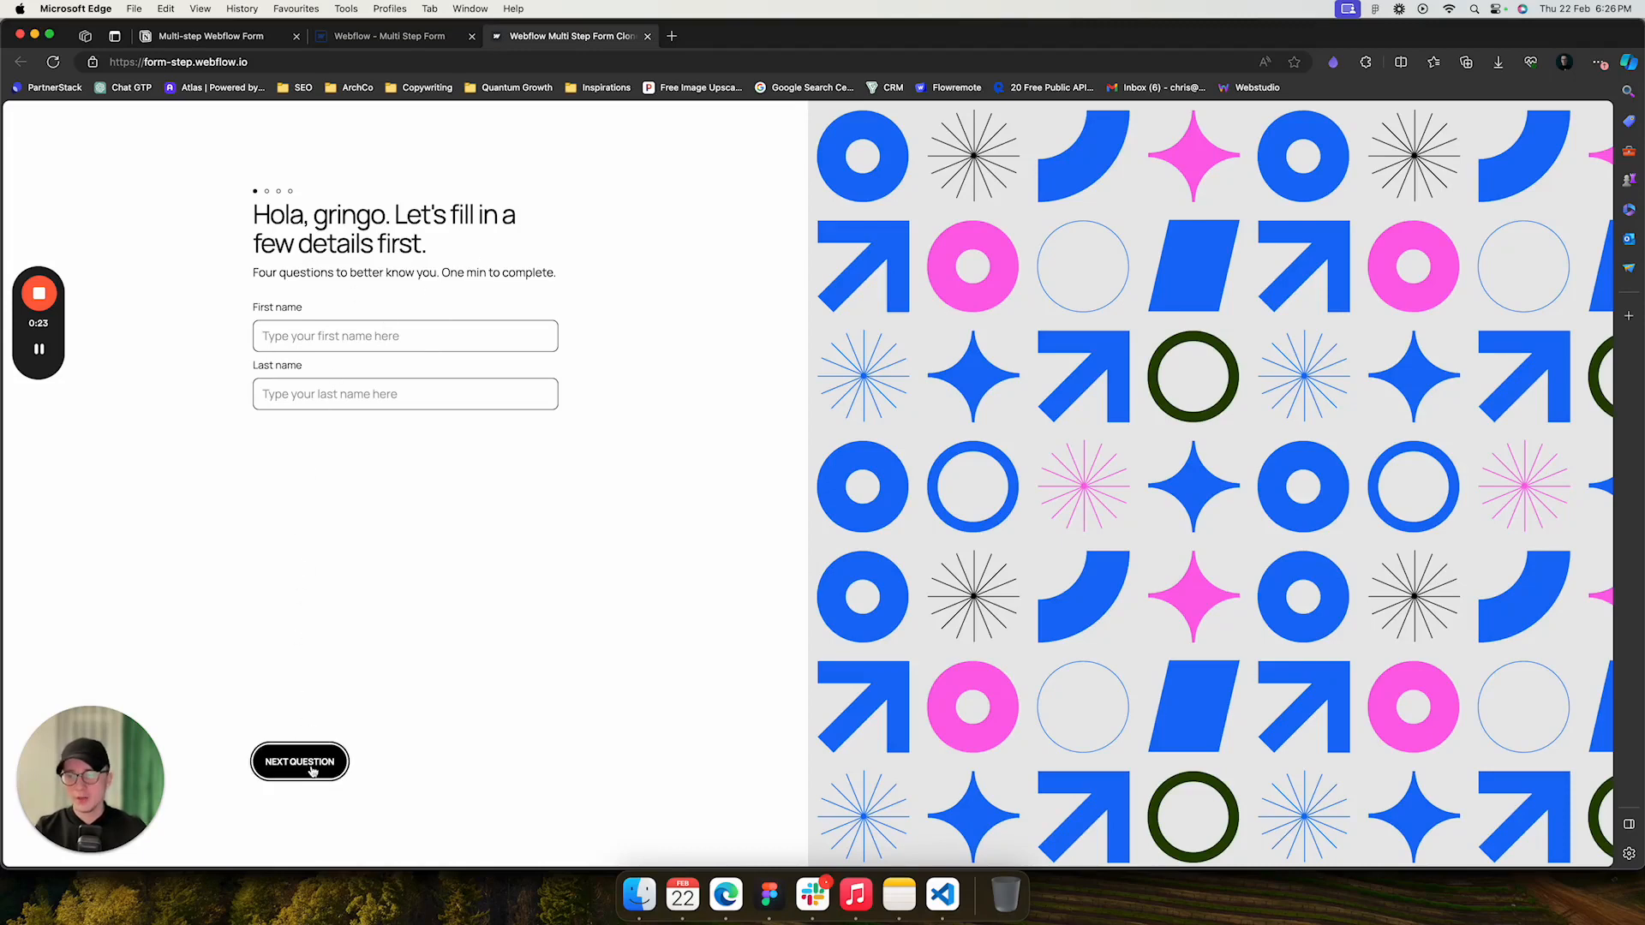
- Trigger the empty-name validation, then enter a first name and last initial and advance to the next question
click(299, 763)
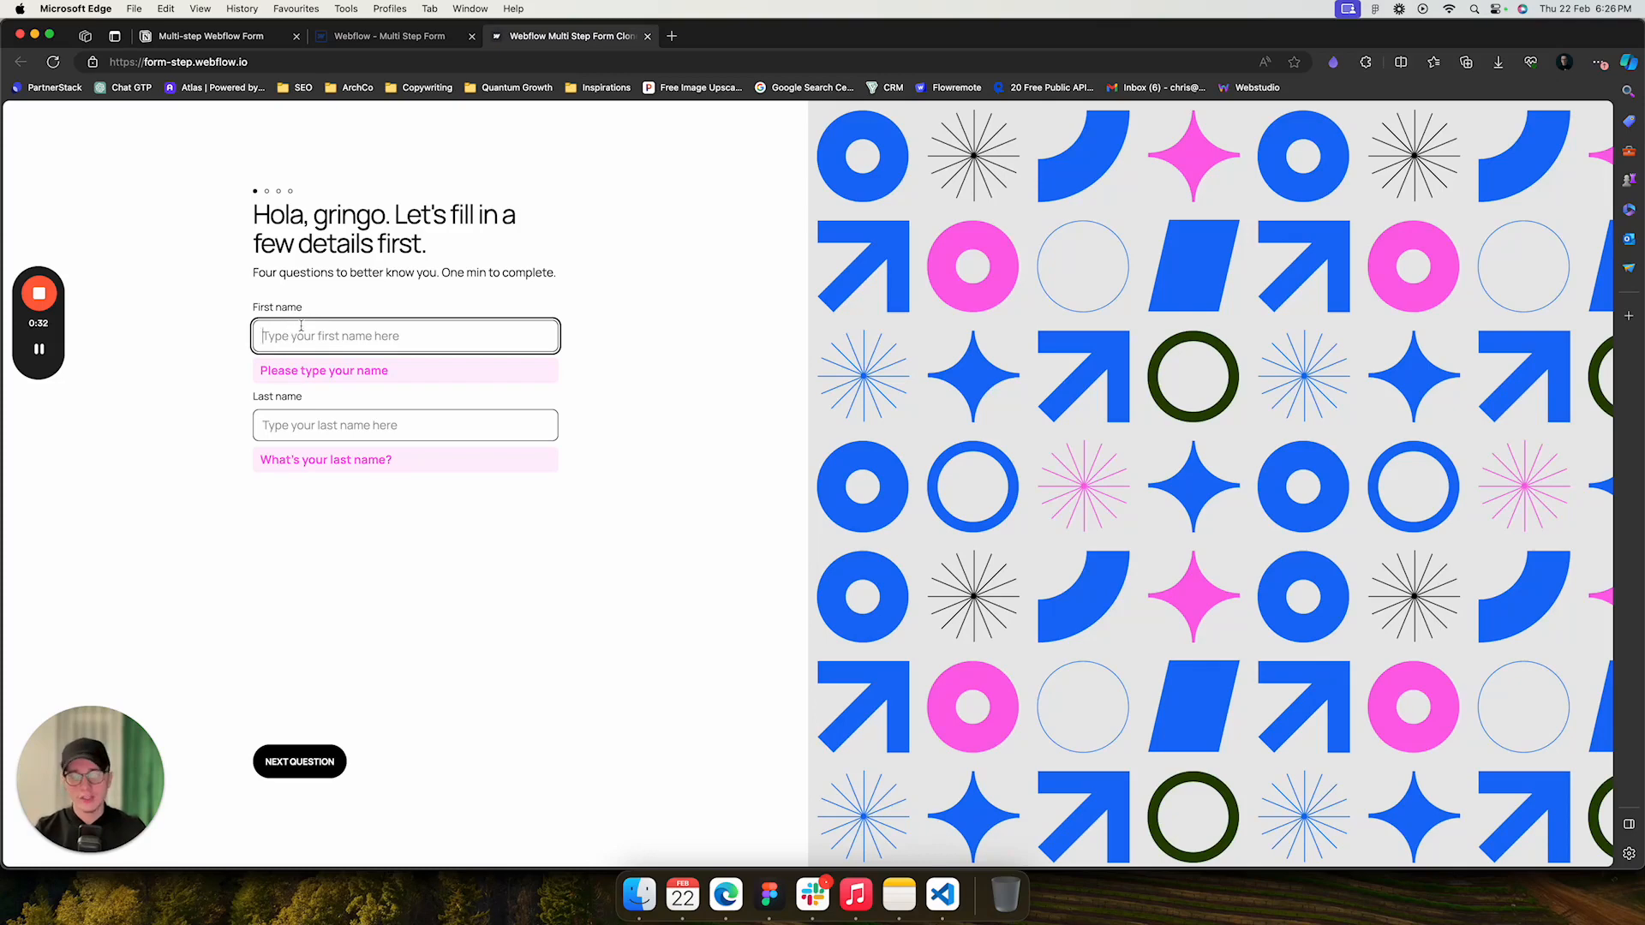
text(Chris)
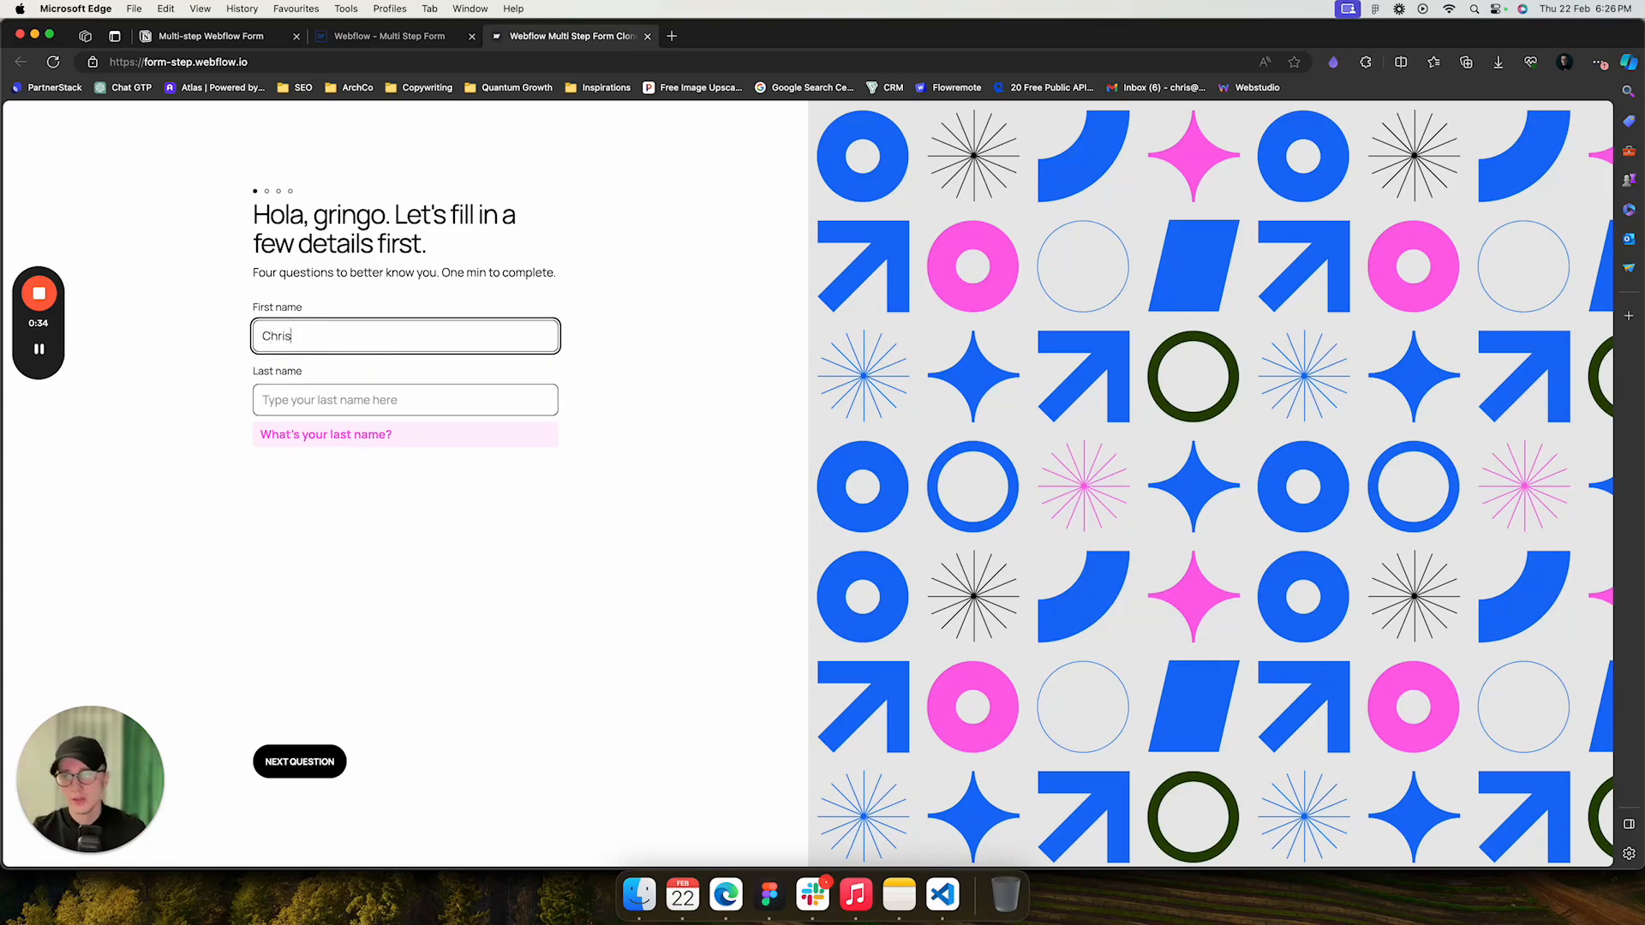
click(368, 395)
text(T)
key(Tab)
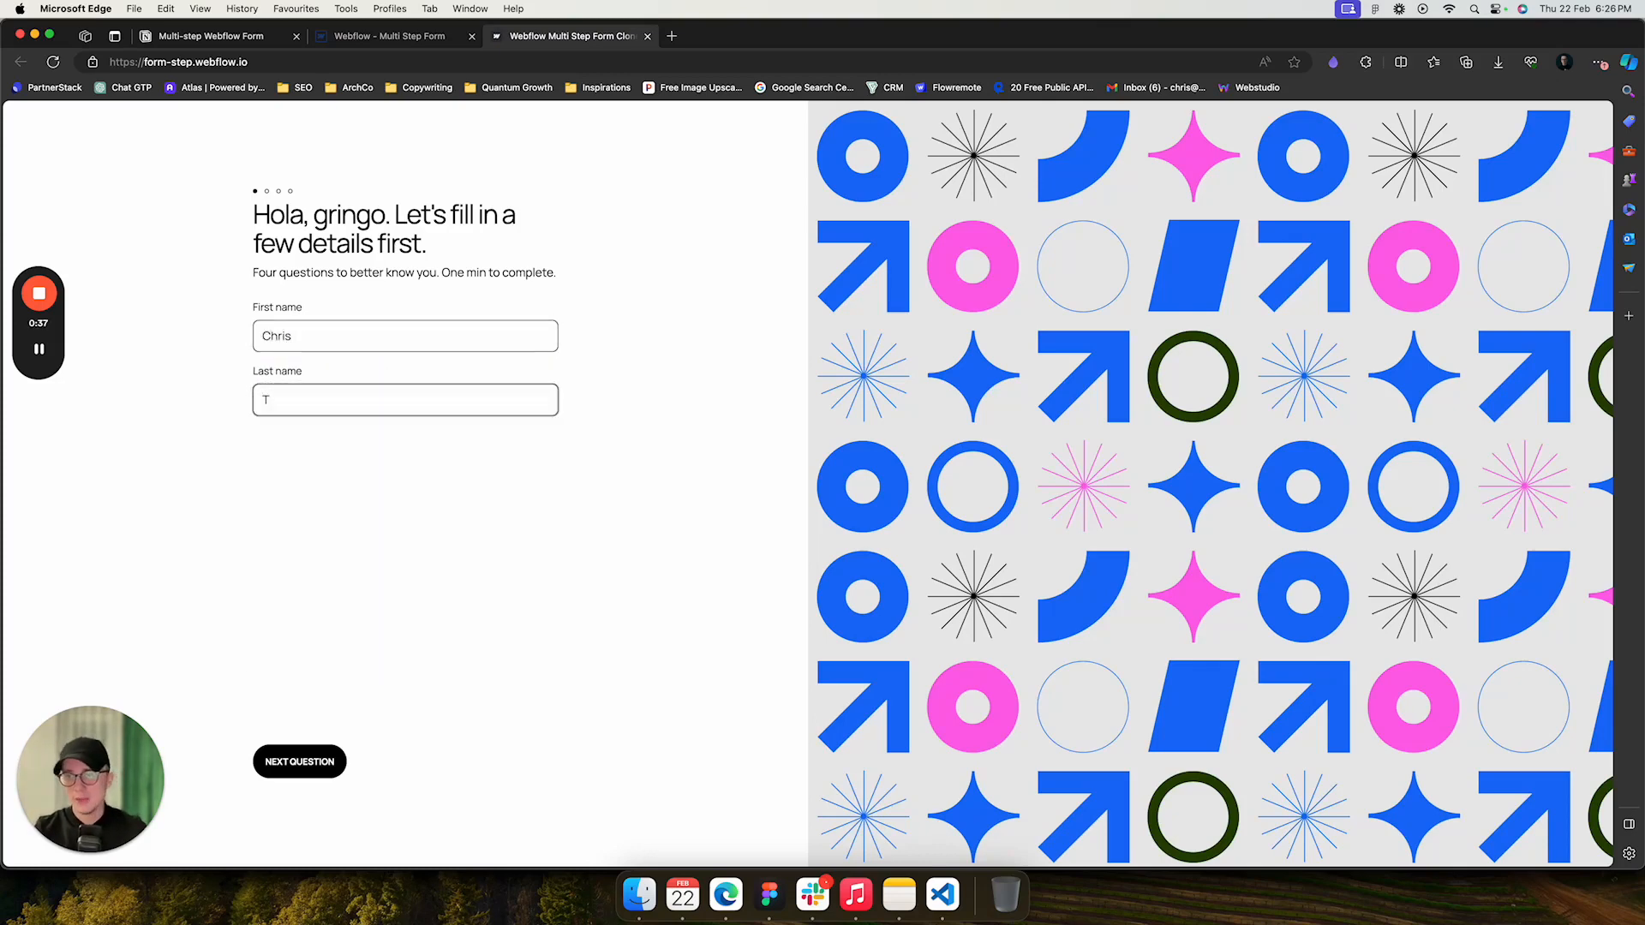
key(Return)
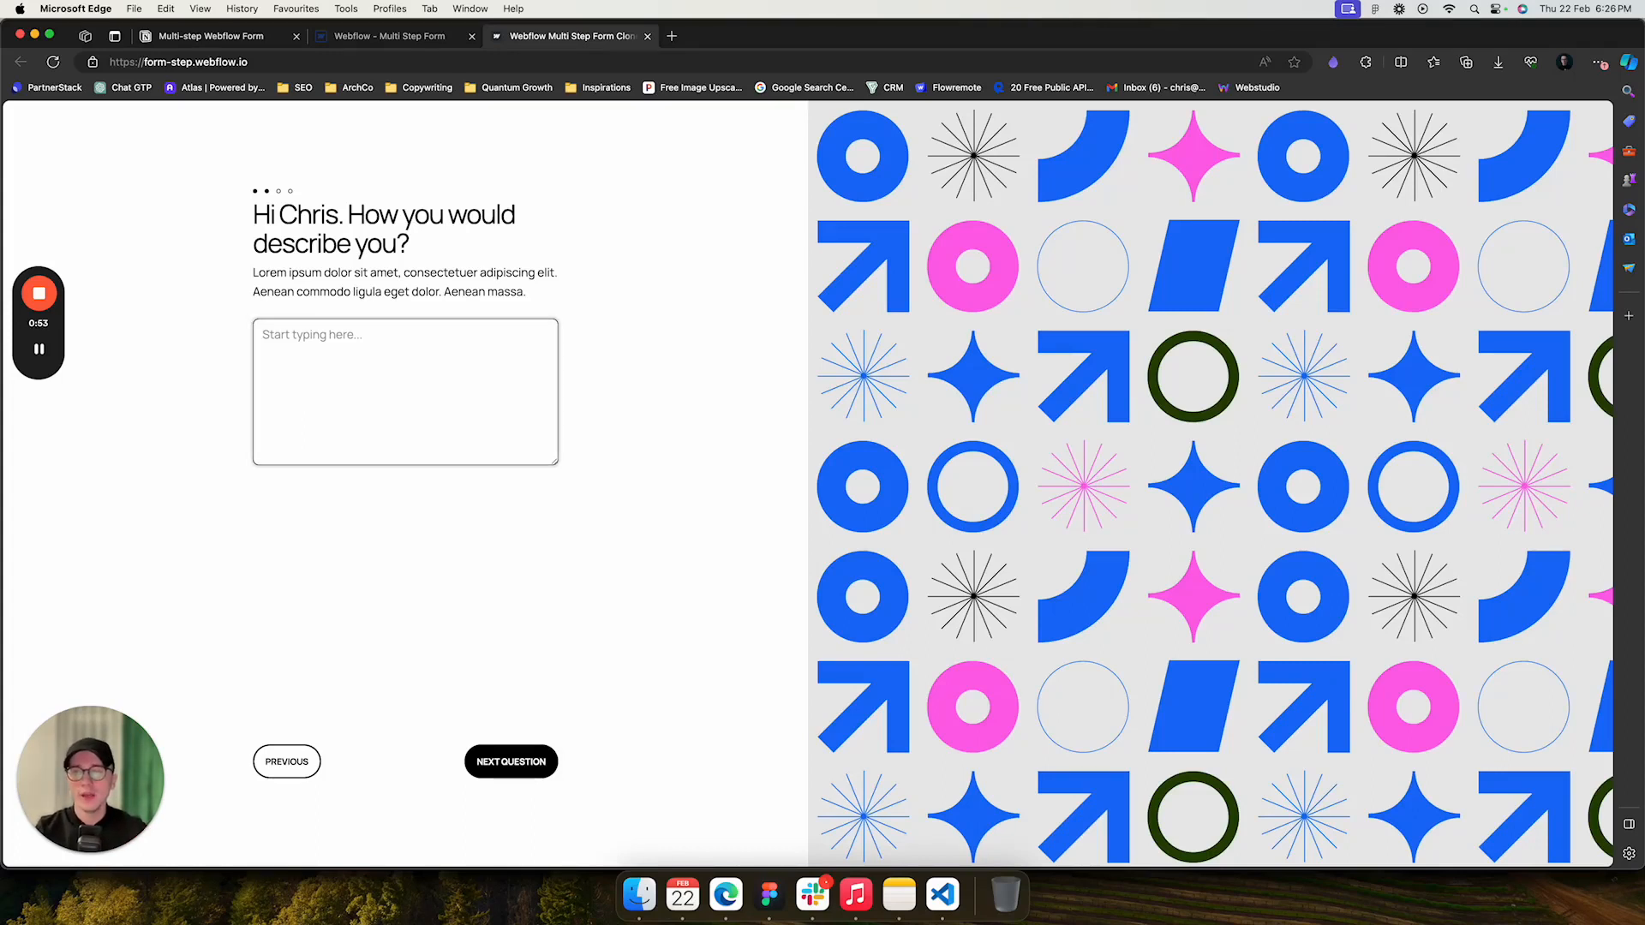
- Try to advance past the description question with its text area left empty
click(405, 391)
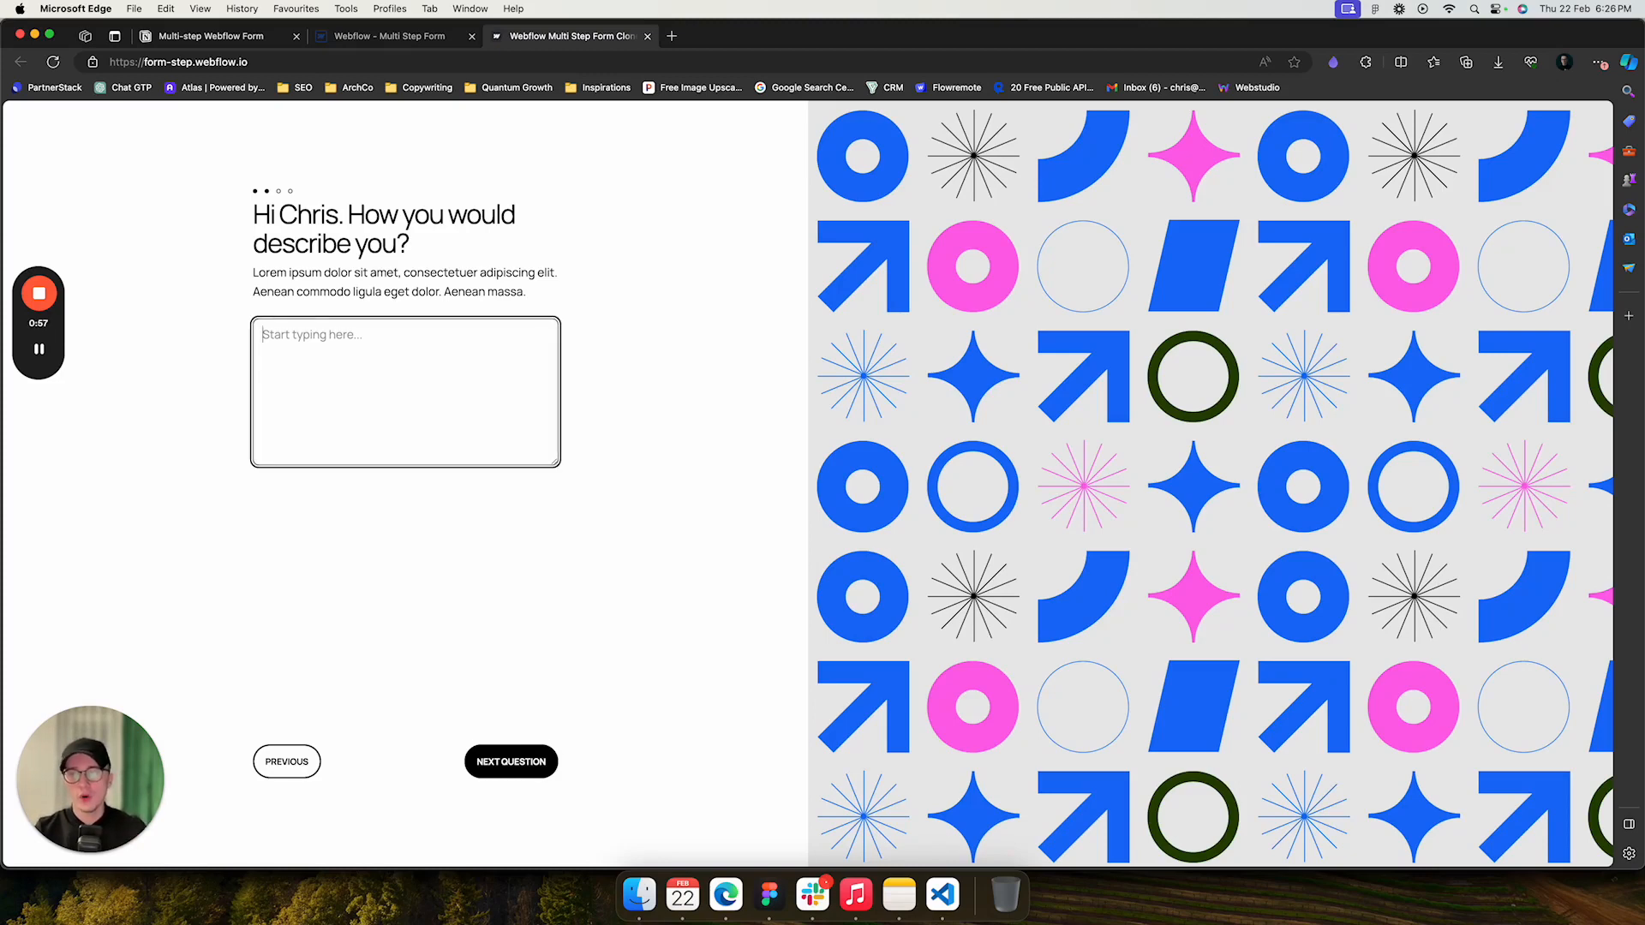
click(510, 762)
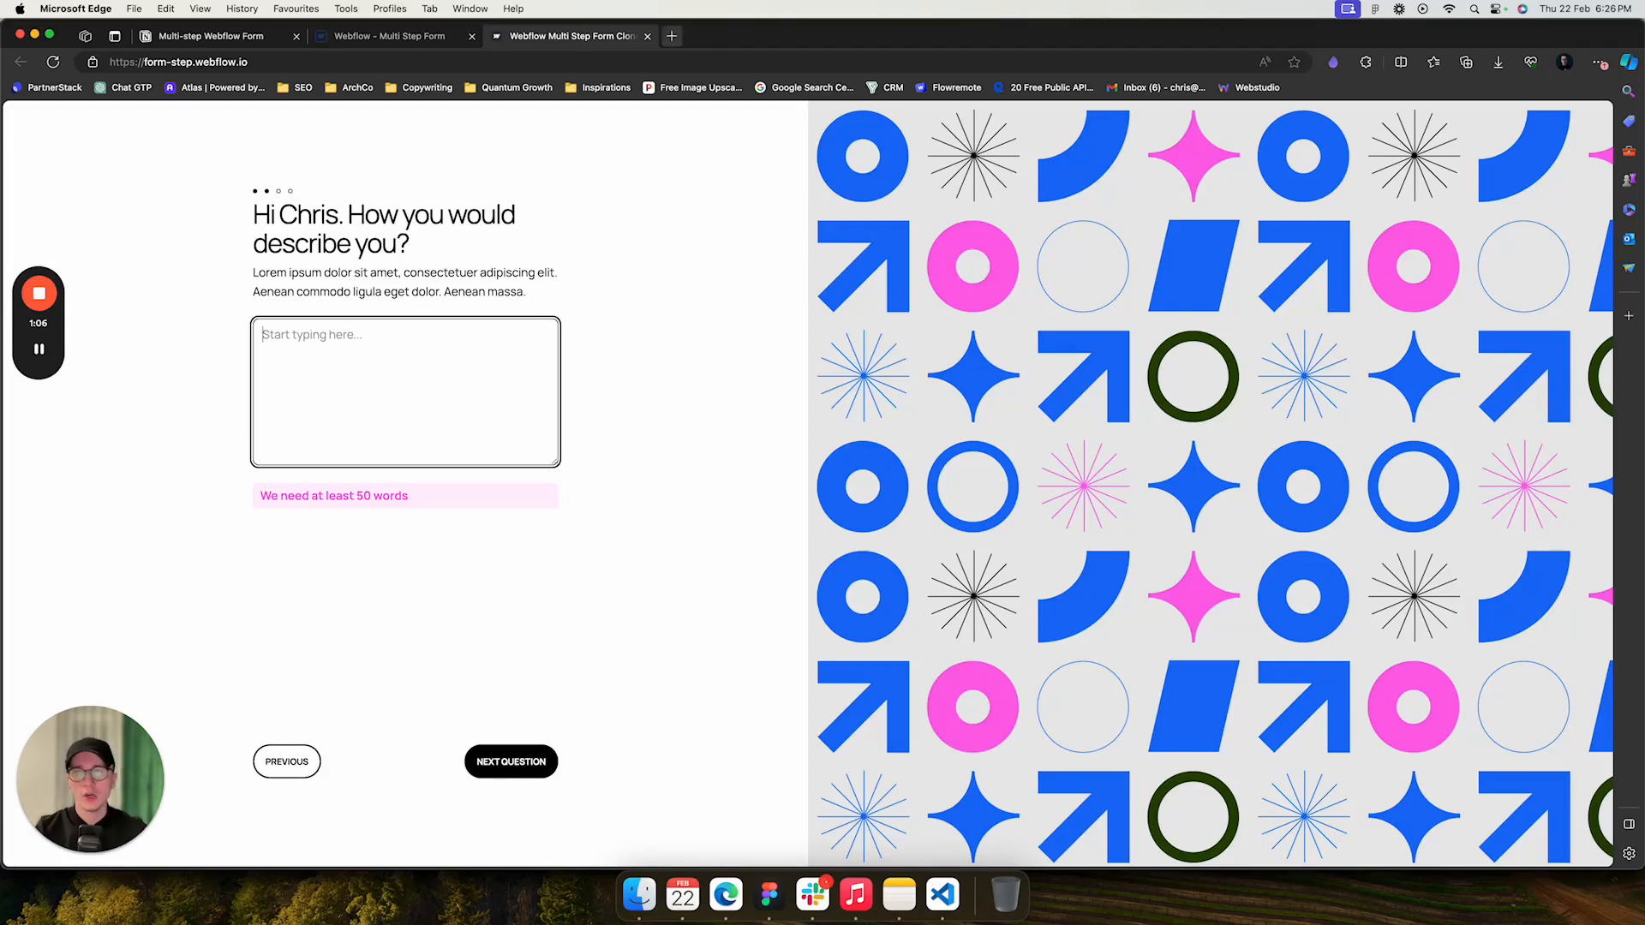
- Open a new tab and go to the dummy text generator site
key(super+t)
text(du)
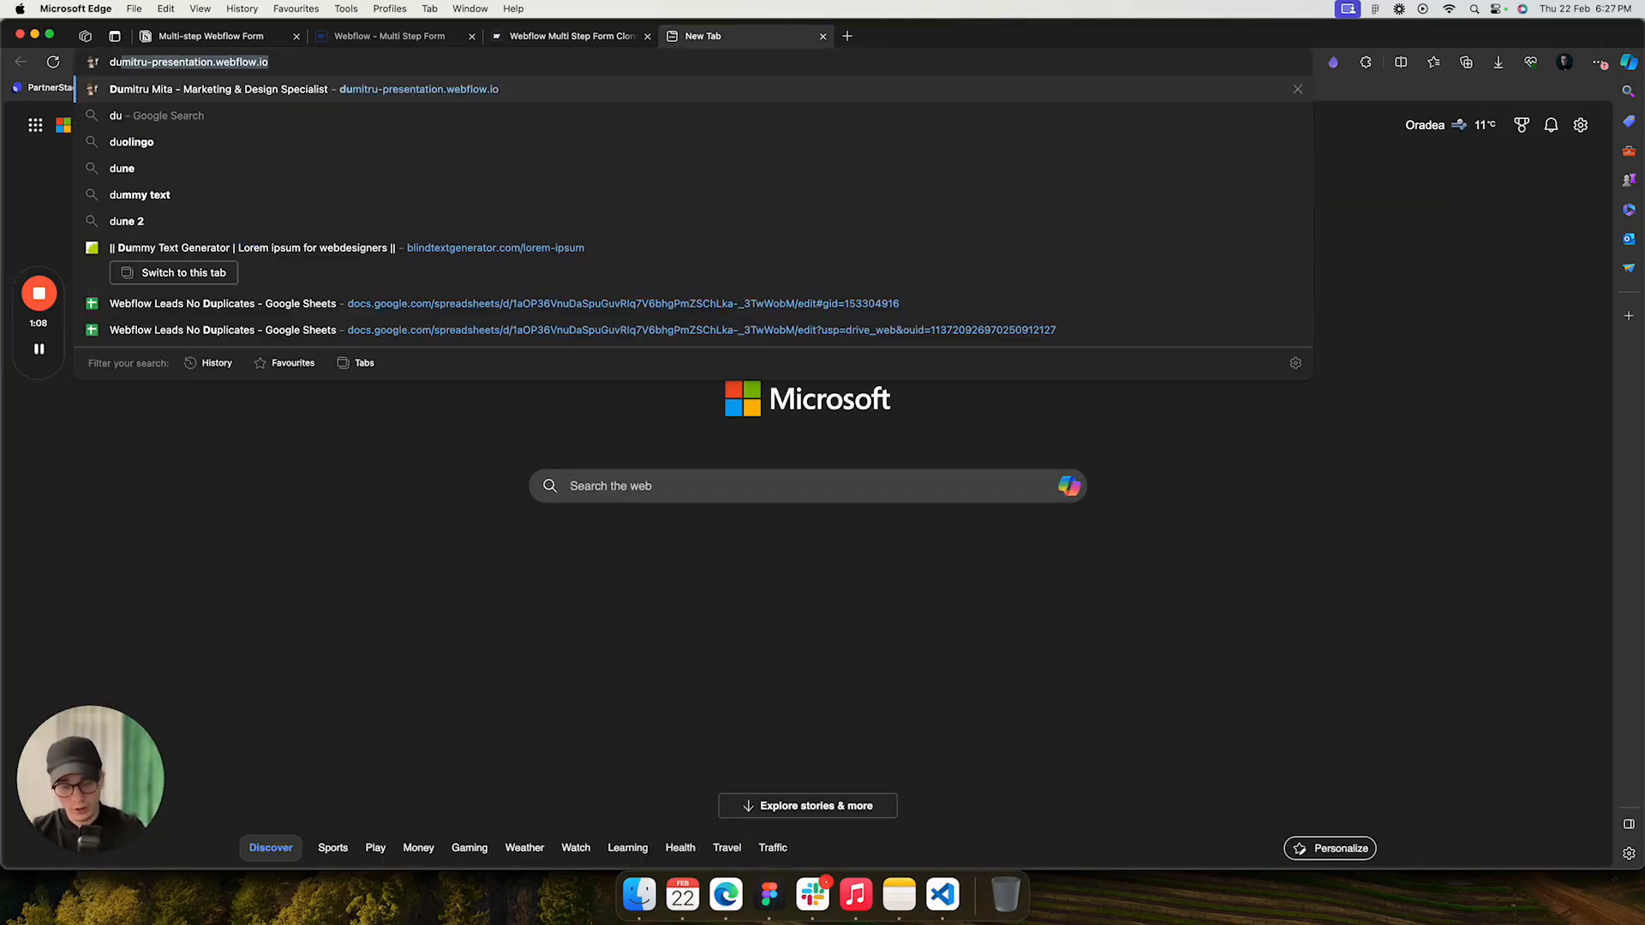
text(mmy)
key(Return)
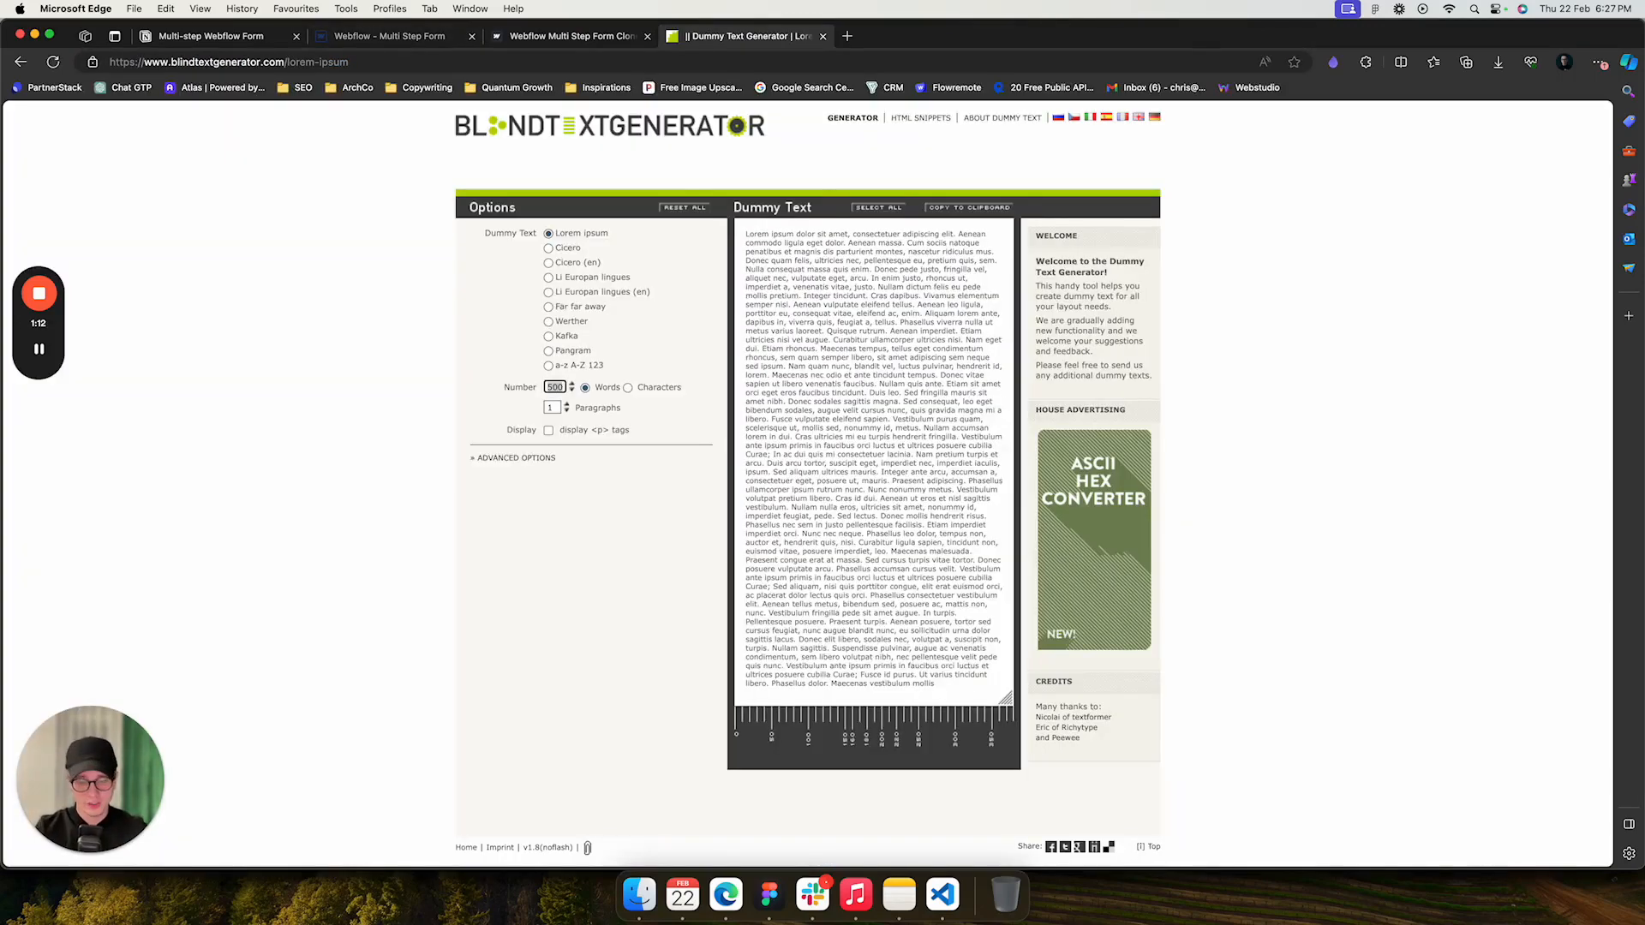
- Generate 51 words of Lorem ipsum and copy the generated text
text(51)
click(744, 241)
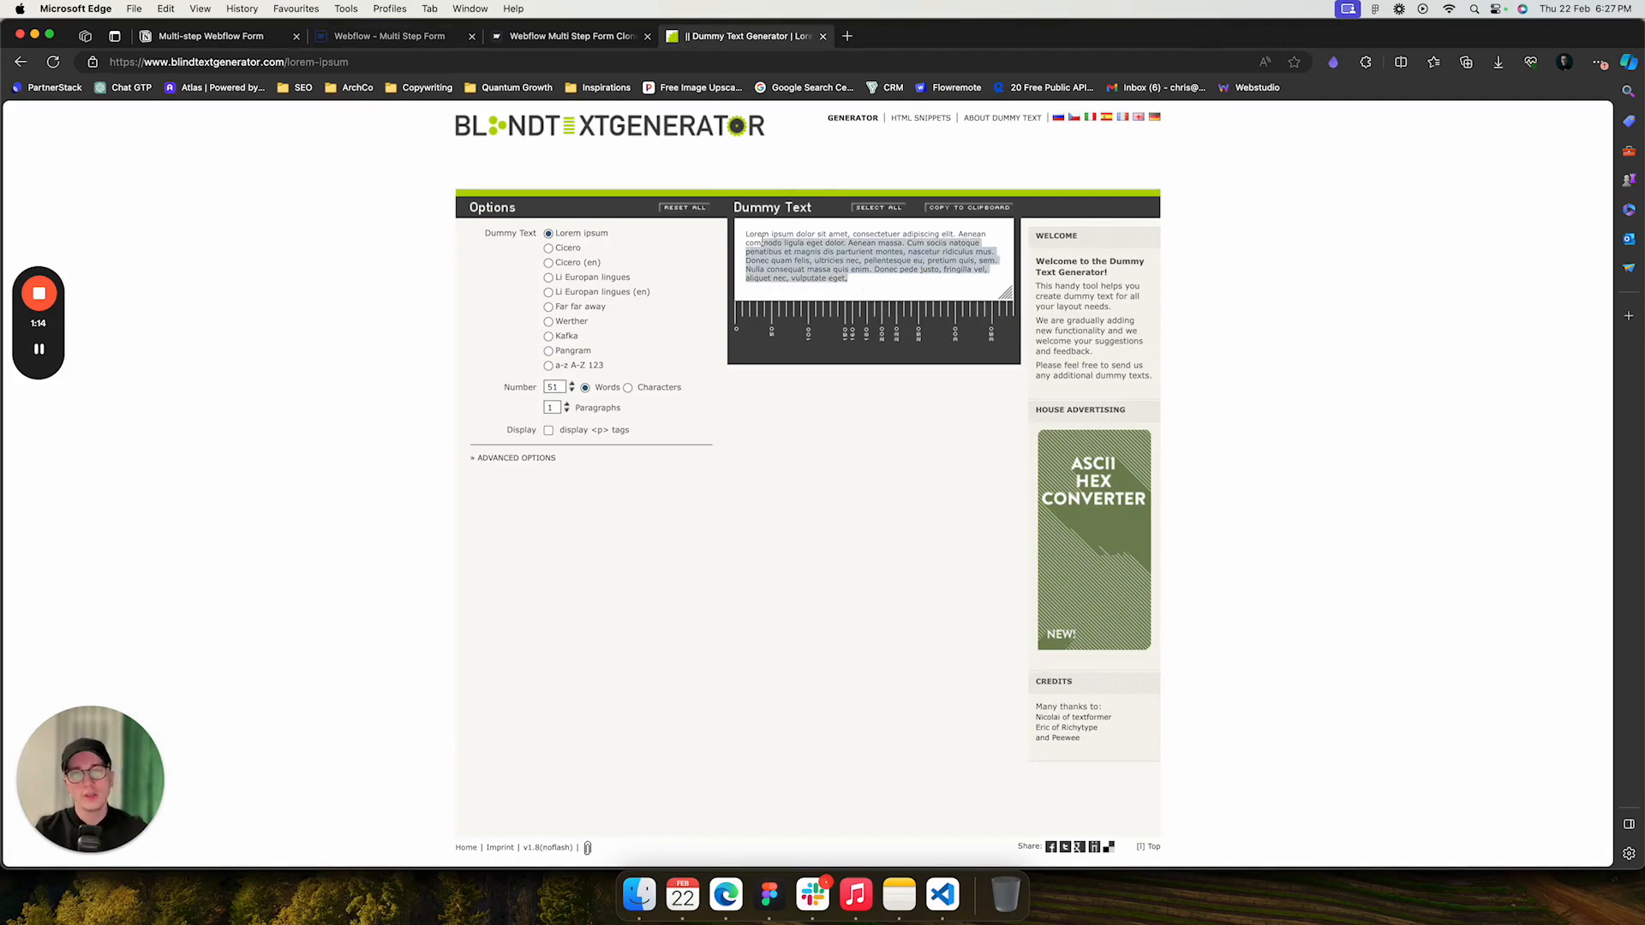
key(super+c)
- Paste the dummy text into the form's description field and advance to the next question
click(526, 37)
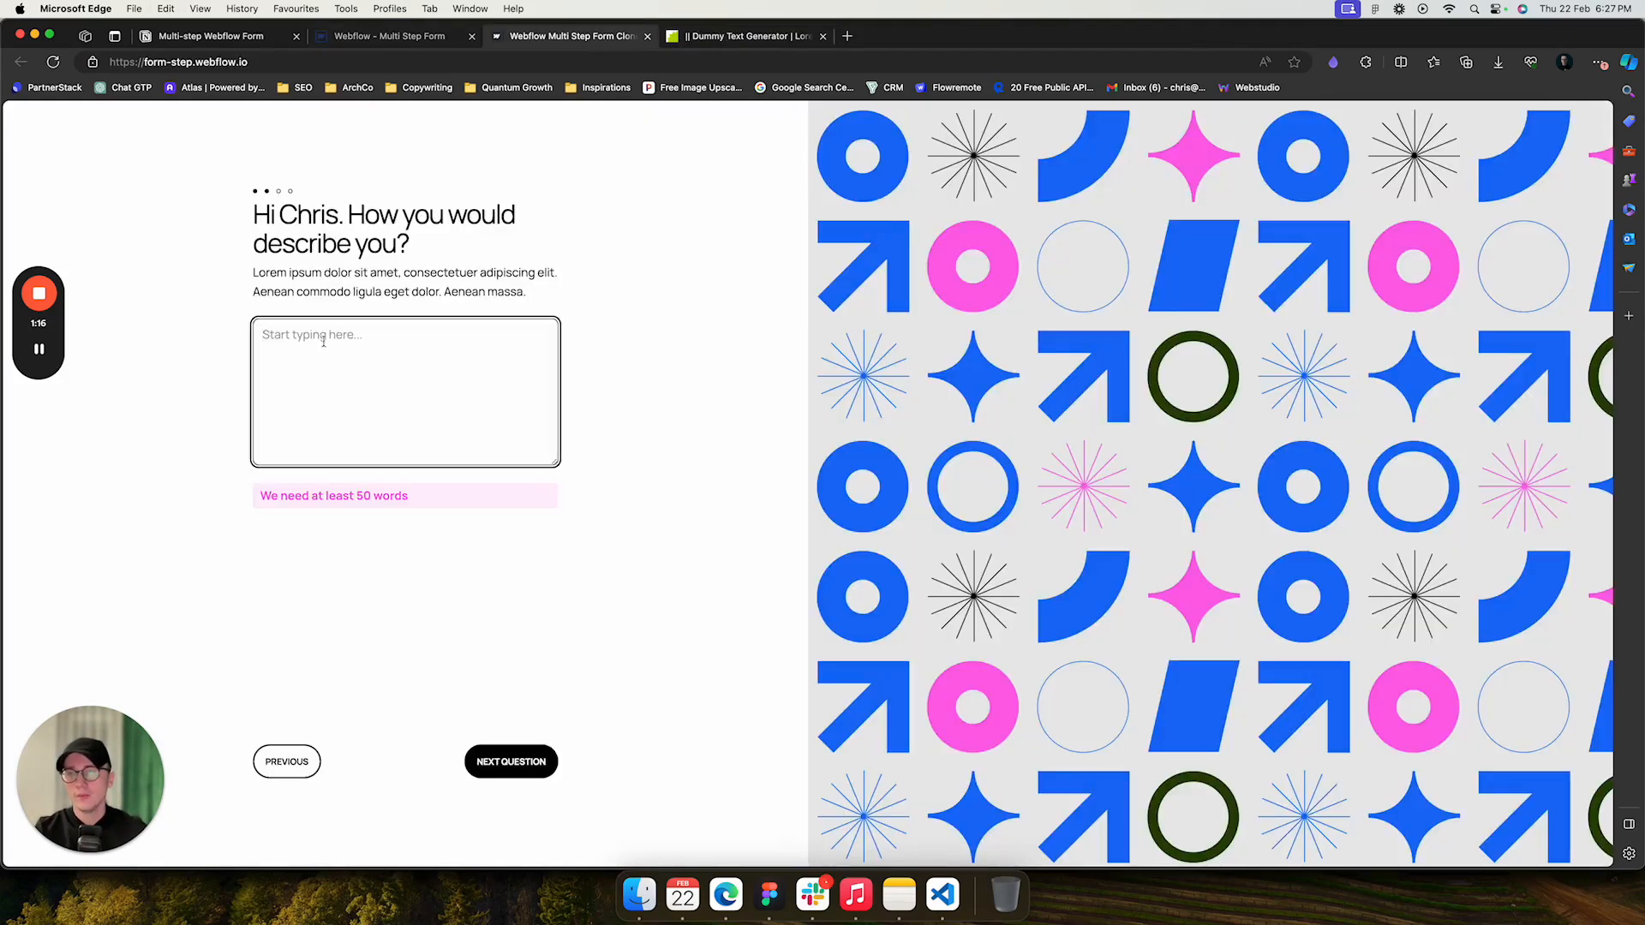
key(super+v)
click(529, 762)
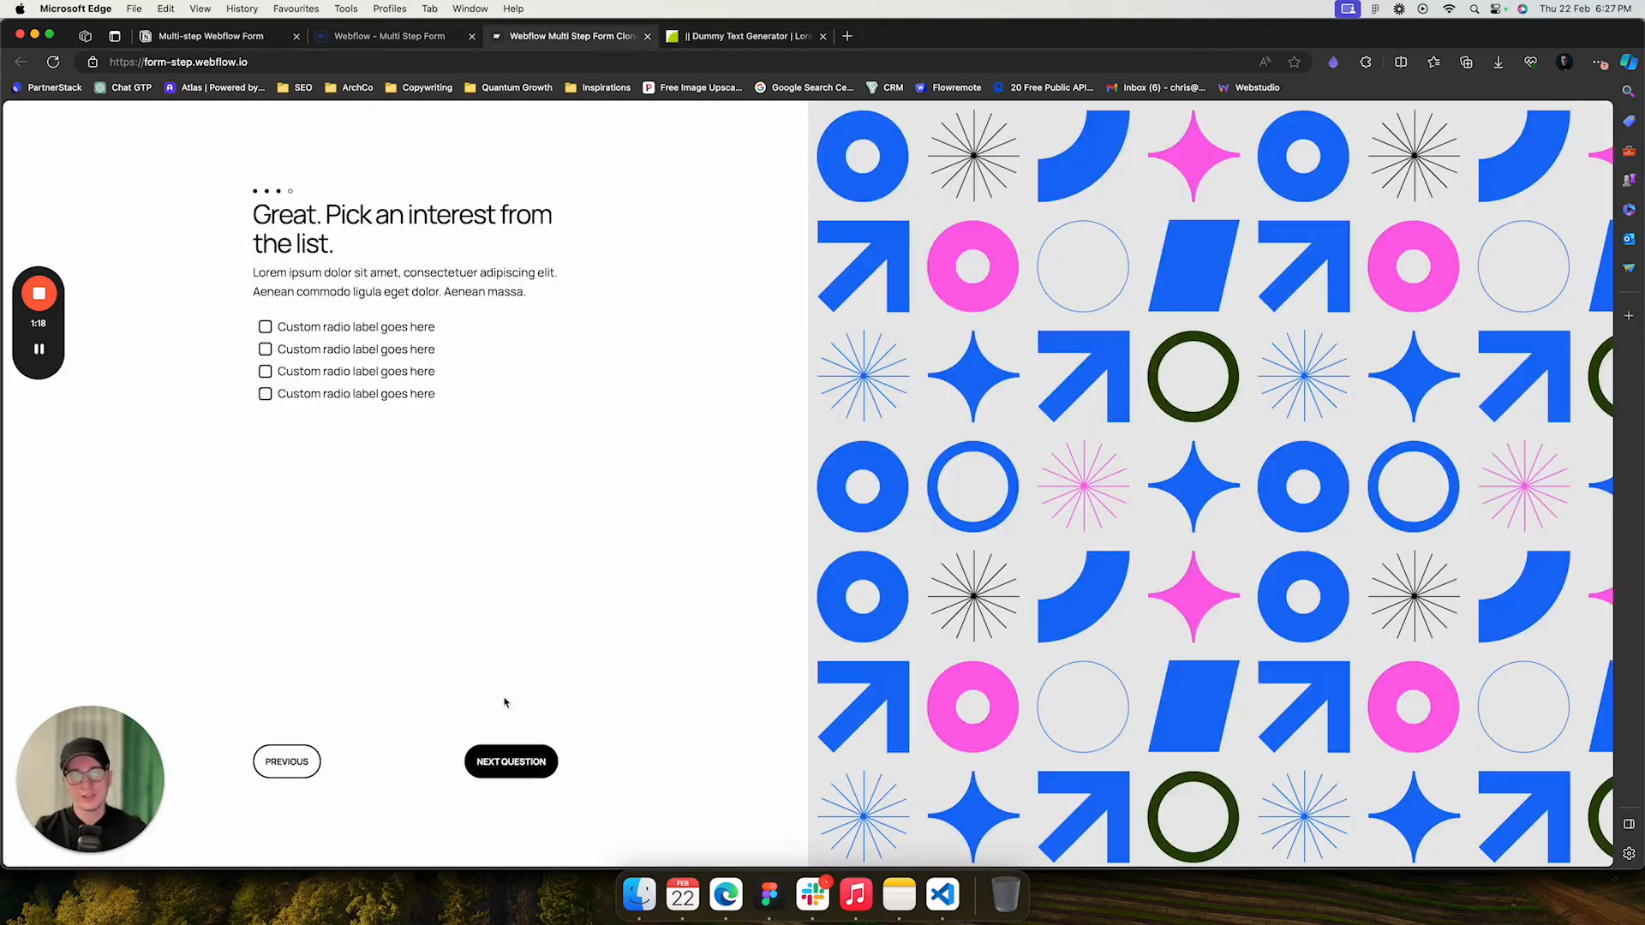
- Pick an interest option, ending on the fourth one, and advance to the final question
click(306, 333)
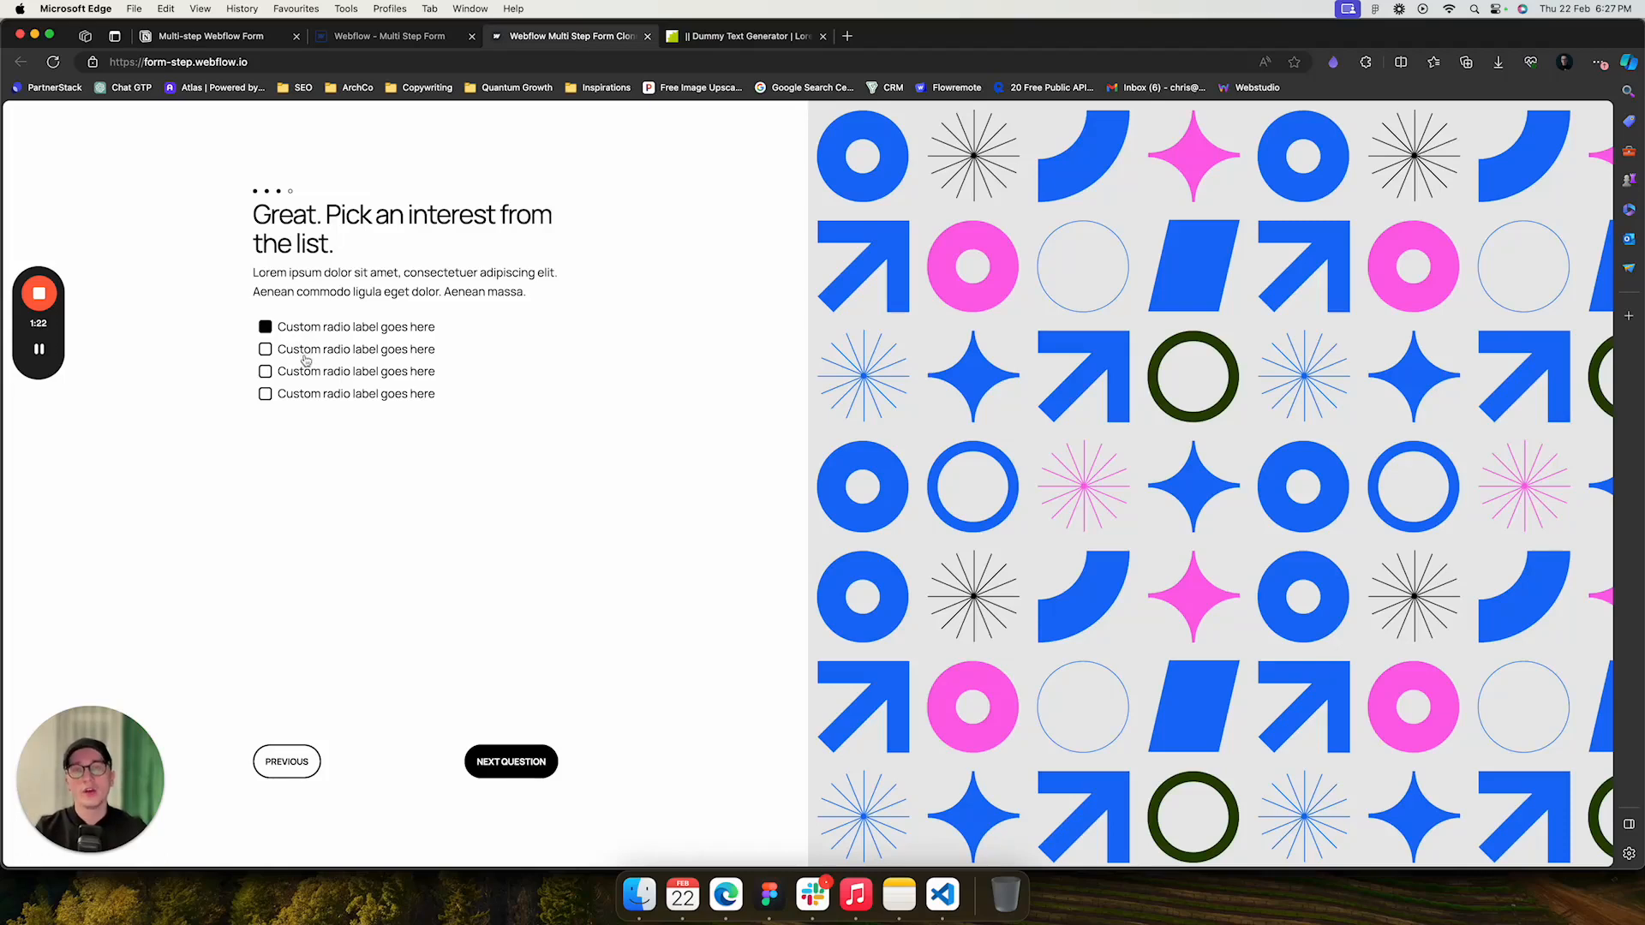
click(304, 351)
click(301, 374)
click(305, 398)
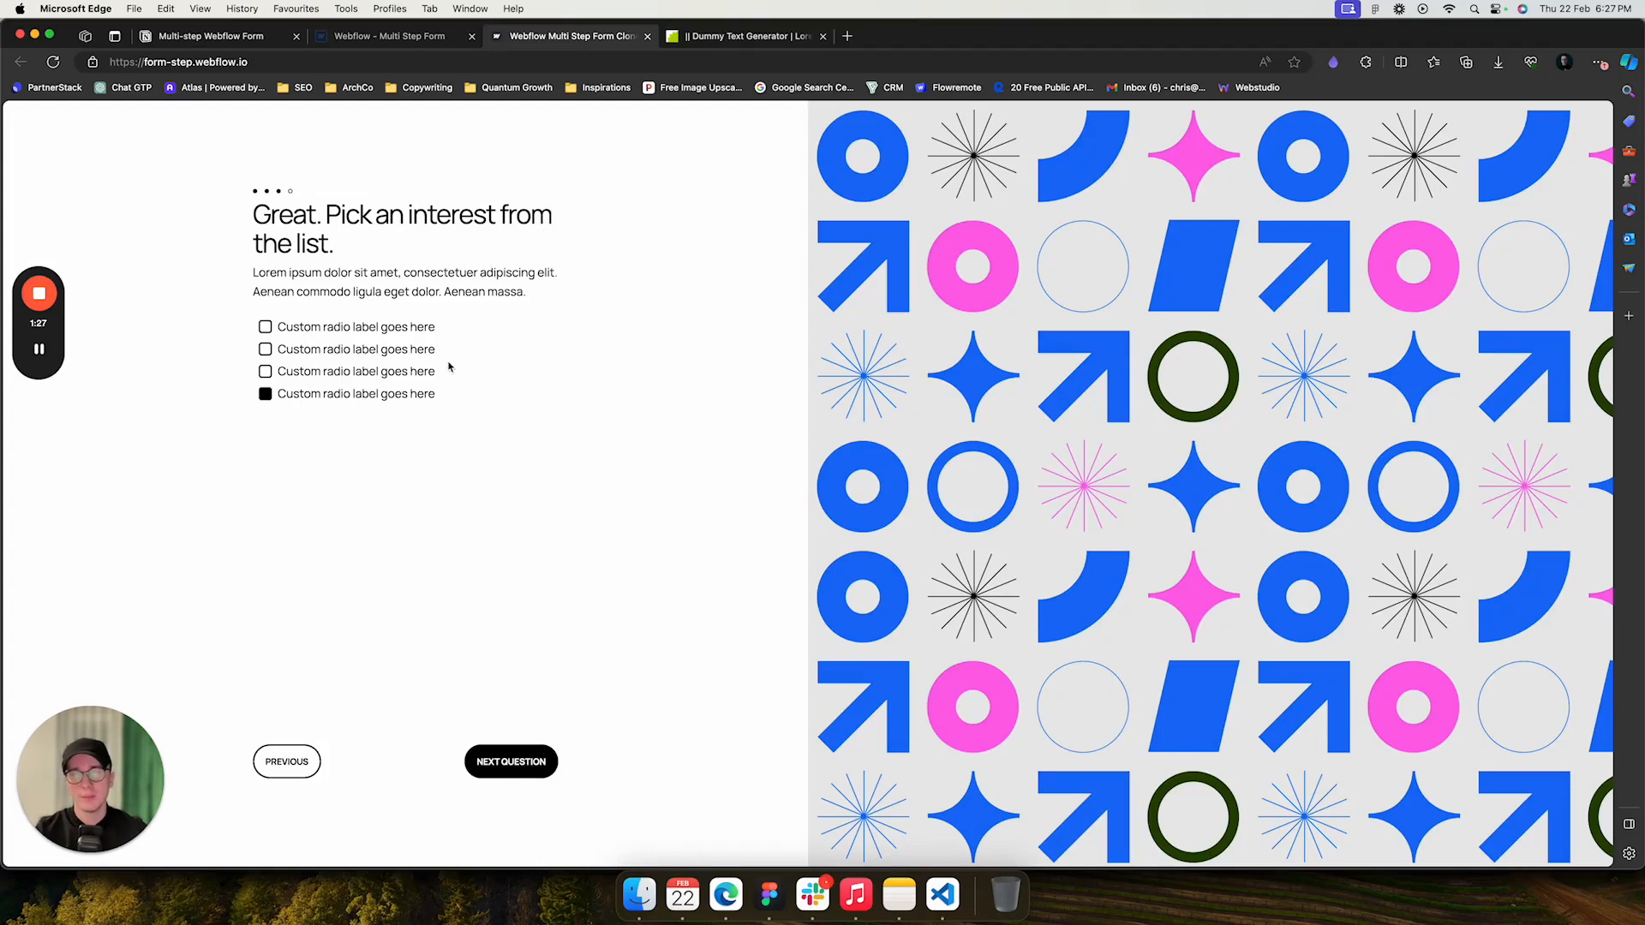
click(517, 768)
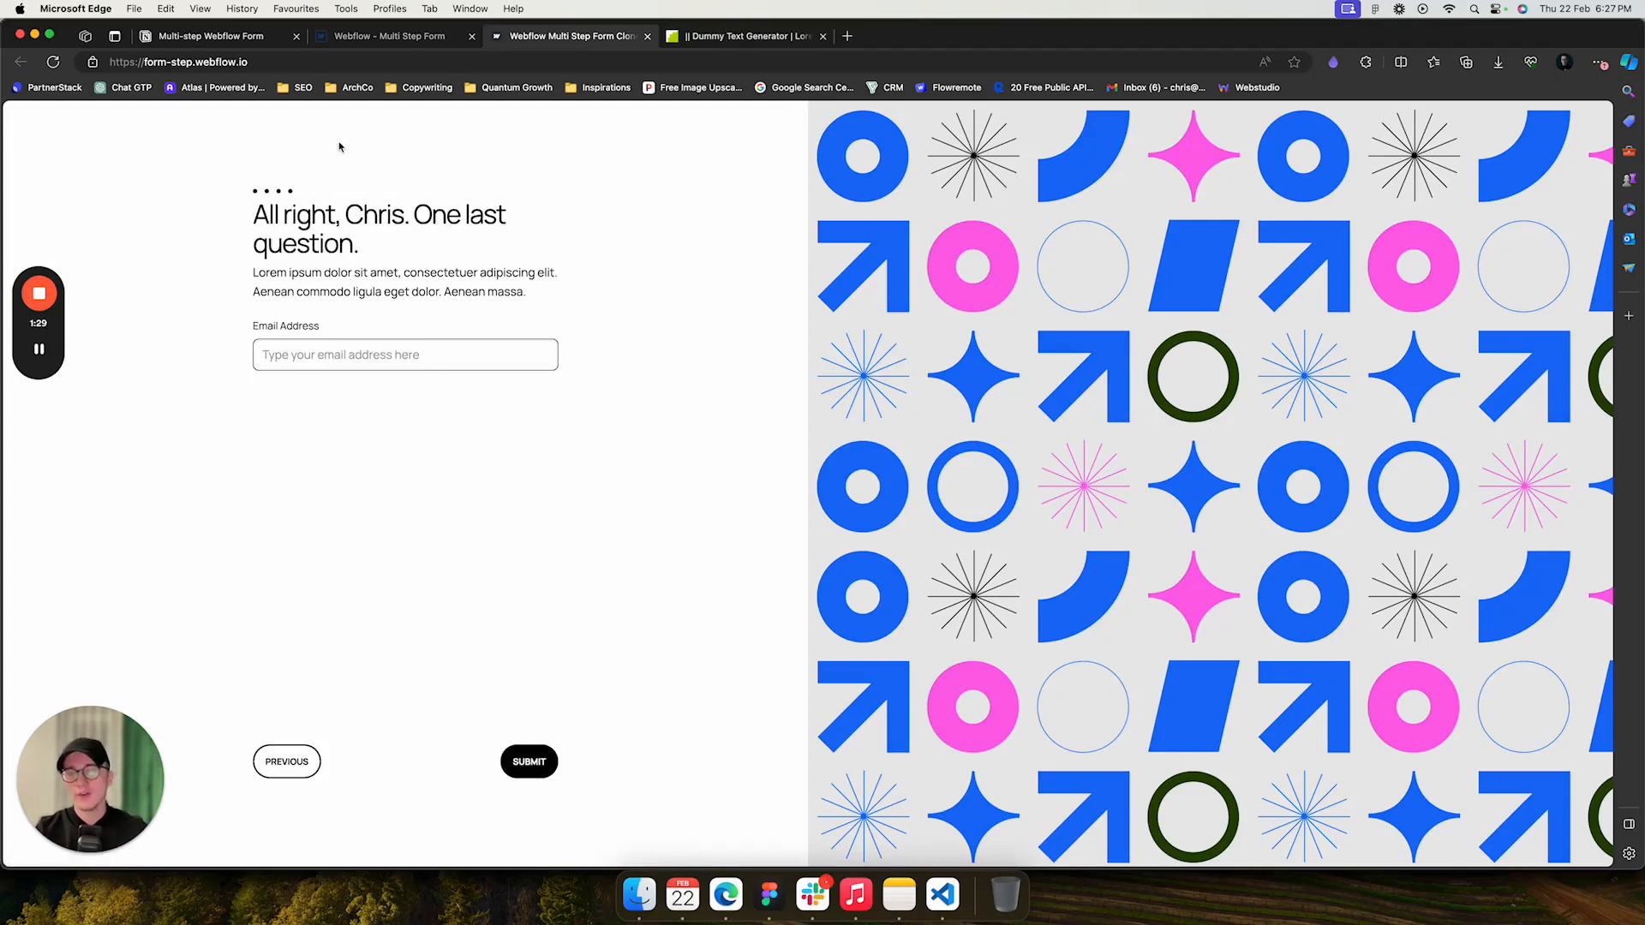
- Try to submit the form with the email address field left empty
click(532, 768)
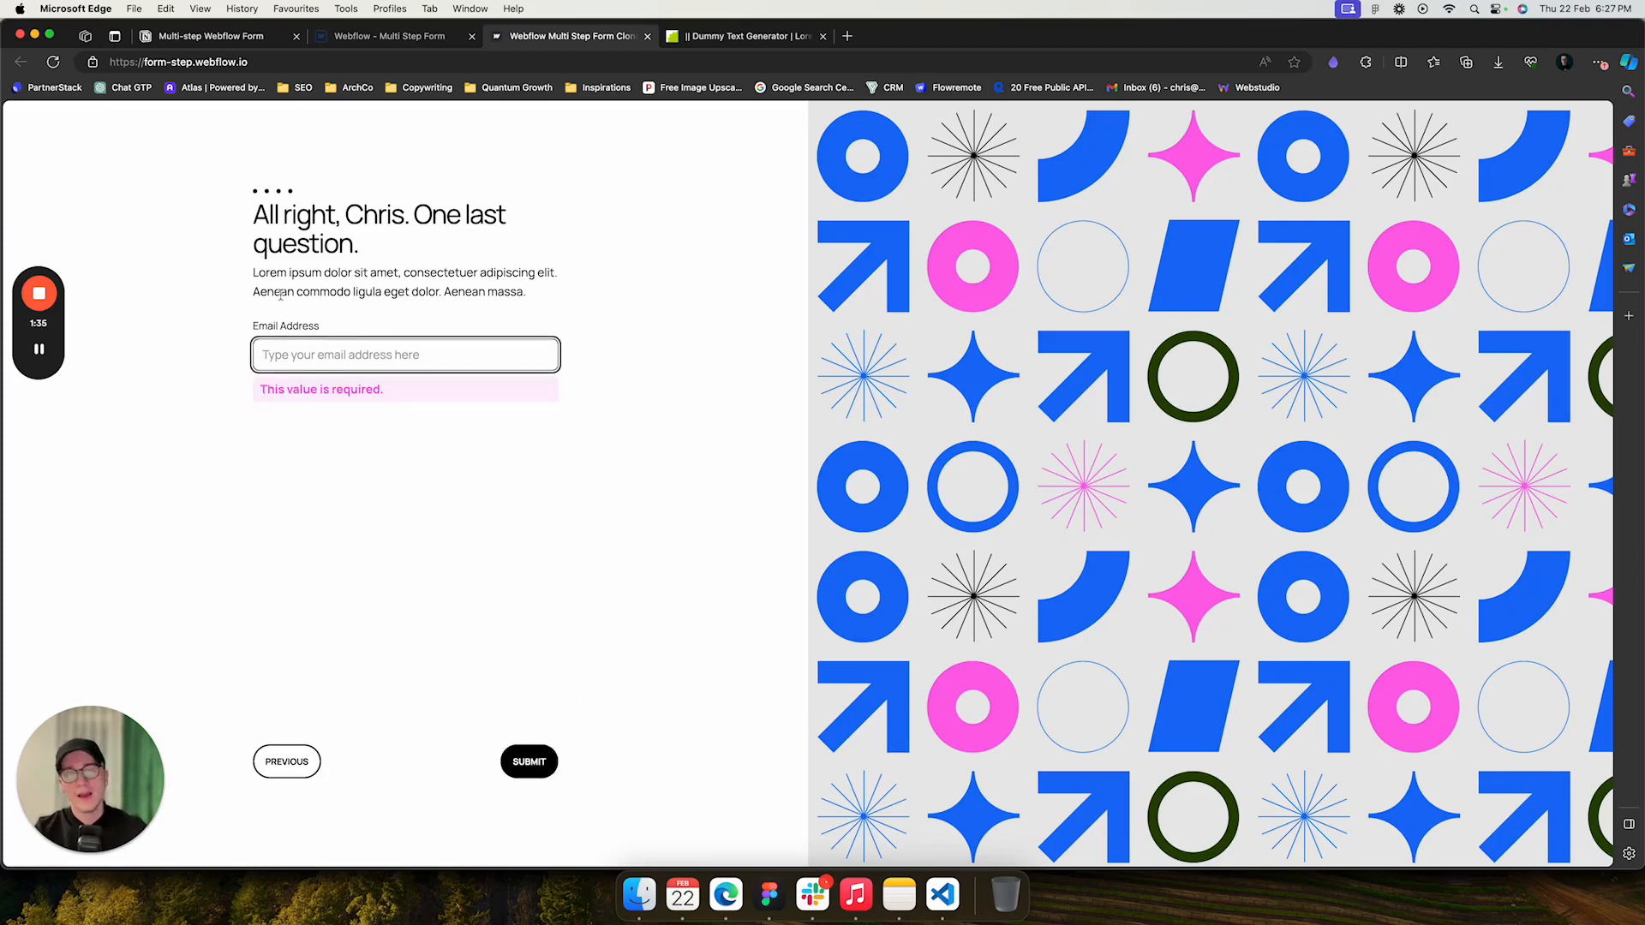
click(296, 354)
click(228, 331)
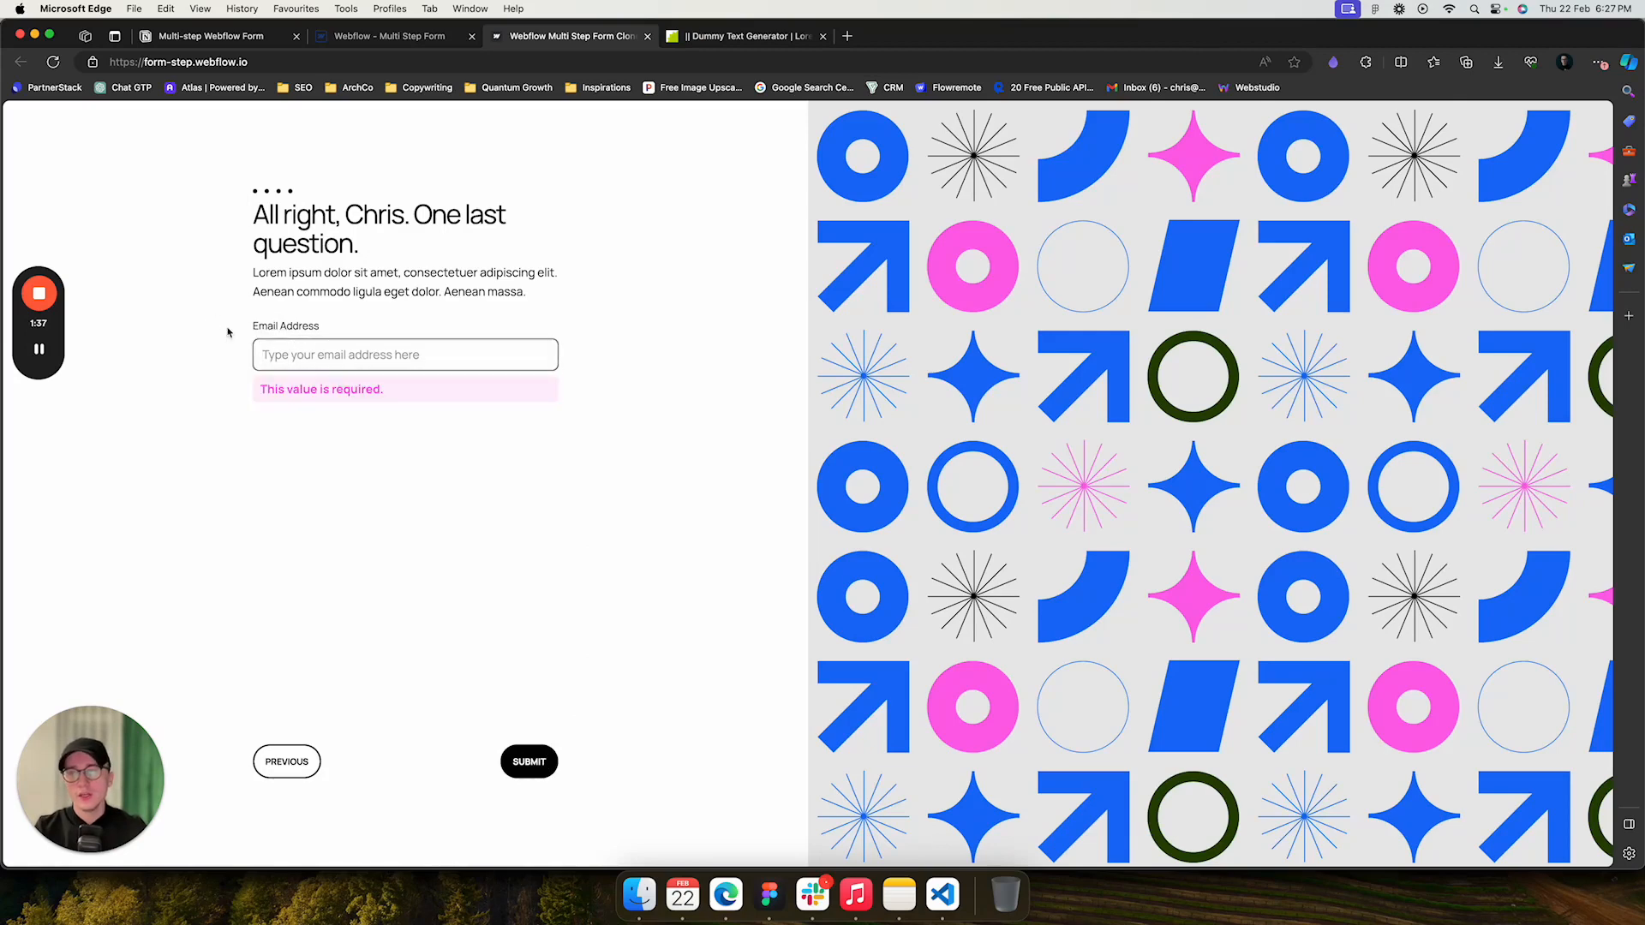
- Enter a test e-mail address in the Email Address field and submit the form
click(292, 355)
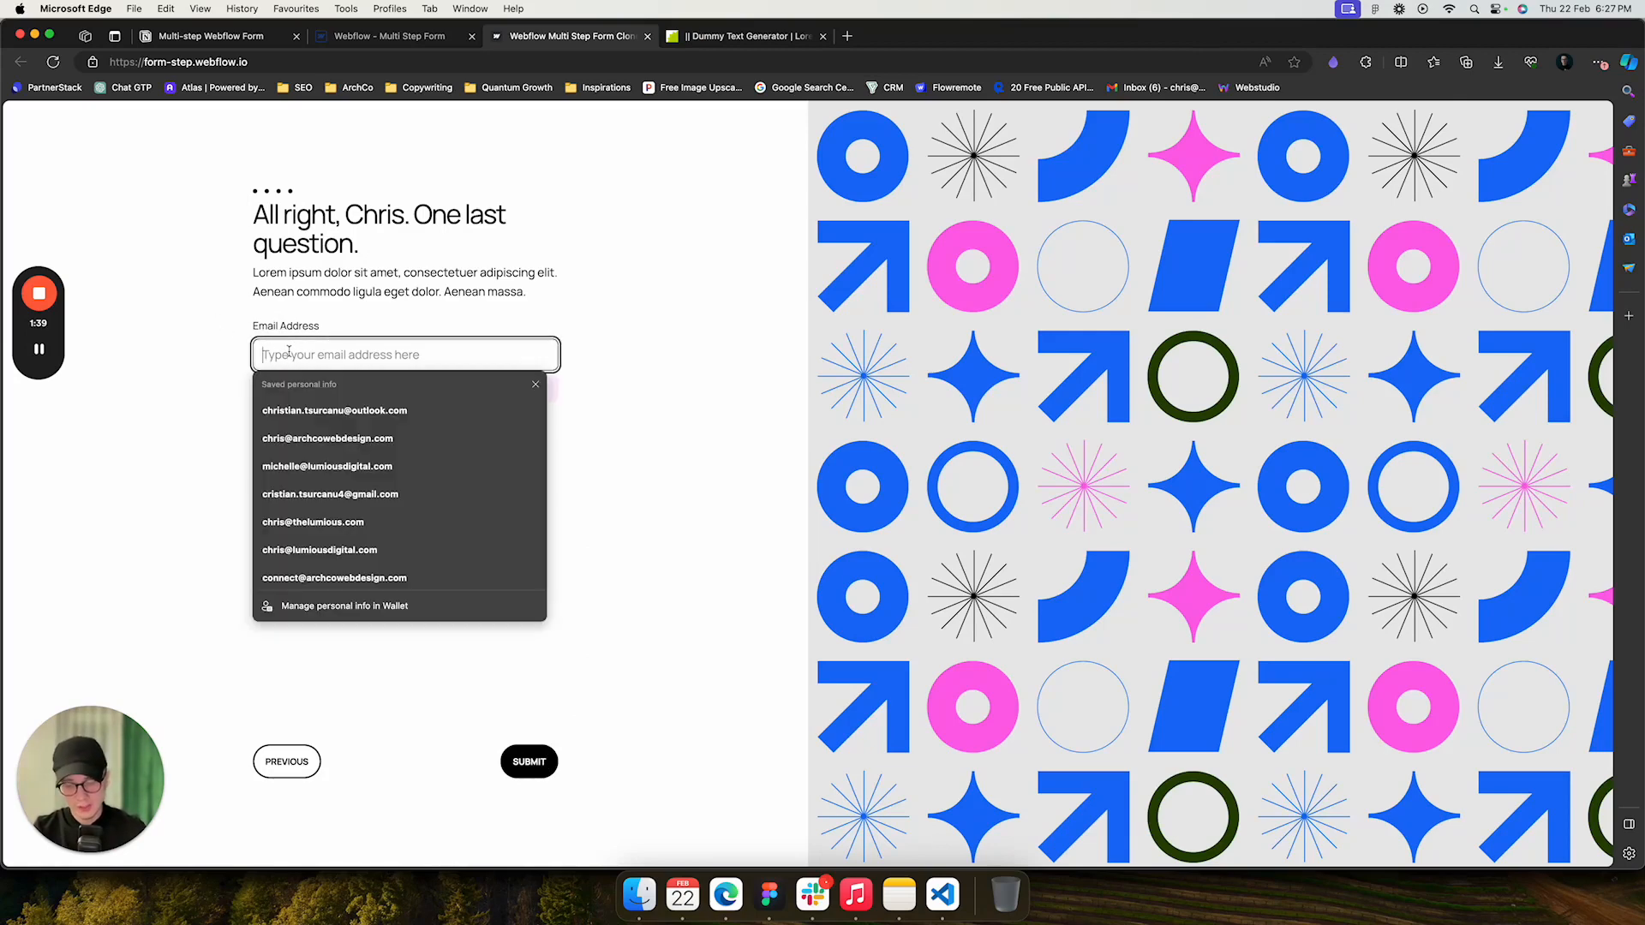
text(chris@te)
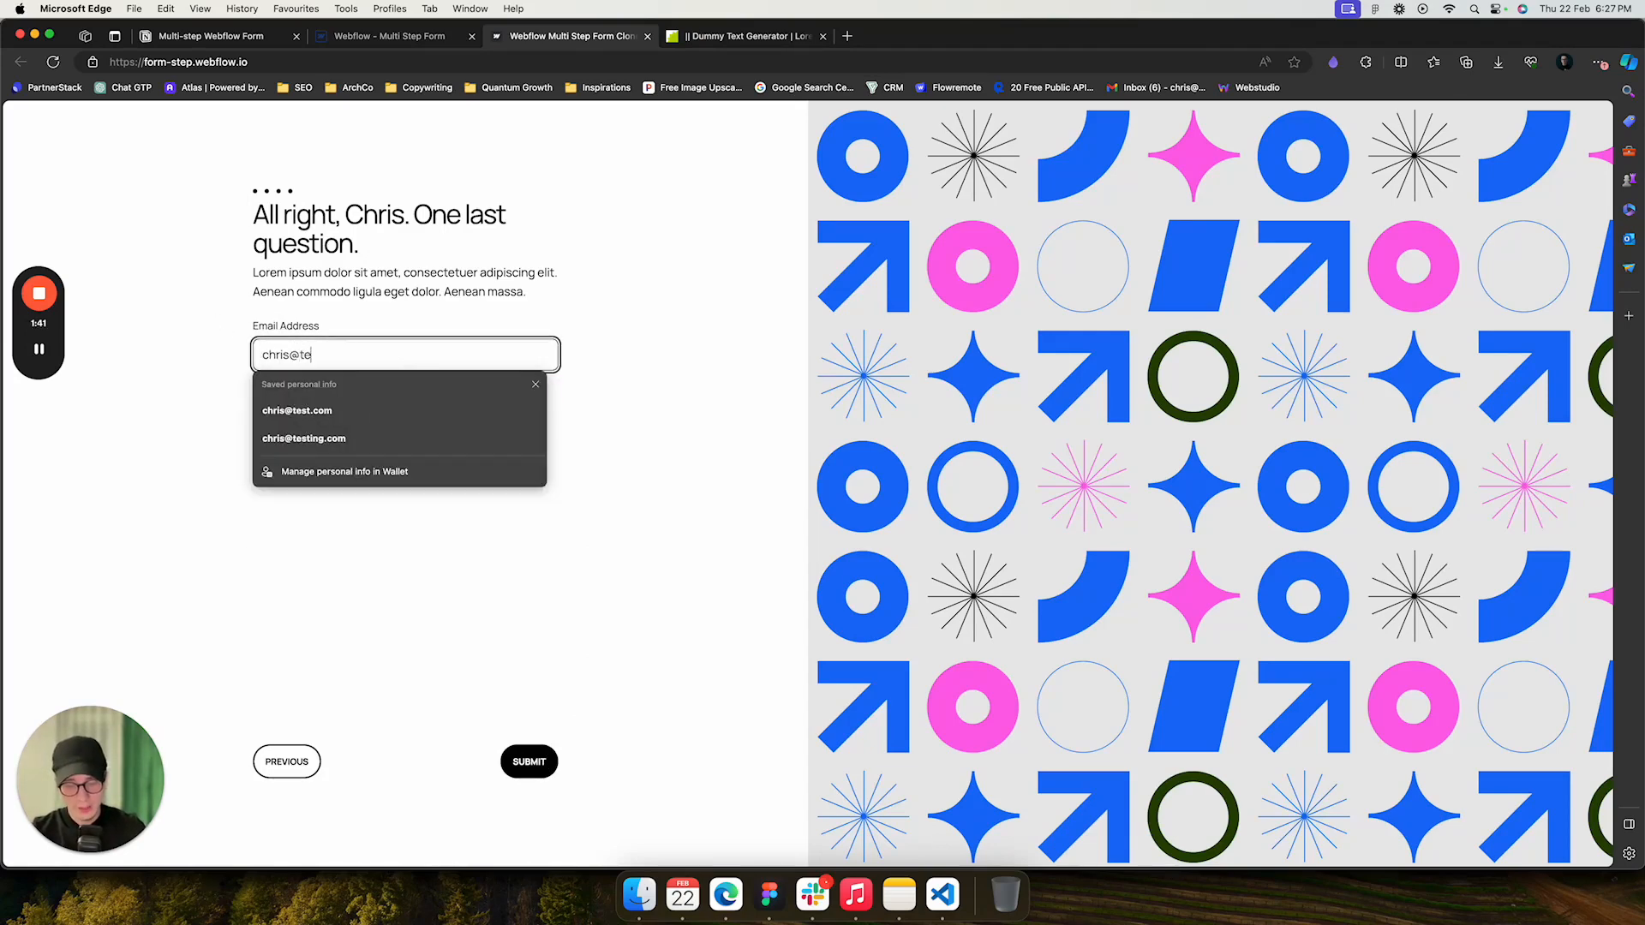
text(st.com)
click(656, 322)
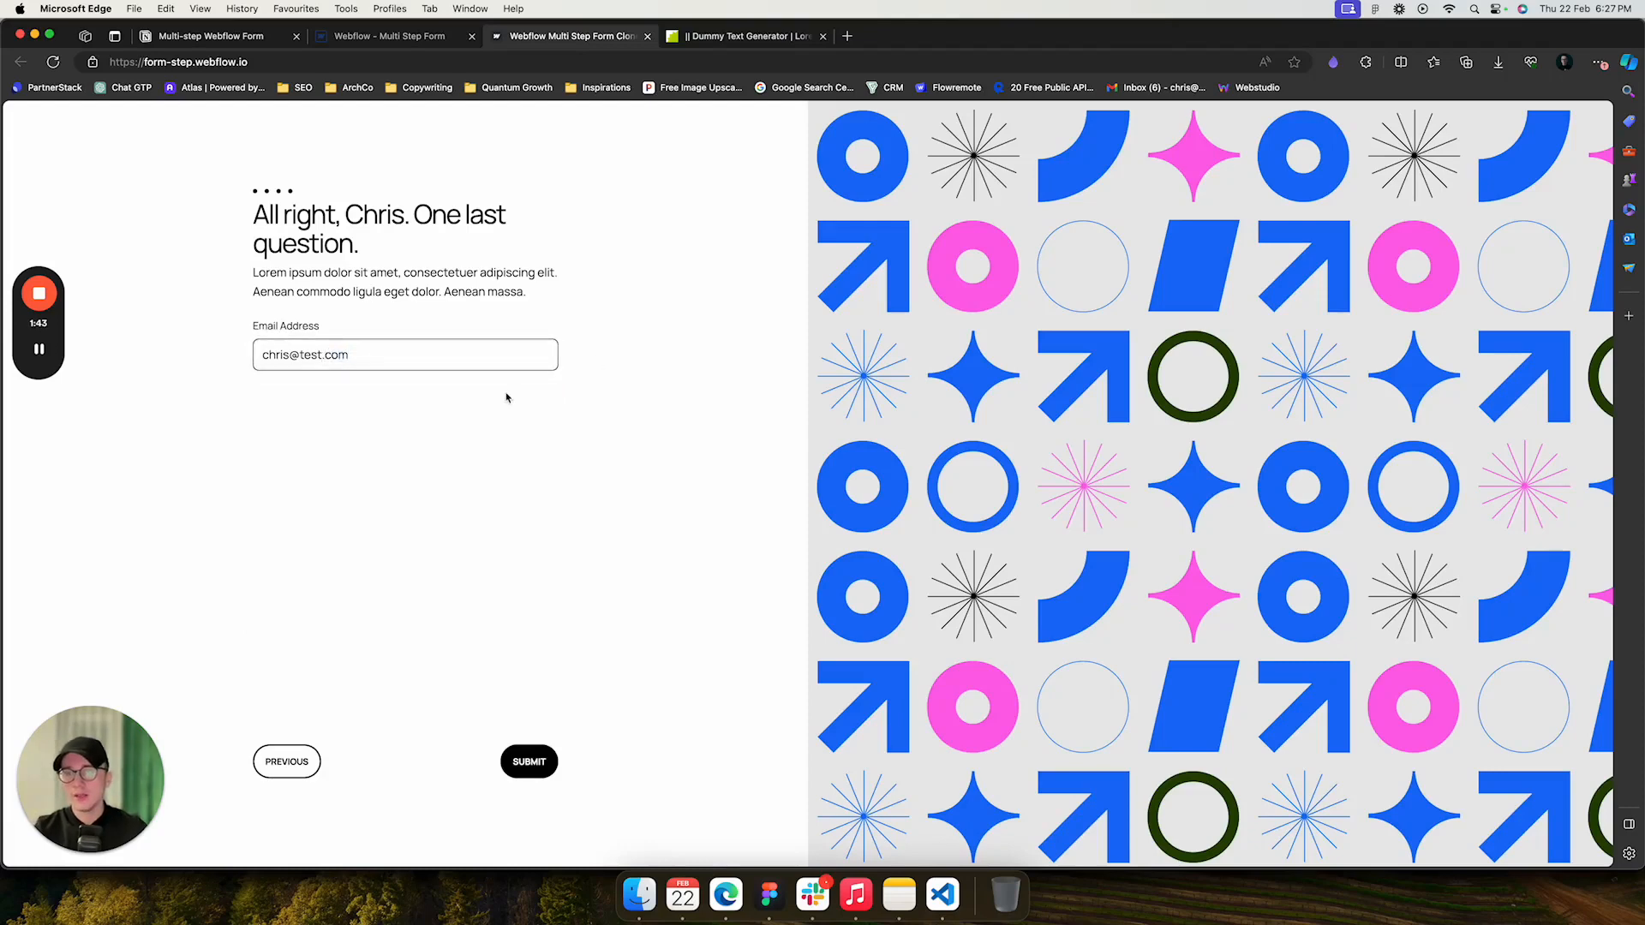
click(537, 768)
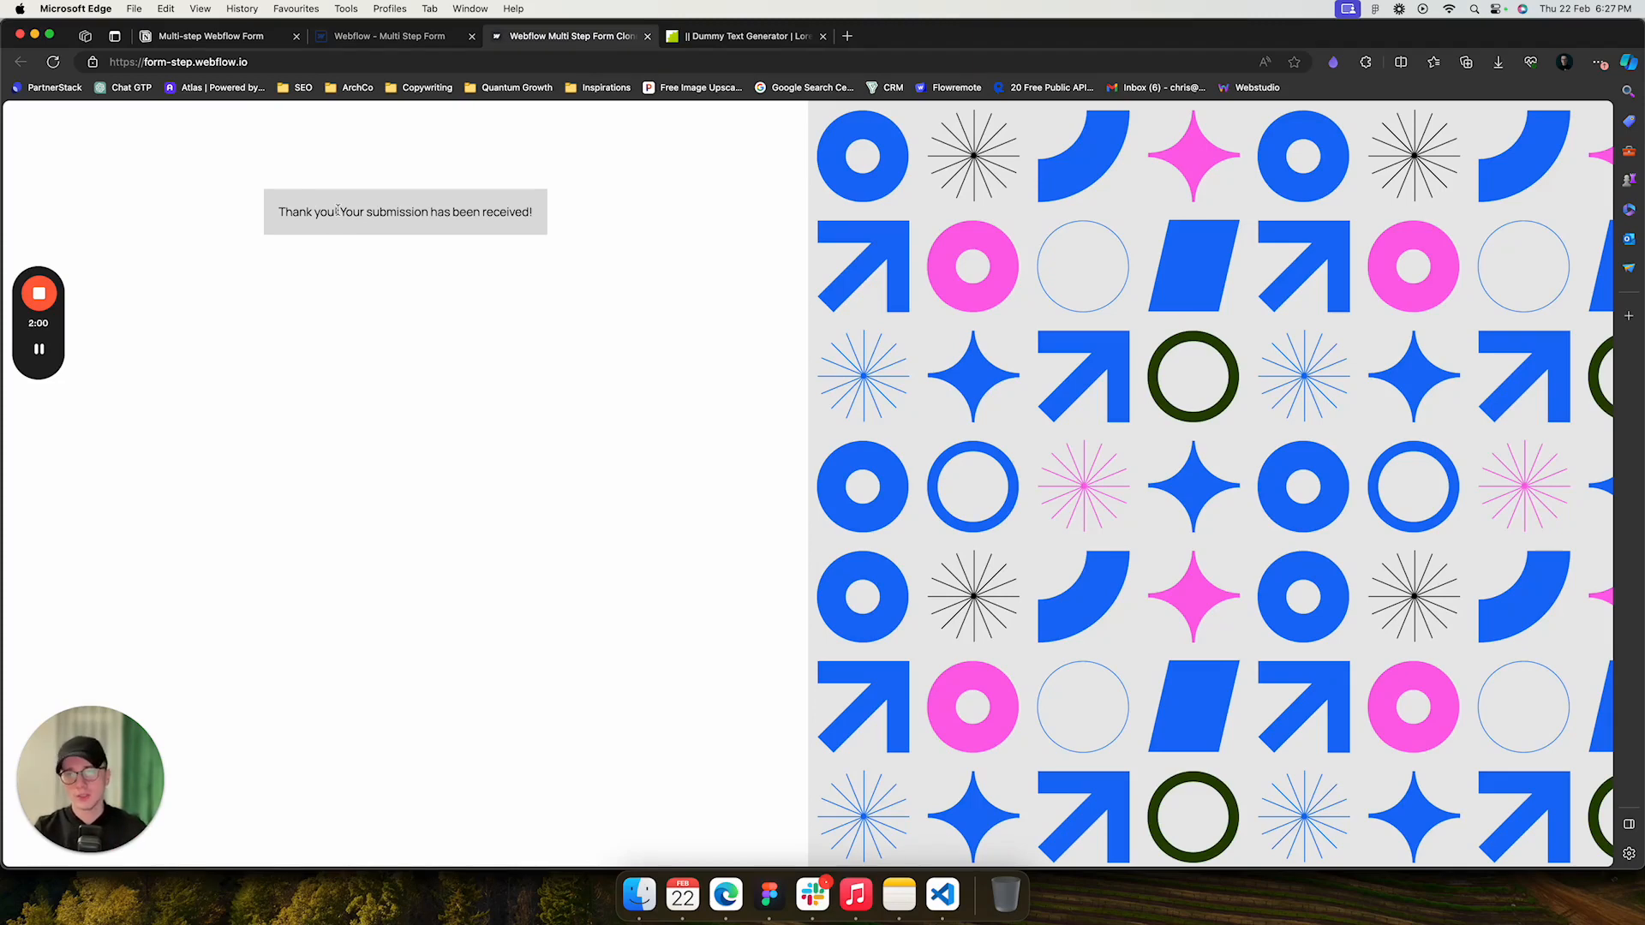
- Reload the form page and switch to the Multi-step Webflow Form documentation tab
click(53, 62)
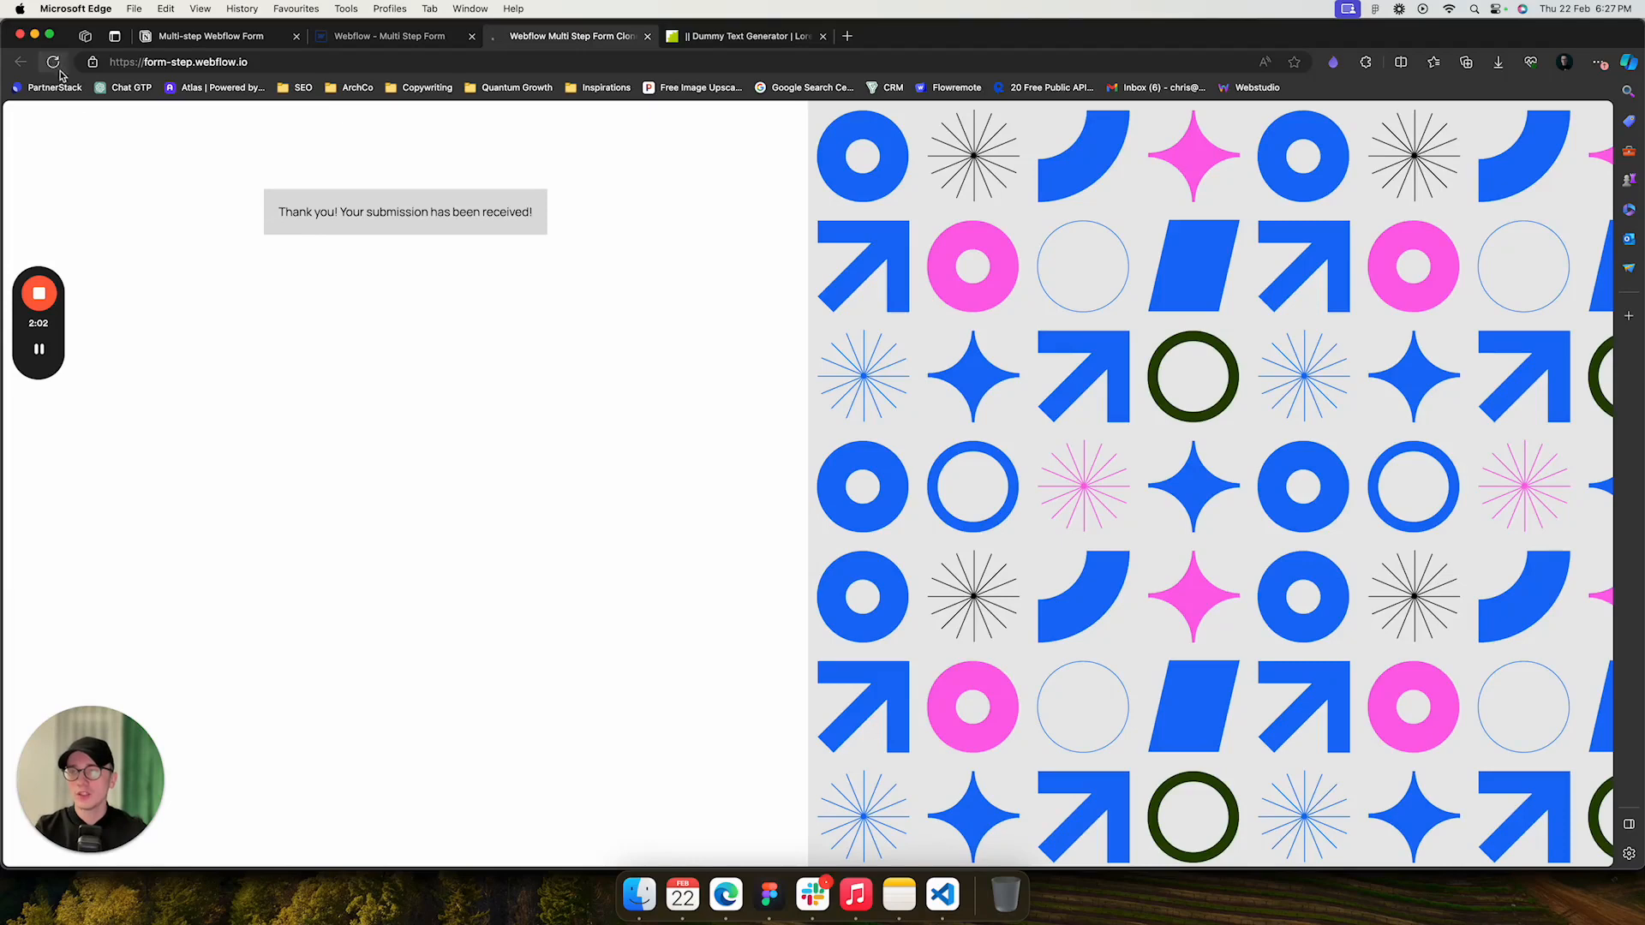
click(243, 40)
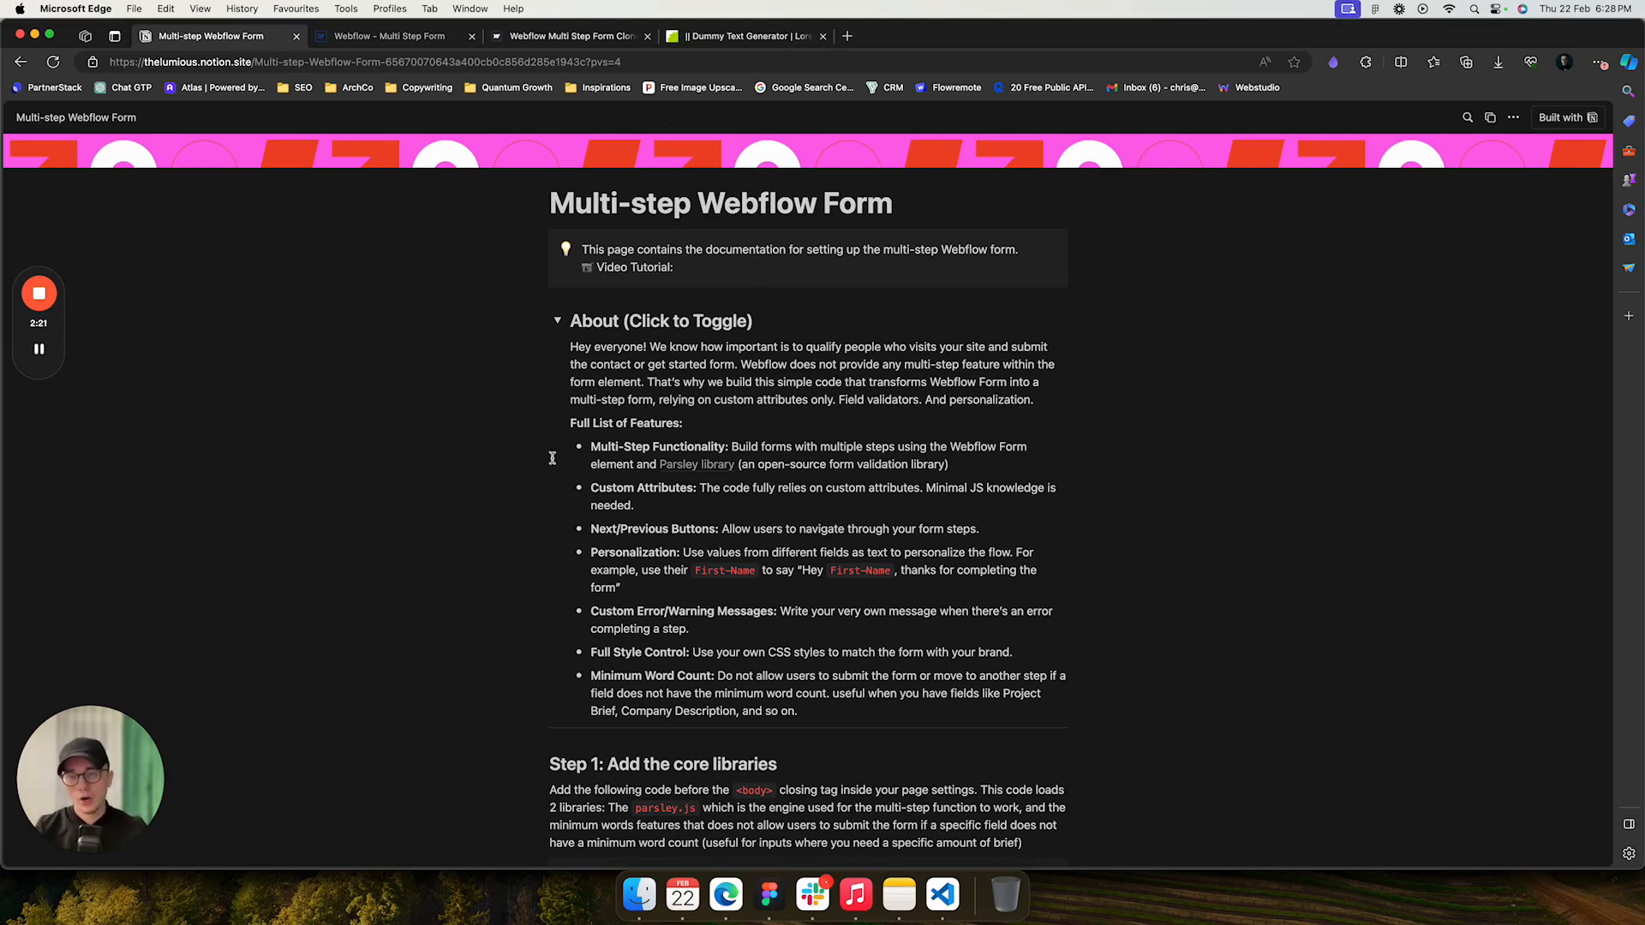
- Collapse and reopen the documentation's About section to read the feature list
click(558, 321)
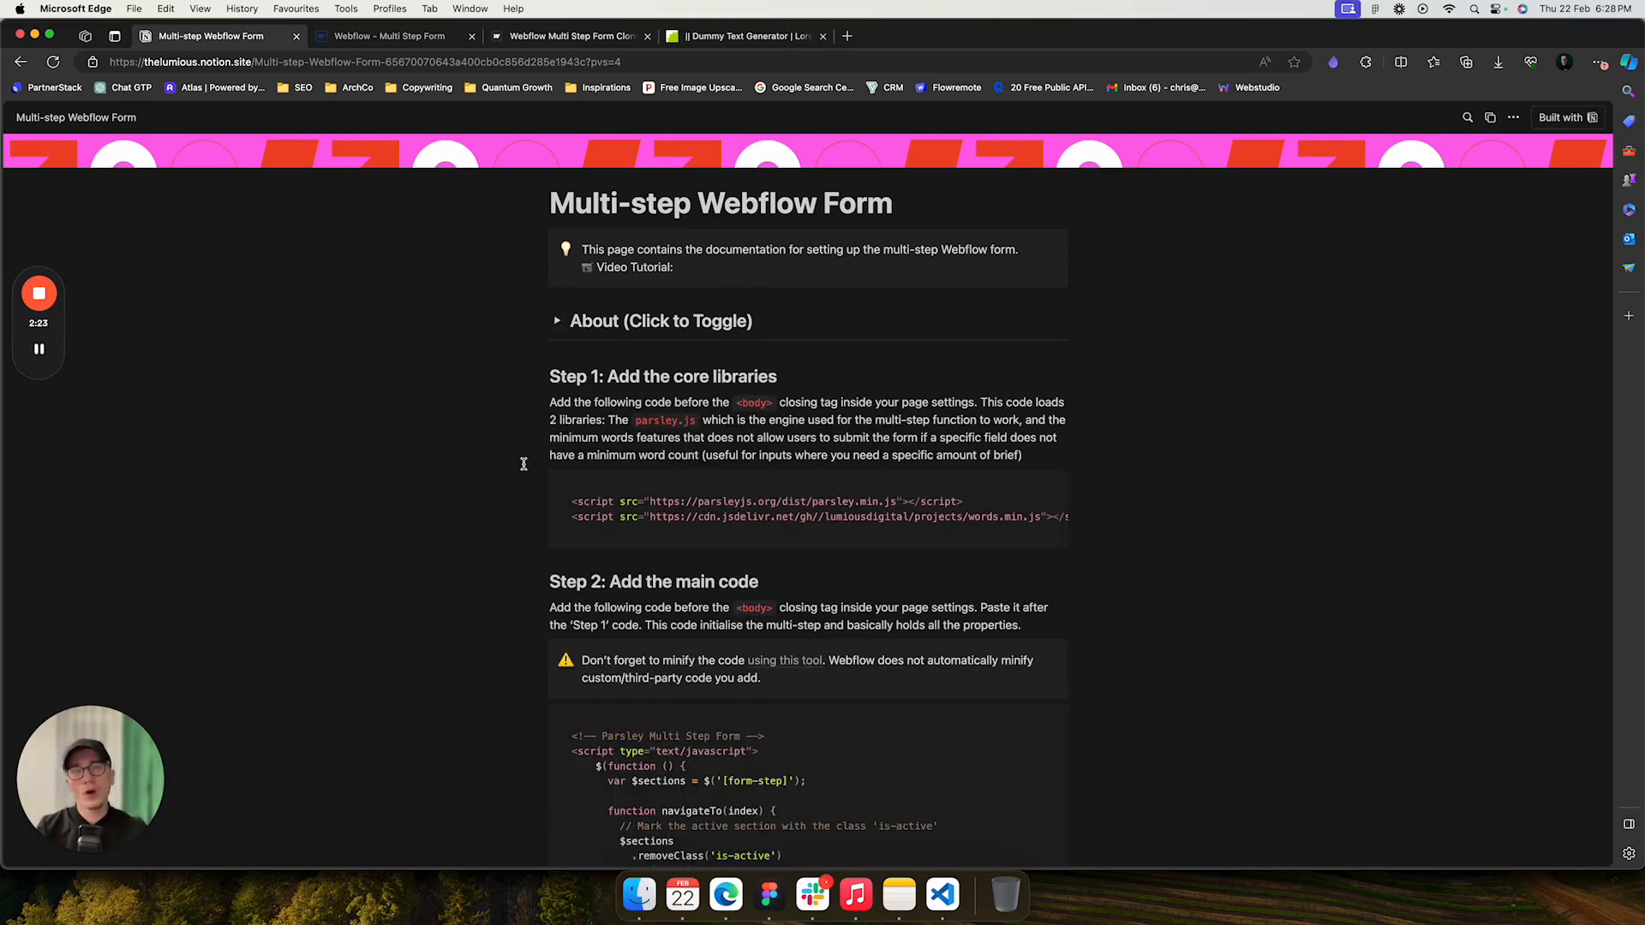
scroll(517, 524, down, 2)
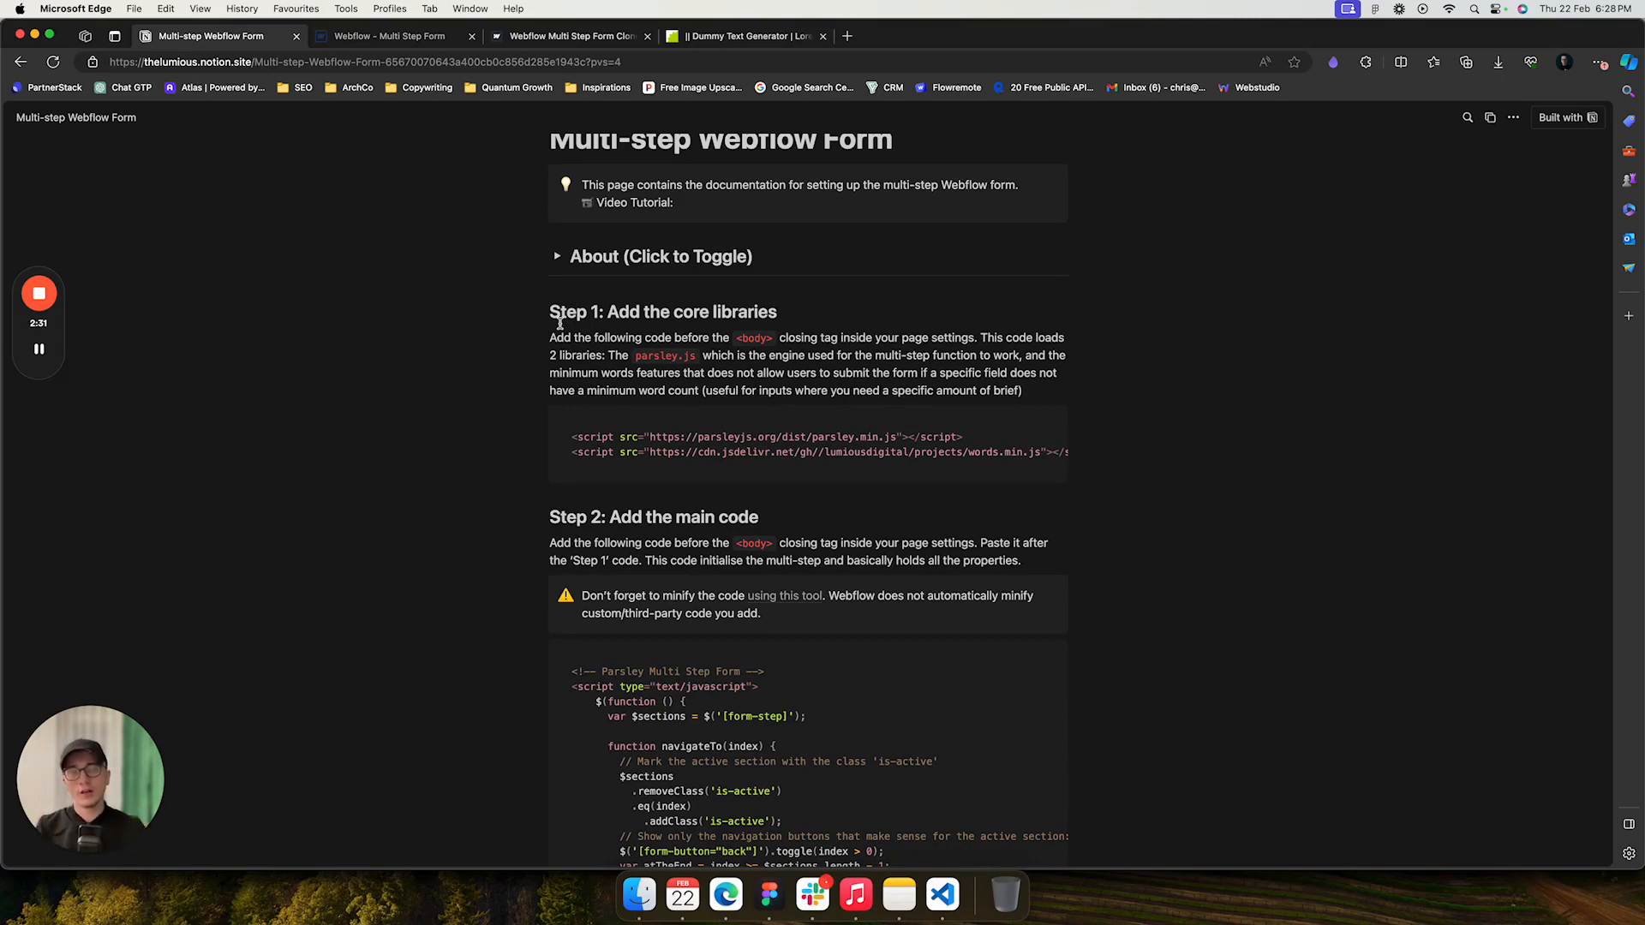
click(557, 259)
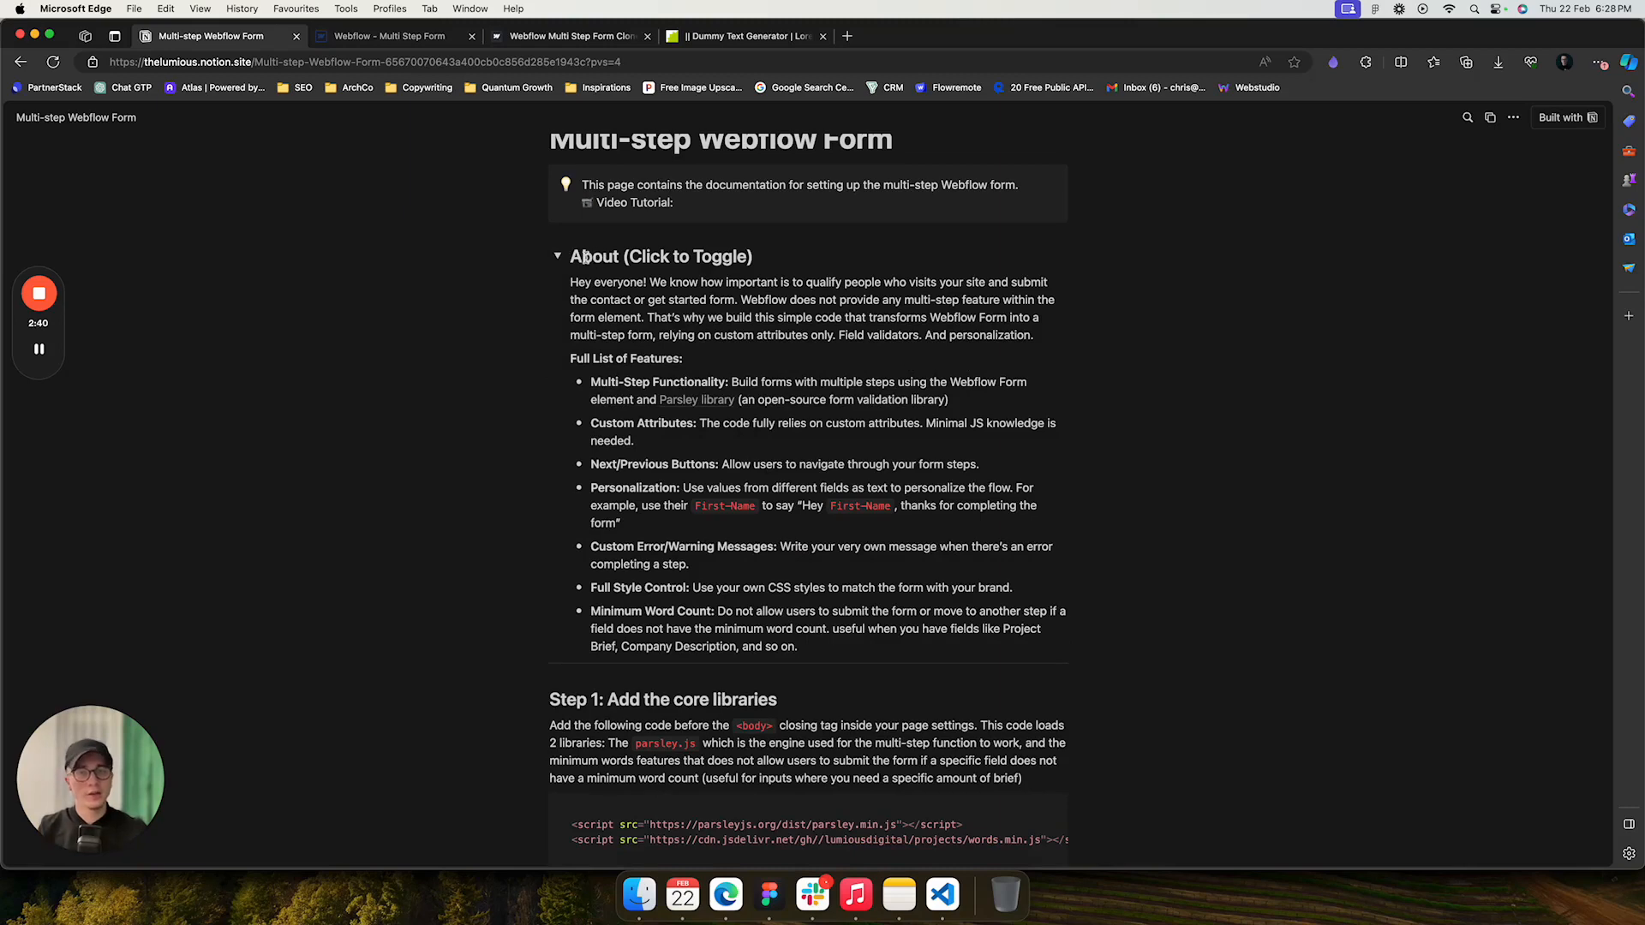
- Open the Parsley library link and browse its installation documentation
mouse_move(683, 403)
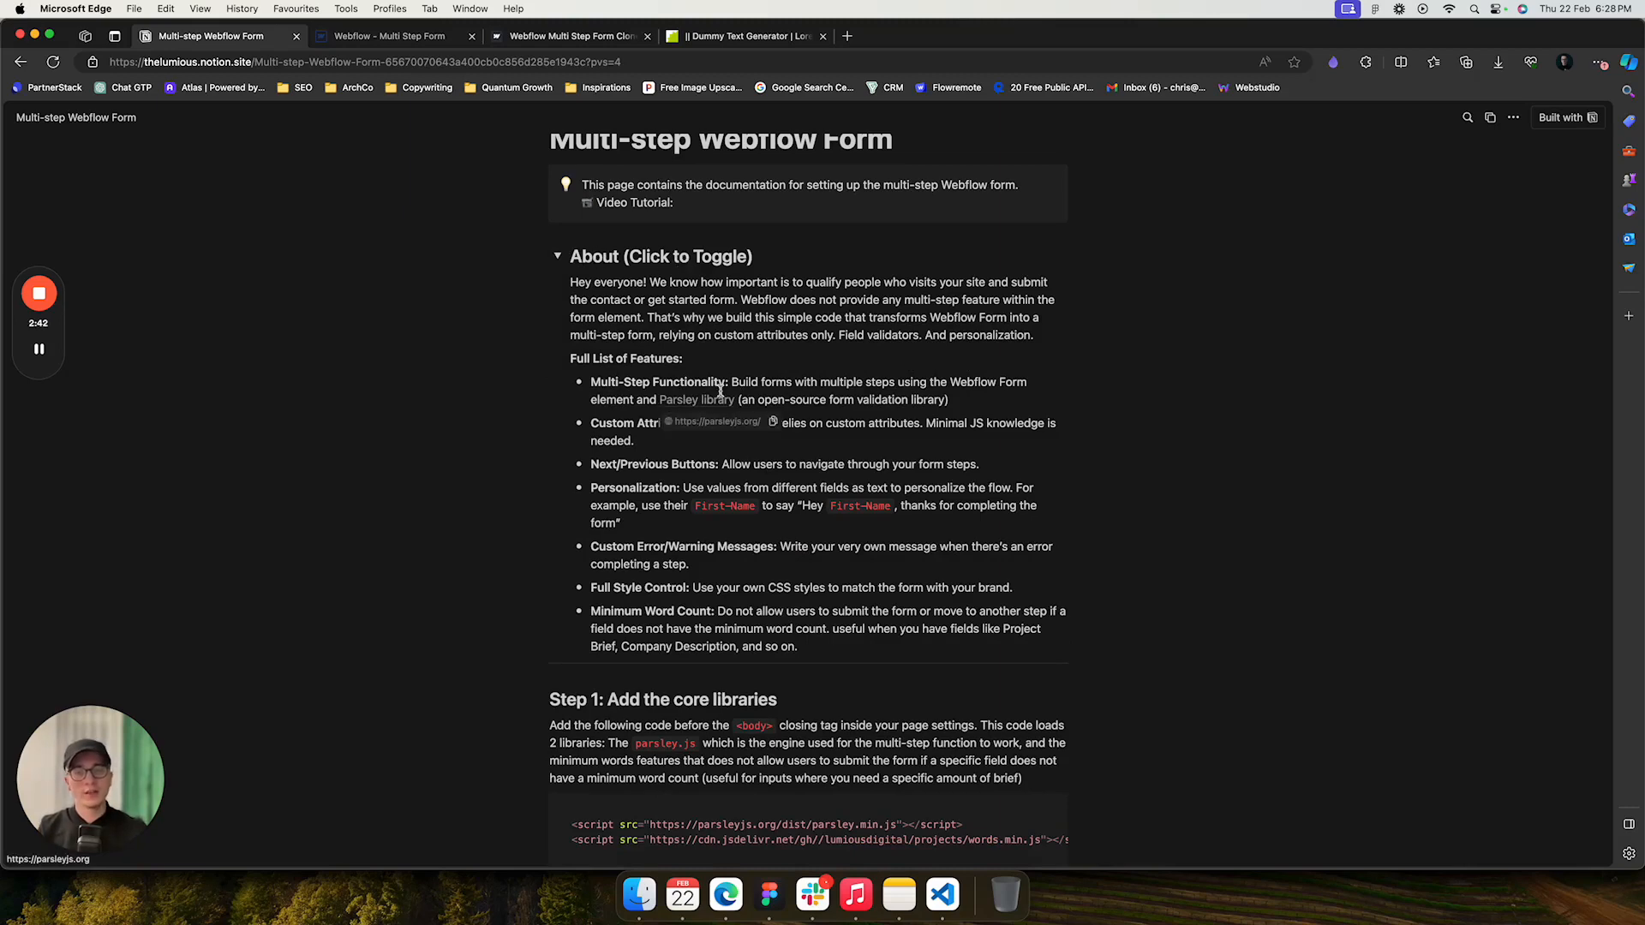
click(684, 403)
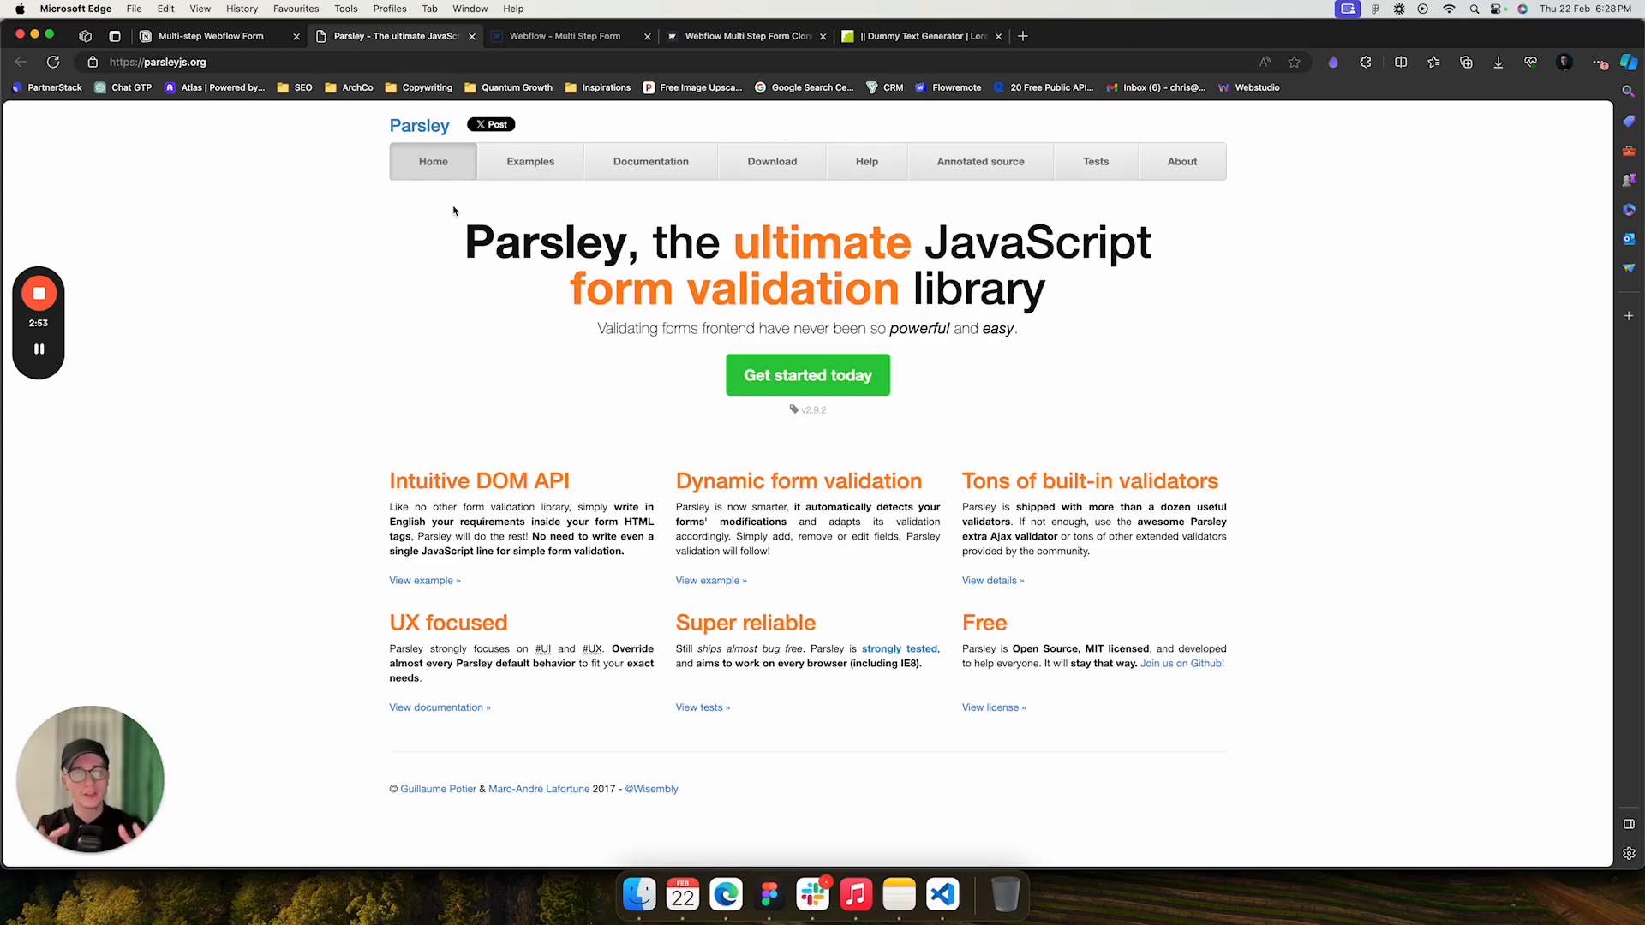
click(673, 170)
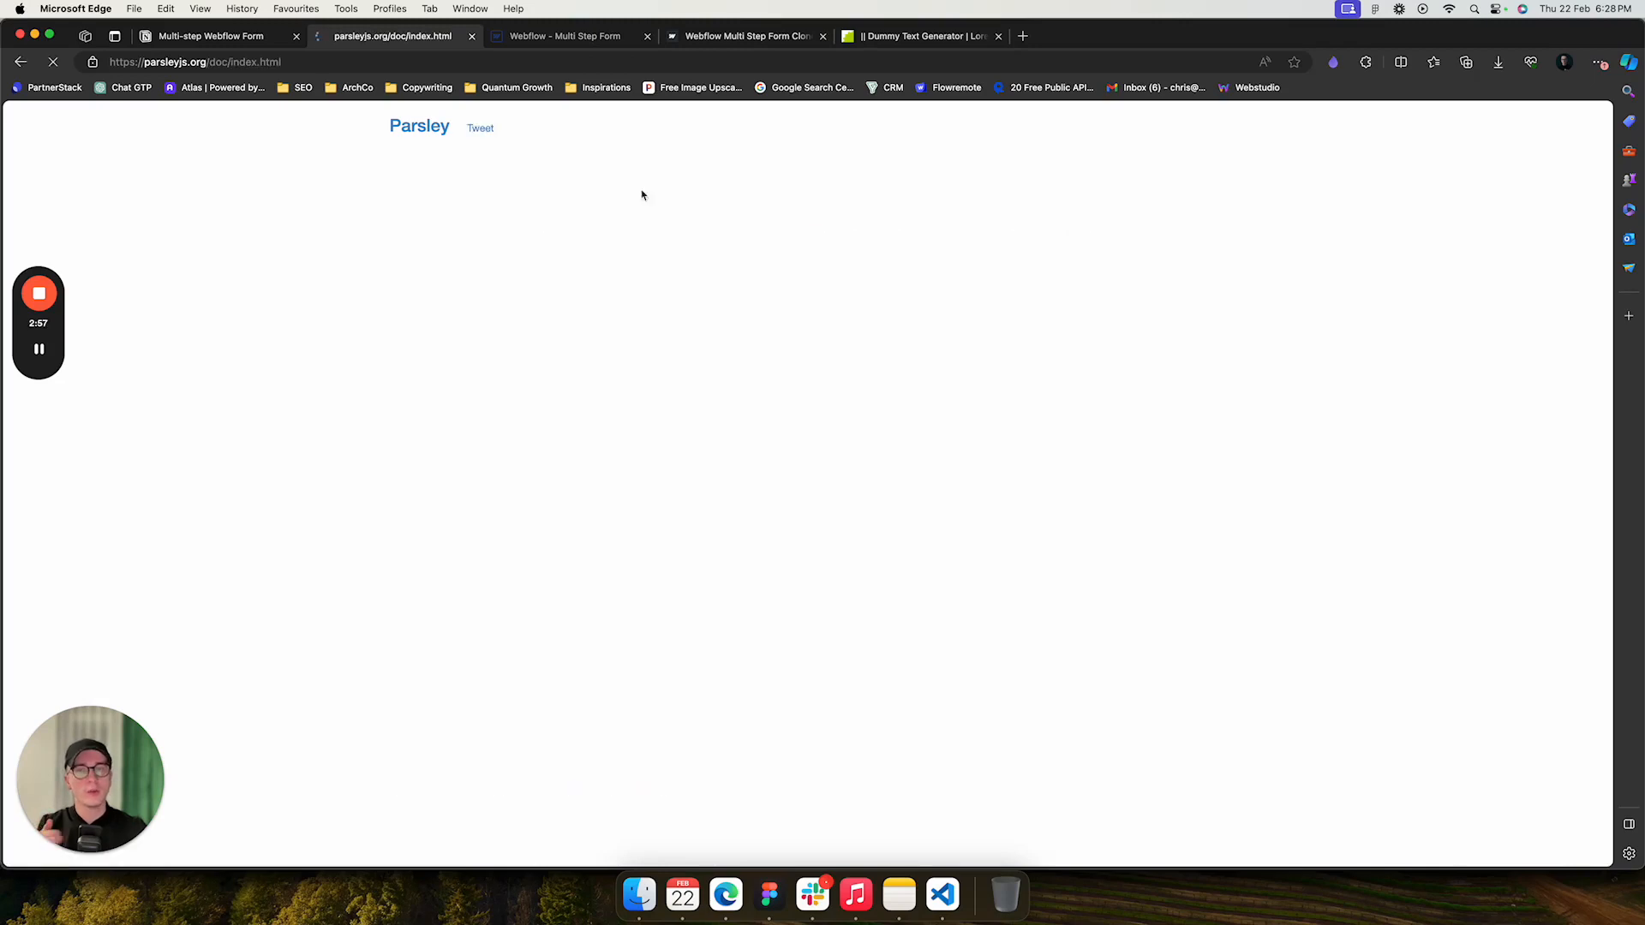
scroll(527, 497, down, 5)
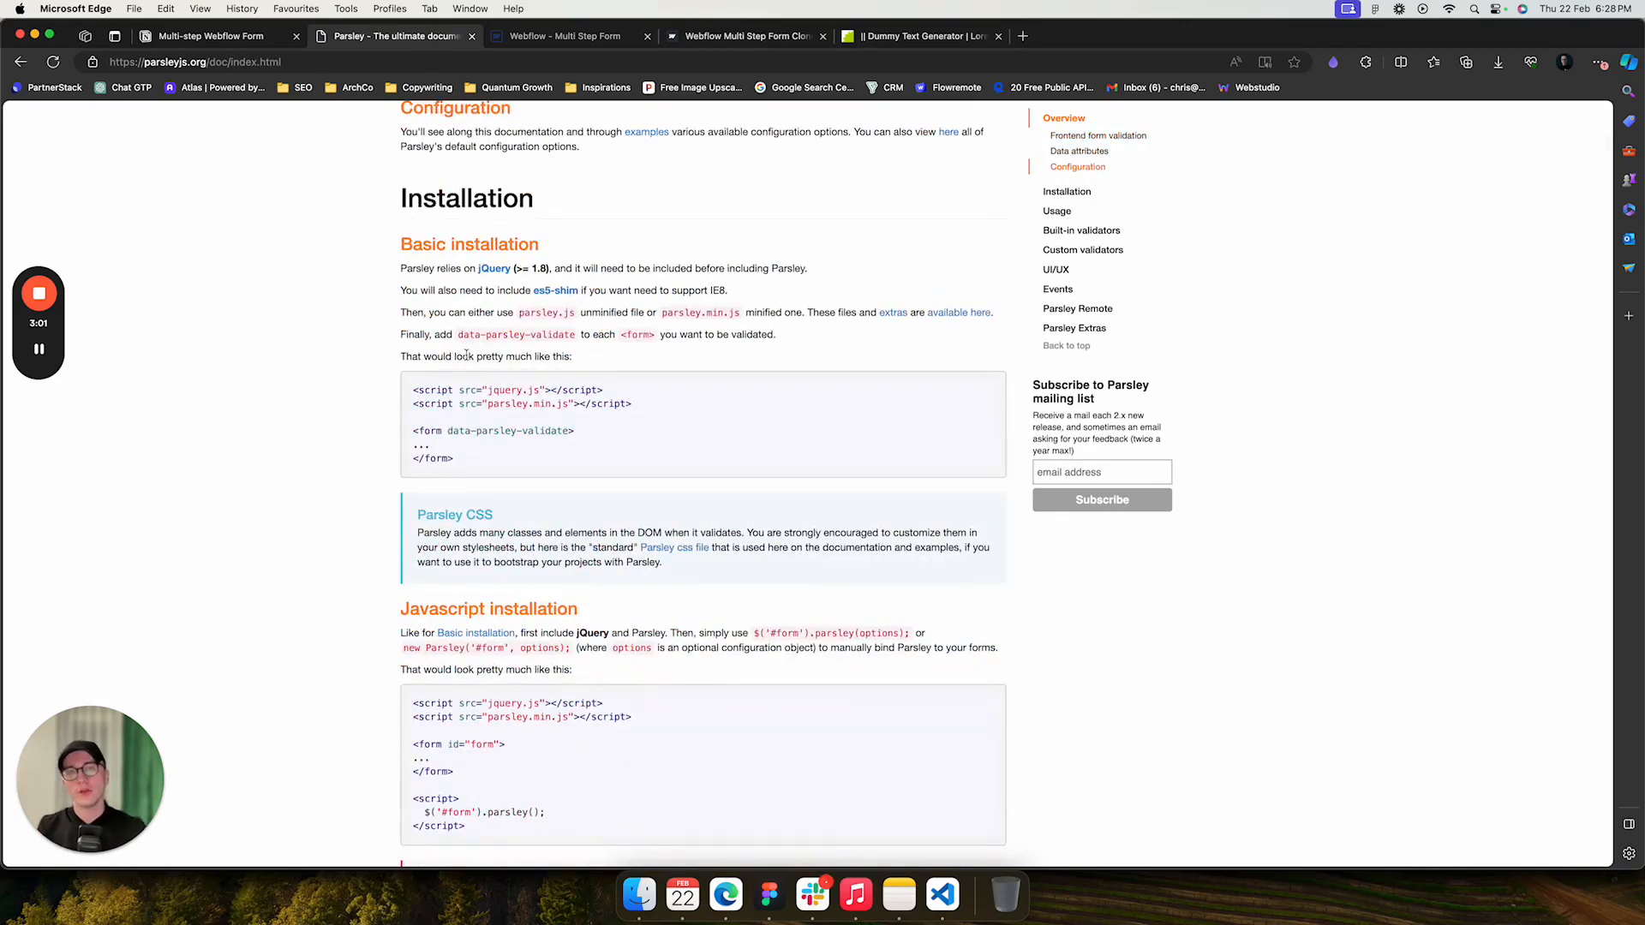
- Return to the documentation tab and collapse the About section
click(254, 39)
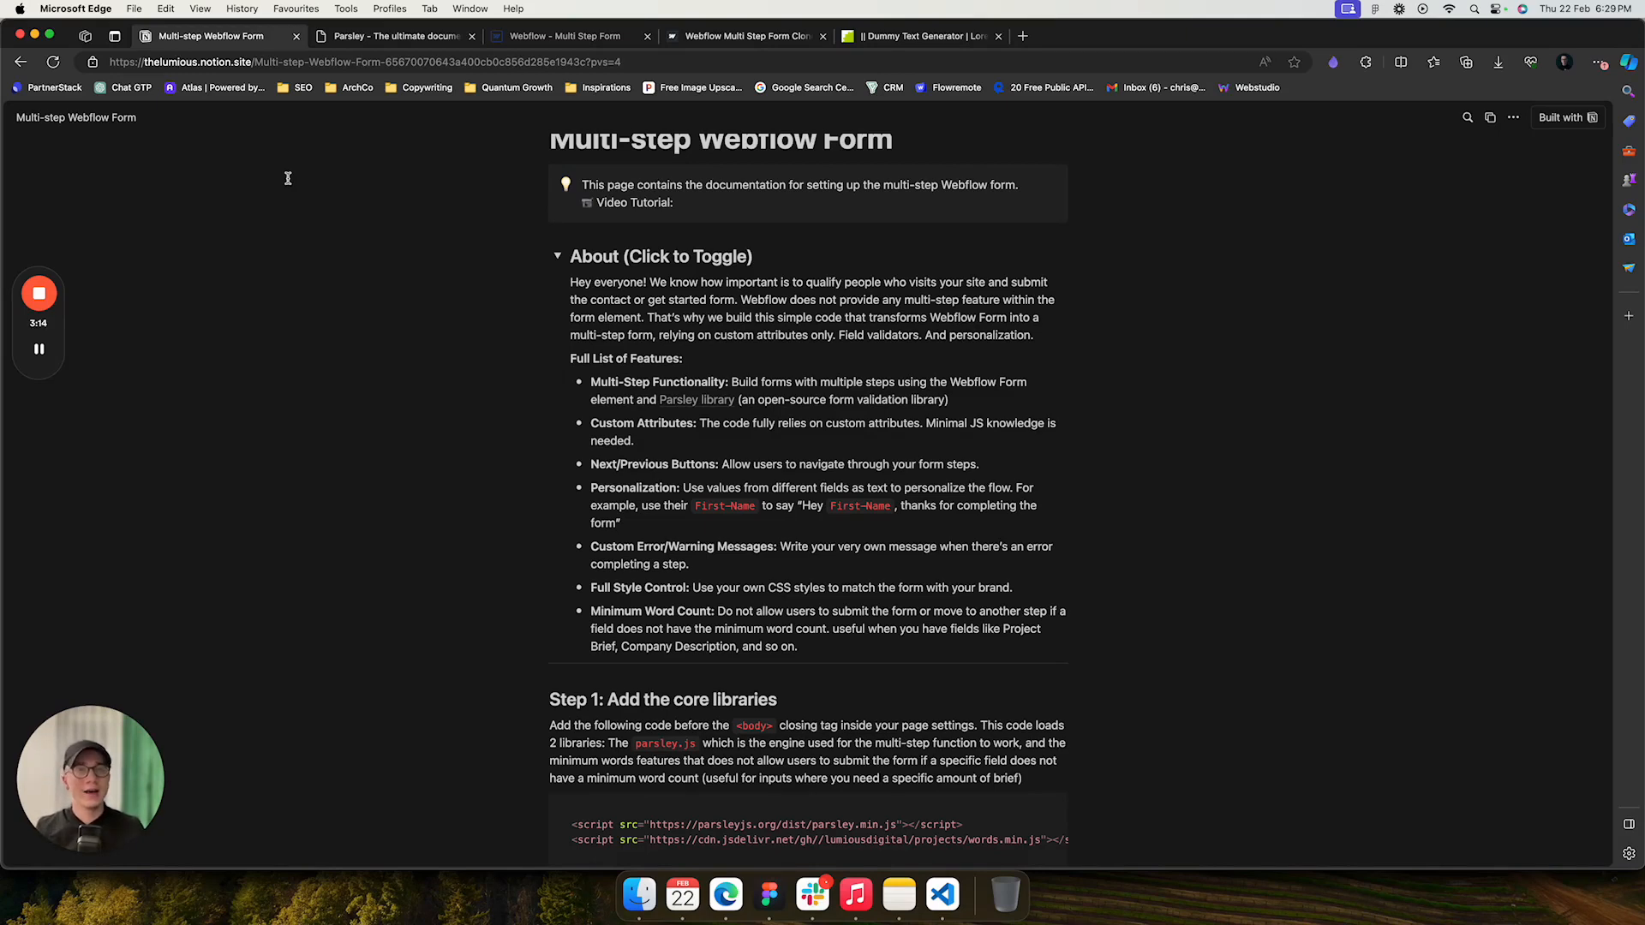
click(559, 259)
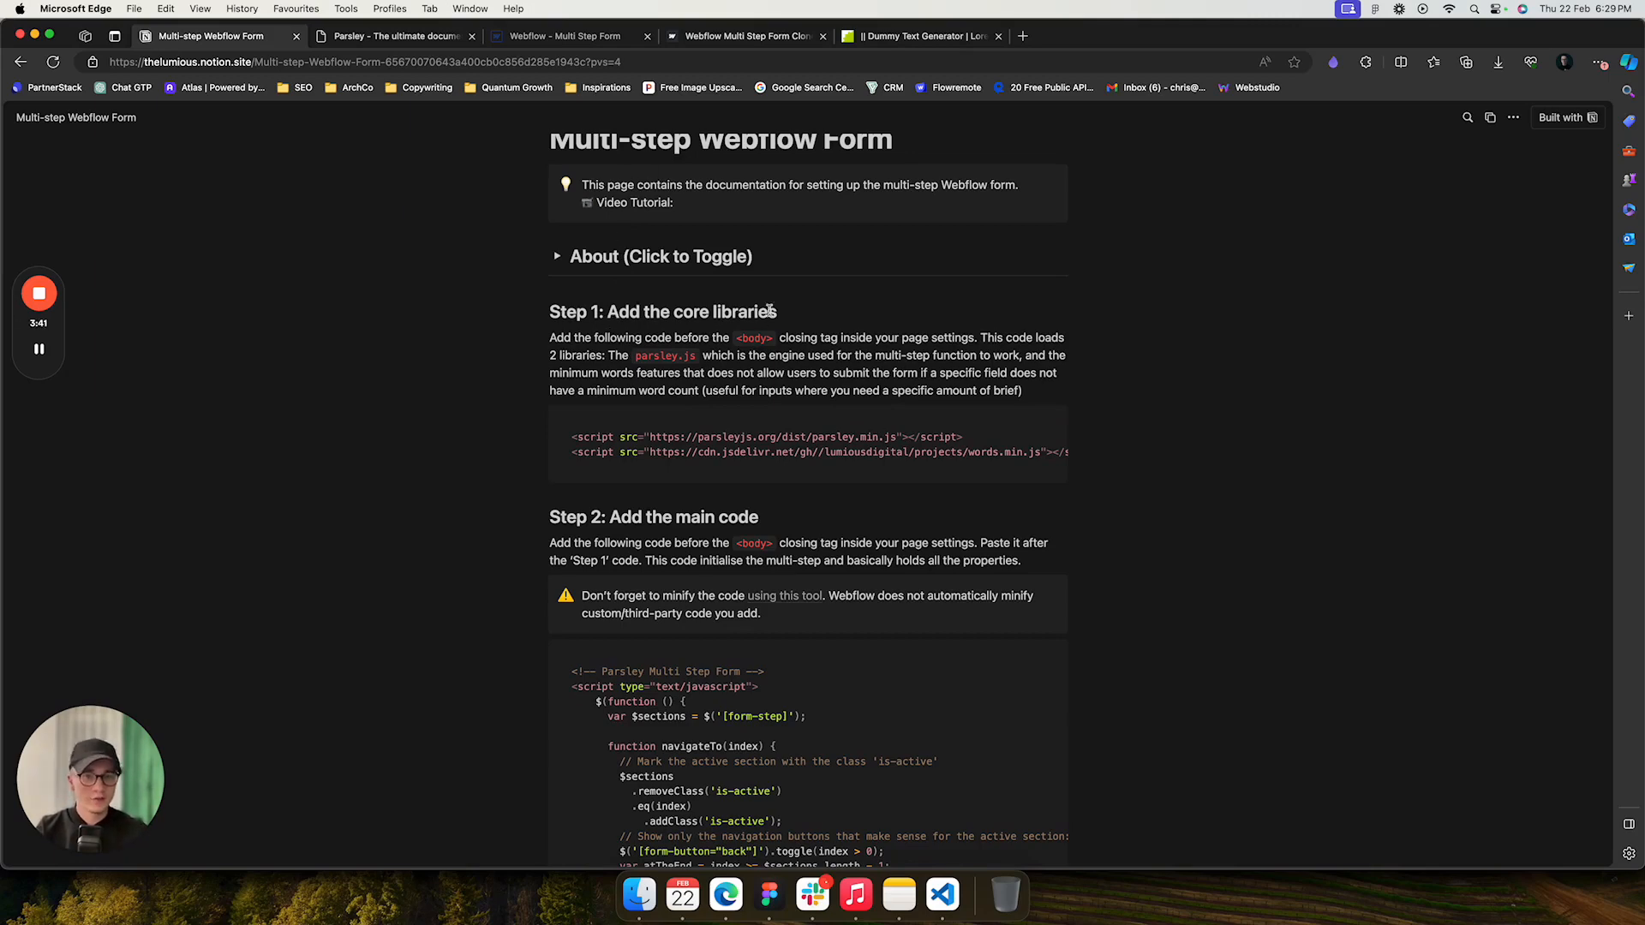
- Open the Multi Step Form page settings in the Webflow Designer and view the code before the body tag
click(580, 39)
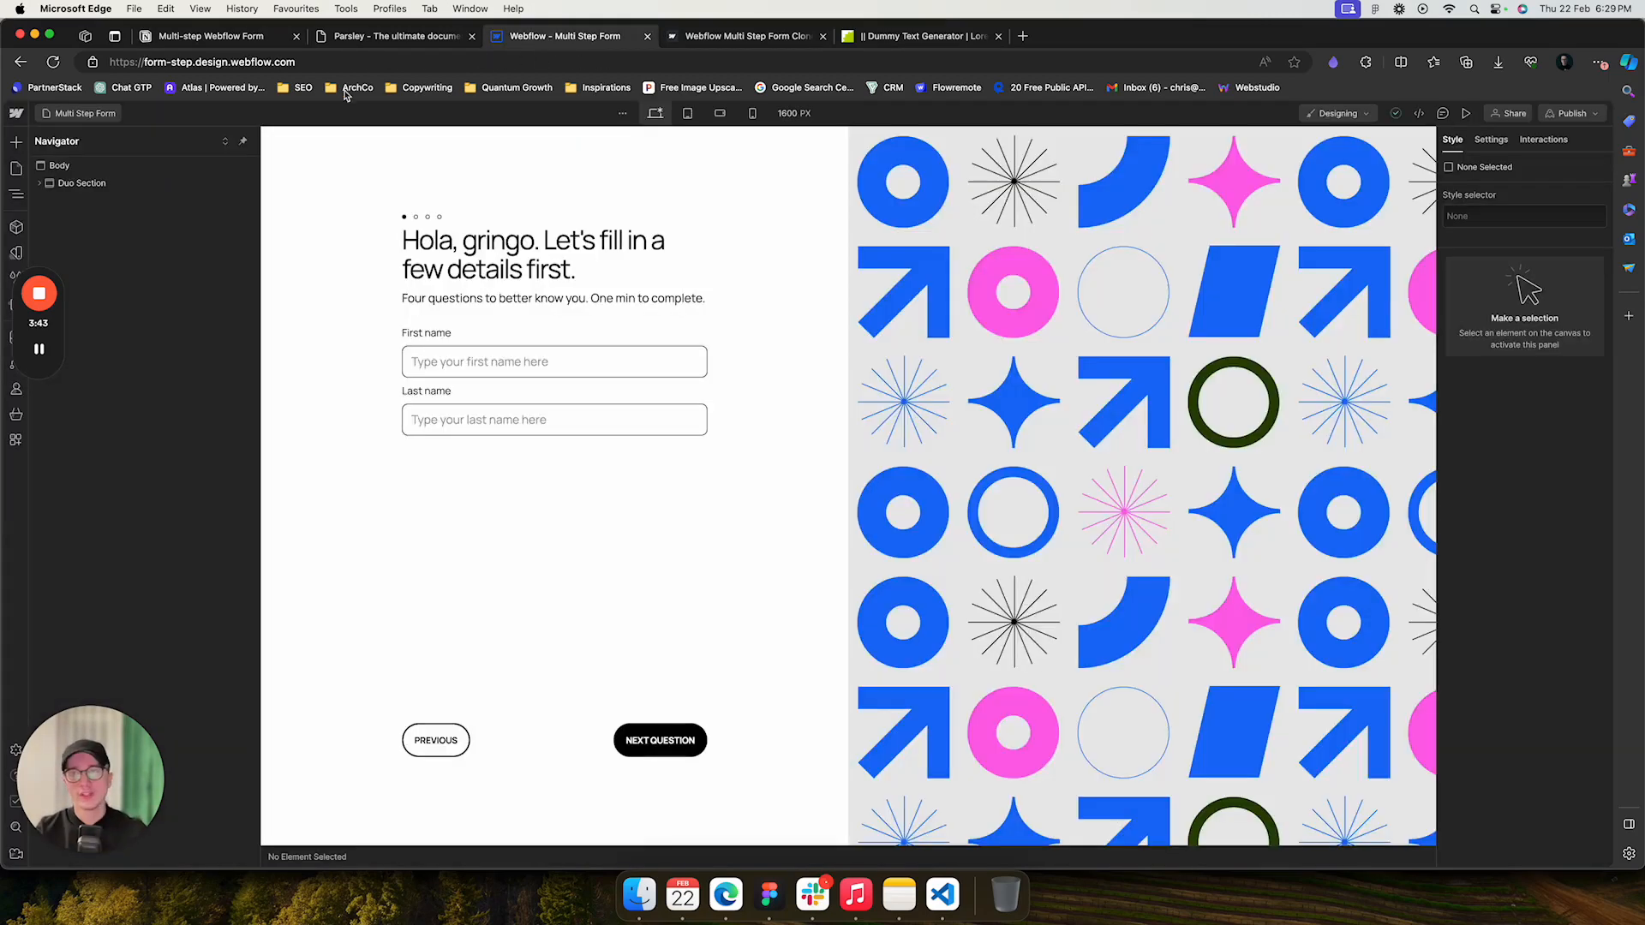
click(100, 117)
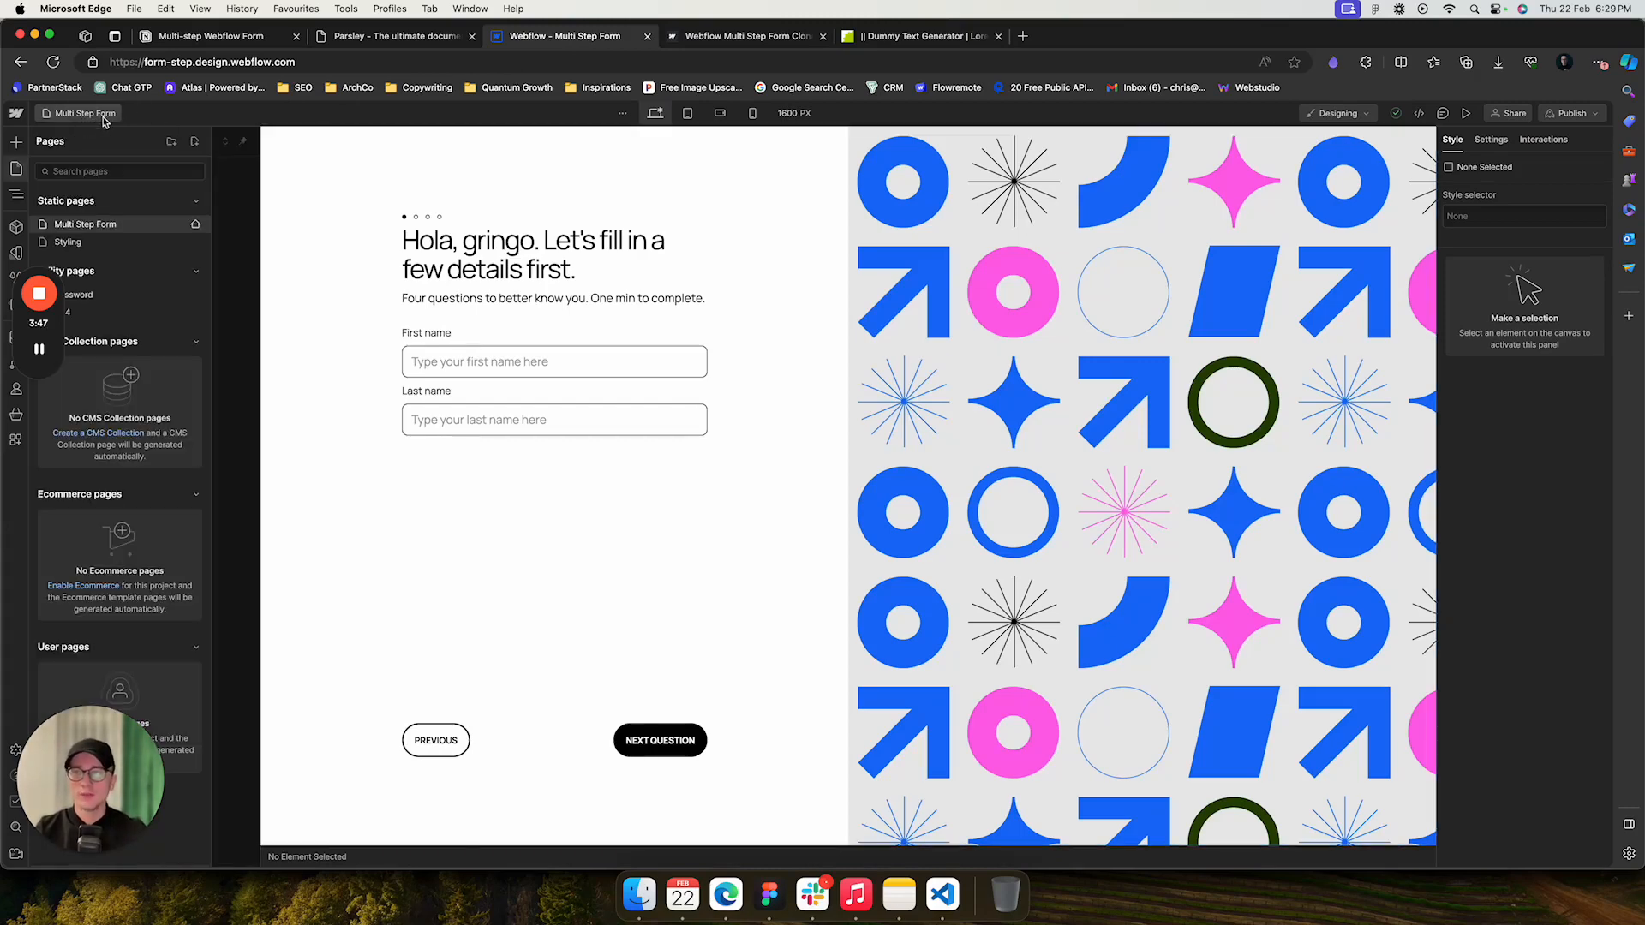
click(197, 226)
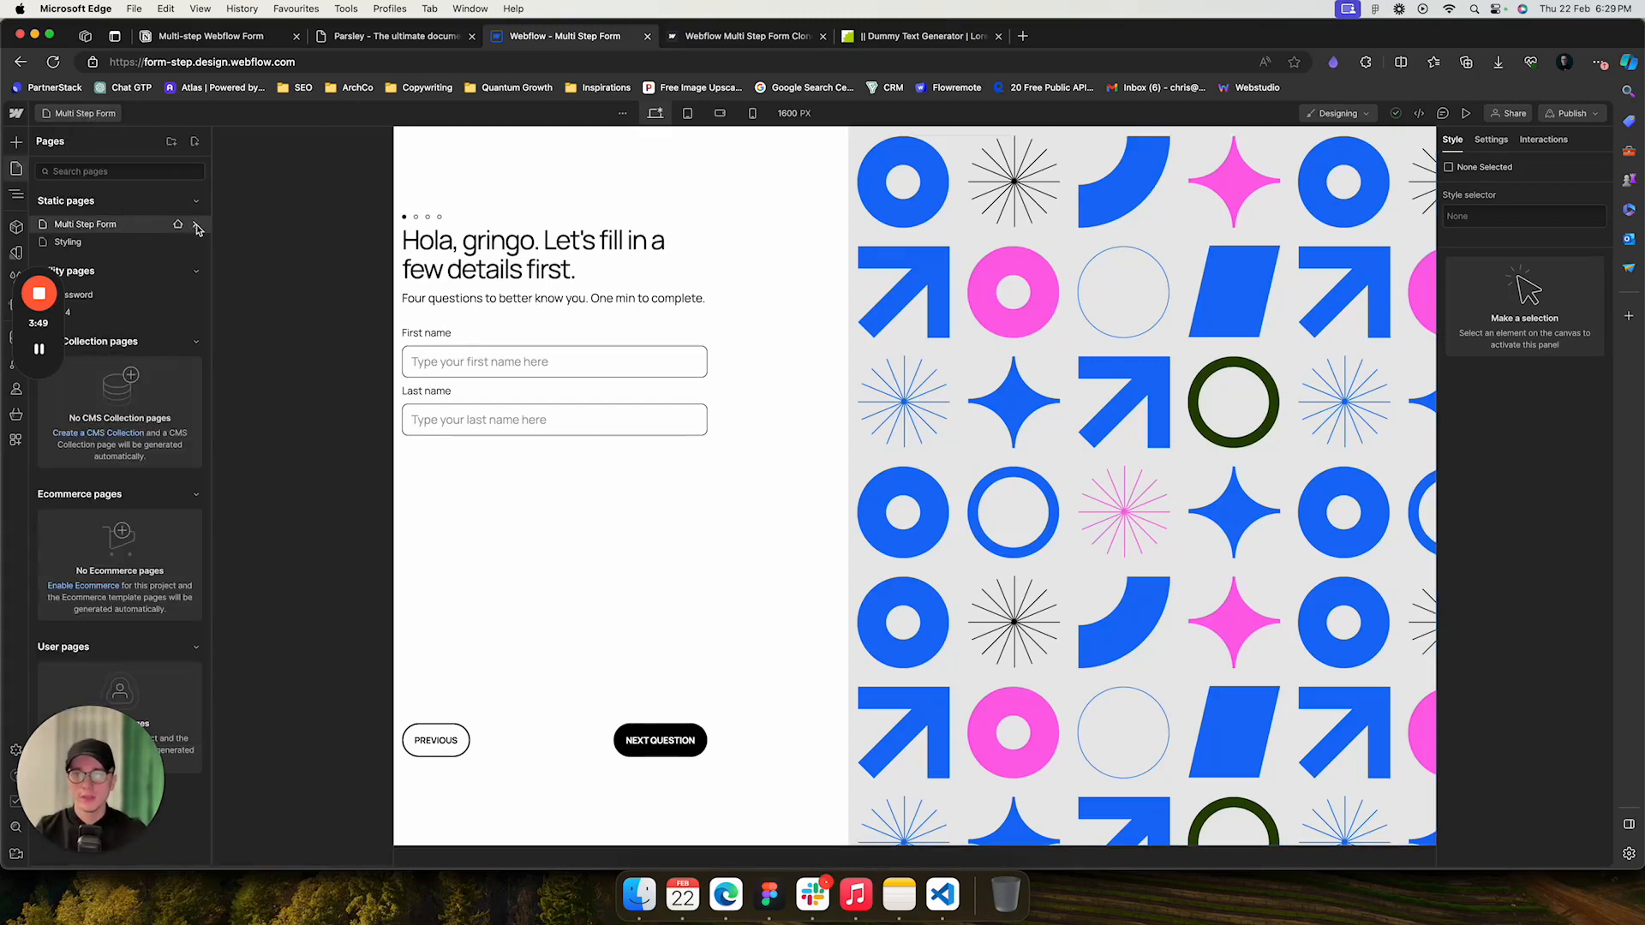
scroll(424, 405, down, 5)
scroll(420, 403, down, 15)
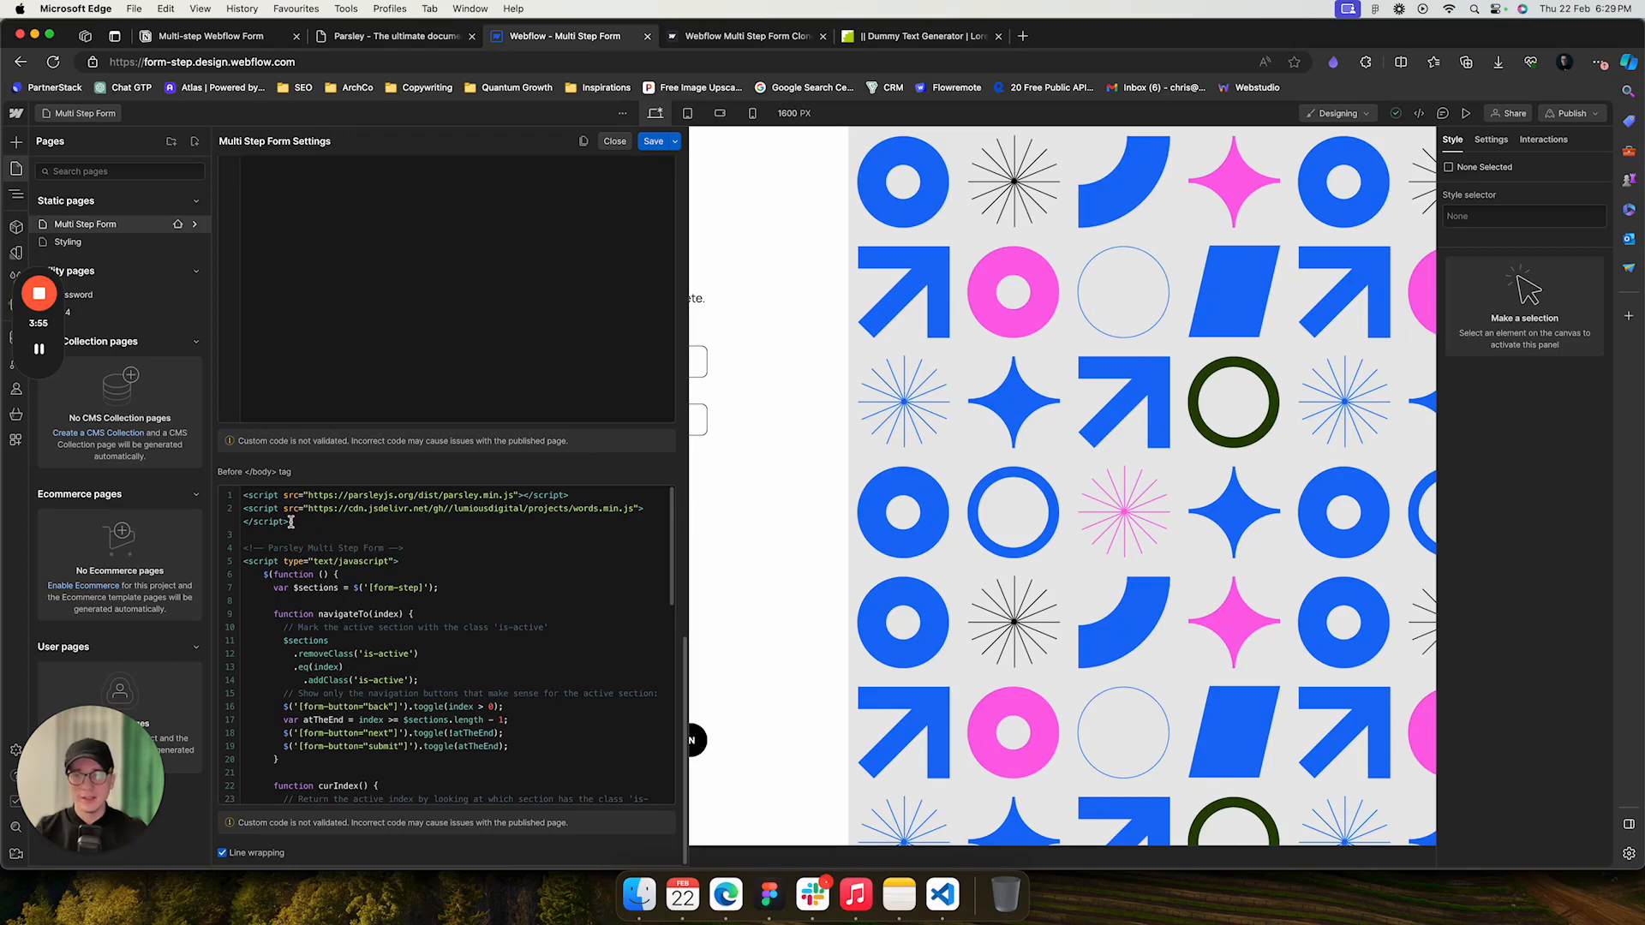
- Compare the library script lines in the page's custom code with the documentation's Step 2 main code
mouse_move(245, 496)
mouse_down()
mouse_move(596, 495)
mouse_move(648, 509)
mouse_move(653, 550)
mouse_move(568, 512)
mouse_move(261, 518)
mouse_up()
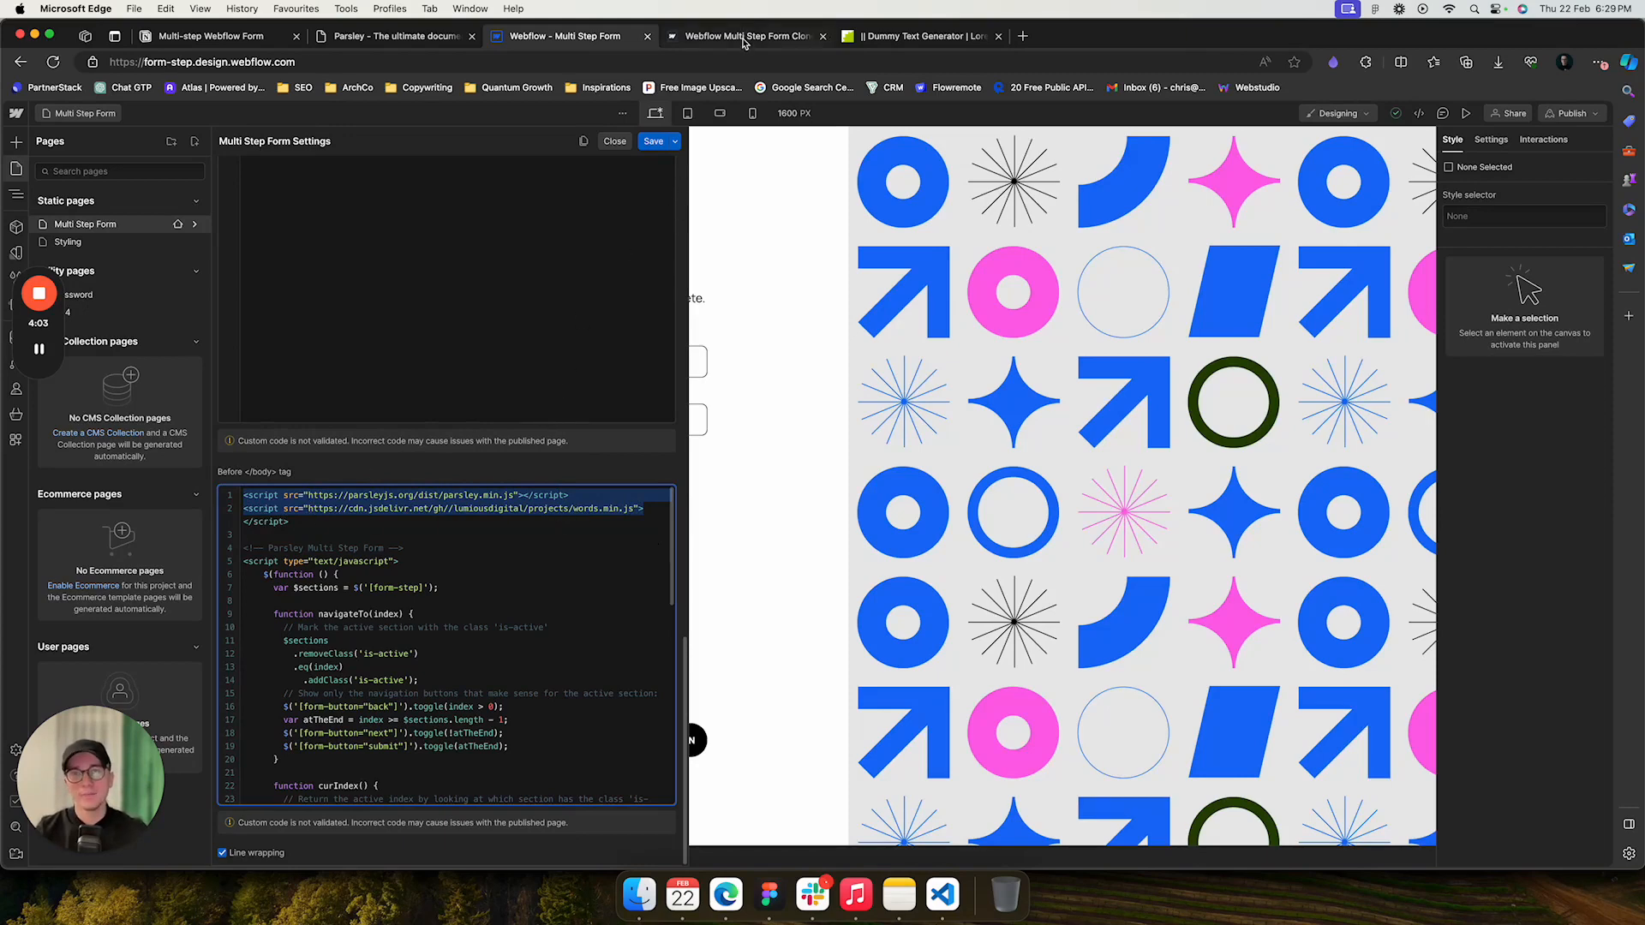
click(248, 43)
scroll(470, 498, down, 5)
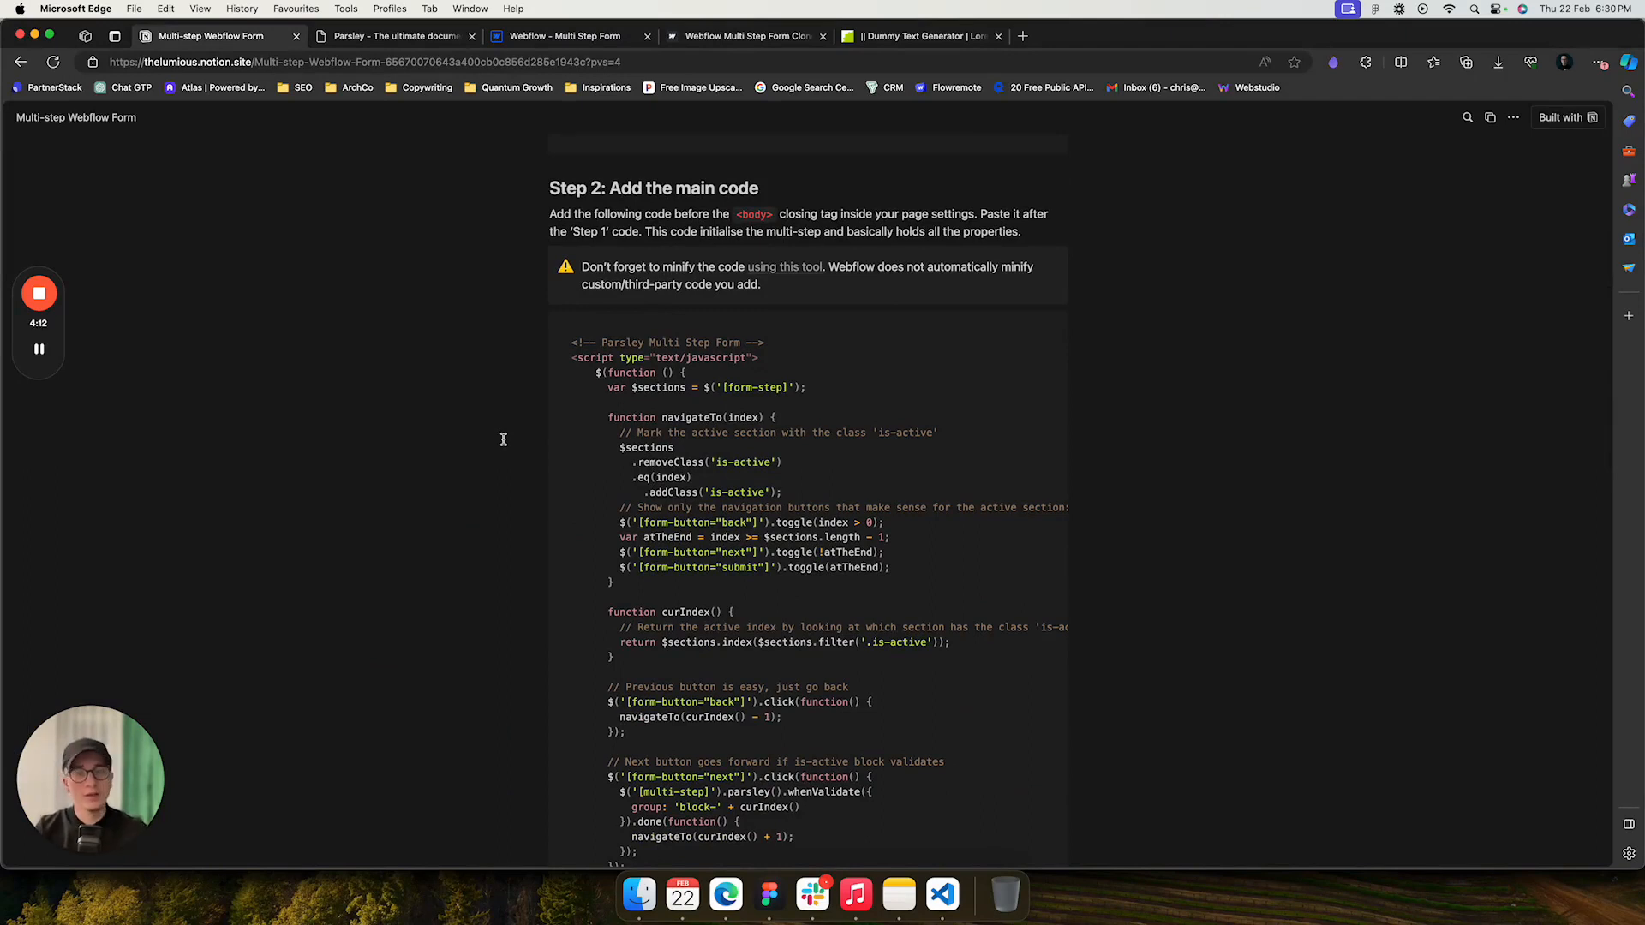
scroll(507, 325, down, 2)
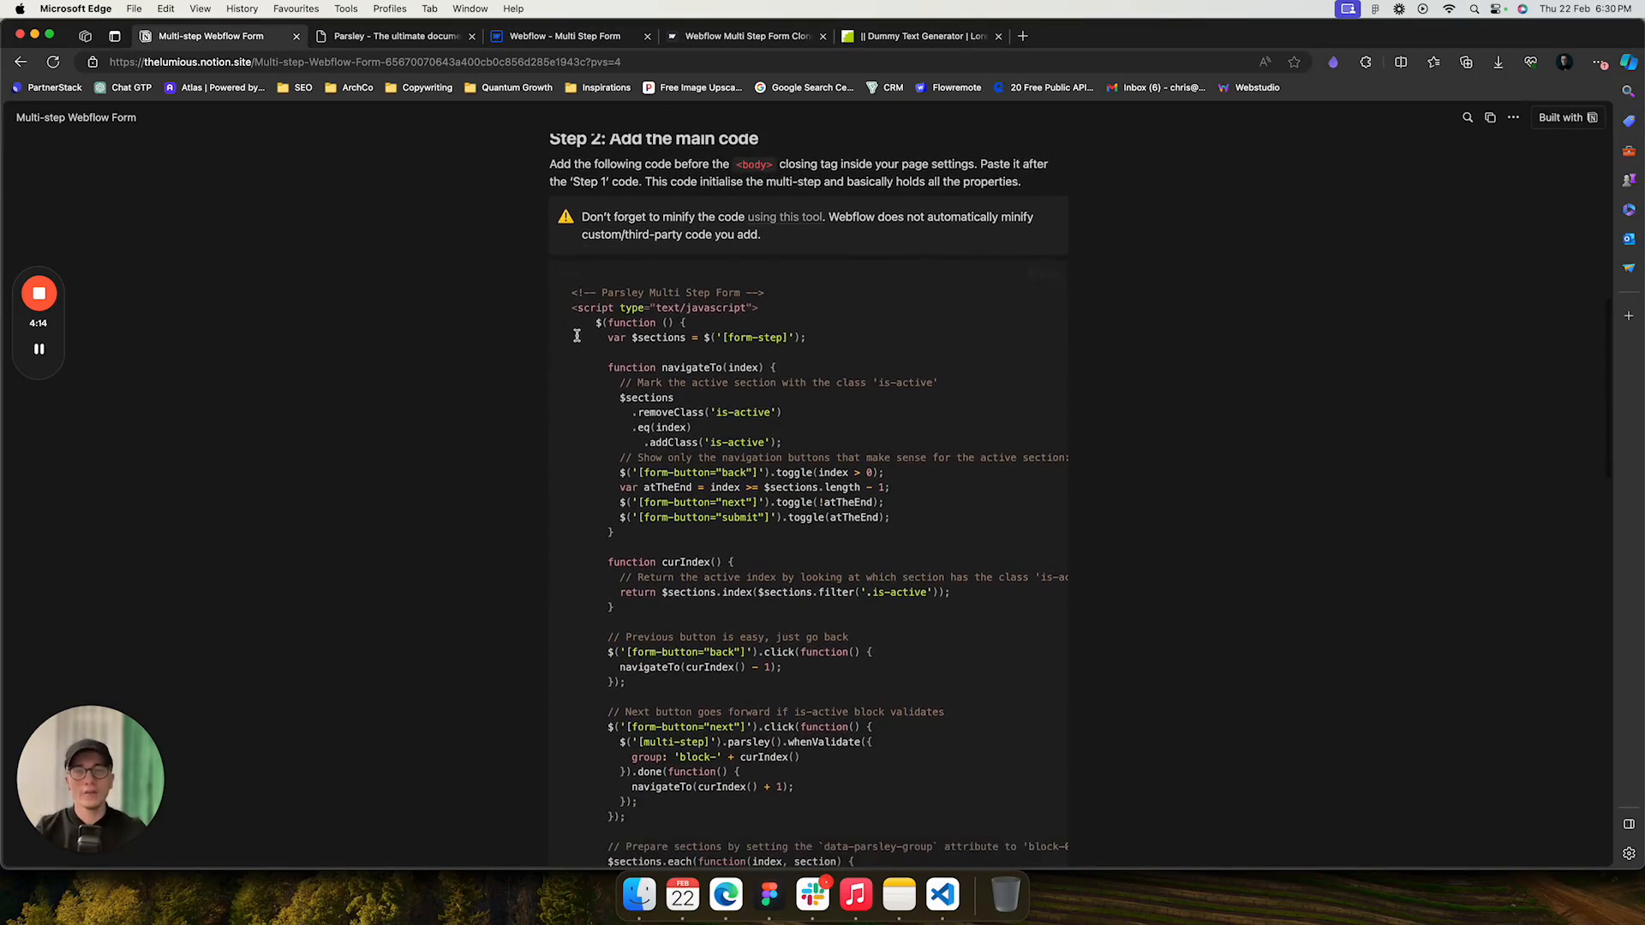
scroll(576, 335, down, 1)
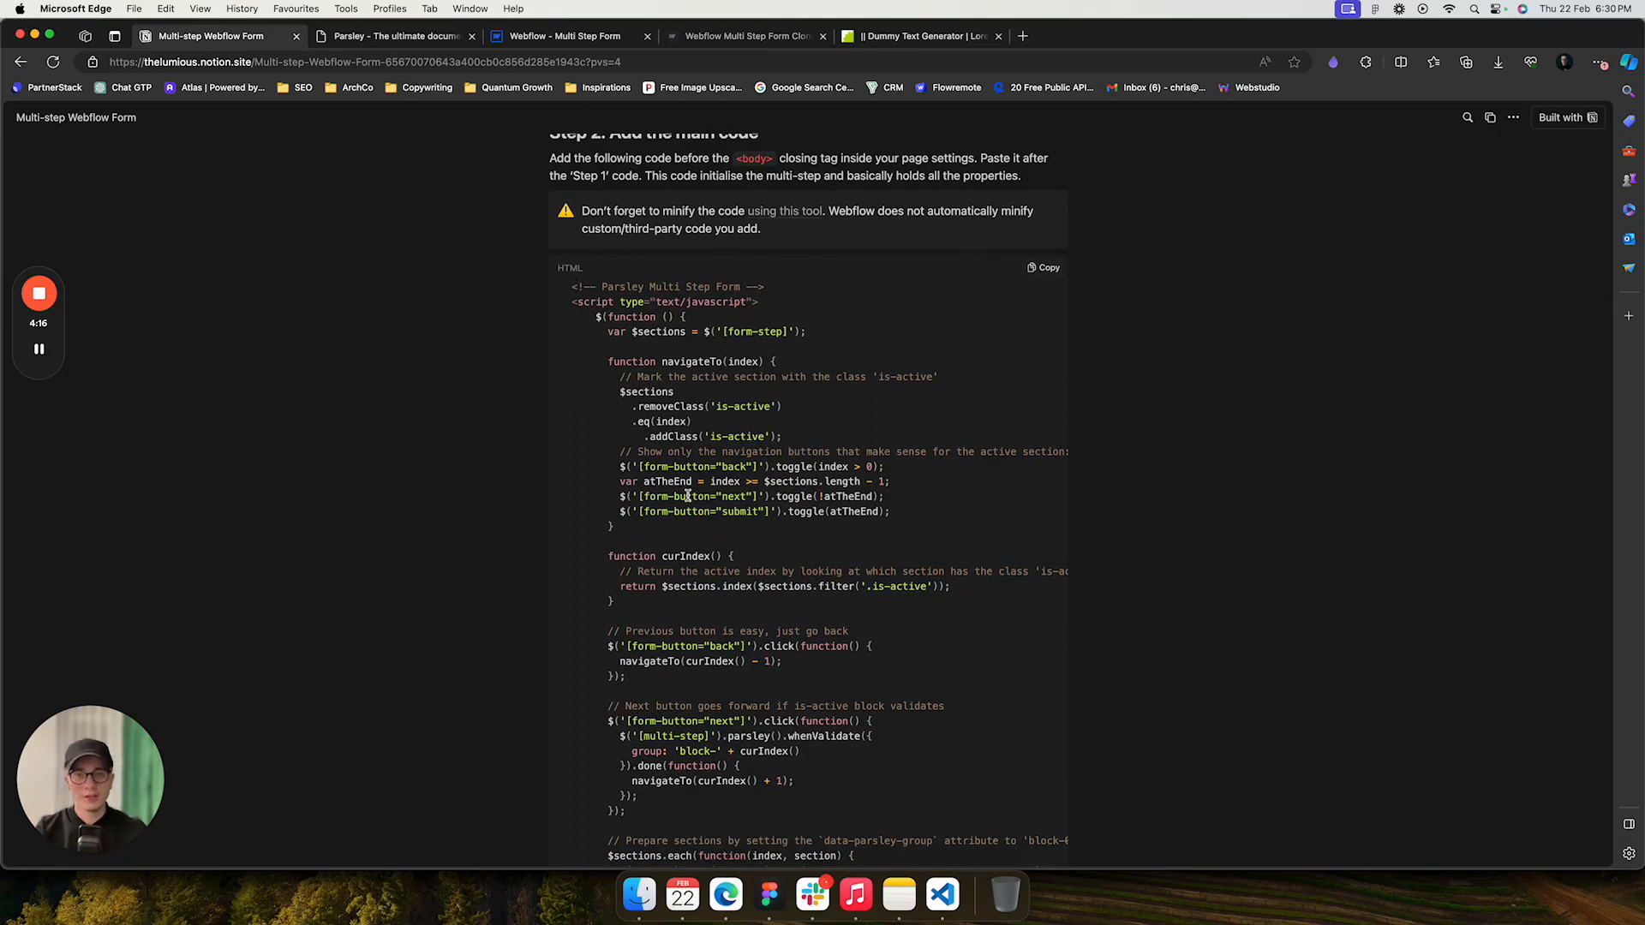
scroll(688, 496, down, 10)
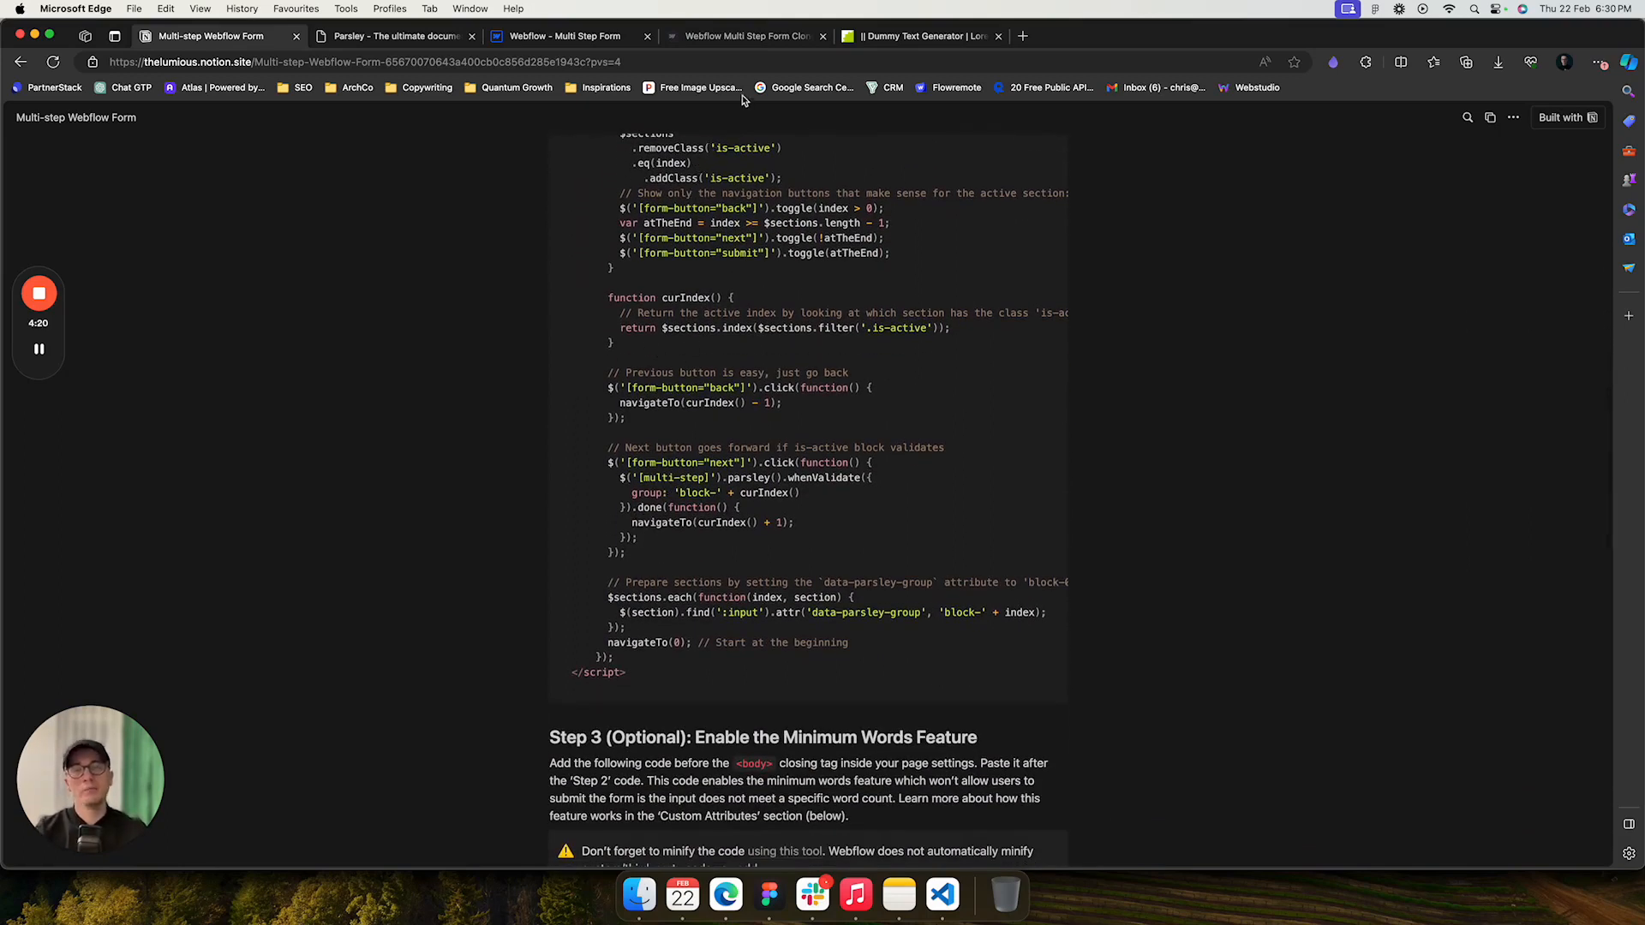
scroll(715, 287, up, 20)
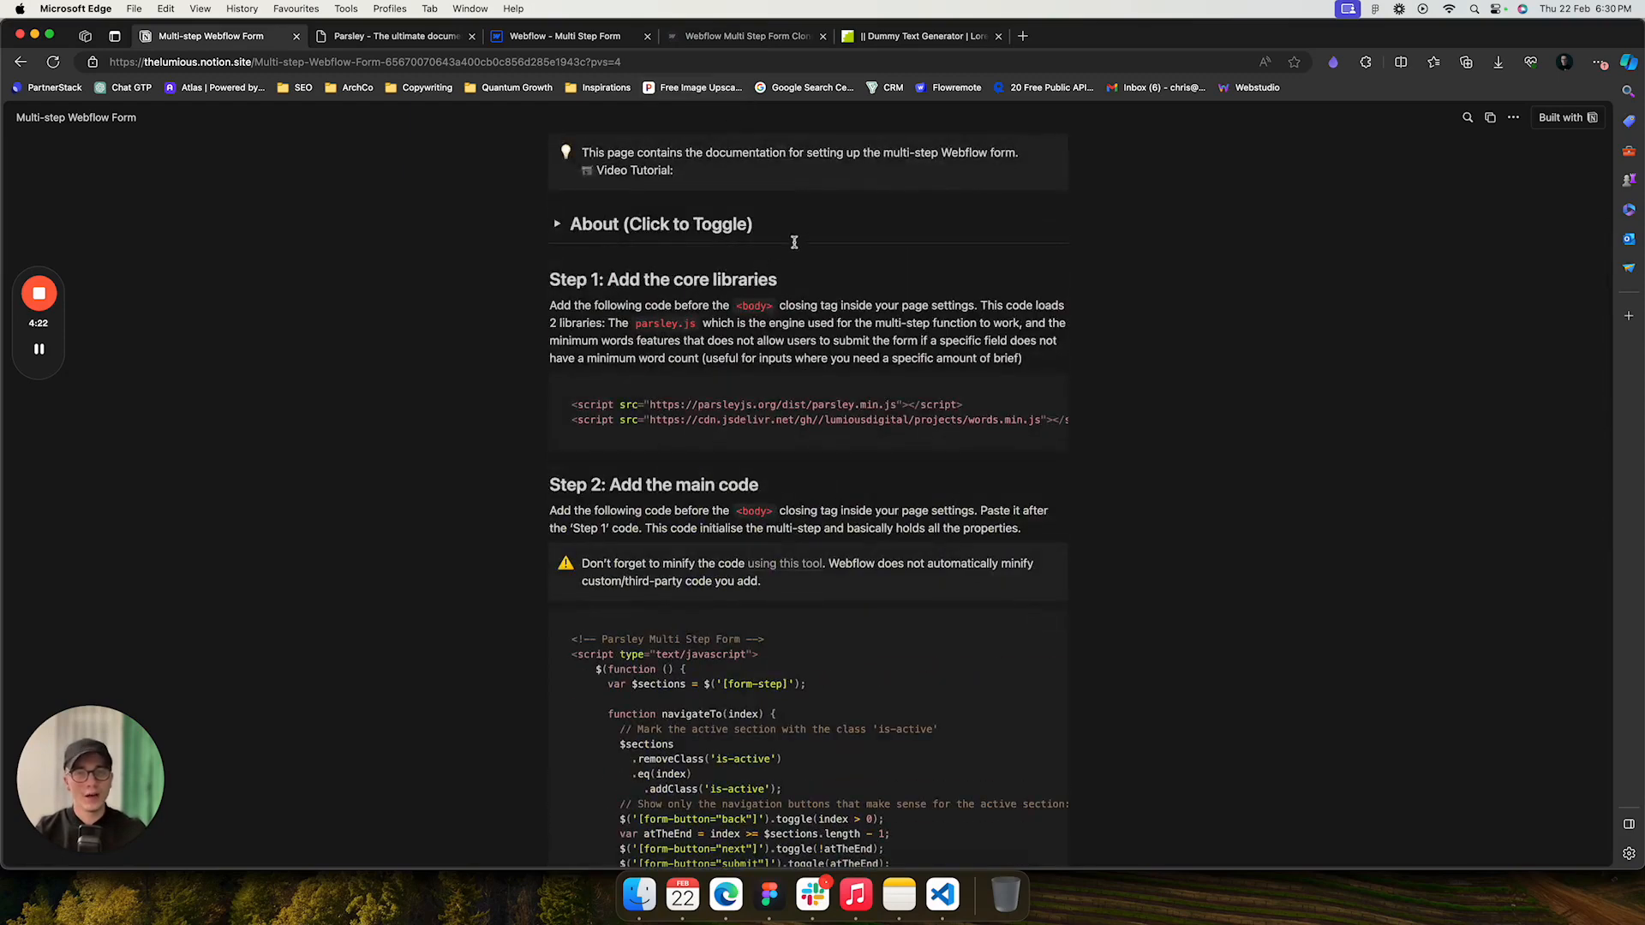
- Review the main multi-step code already pasted in the page's before-body custom code field
click(558, 37)
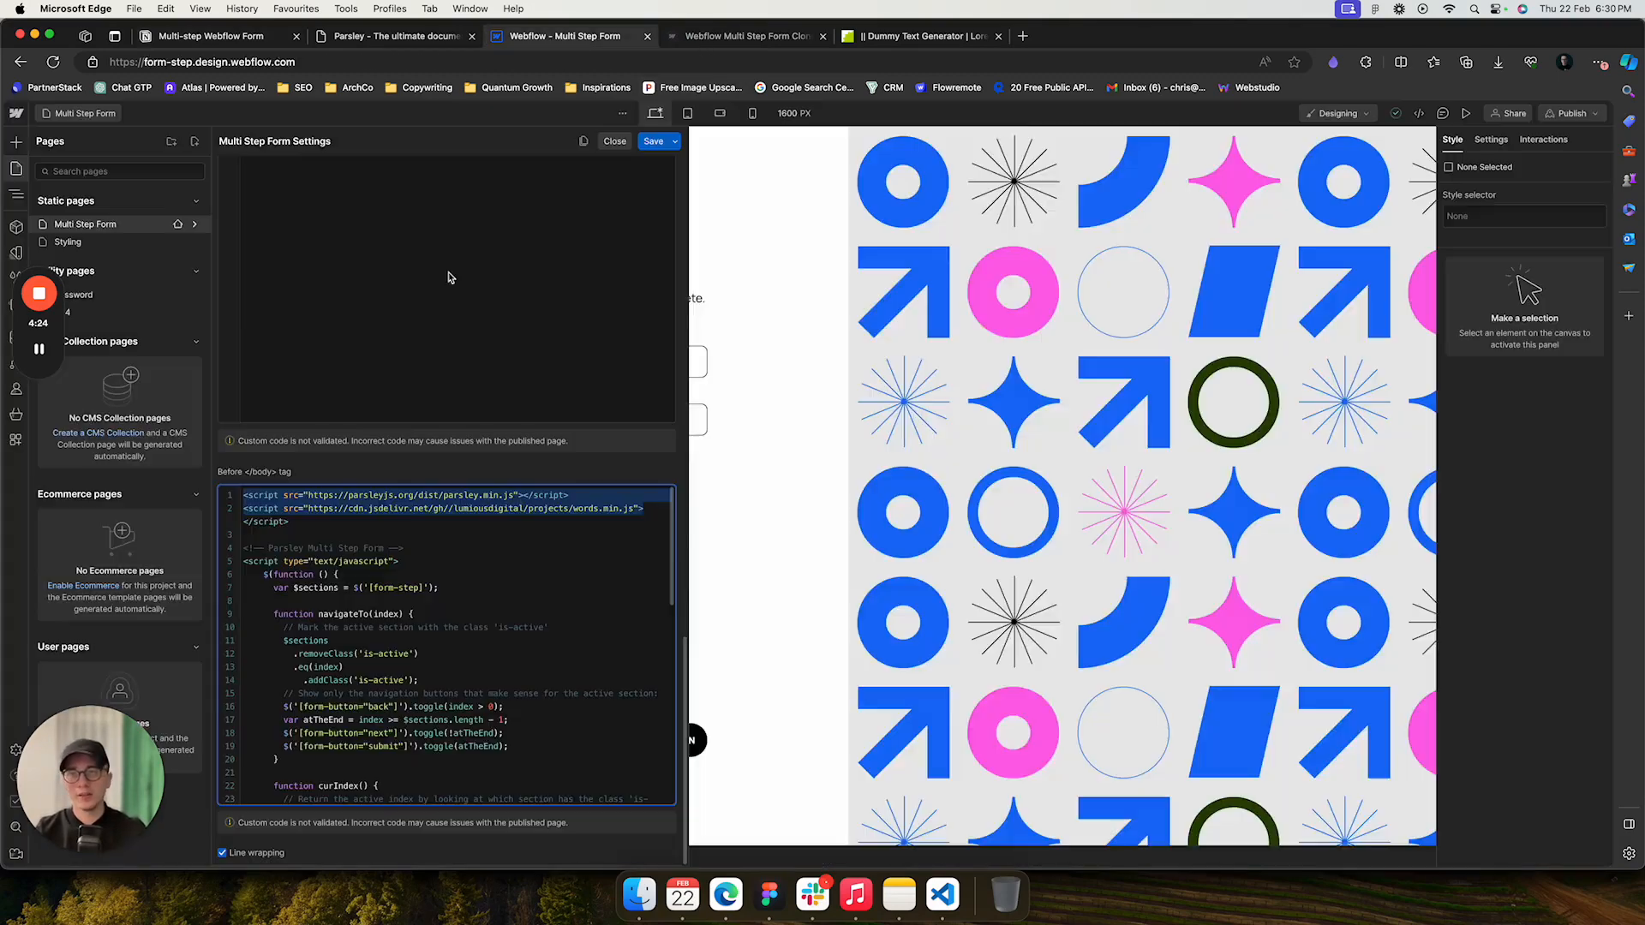
click(257, 547)
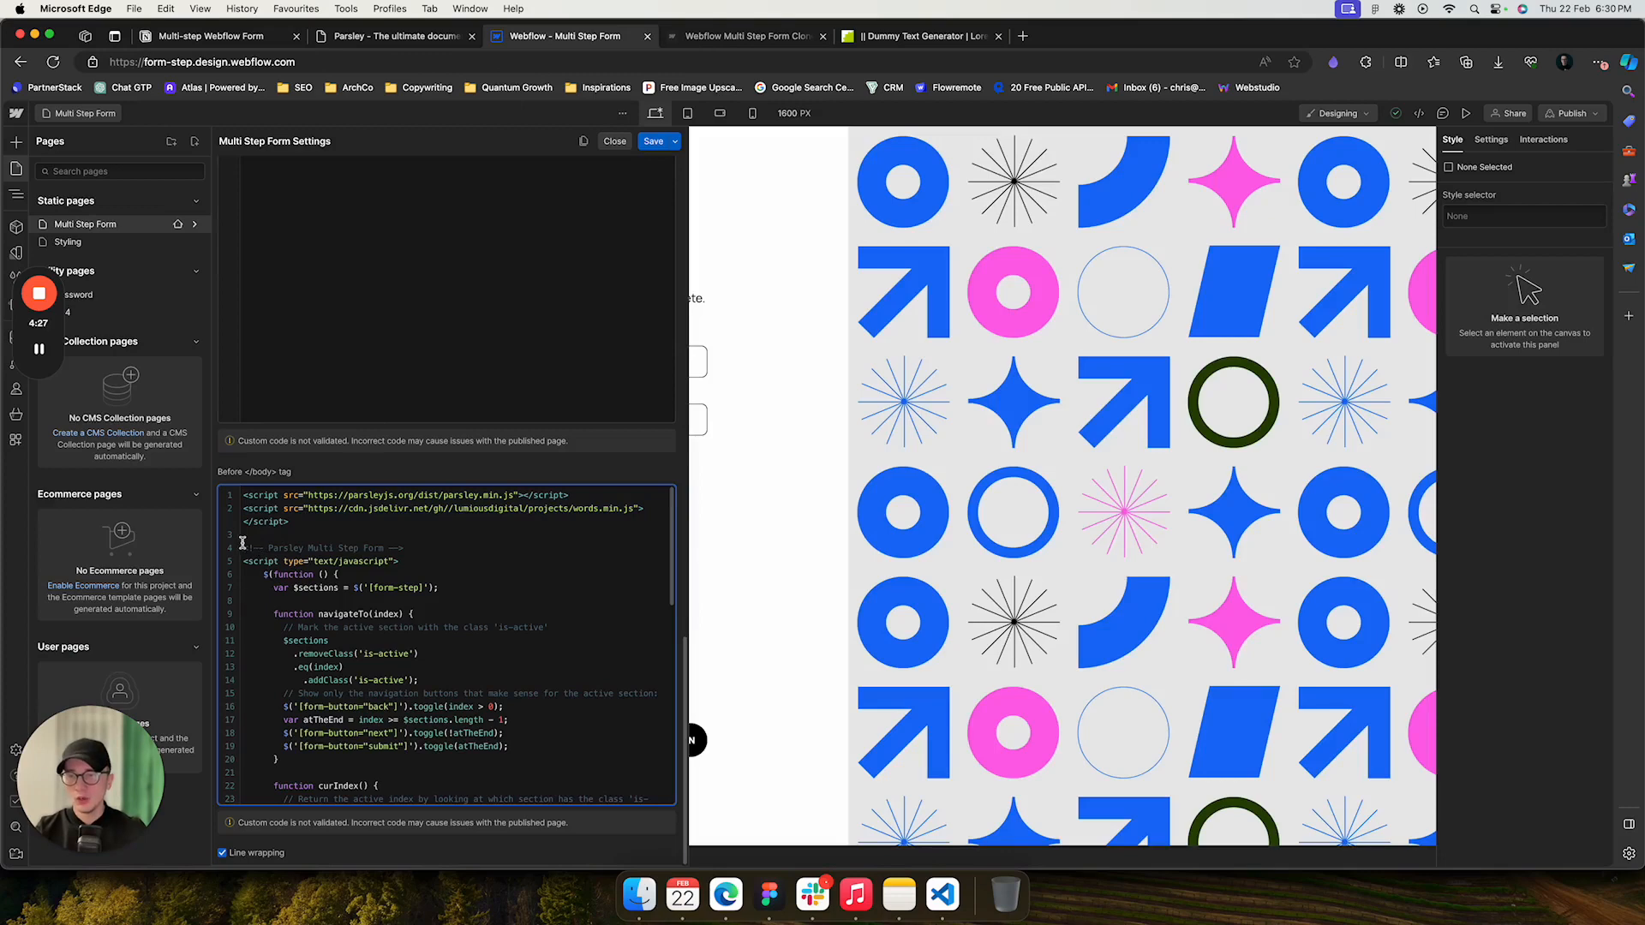
drag(242, 543, 343, 682)
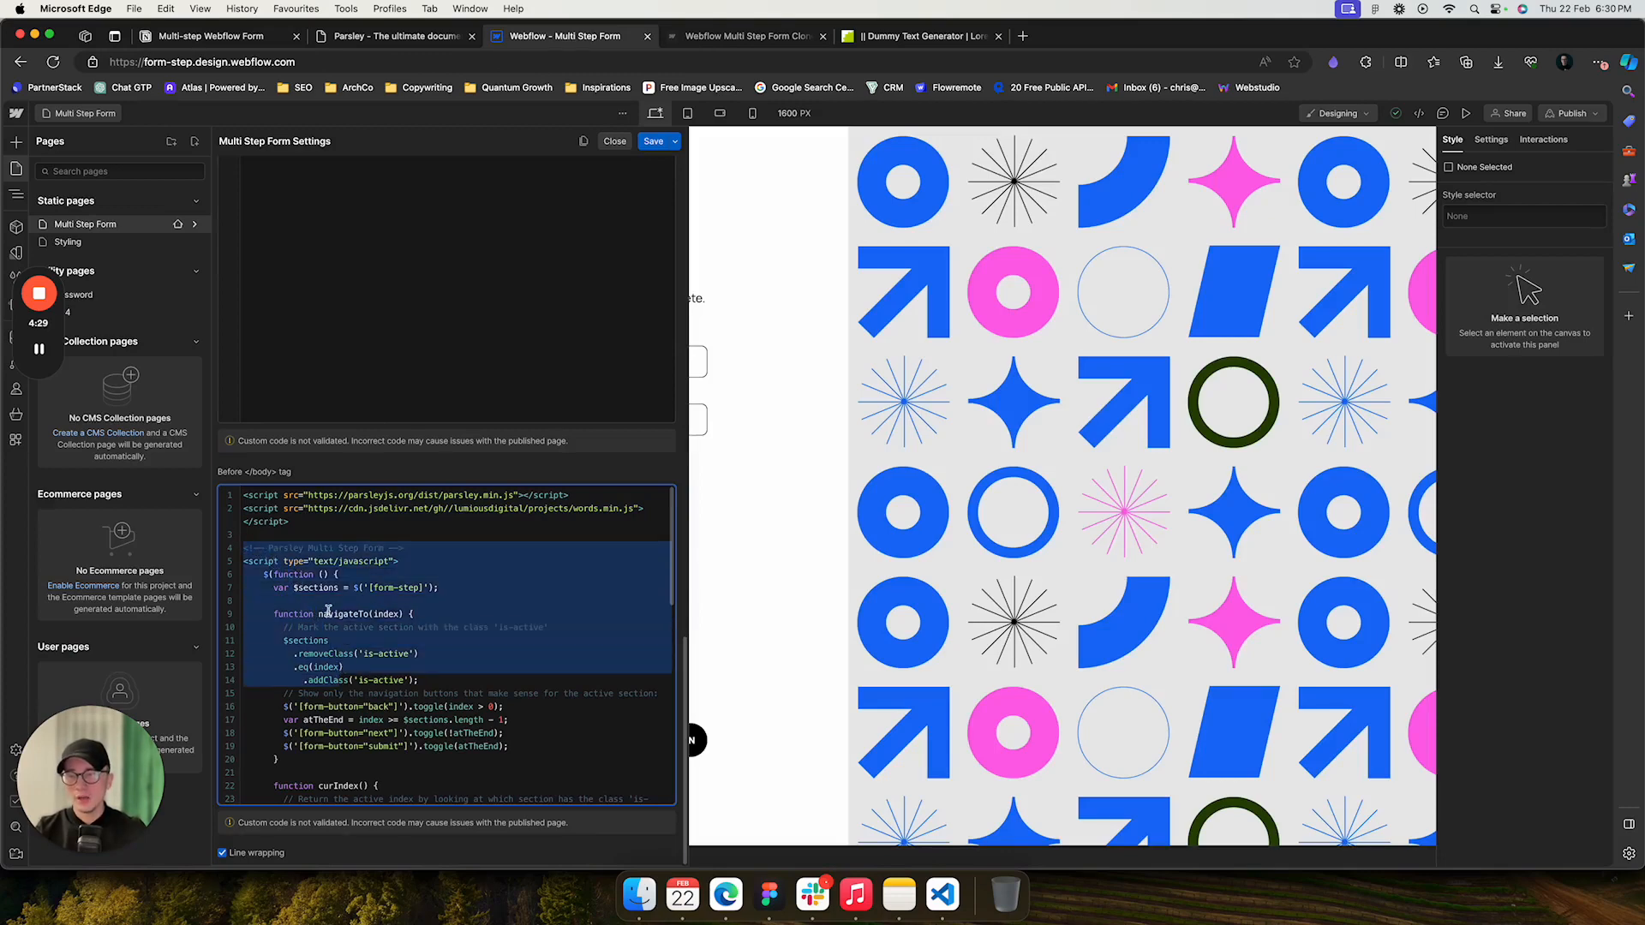
scroll(328, 612, down, 1)
drag(297, 506, 248, 488)
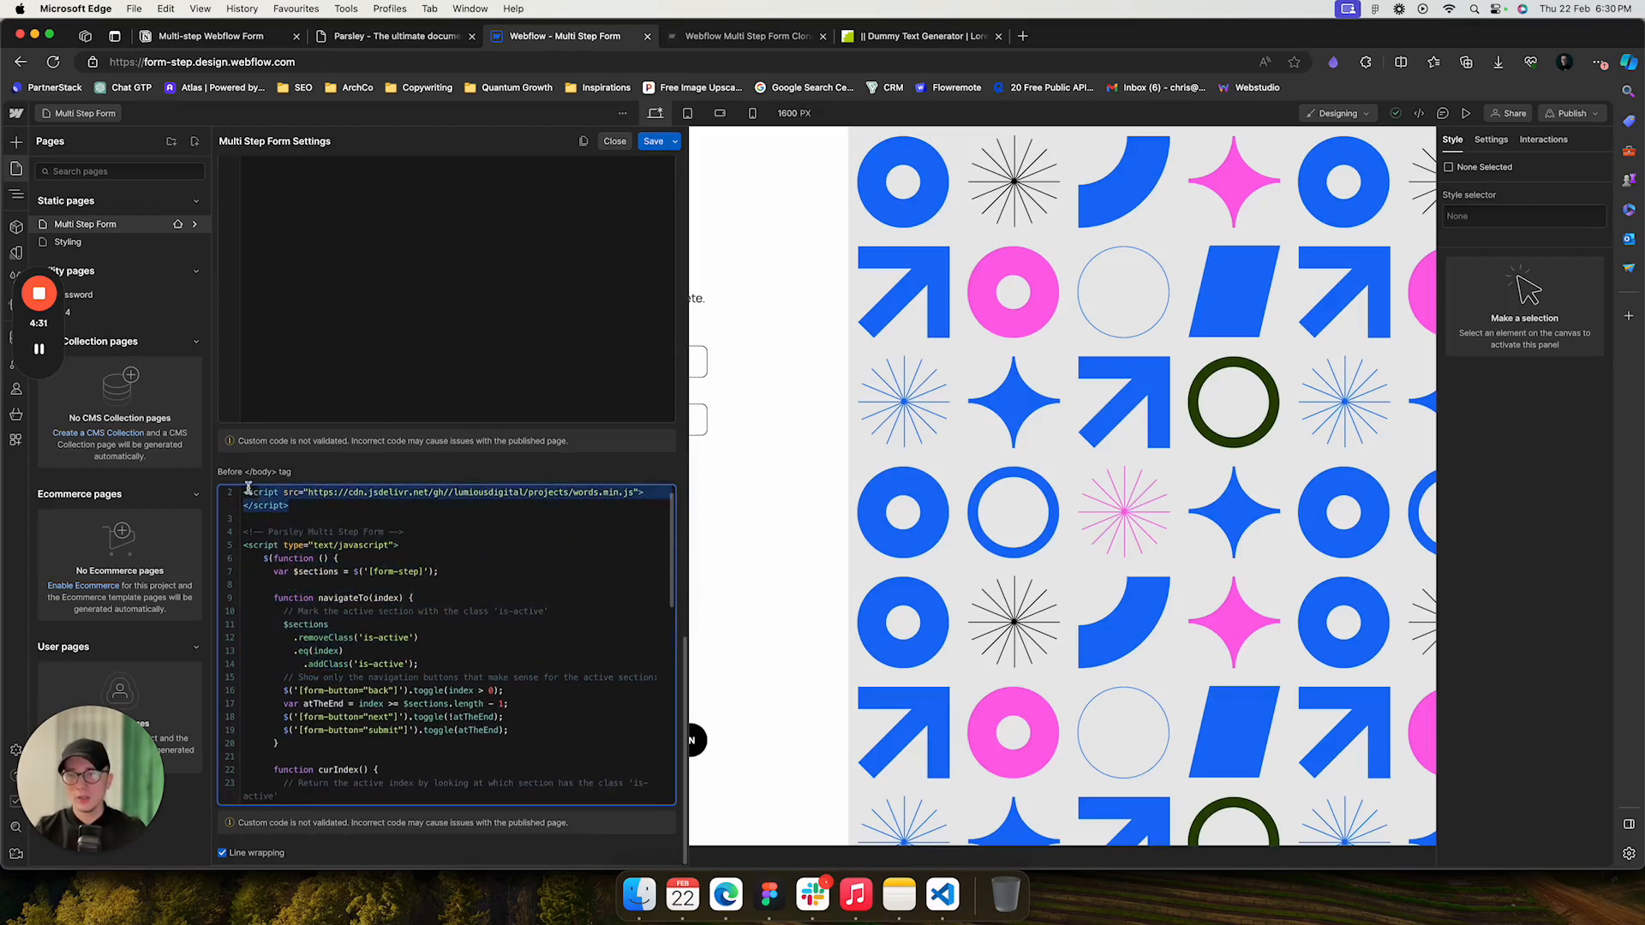
scroll(249, 493, up, 1)
click(291, 562)
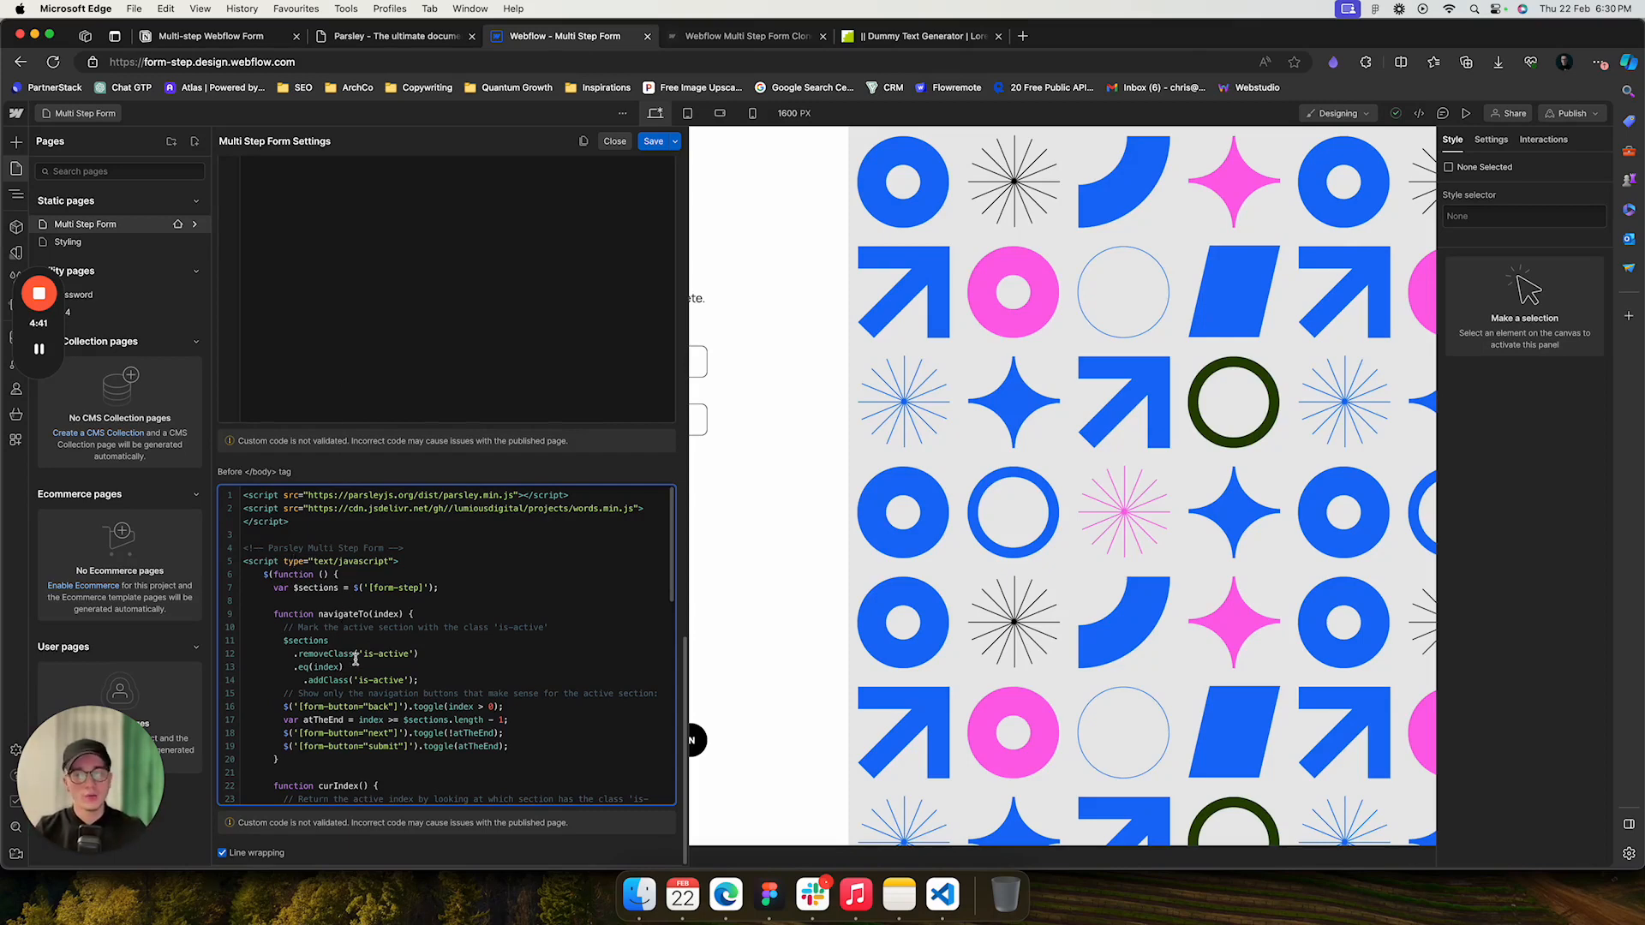
scroll(334, 639, down, 2)
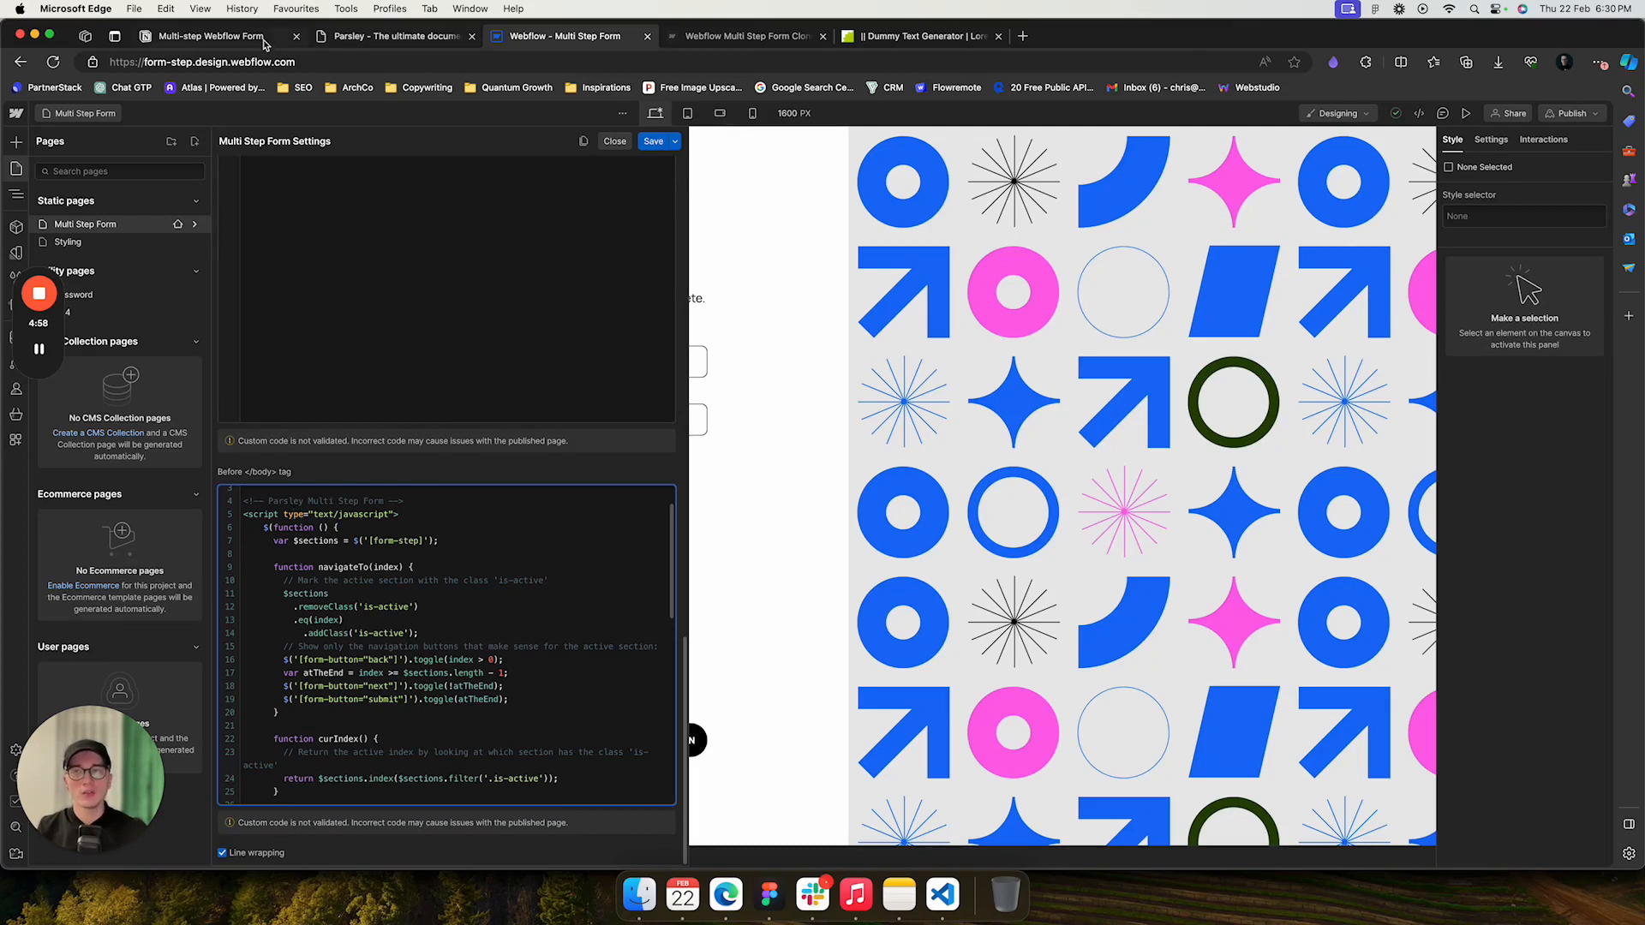
- Open the minify tool linked in the documentation and paste the copied Step 2 main code into its JavaScript input
click(210, 36)
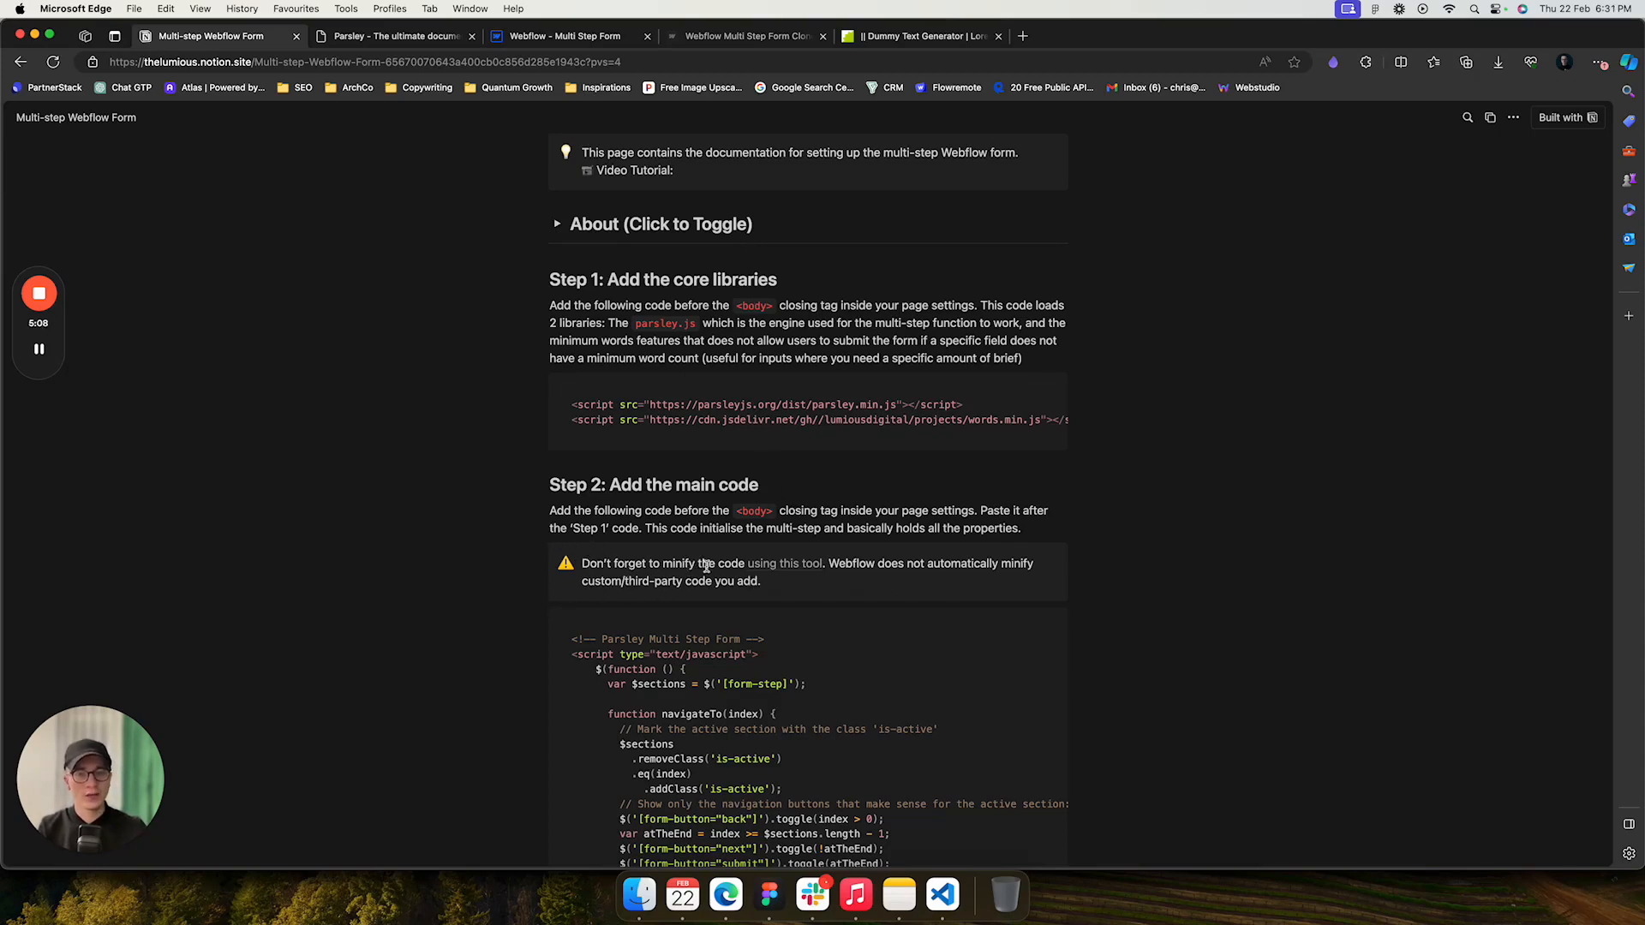
click(794, 570)
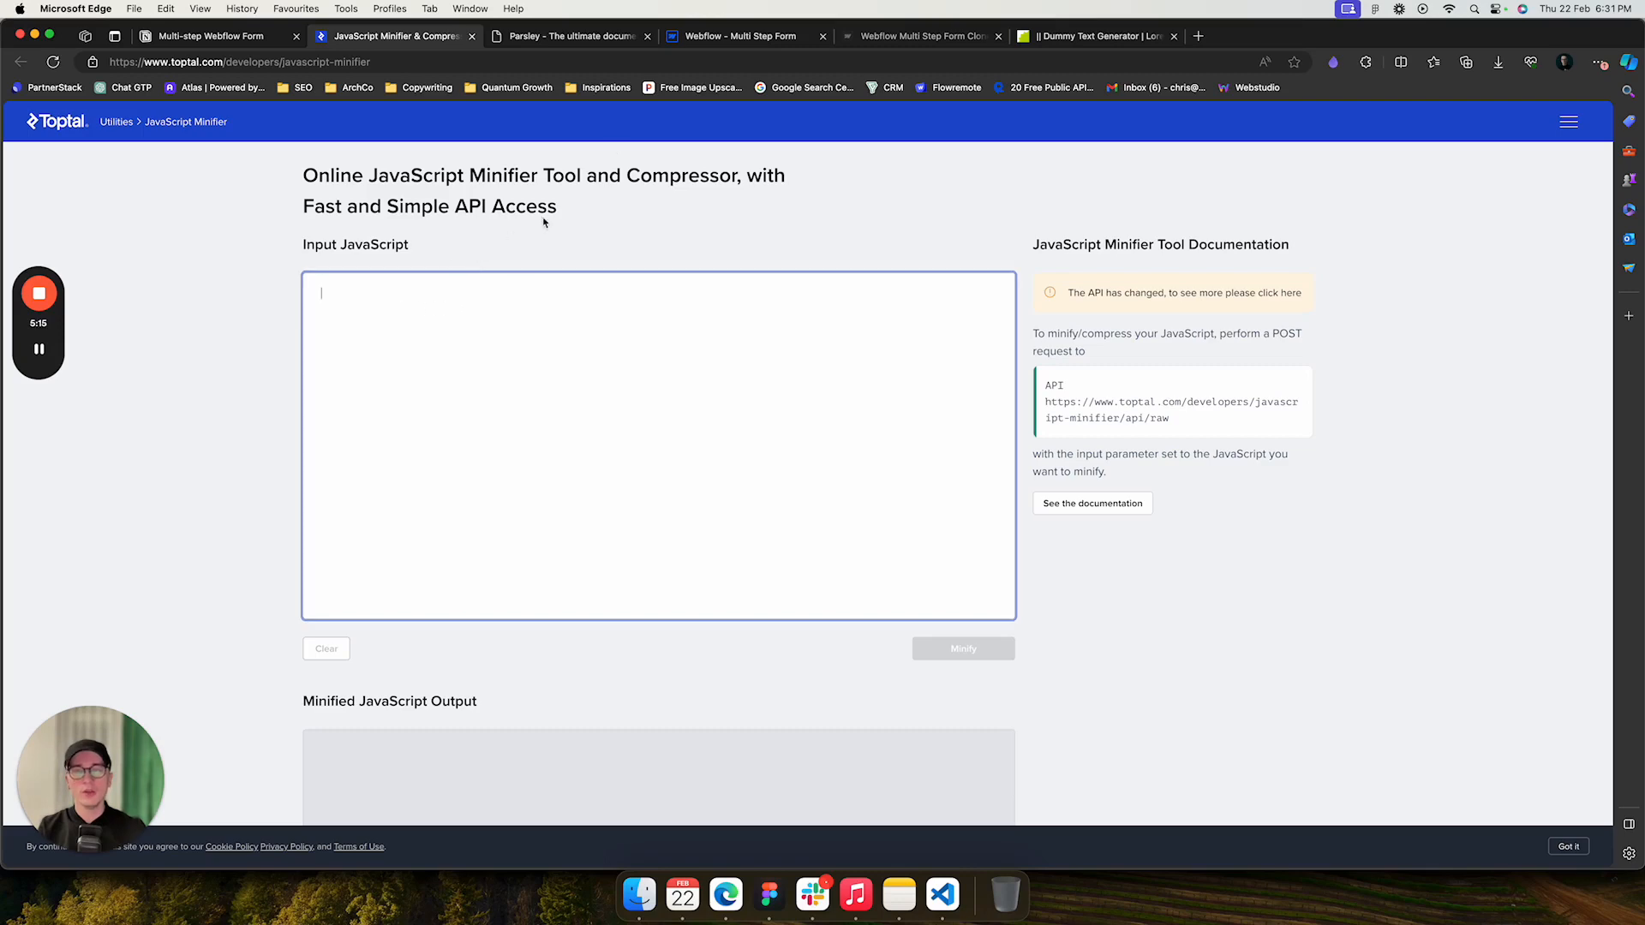
click(208, 39)
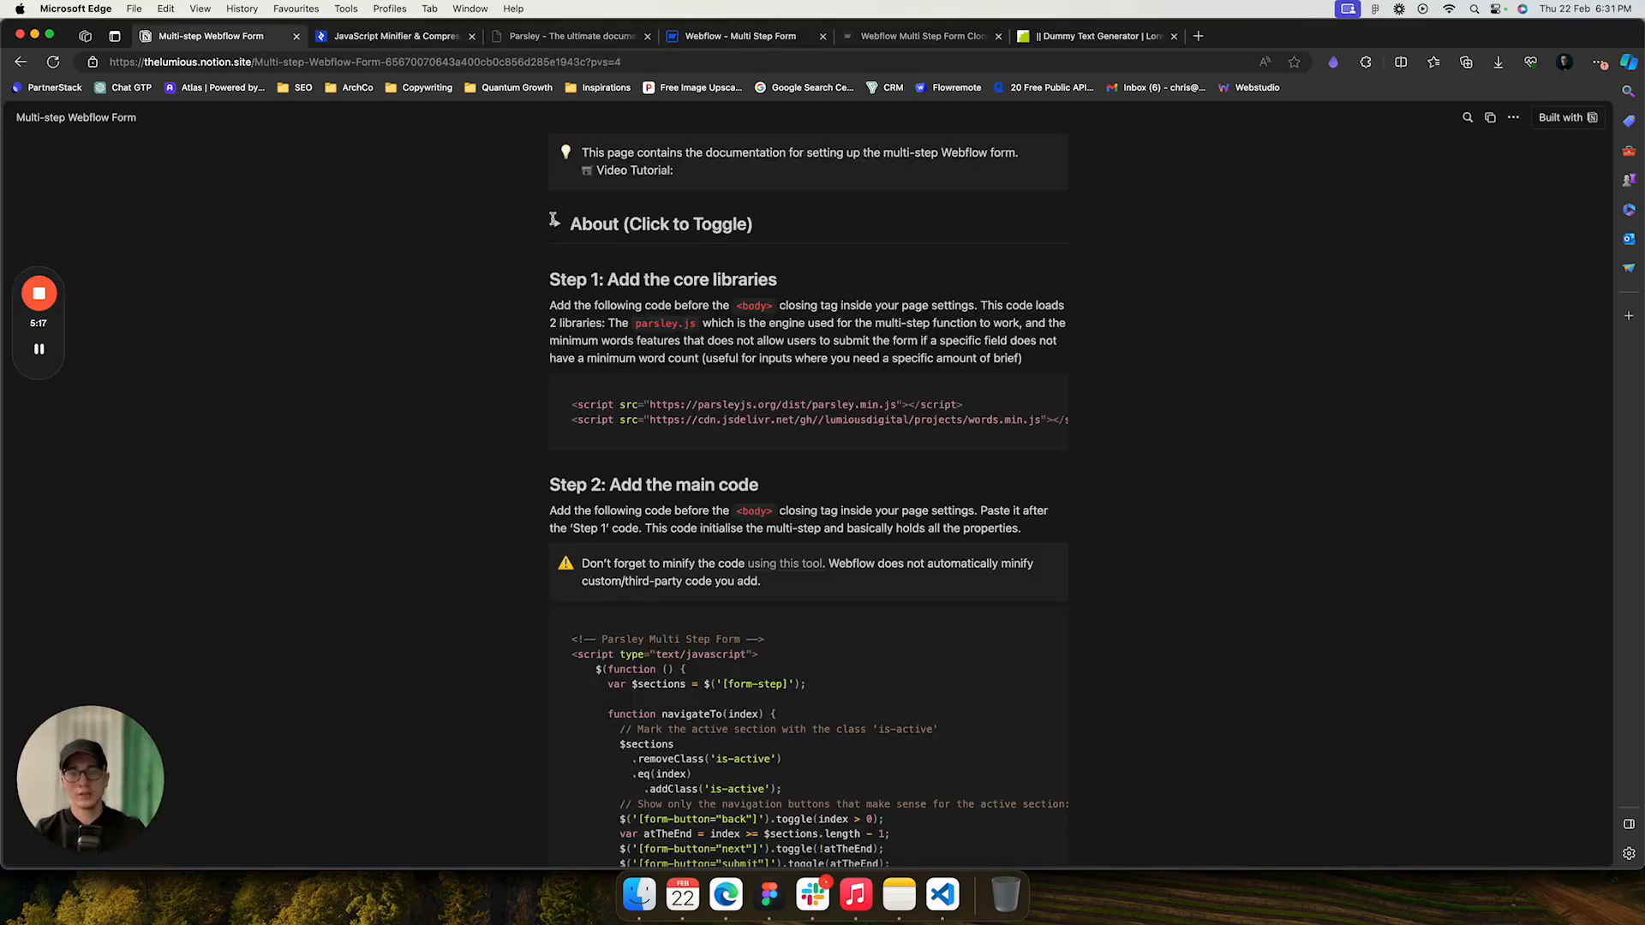
click(1046, 628)
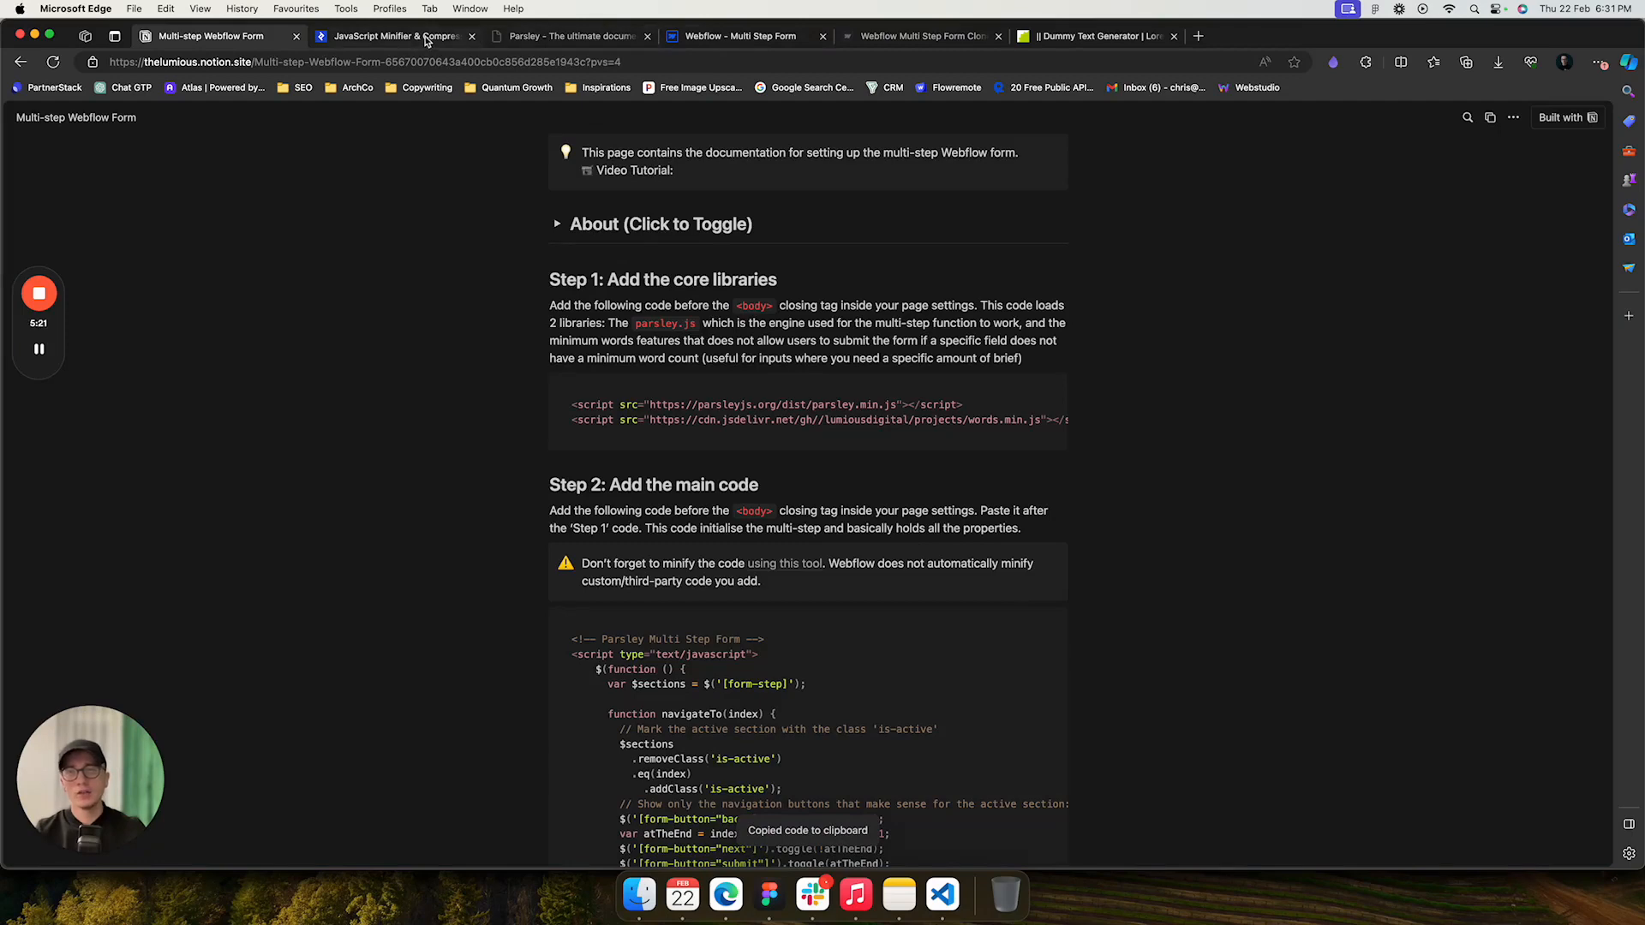
click(403, 36)
click(598, 287)
key(super+v)
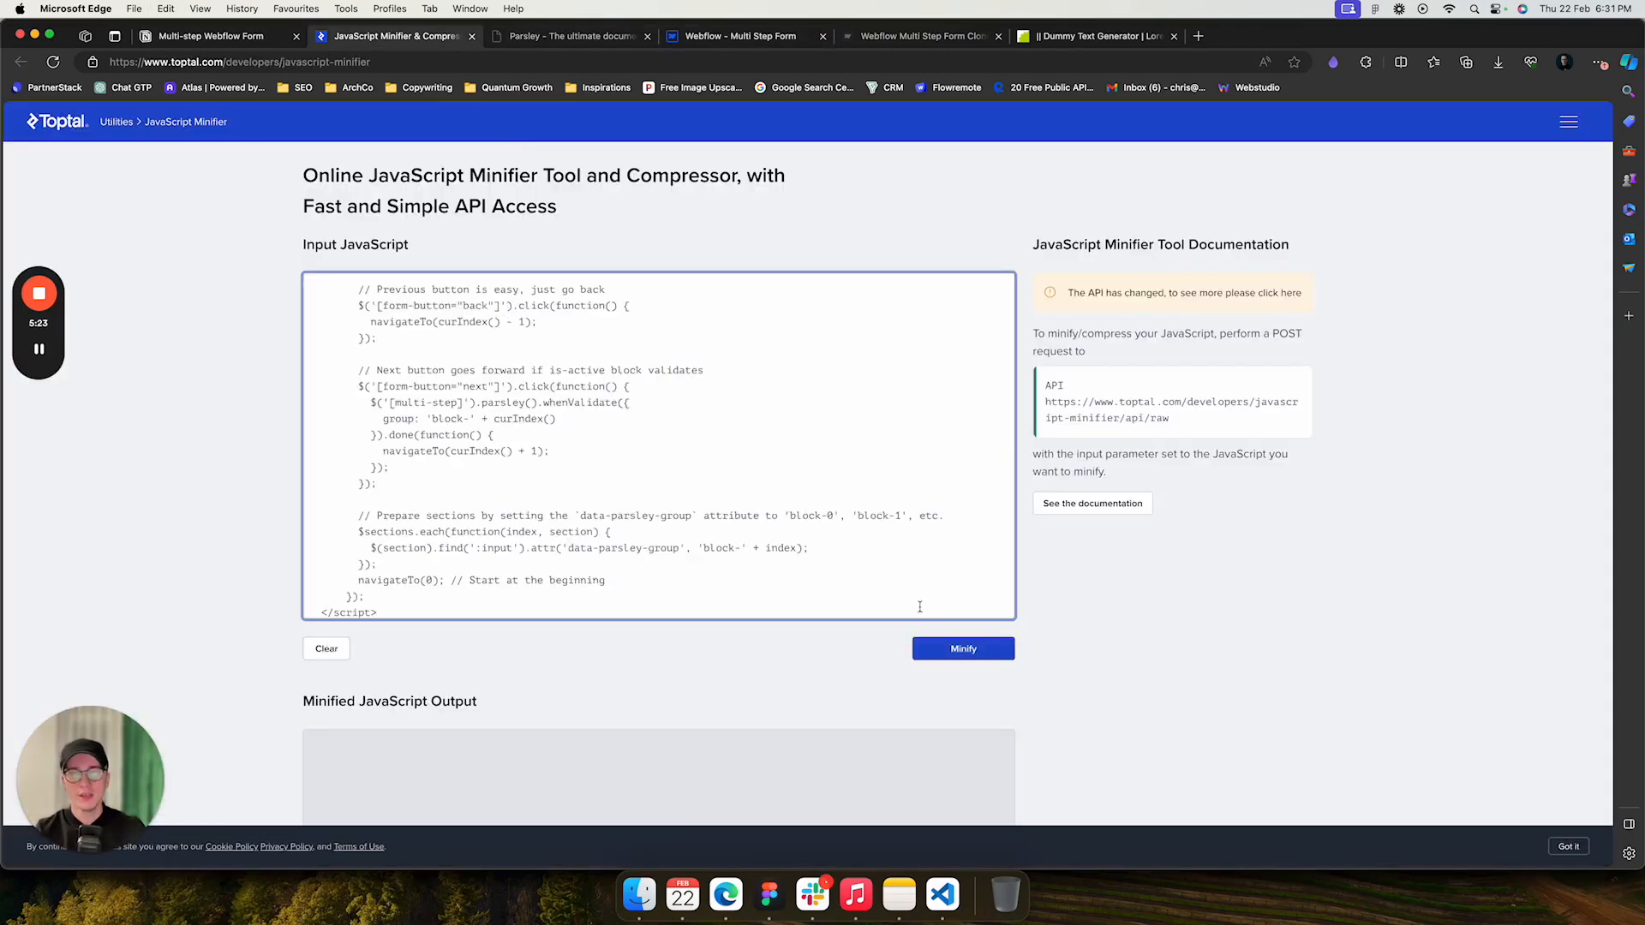
- Try minifying the pasted code and delete the closing </script> tag from the input
click(963, 649)
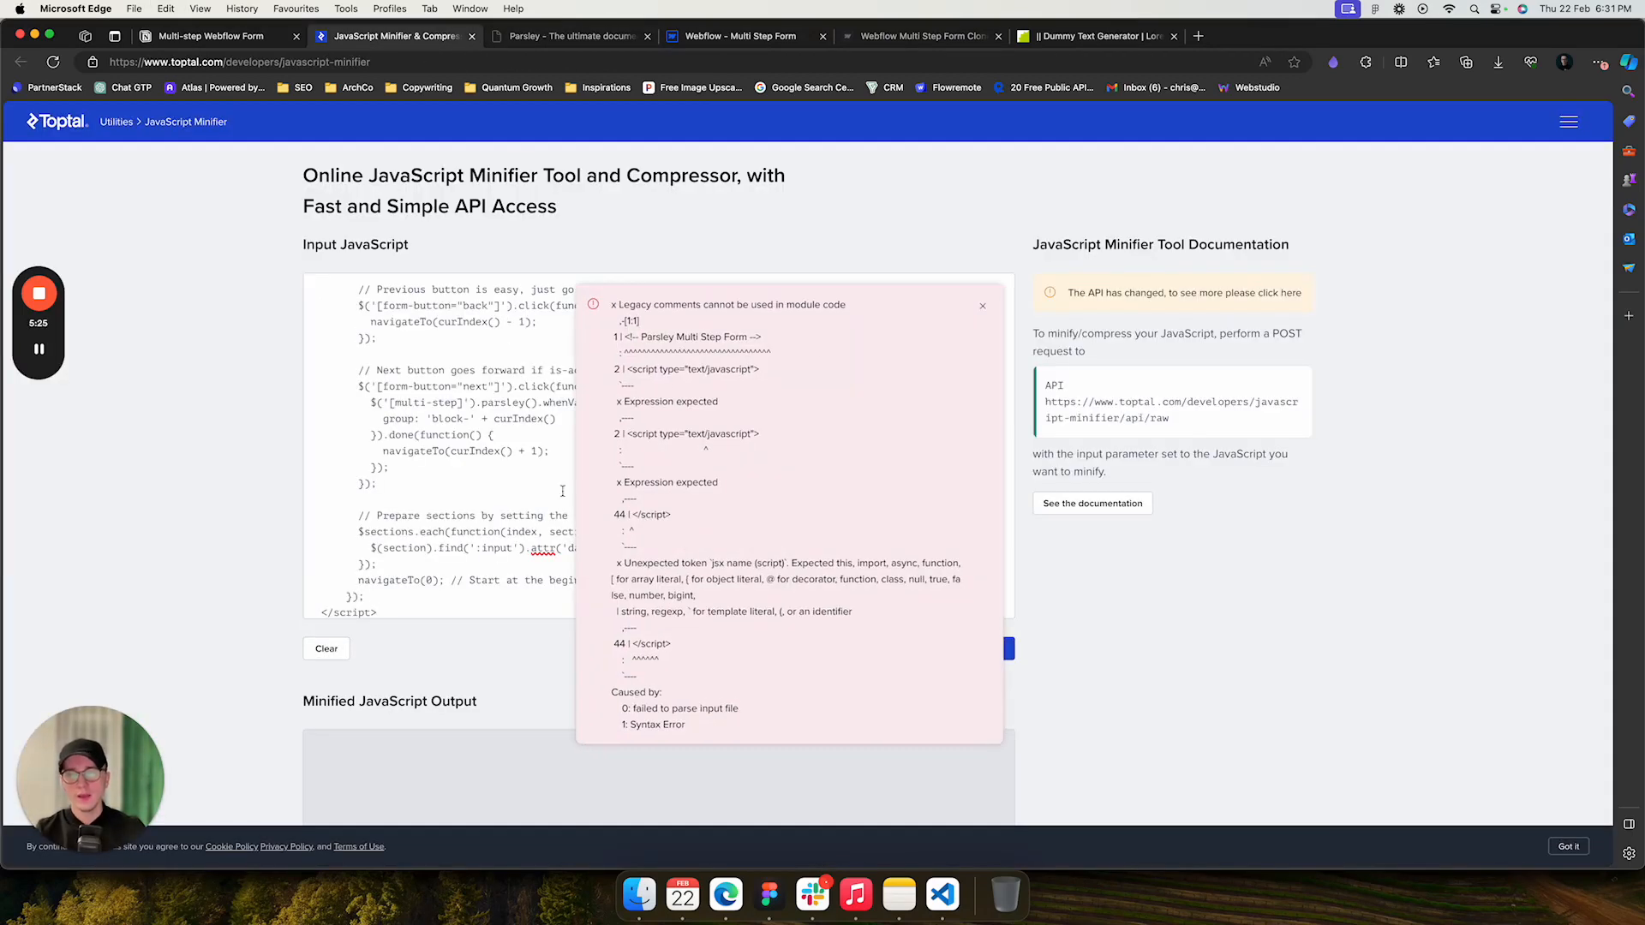
click(986, 308)
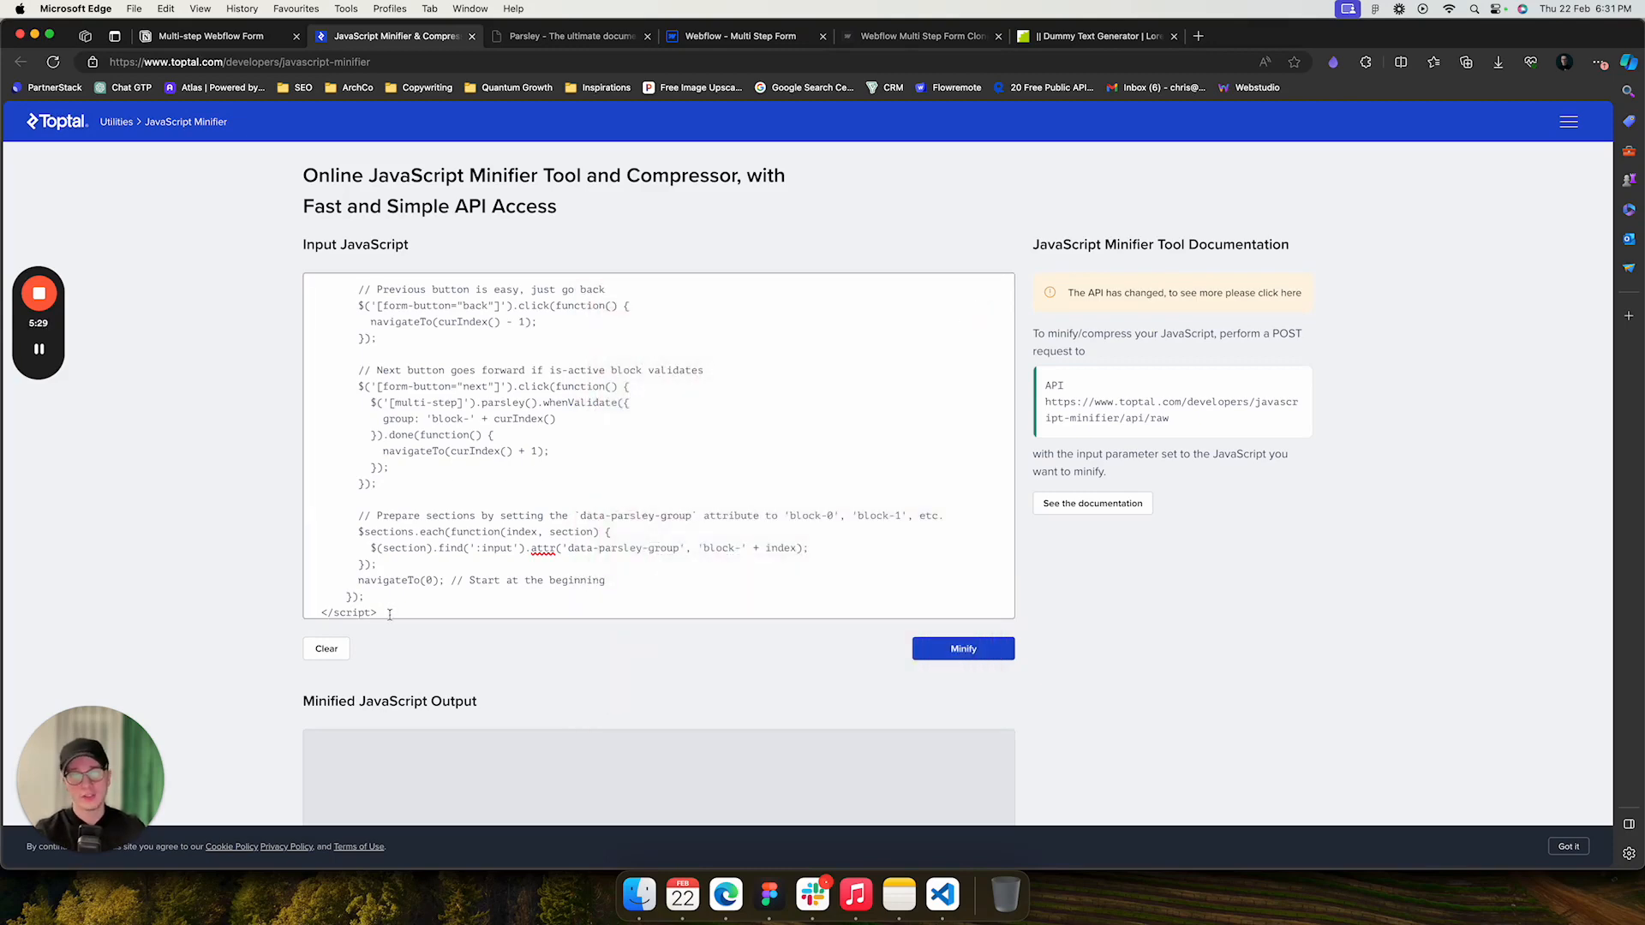
drag(391, 615, 299, 604)
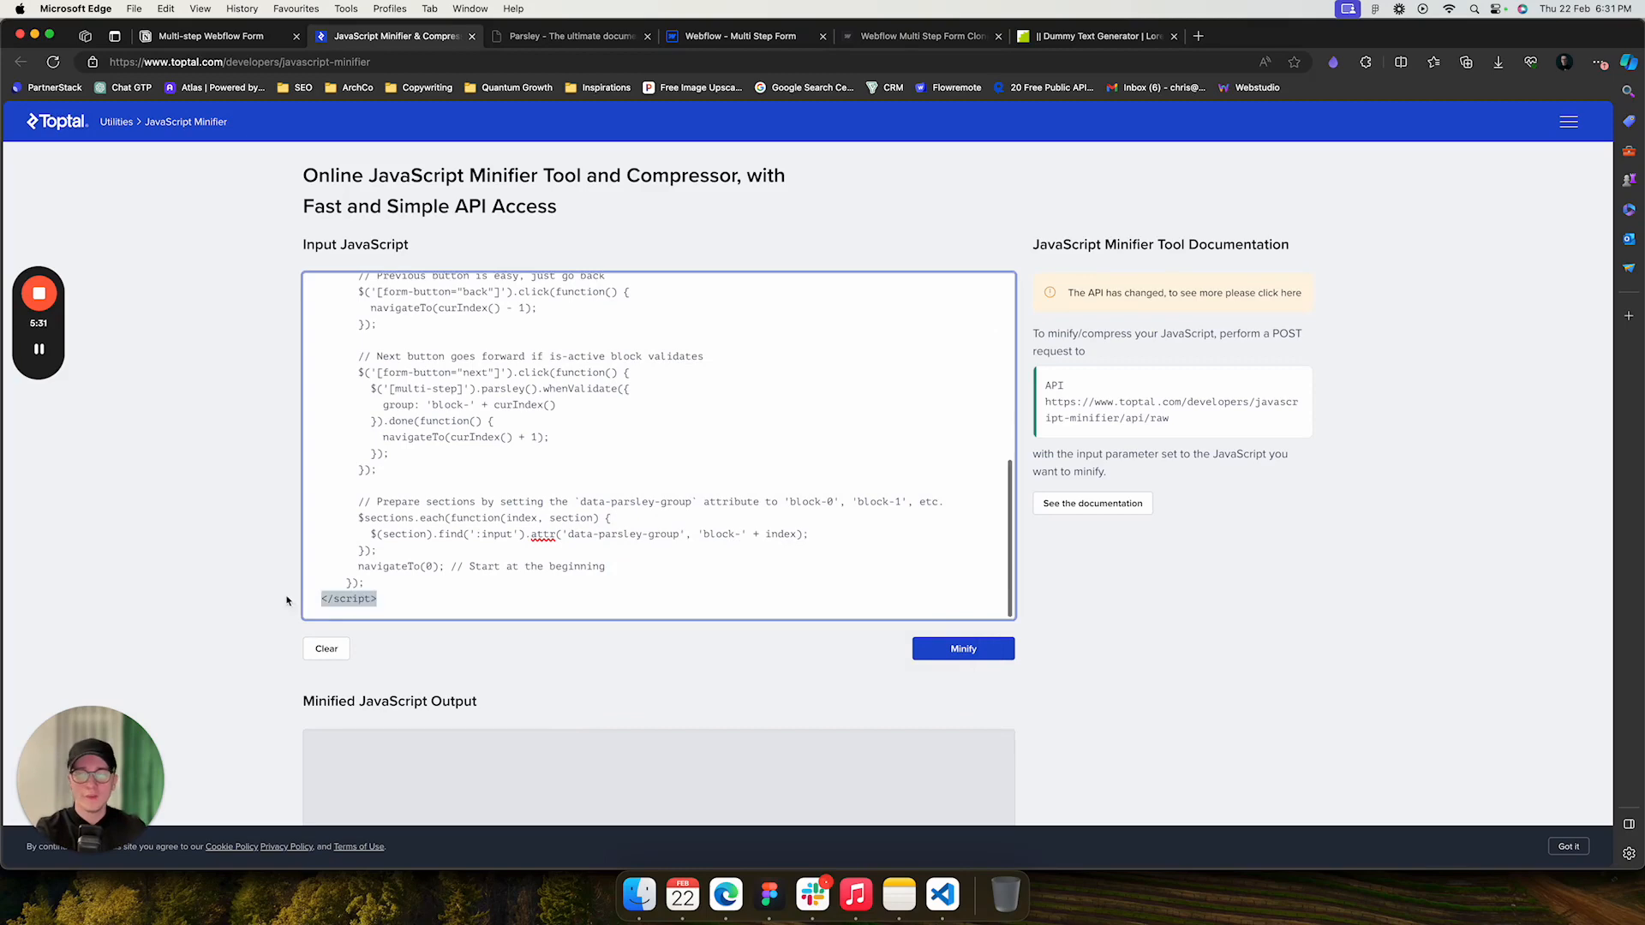
key(BackSpace)
- Delete the opening <script type="text/javascript"> line from the minifier input
scroll(658, 446, up, 10)
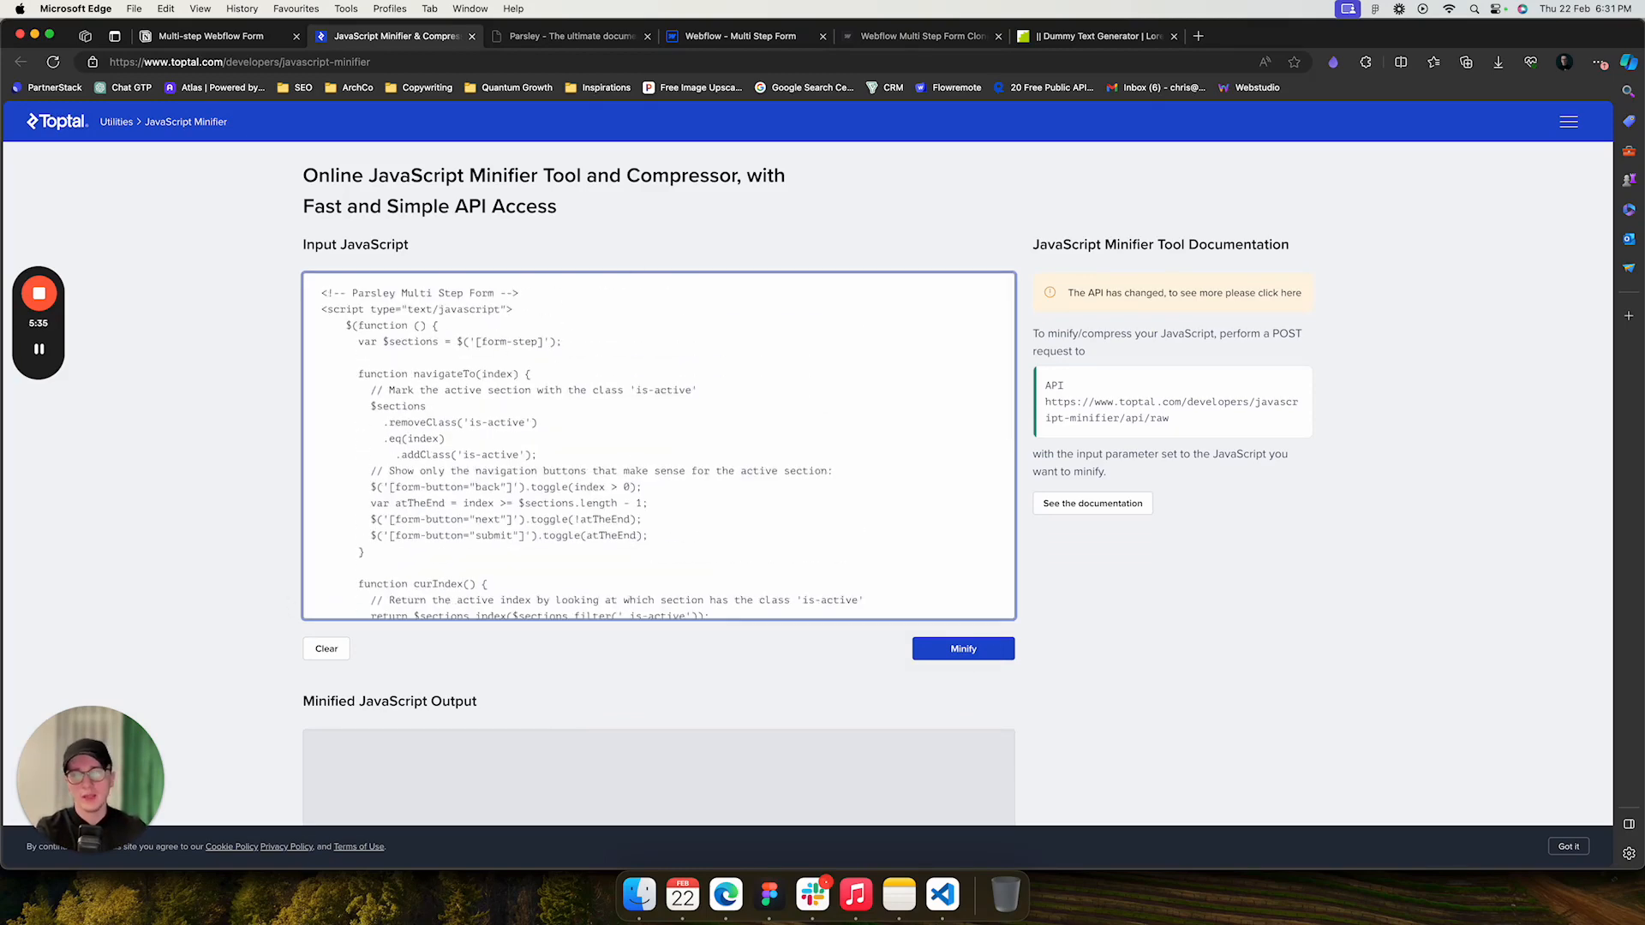
key(super+shift+Left)
key(shift+Up)
key(shift+Down)
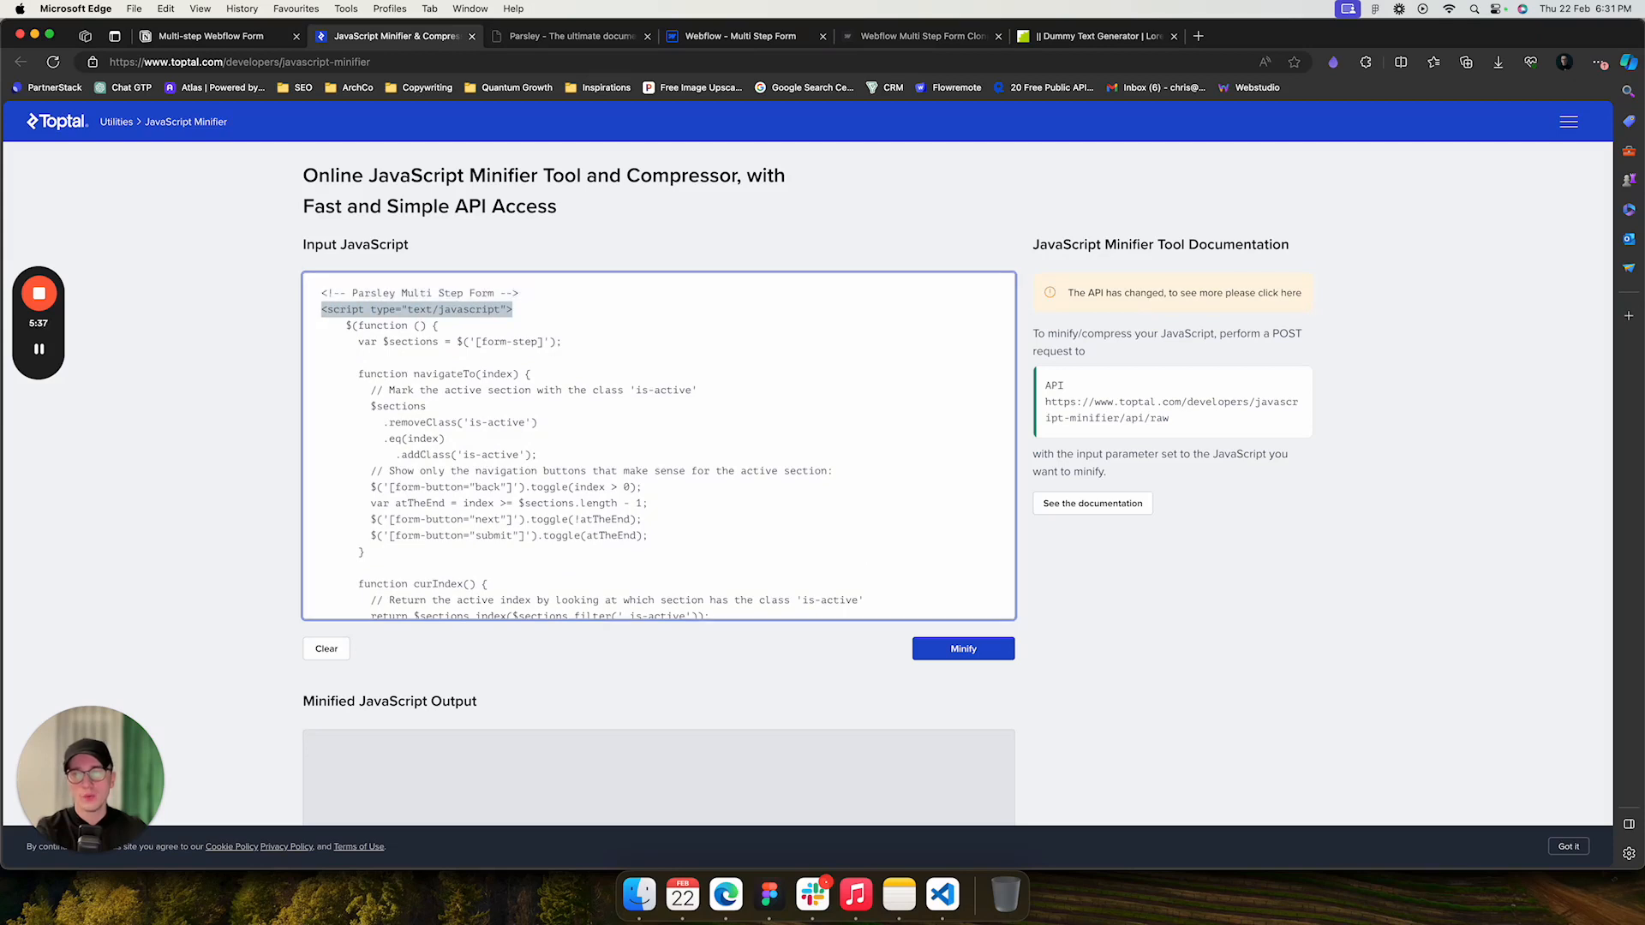
key(BackSpace)
key(BackSpace)
- Retry minifying and delete the "<!-- Parsley Multi Step Form -->" comment line from the input
click(963, 649)
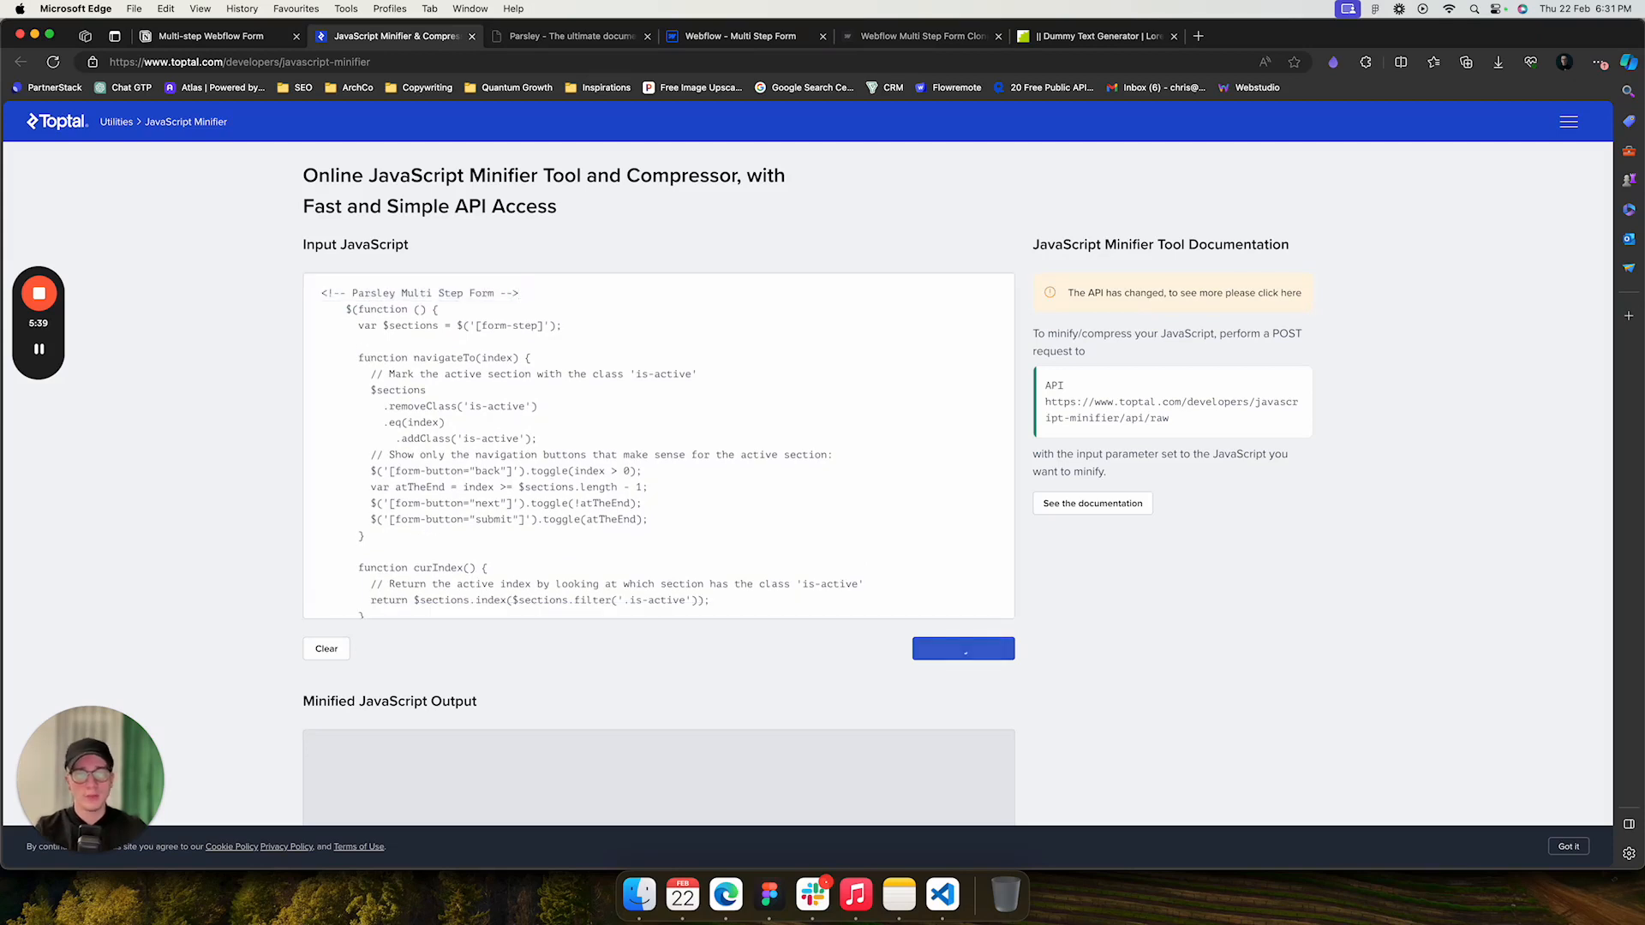
click(983, 306)
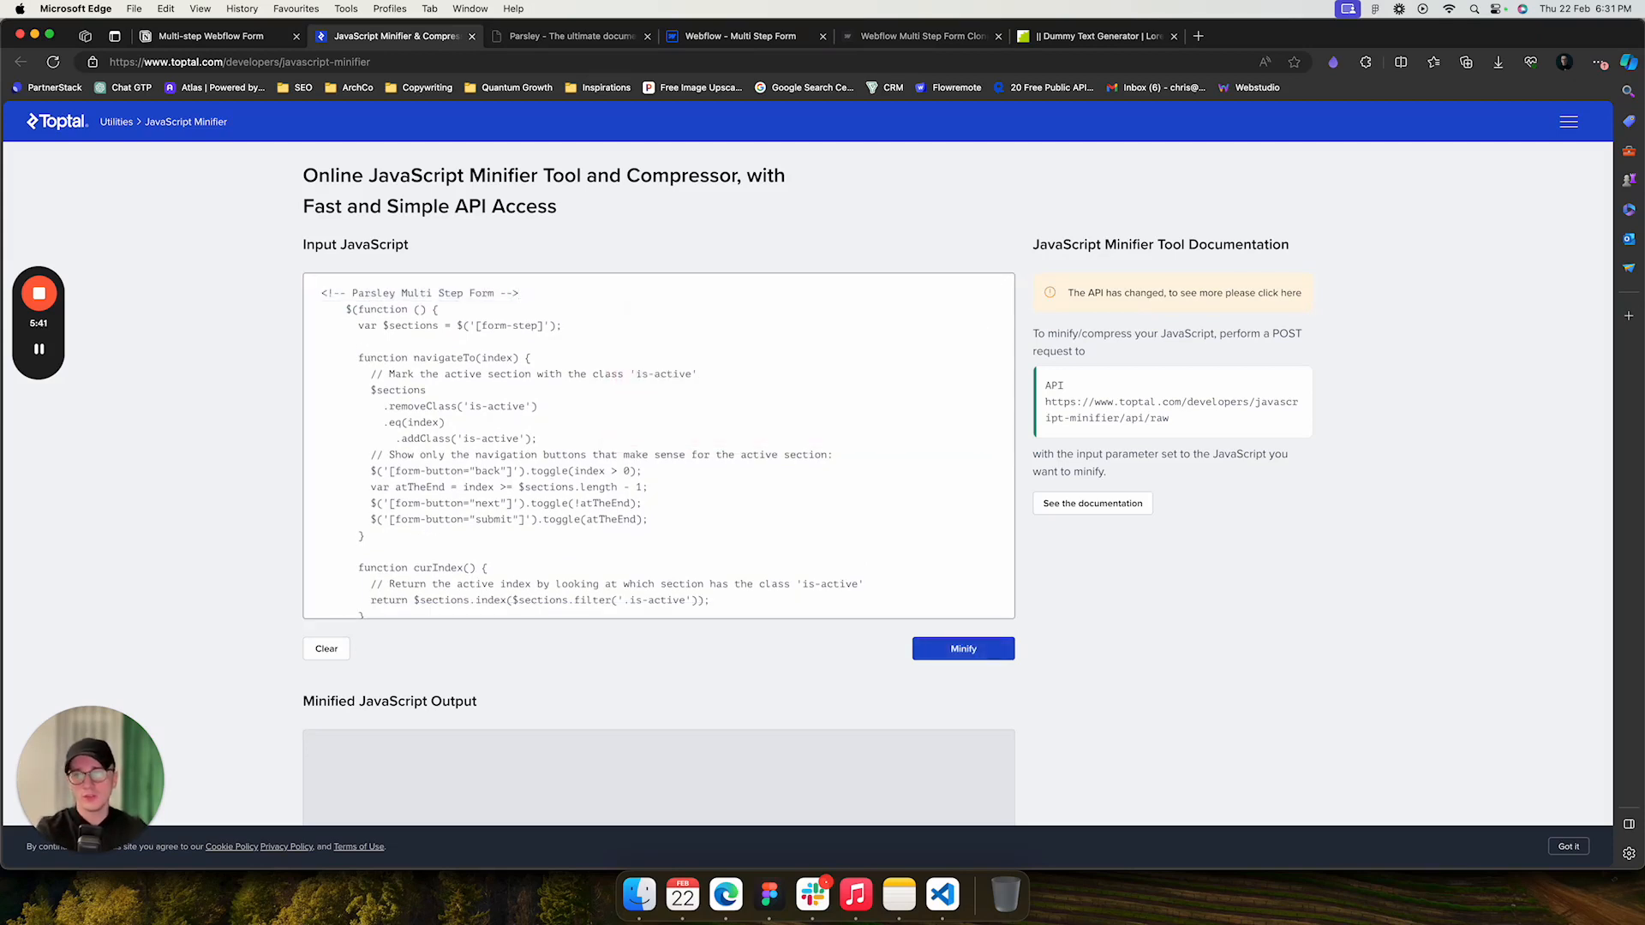
drag(519, 293, 321, 293)
key(BackSpace)
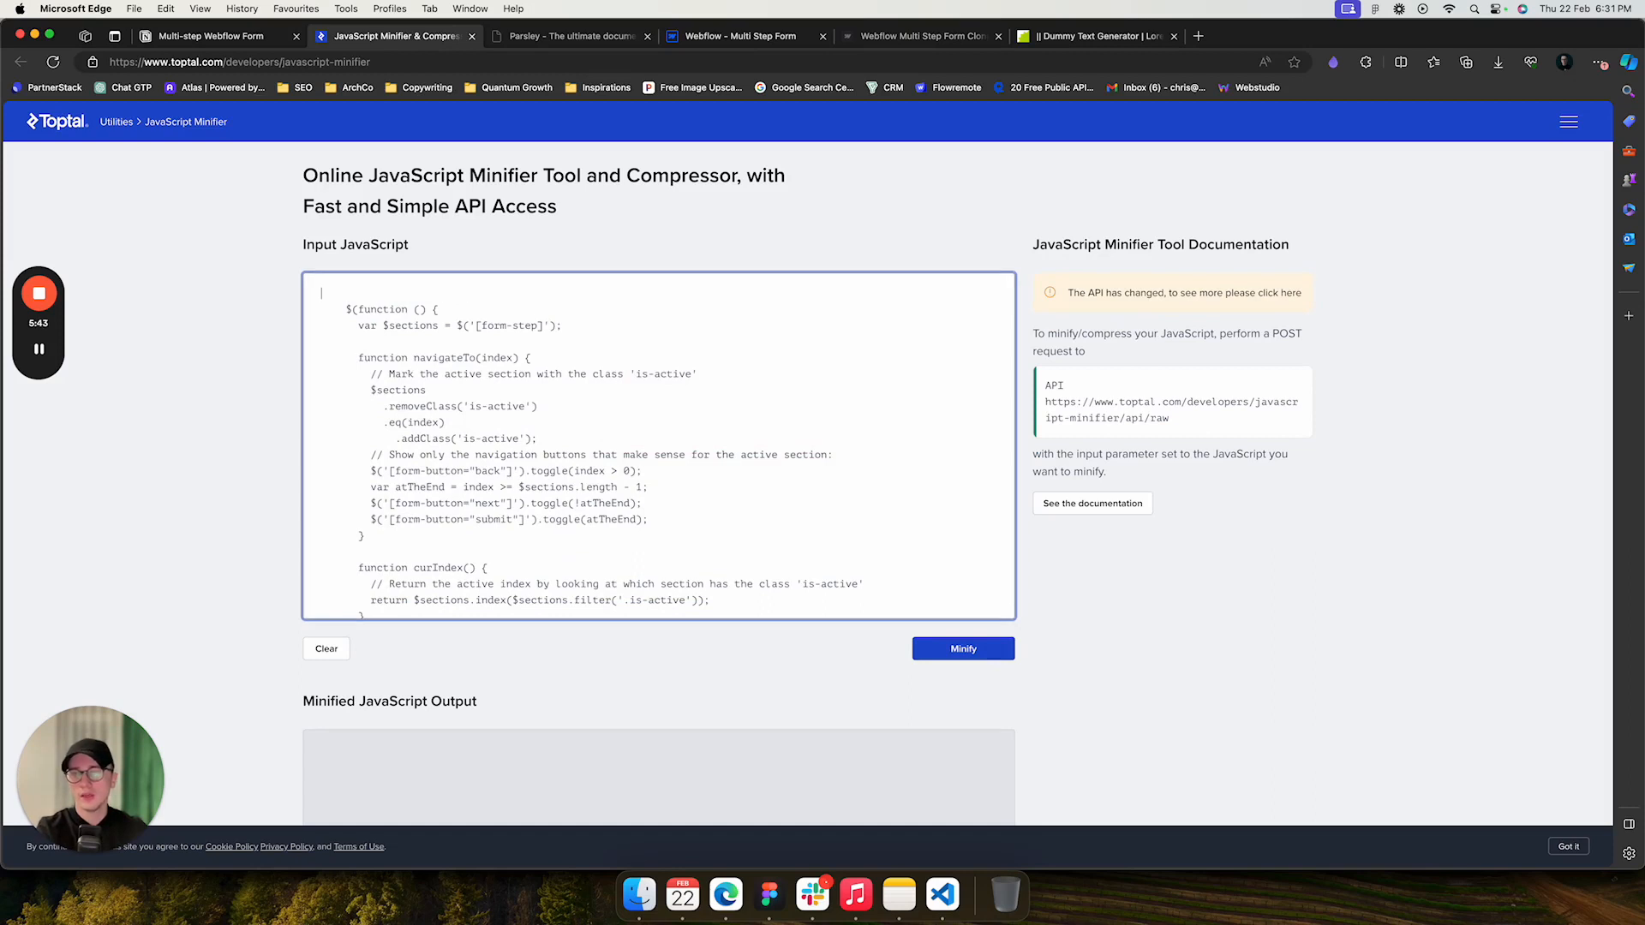
- Minify the cleaned JavaScript and scroll to the minified output
scroll(658, 446, down, 10)
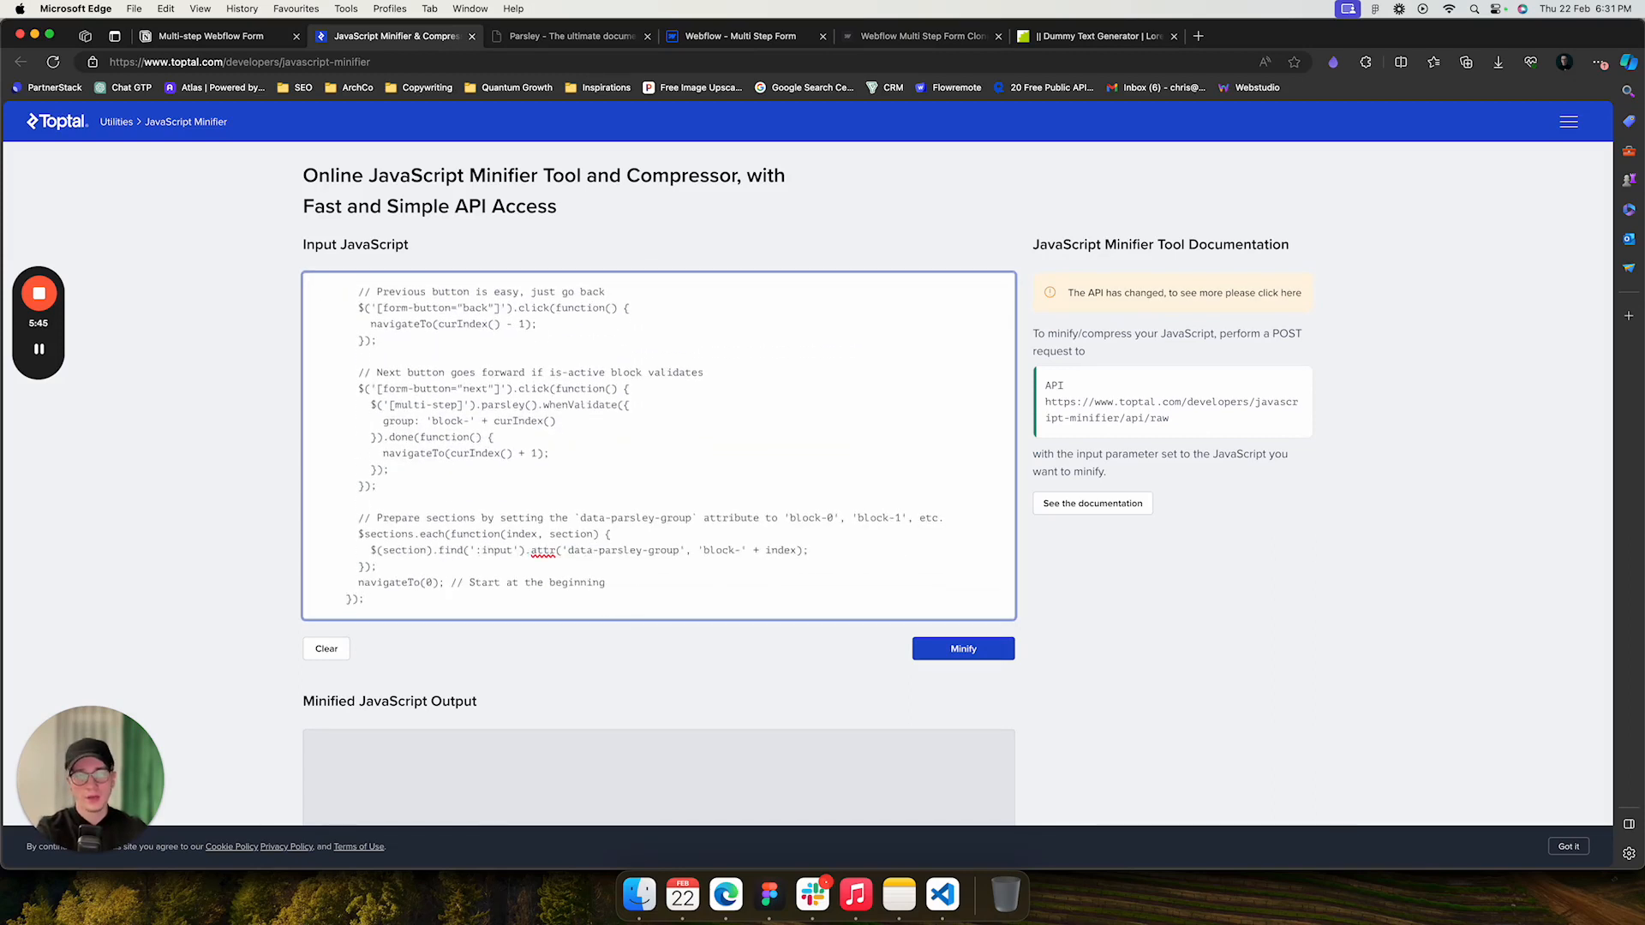
click(963, 648)
scroll(963, 648, down, 5)
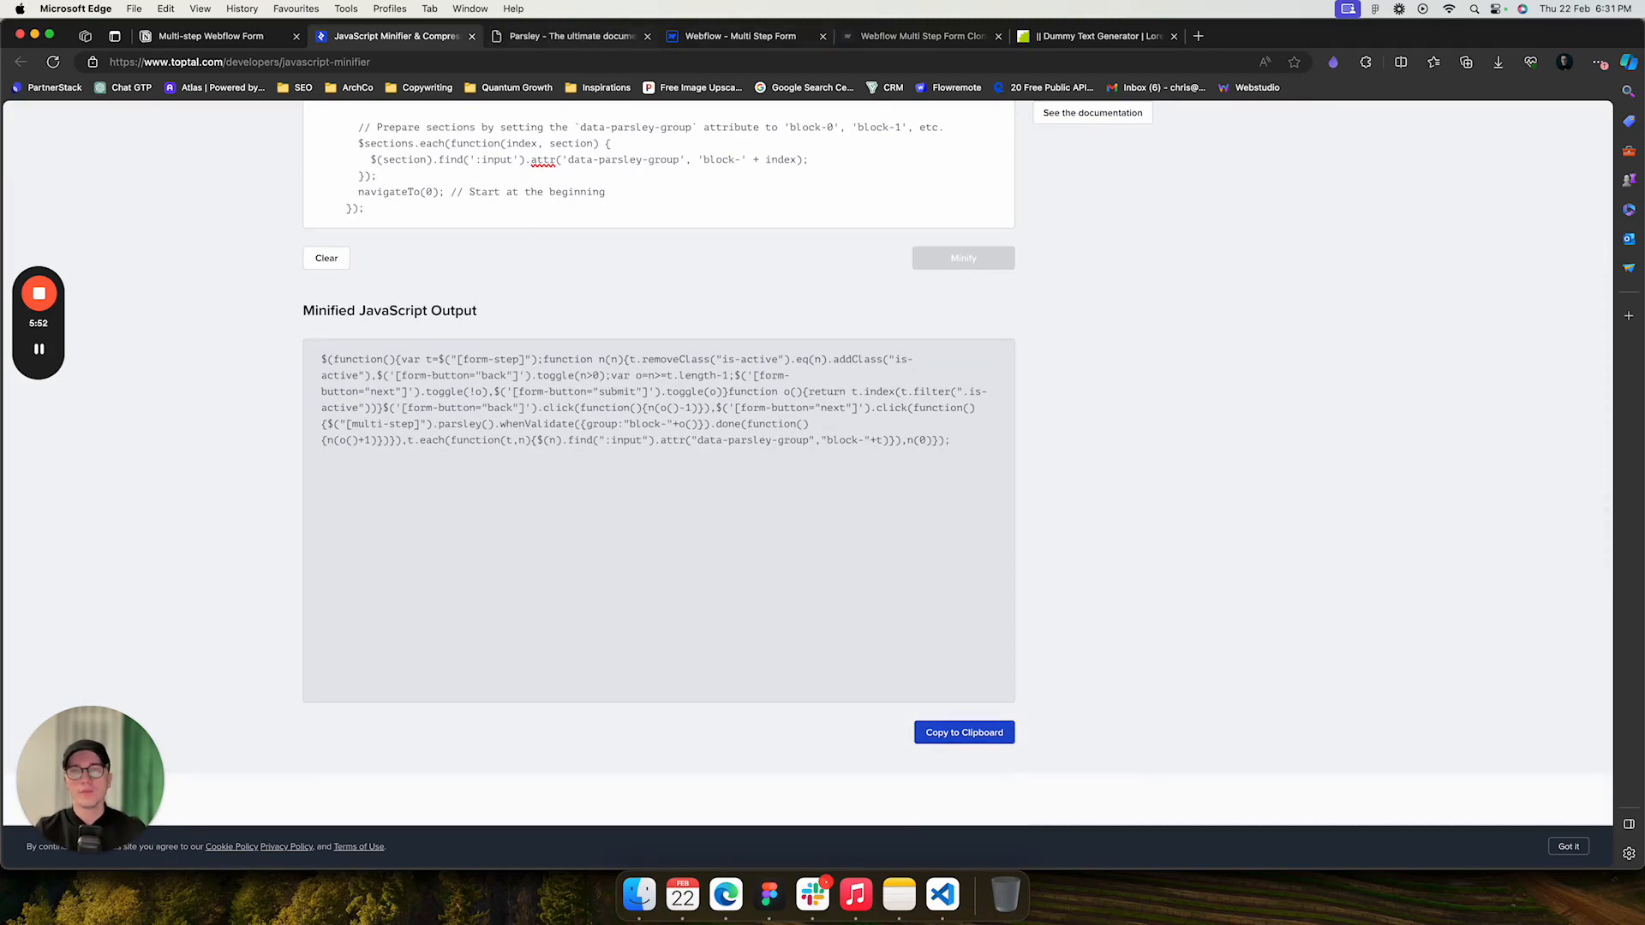
- Review the documentation's Step 3 code for the optional minimum words feature
click(741, 36)
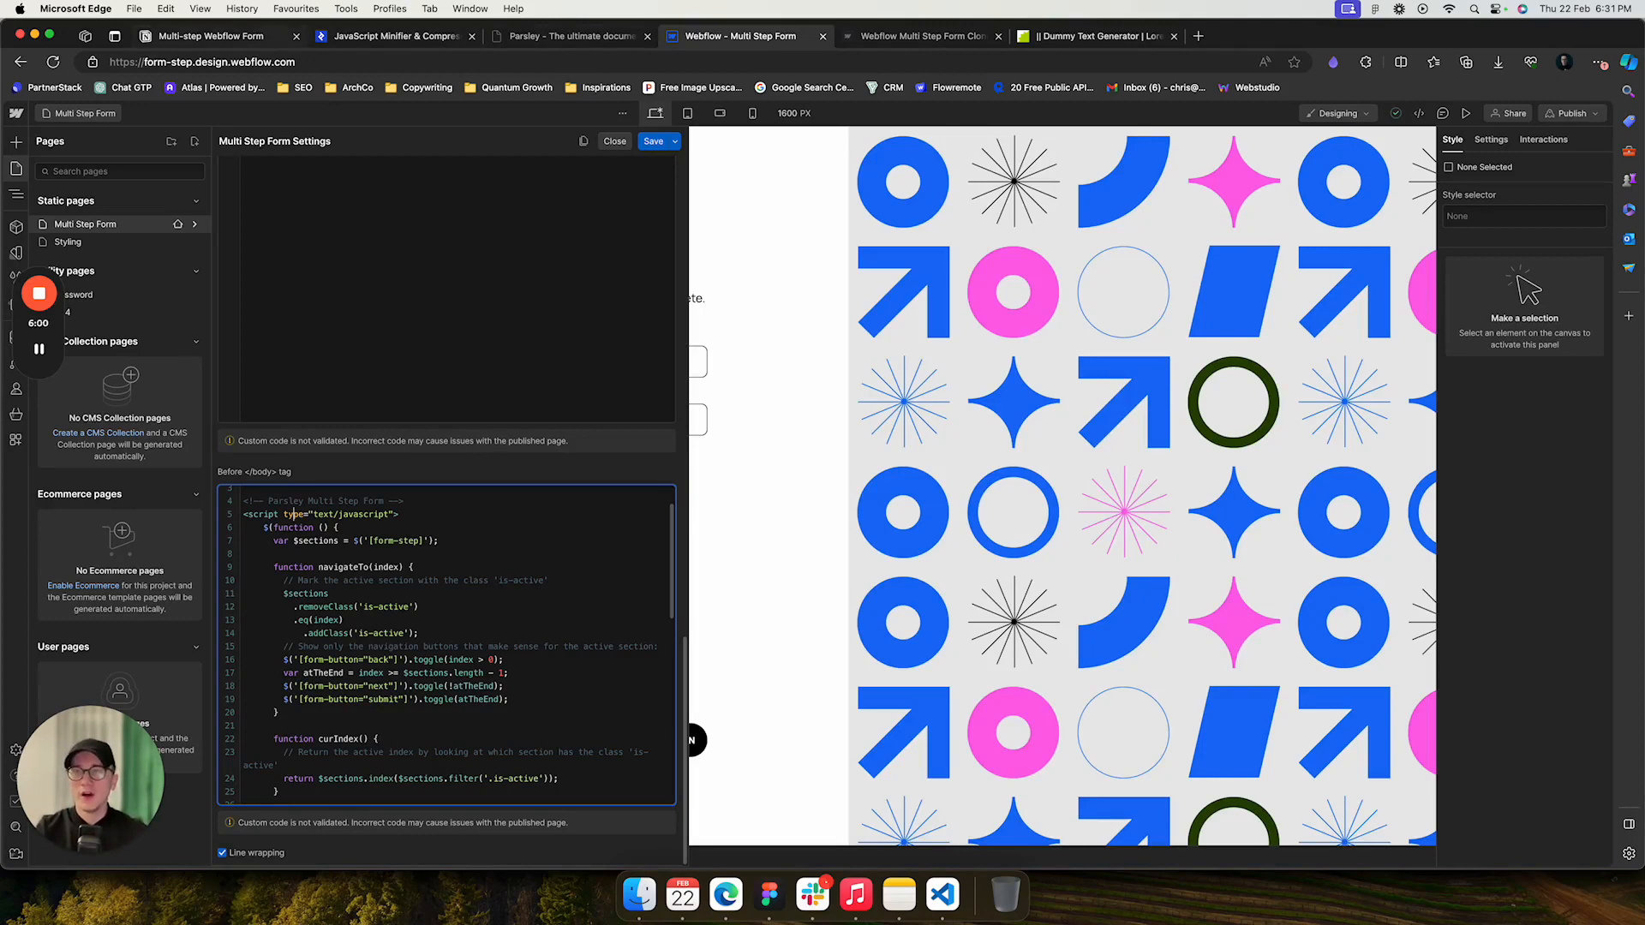
click(211, 36)
scroll(808, 502, down, 15)
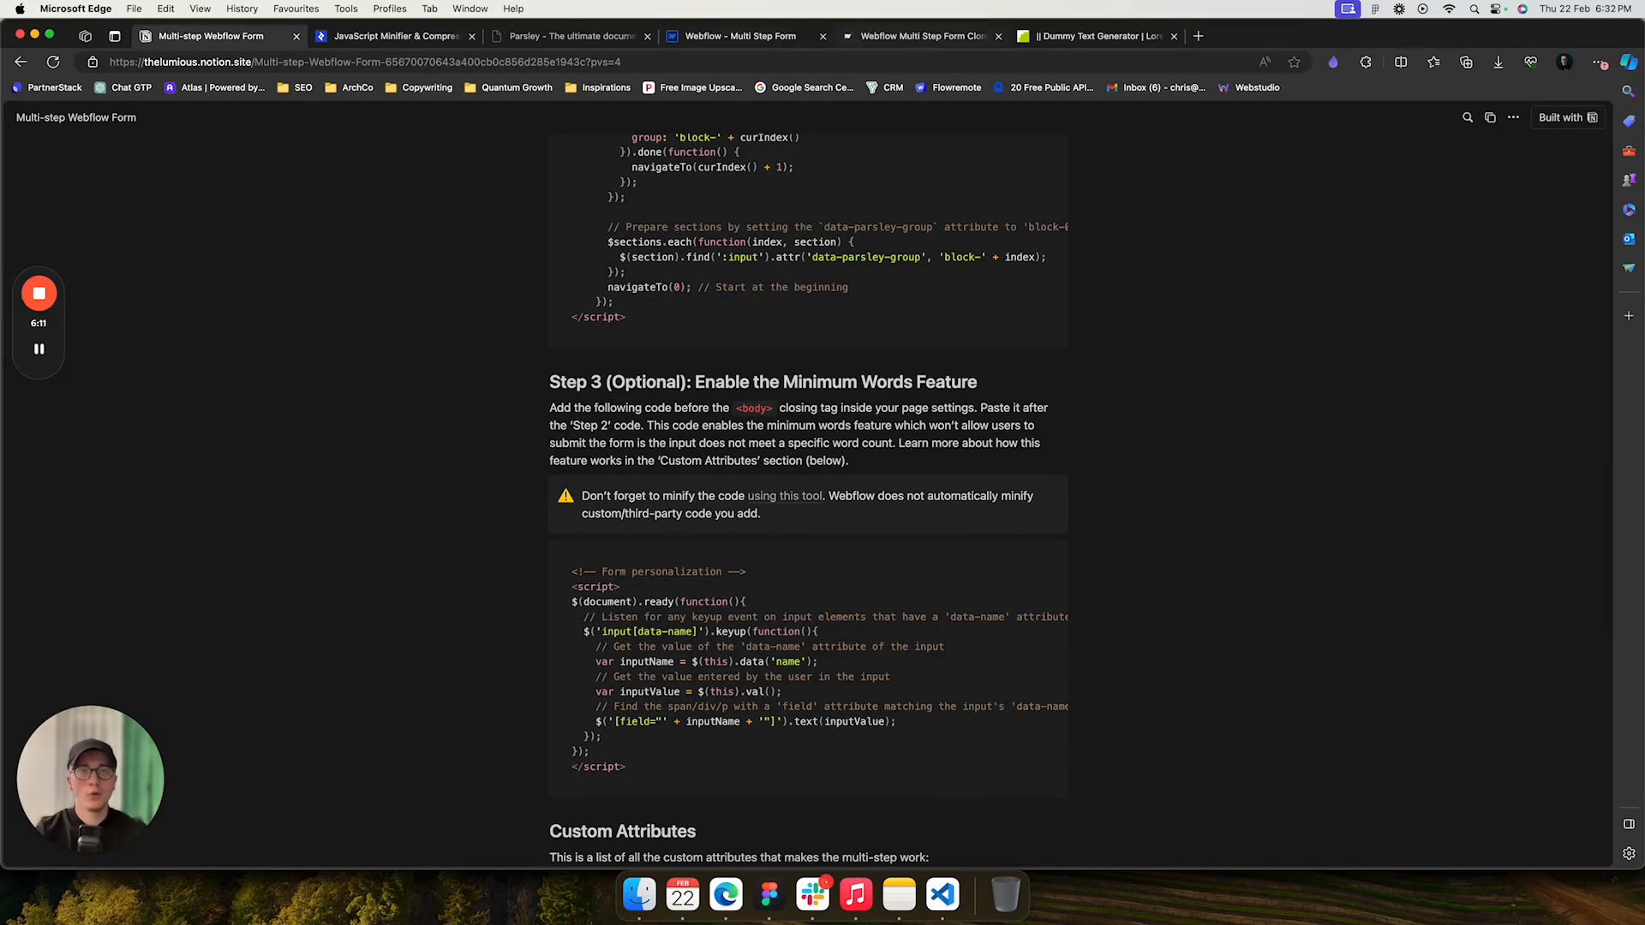
- Open the published multi-step form and enter a first name and a last name
click(920, 36)
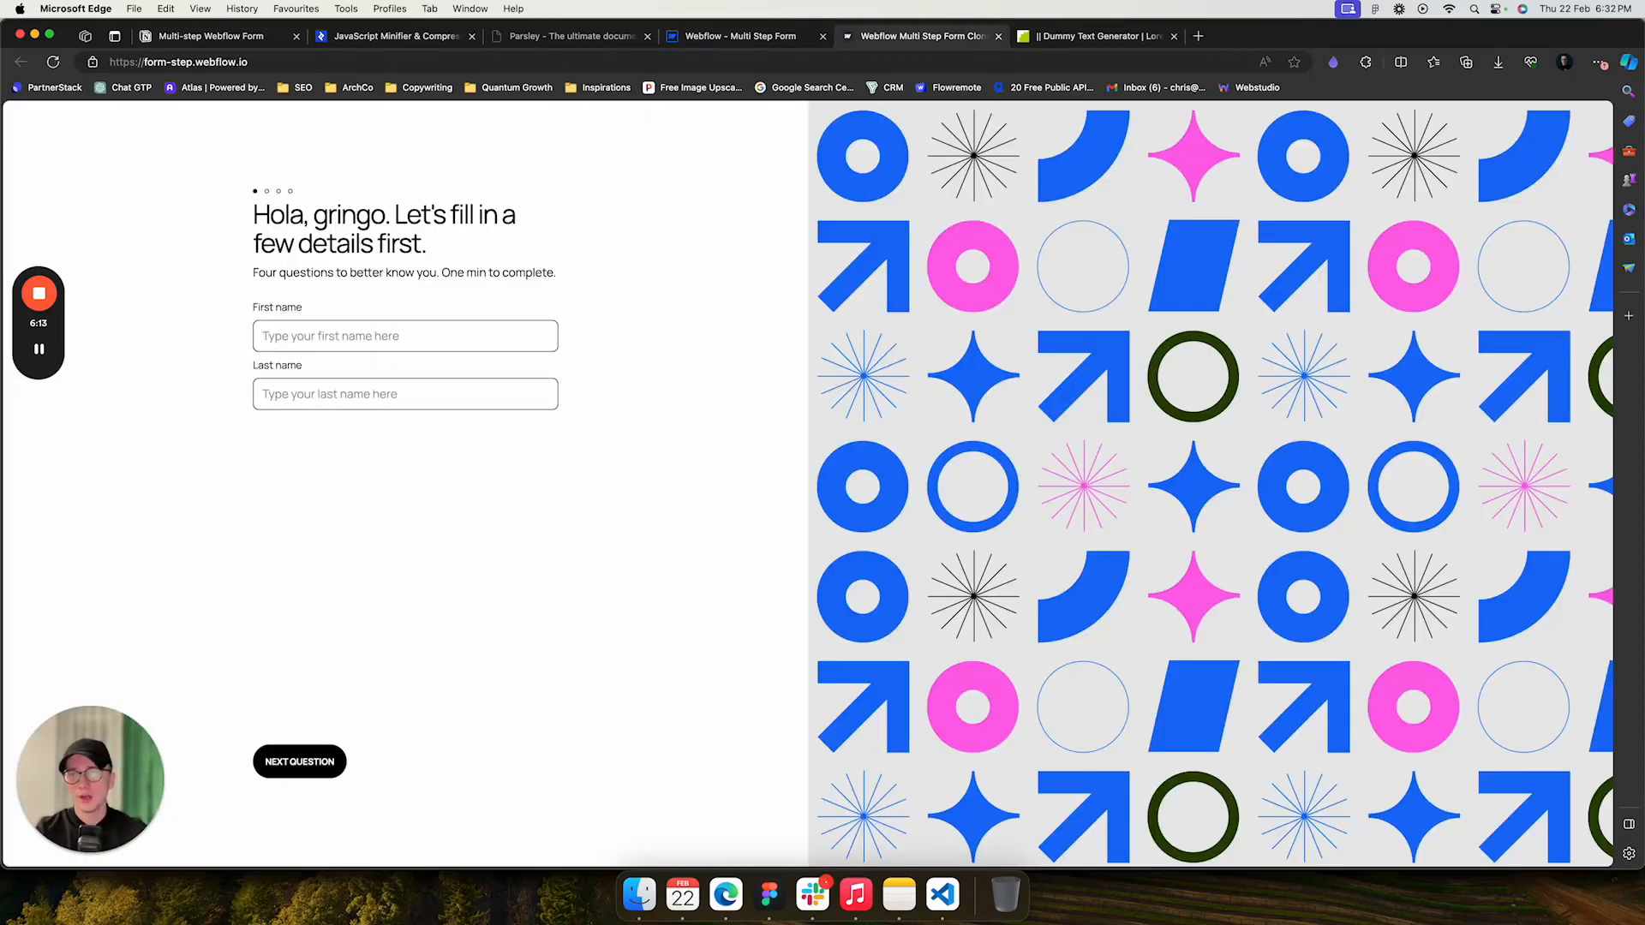
click(406, 336)
text(Chri)
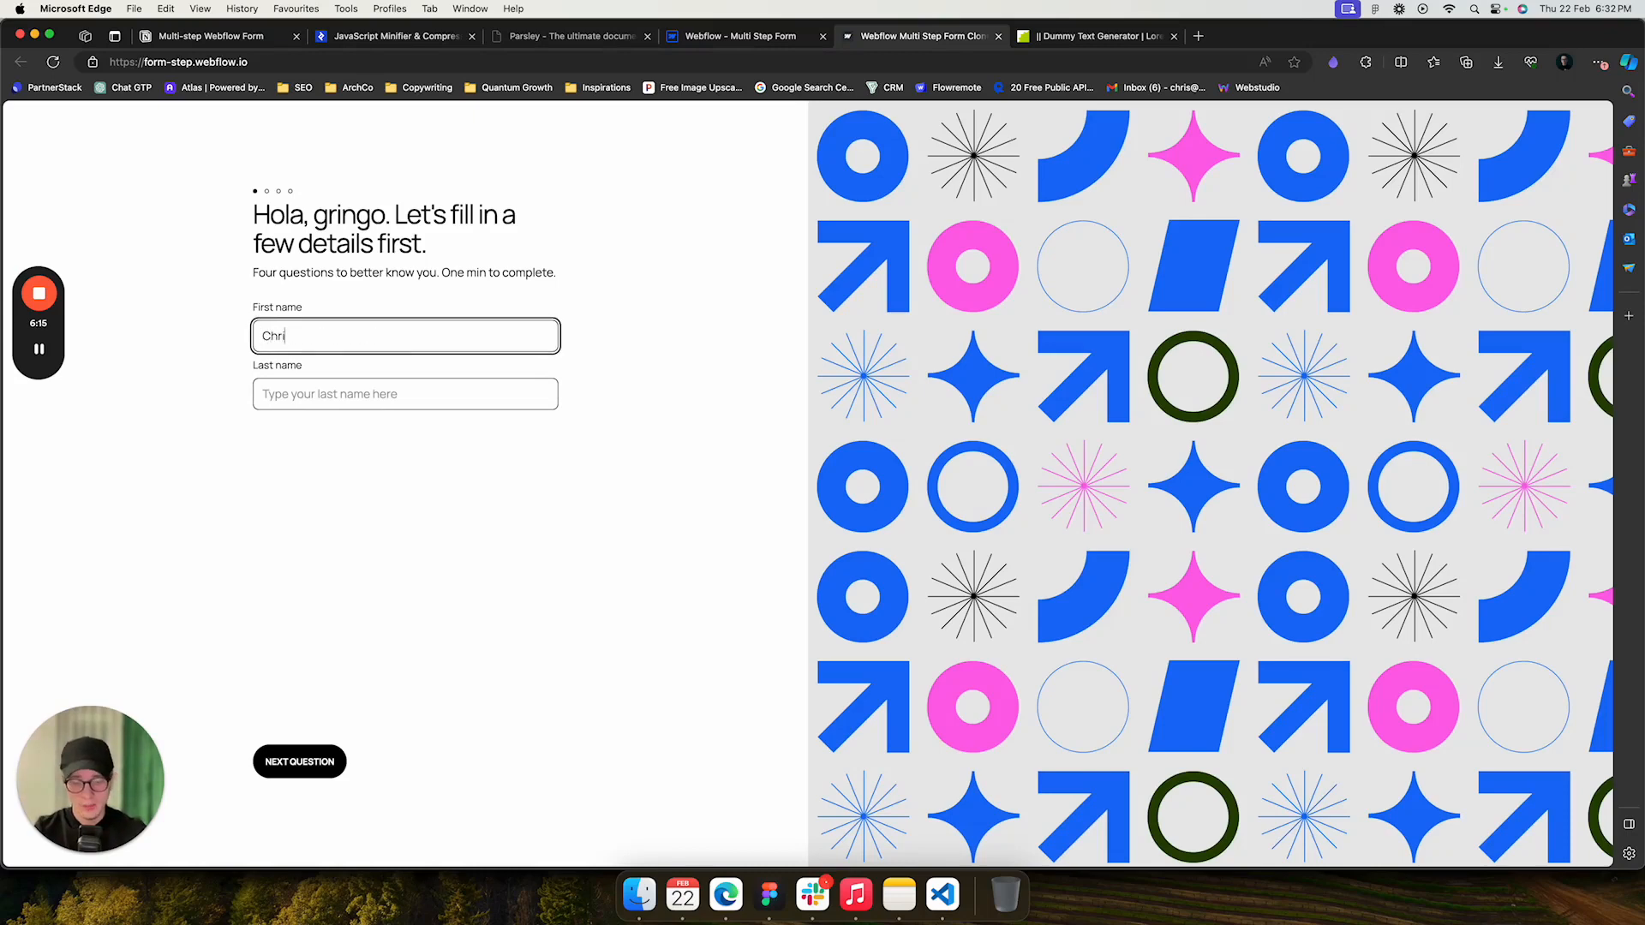
text(s)
key(Tab)
text(T)
key(Tab)
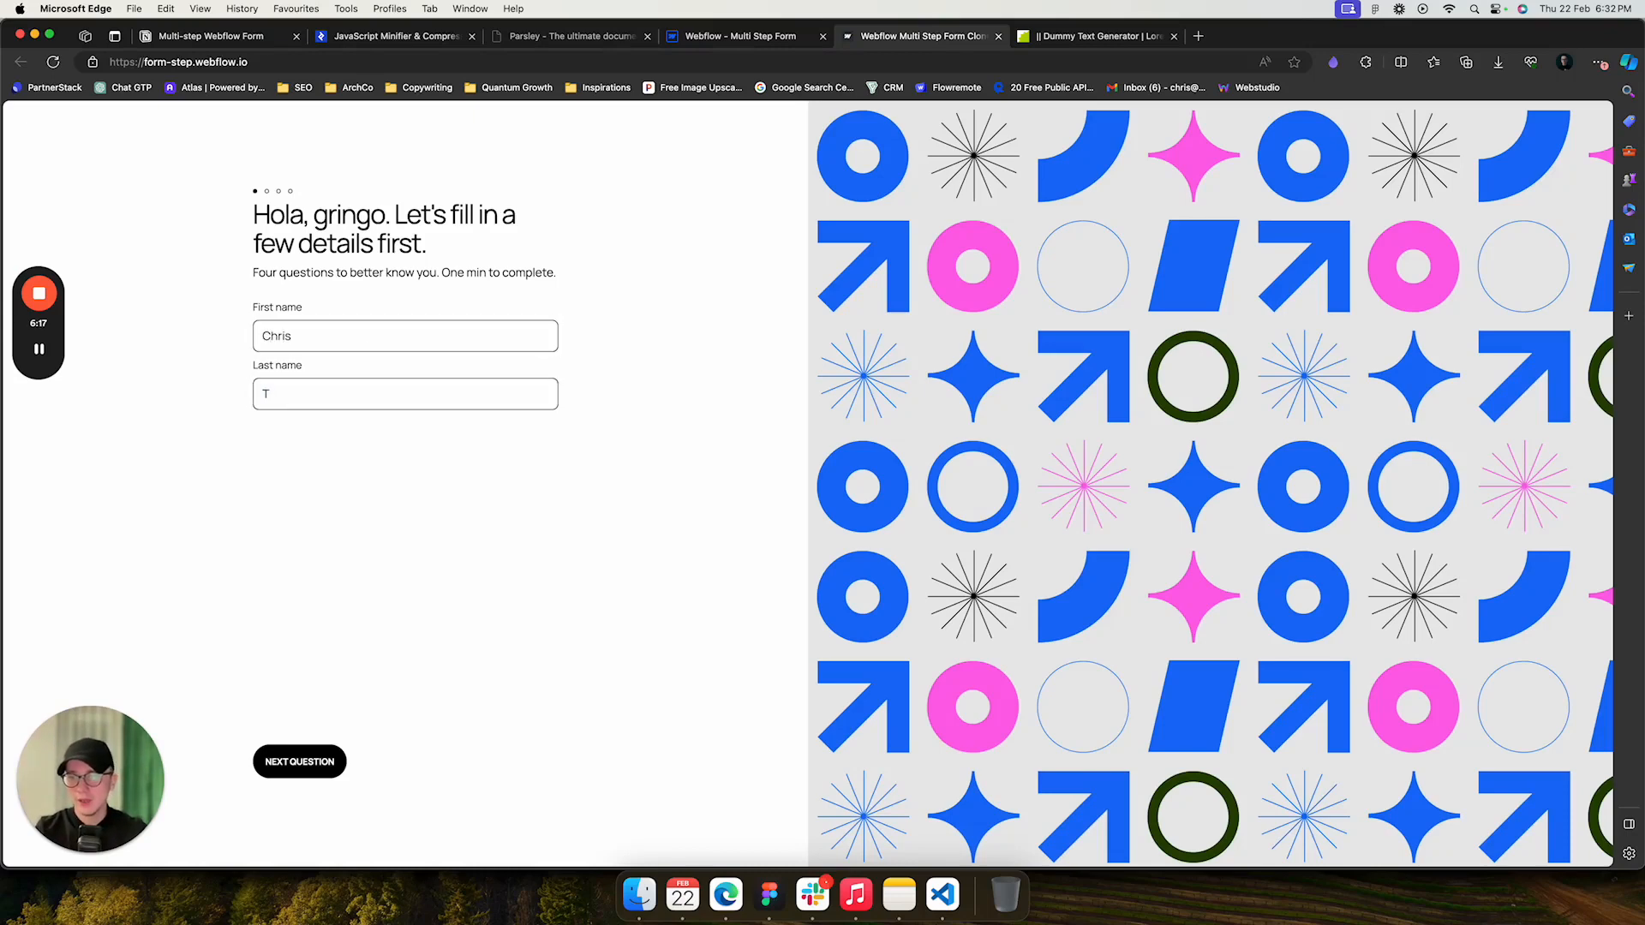
- Test the form by advancing to the description question and trying to continue with it empty
key(Return)
key(Tab)
key(Tab)
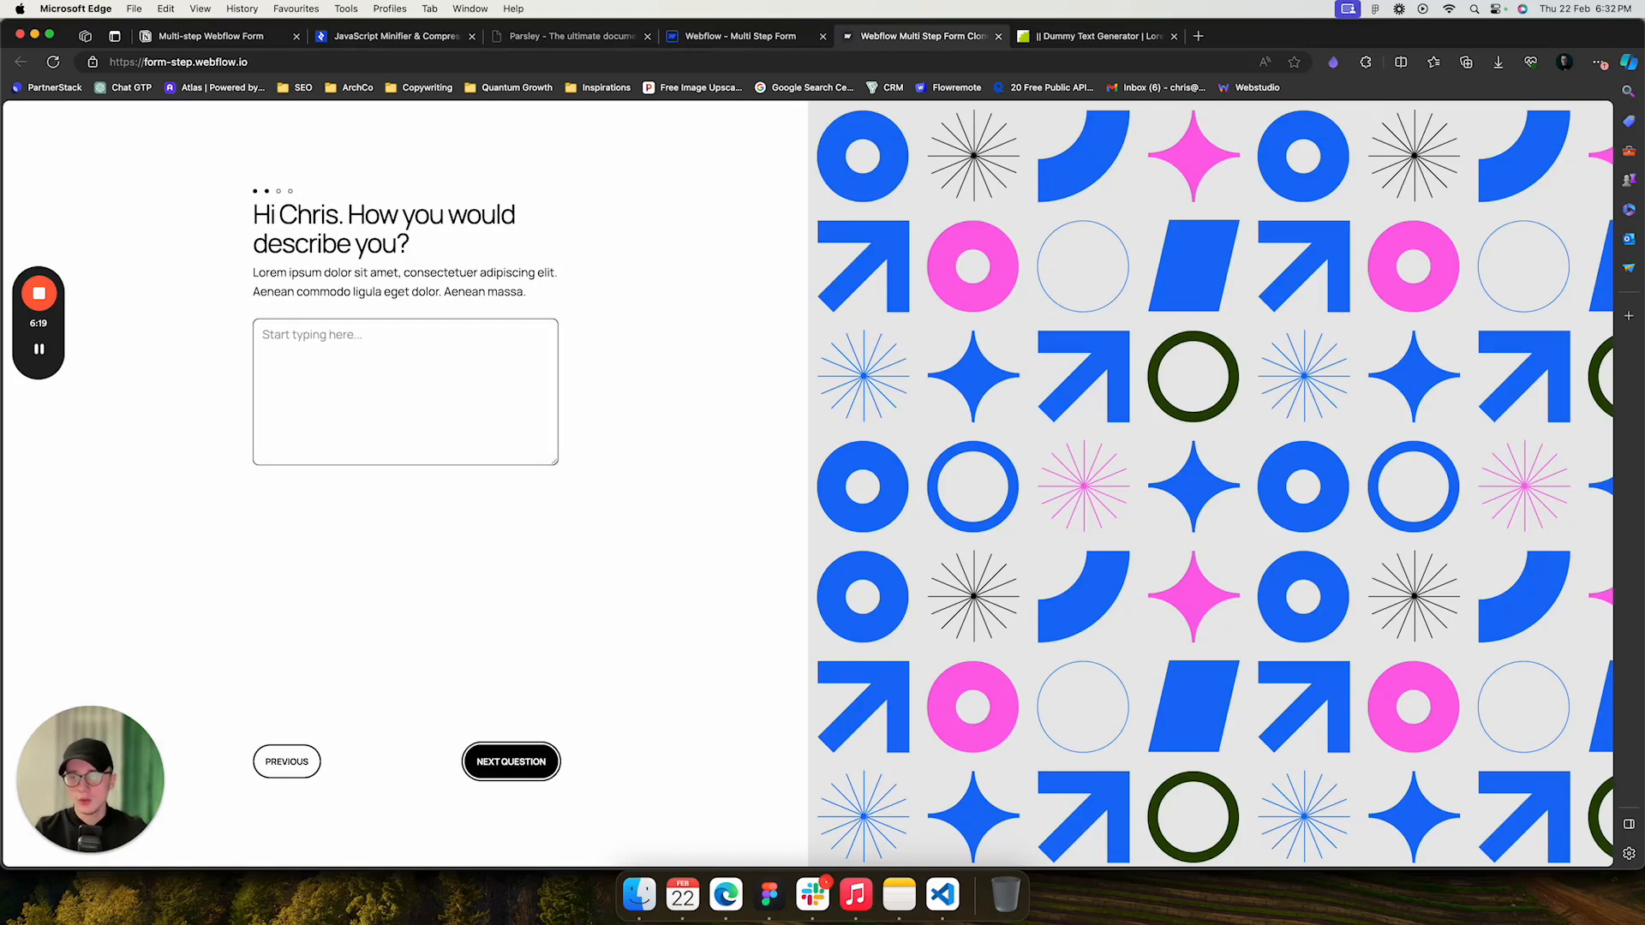
key(Return)
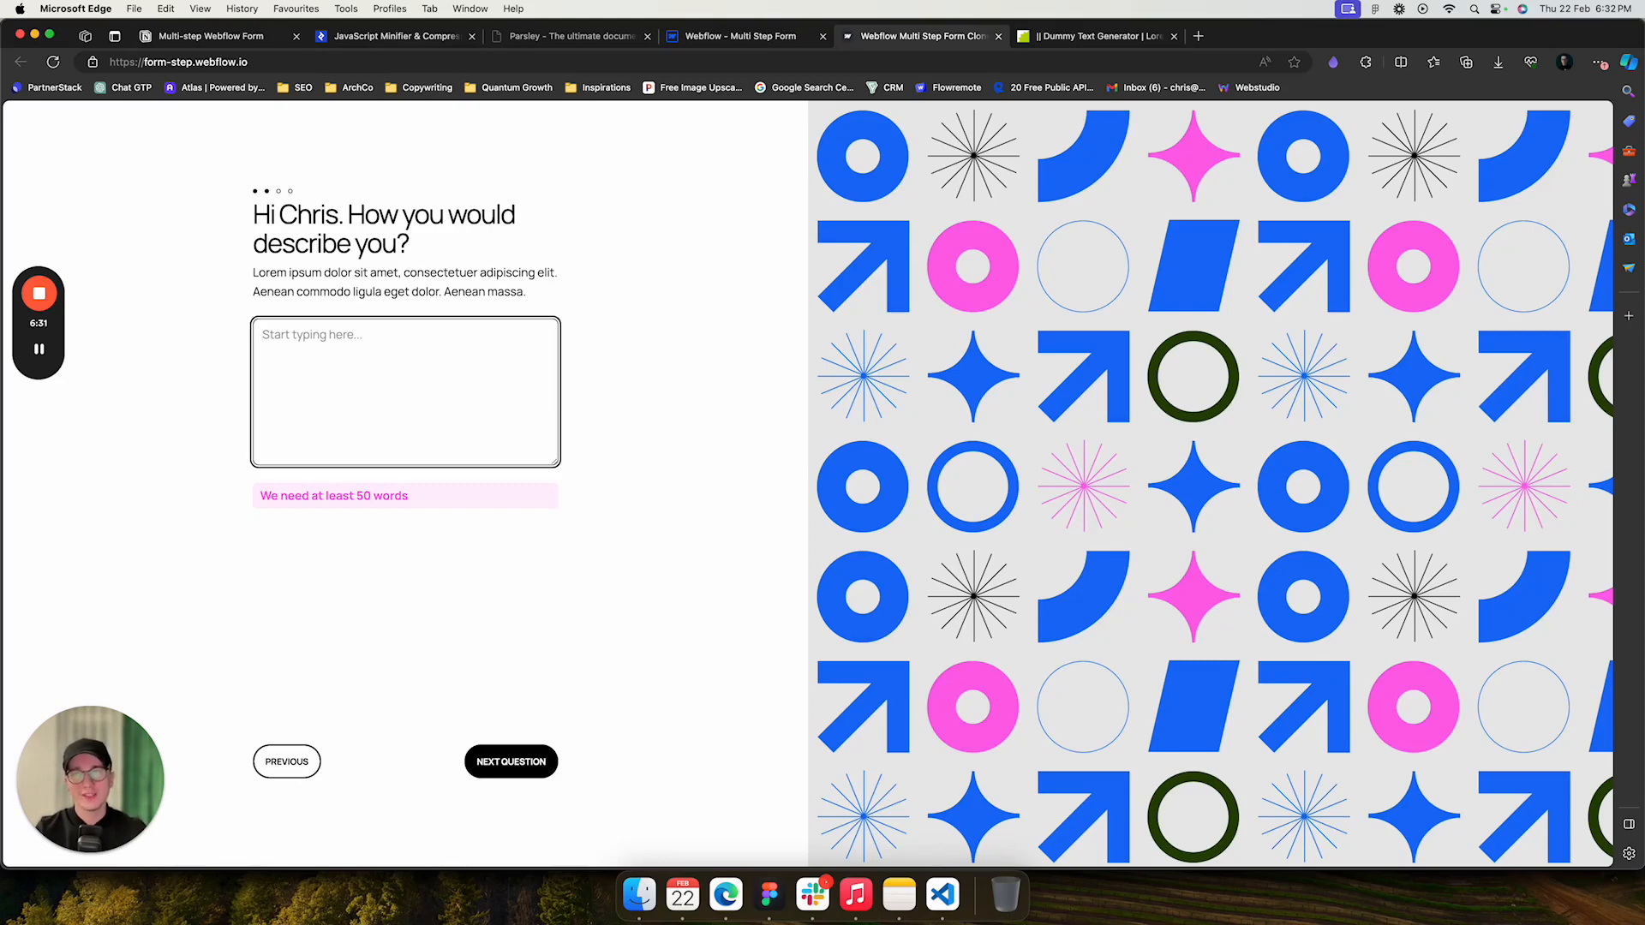
click(210, 36)
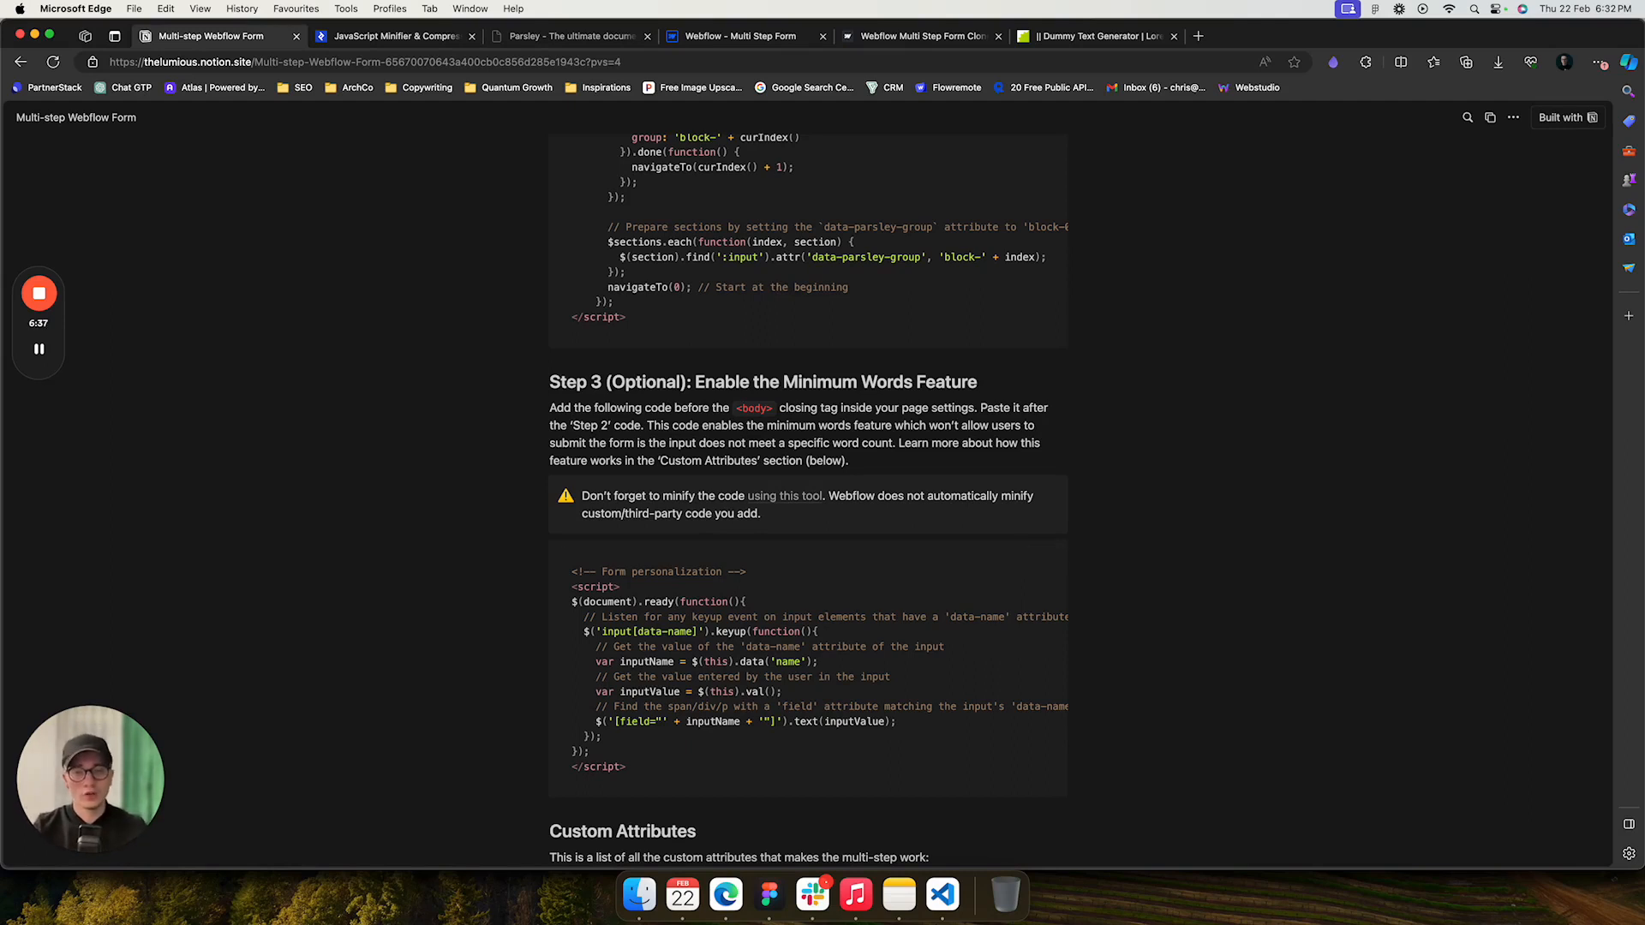
- Review the documentation's Custom Attributes table
scroll(808, 501, down, 5)
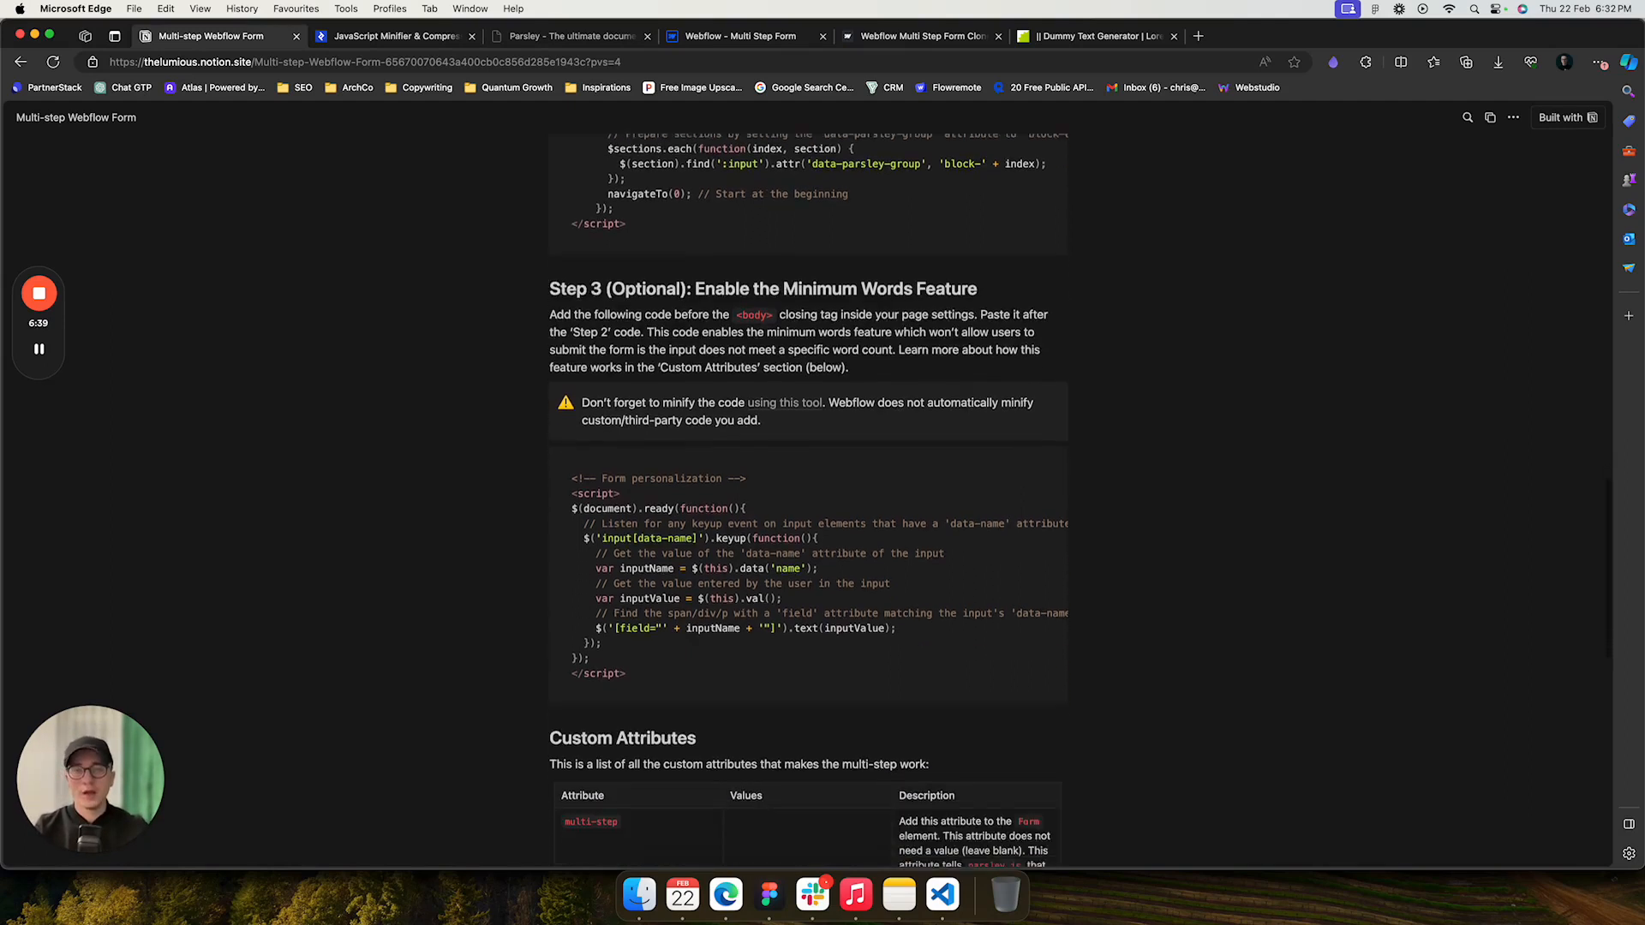
scroll(807, 501, down, 3)
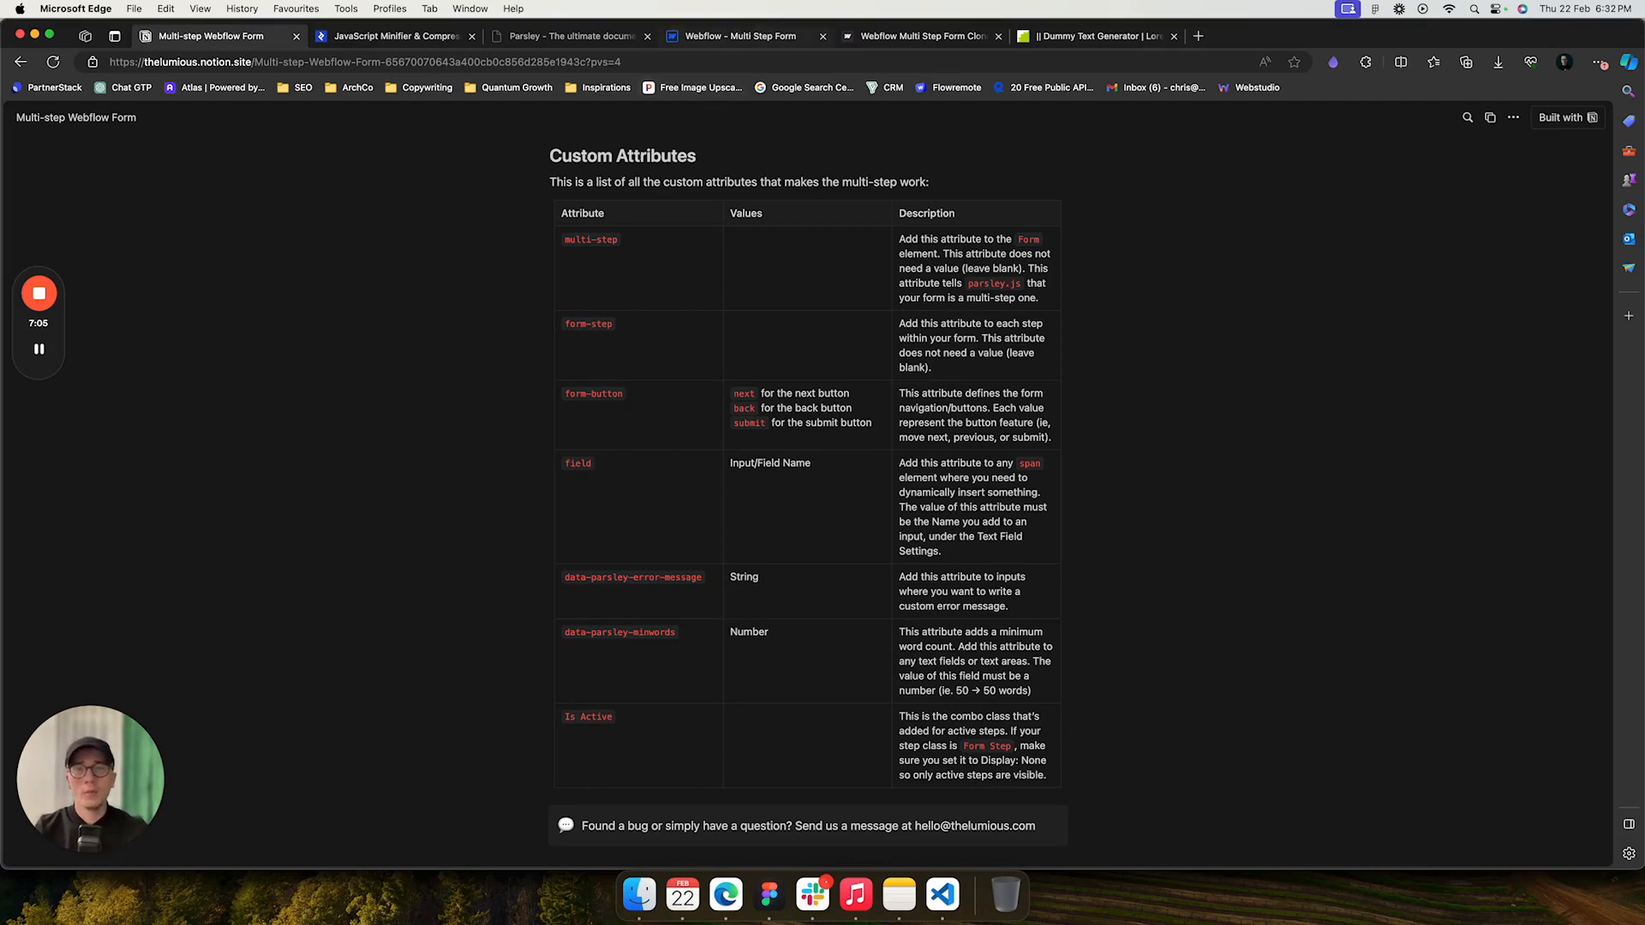
- Close the page custom code settings and inspect the Form element's custom attributes through the Navigator
click(740, 36)
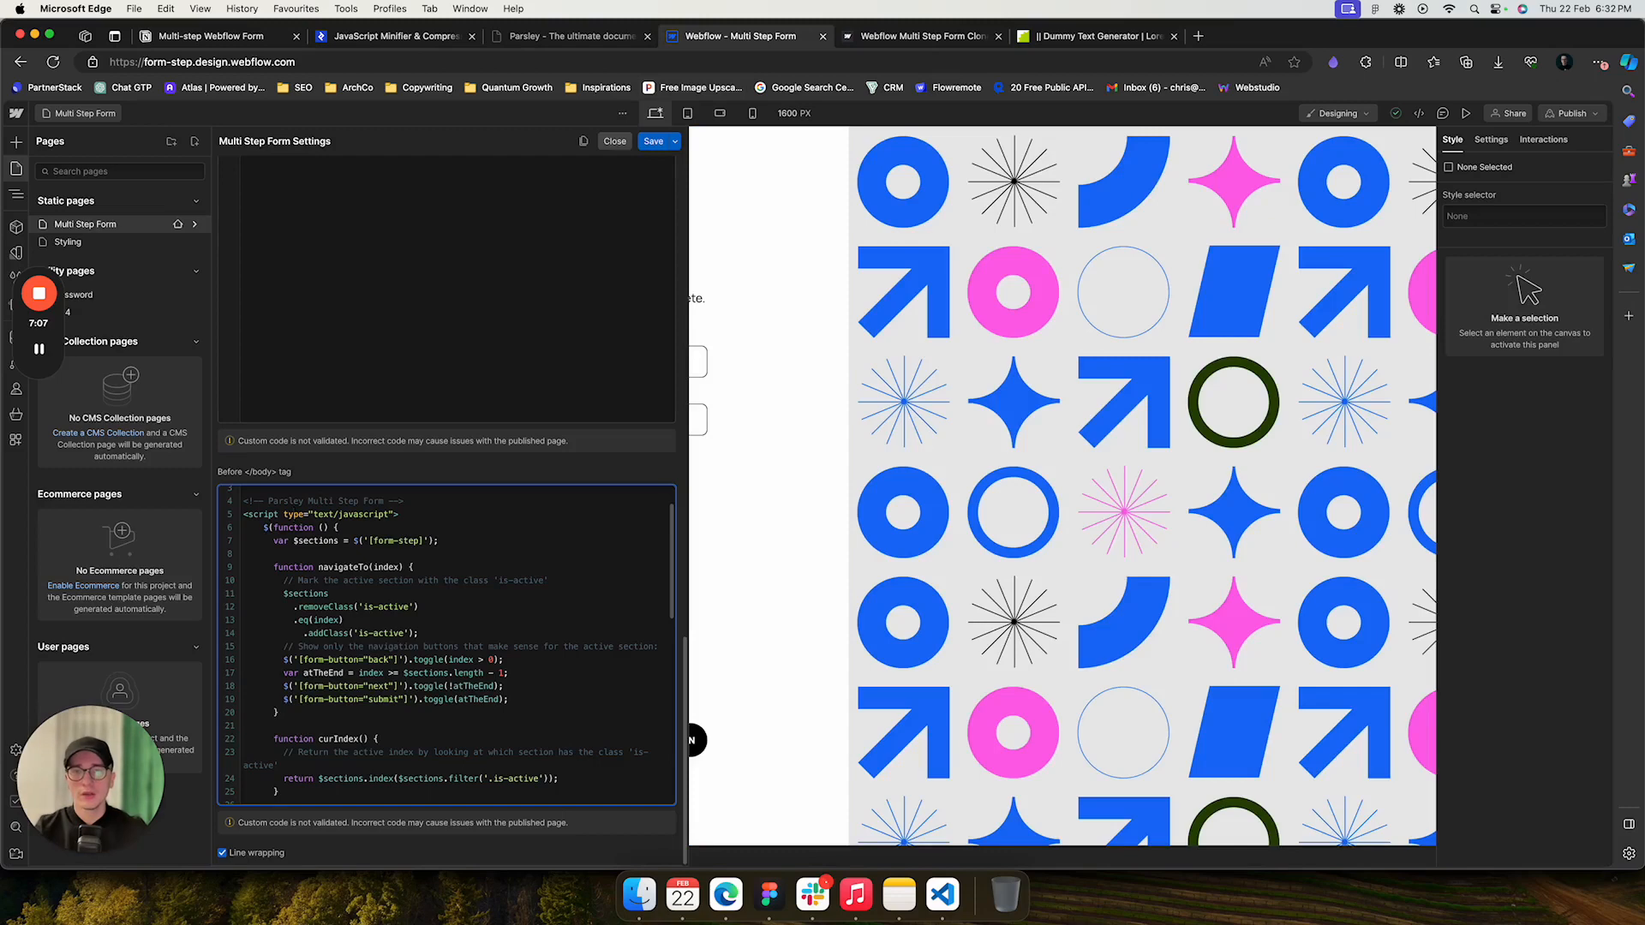
click(614, 142)
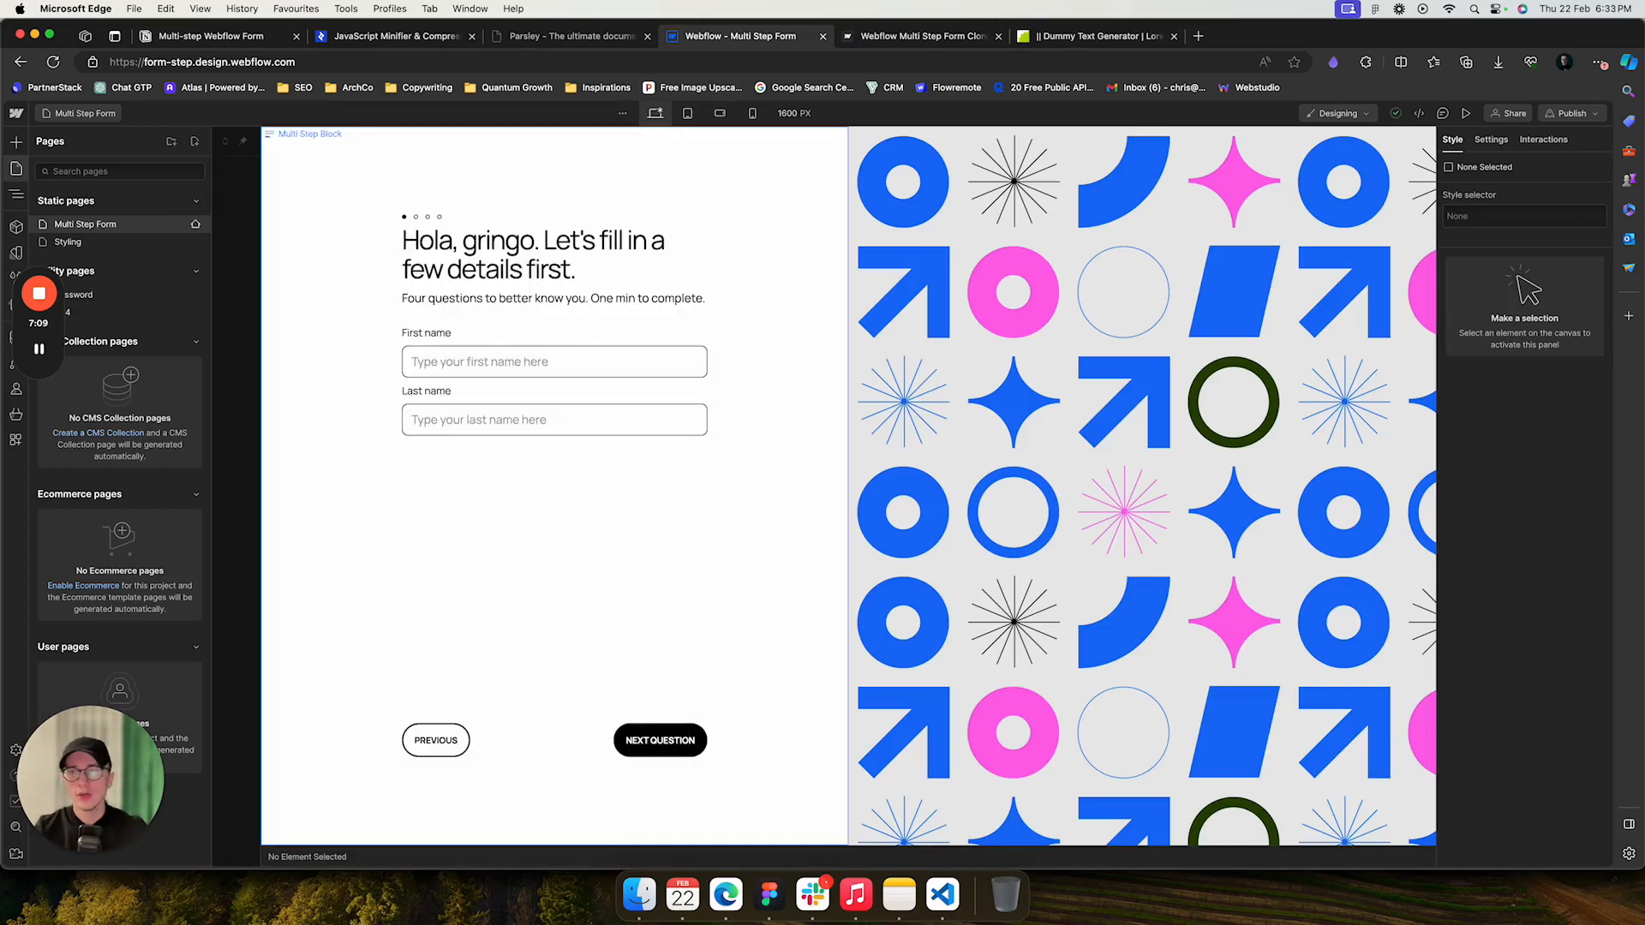
key(z)
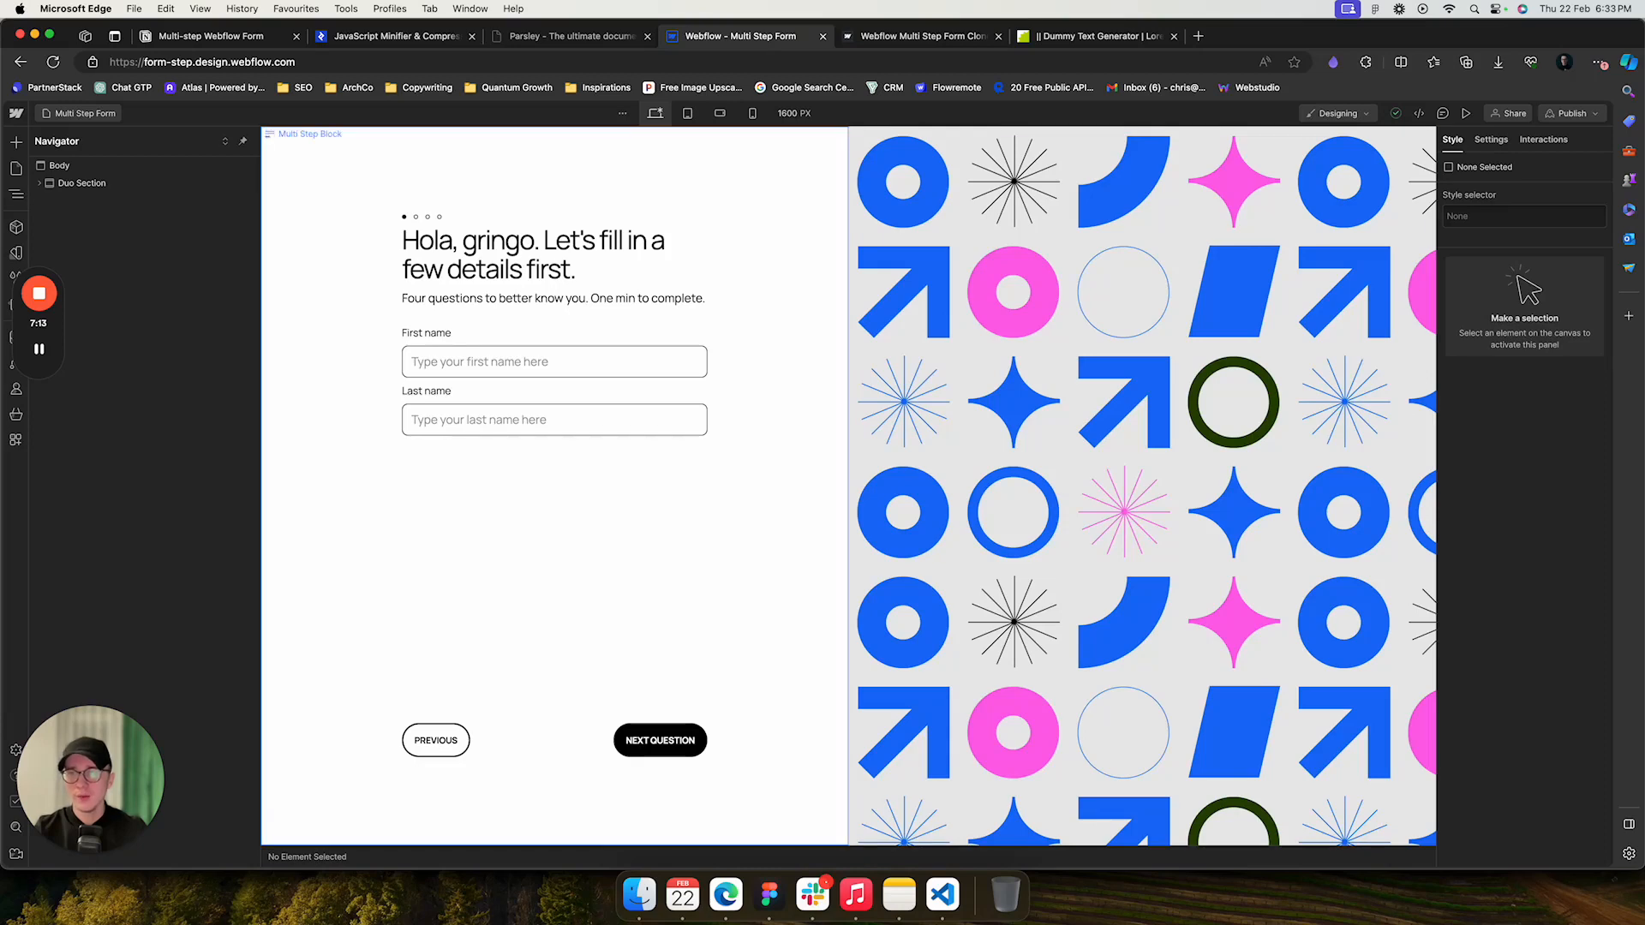
click(334, 377)
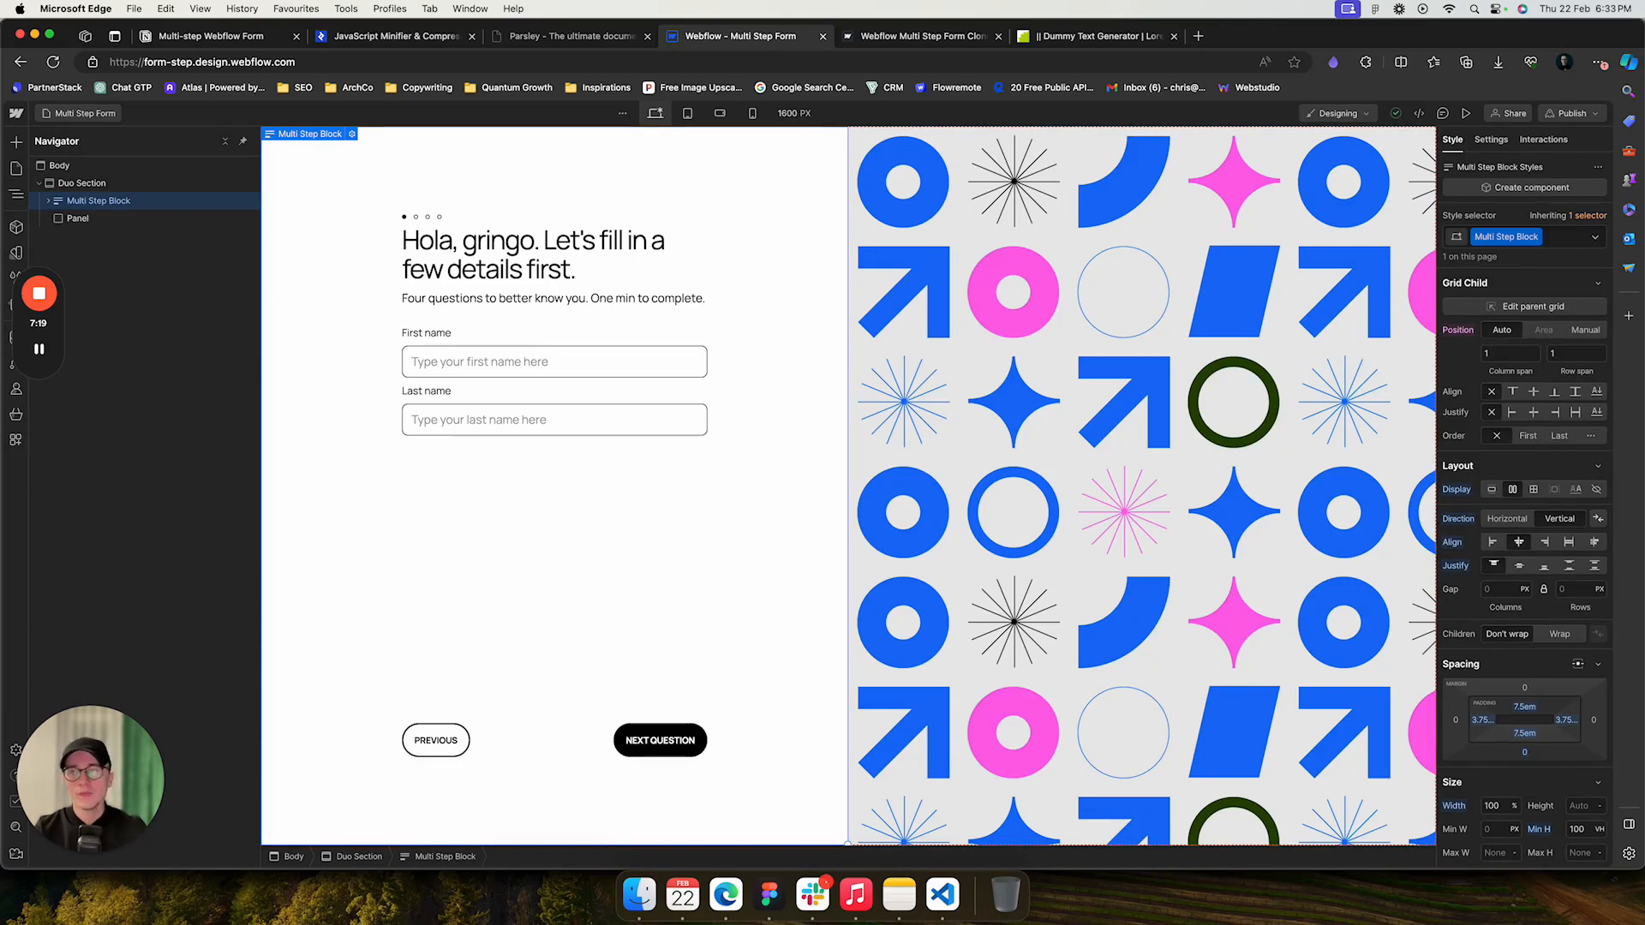
click(48, 200)
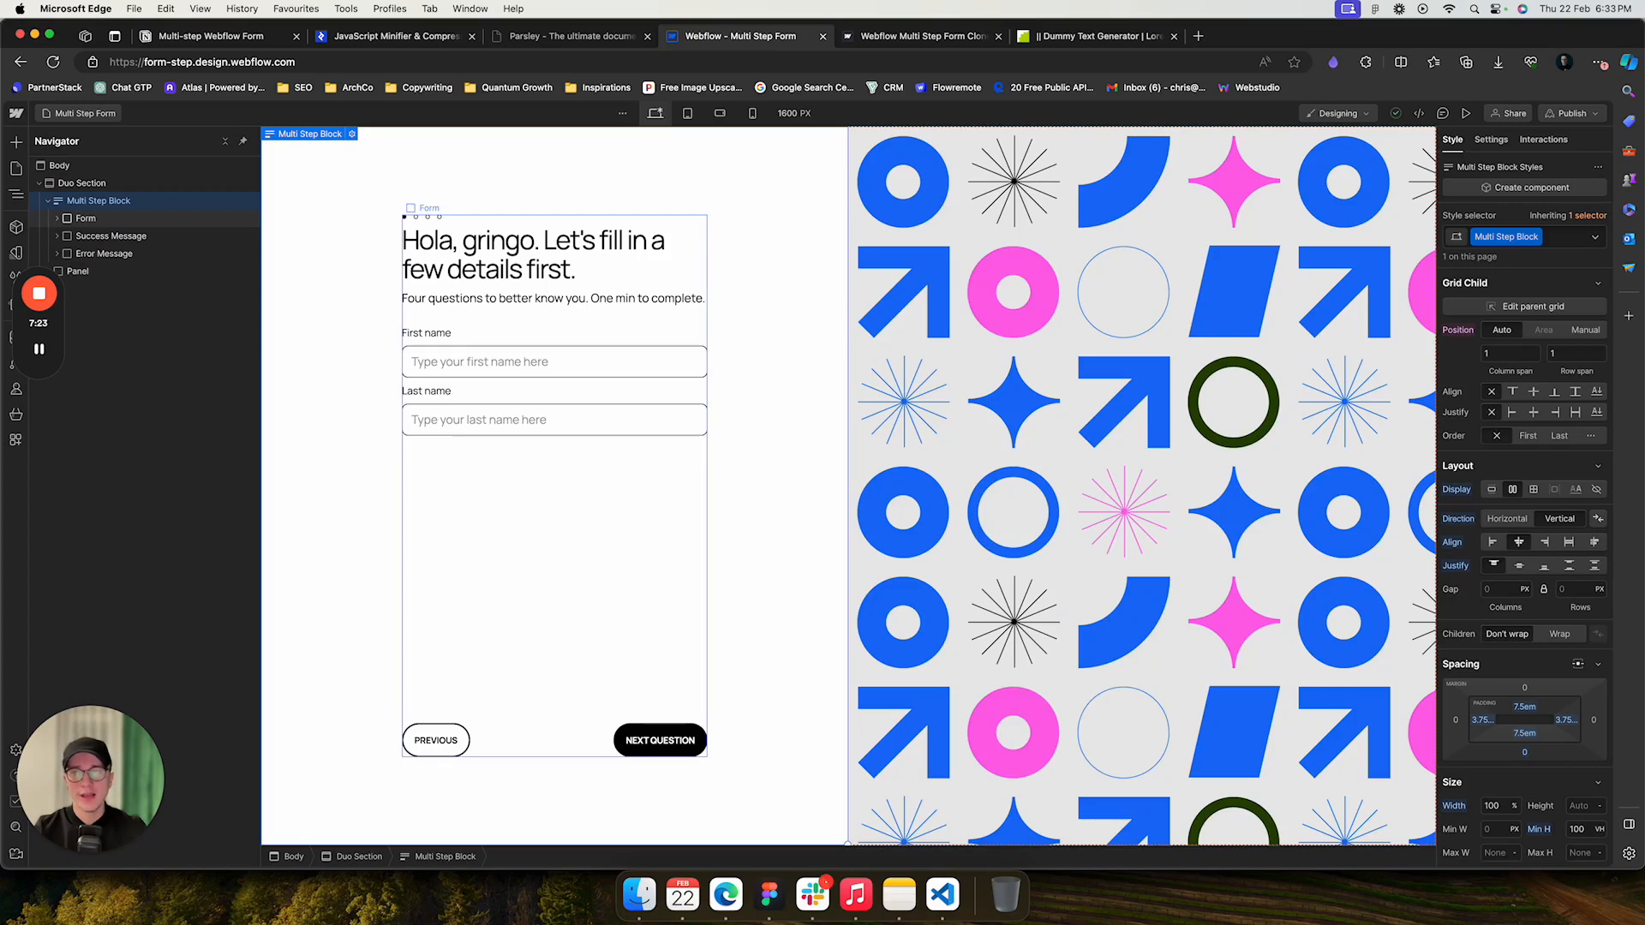
click(86, 218)
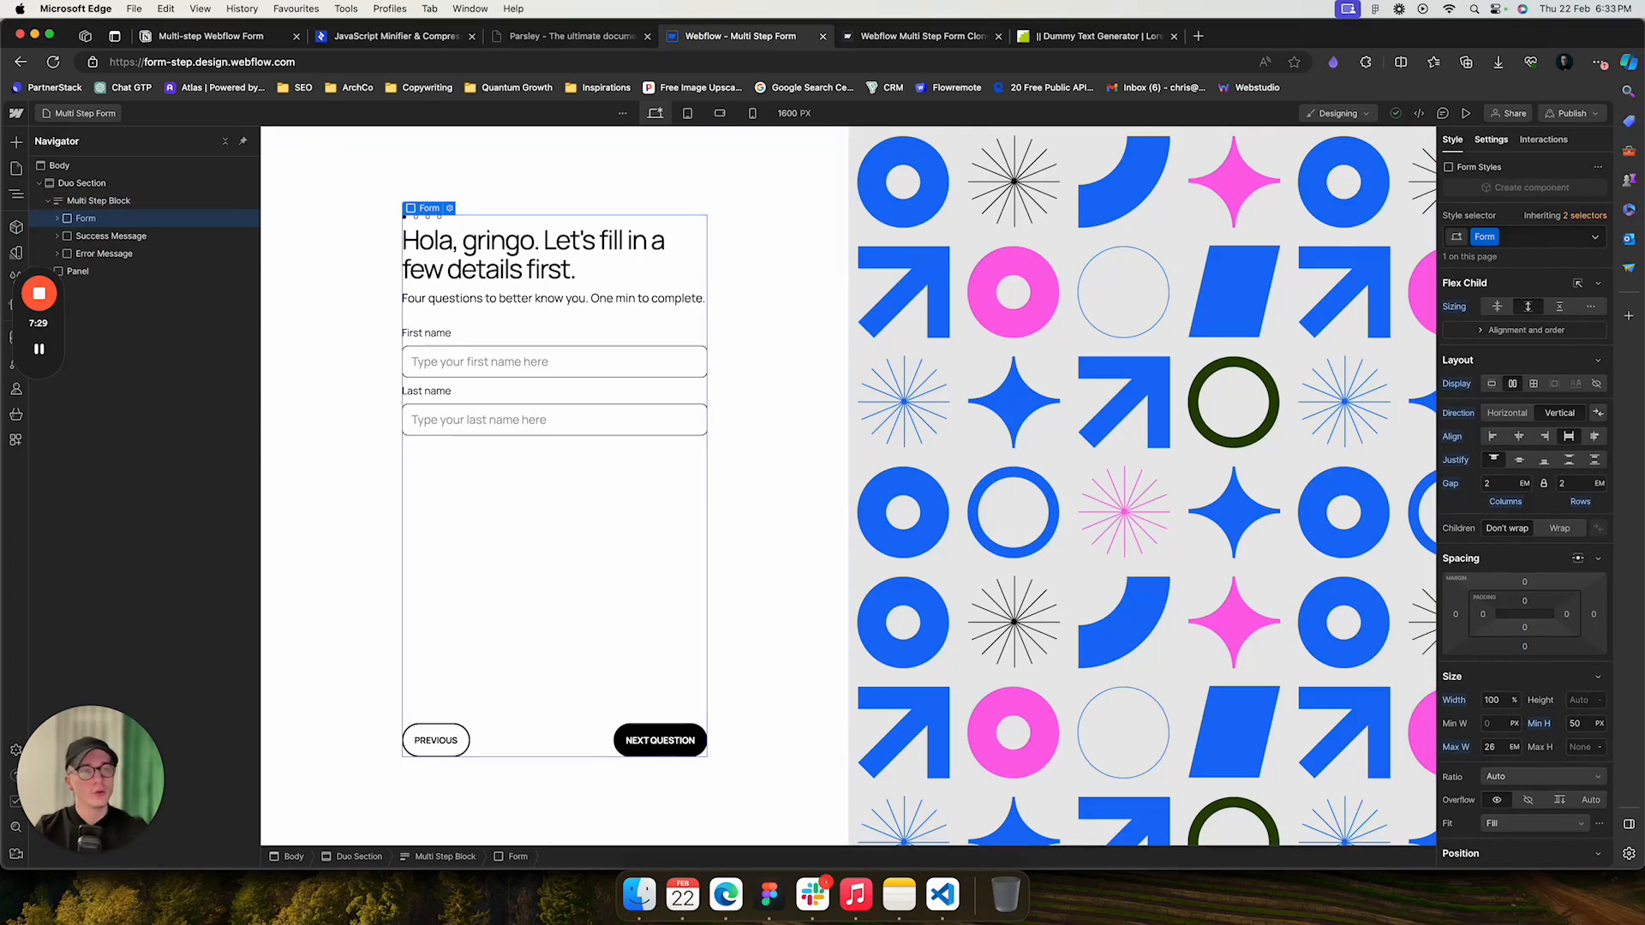
click(1490, 139)
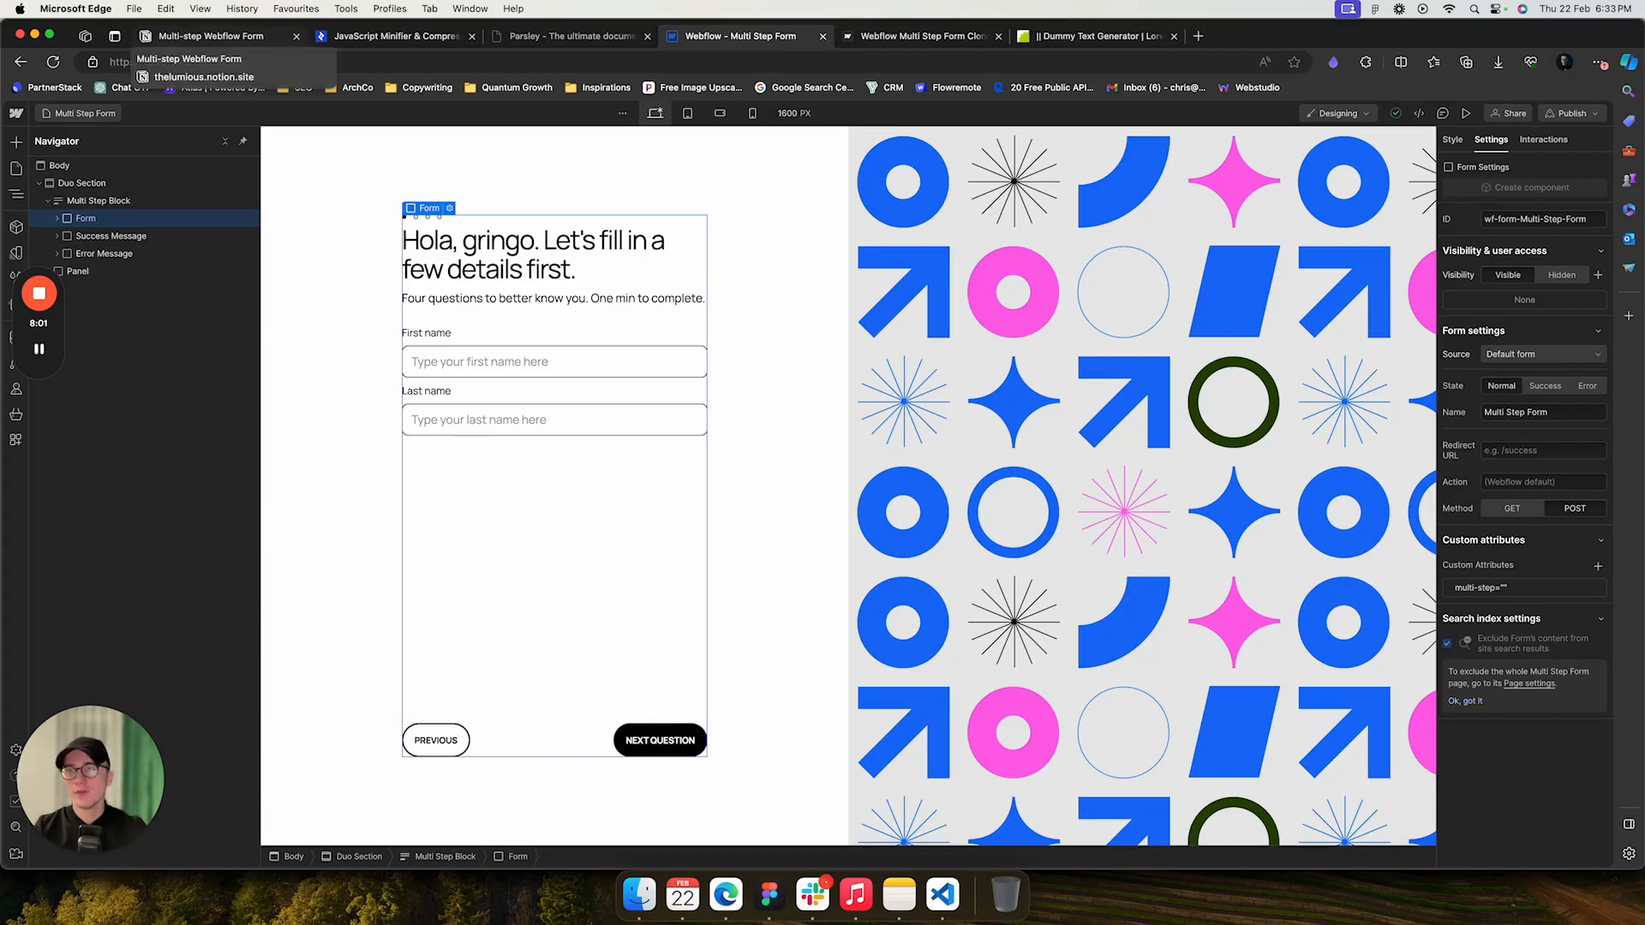
- Compare the documentation with the custom attributes on each Form Step element inside the Form
click(206, 36)
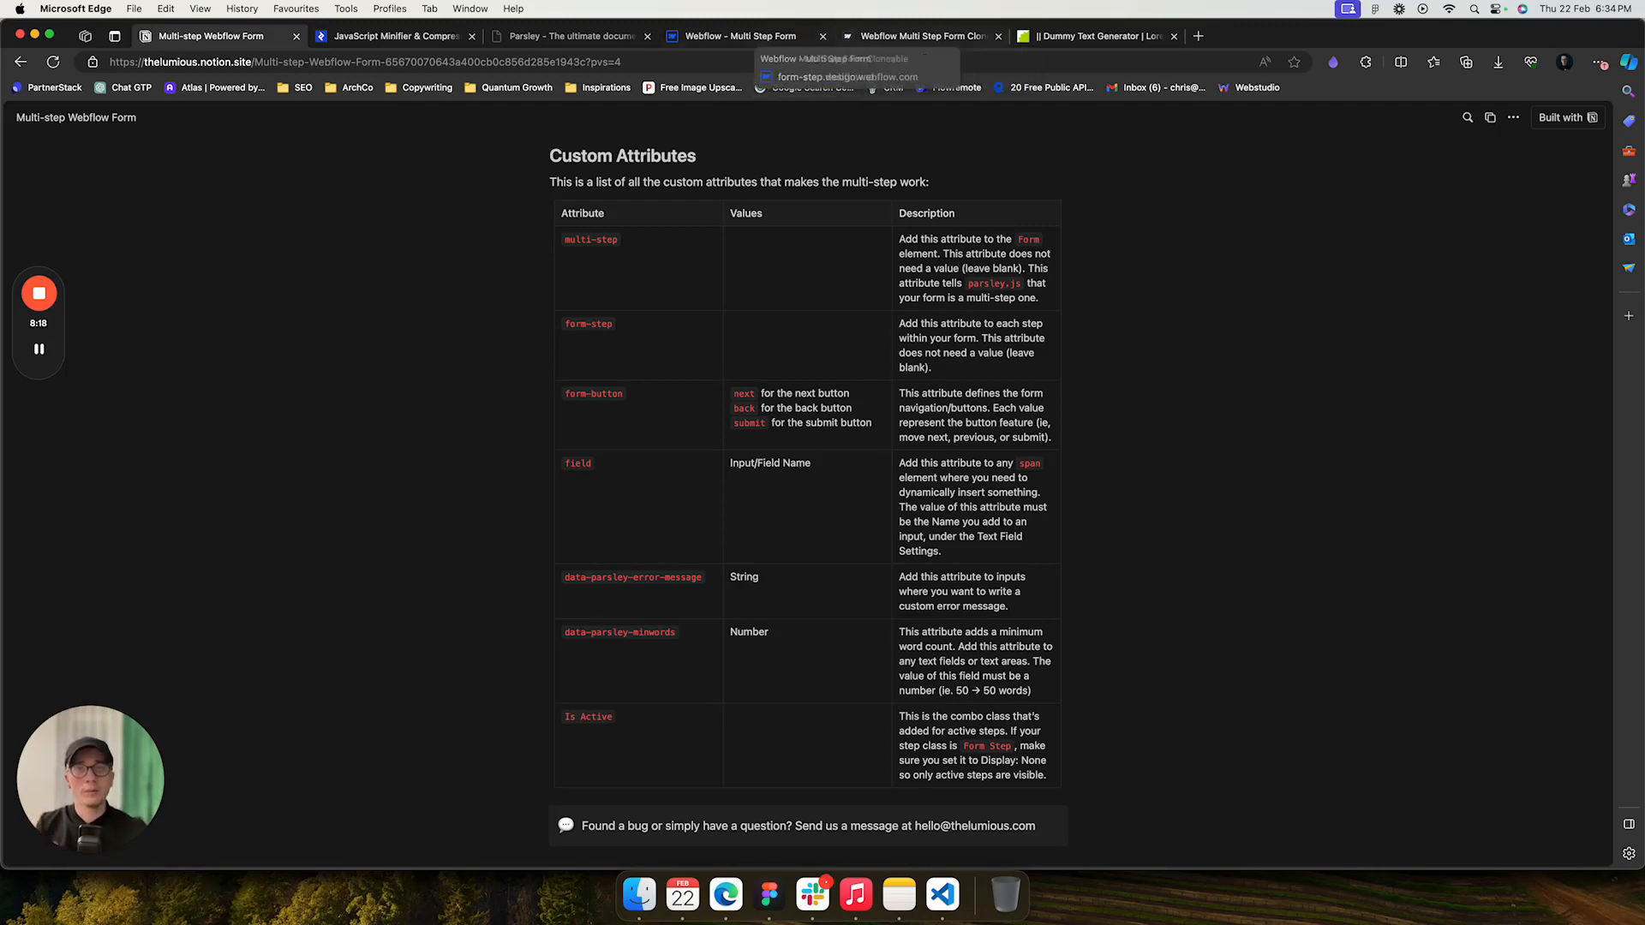
click(741, 36)
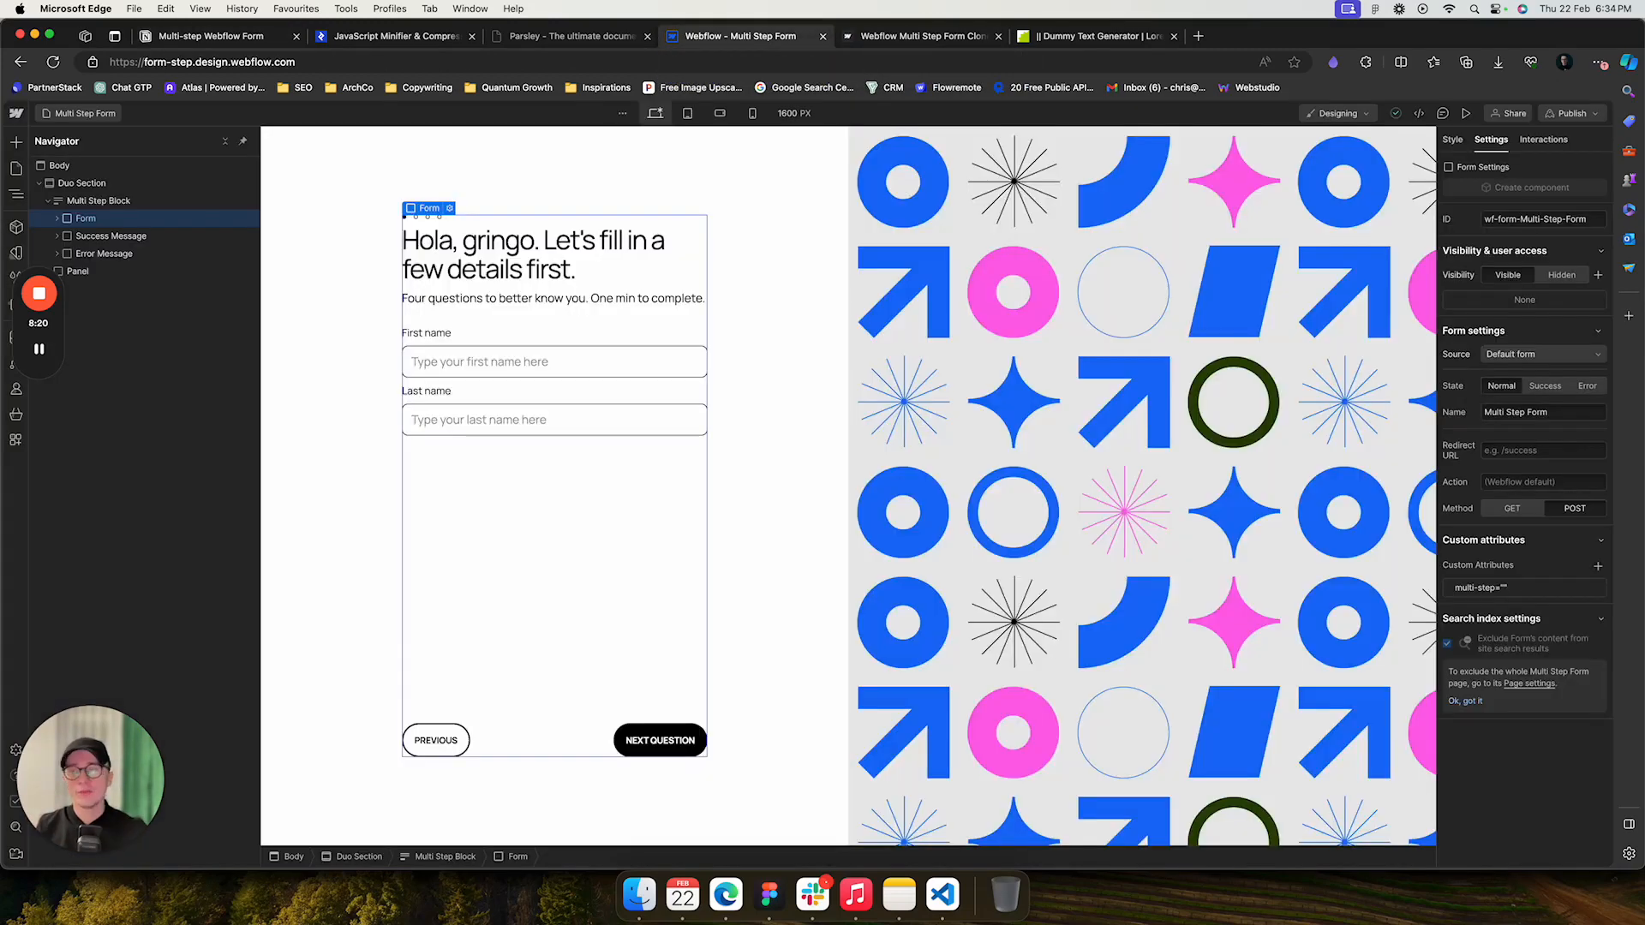
click(58, 218)
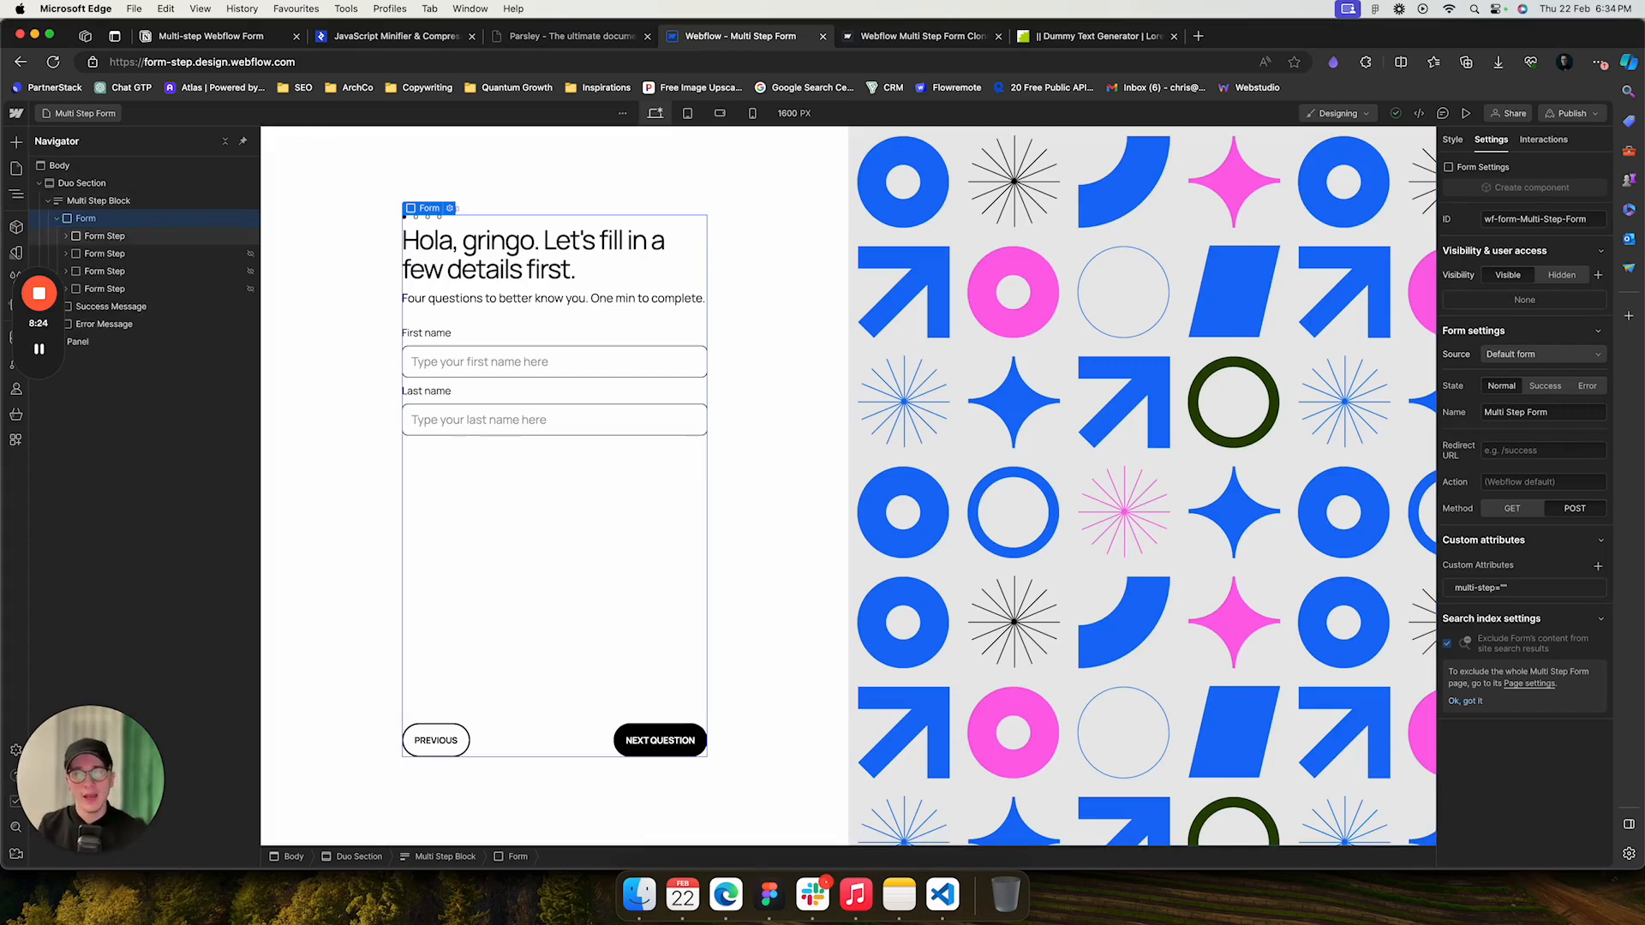
click(105, 235)
click(105, 254)
click(105, 272)
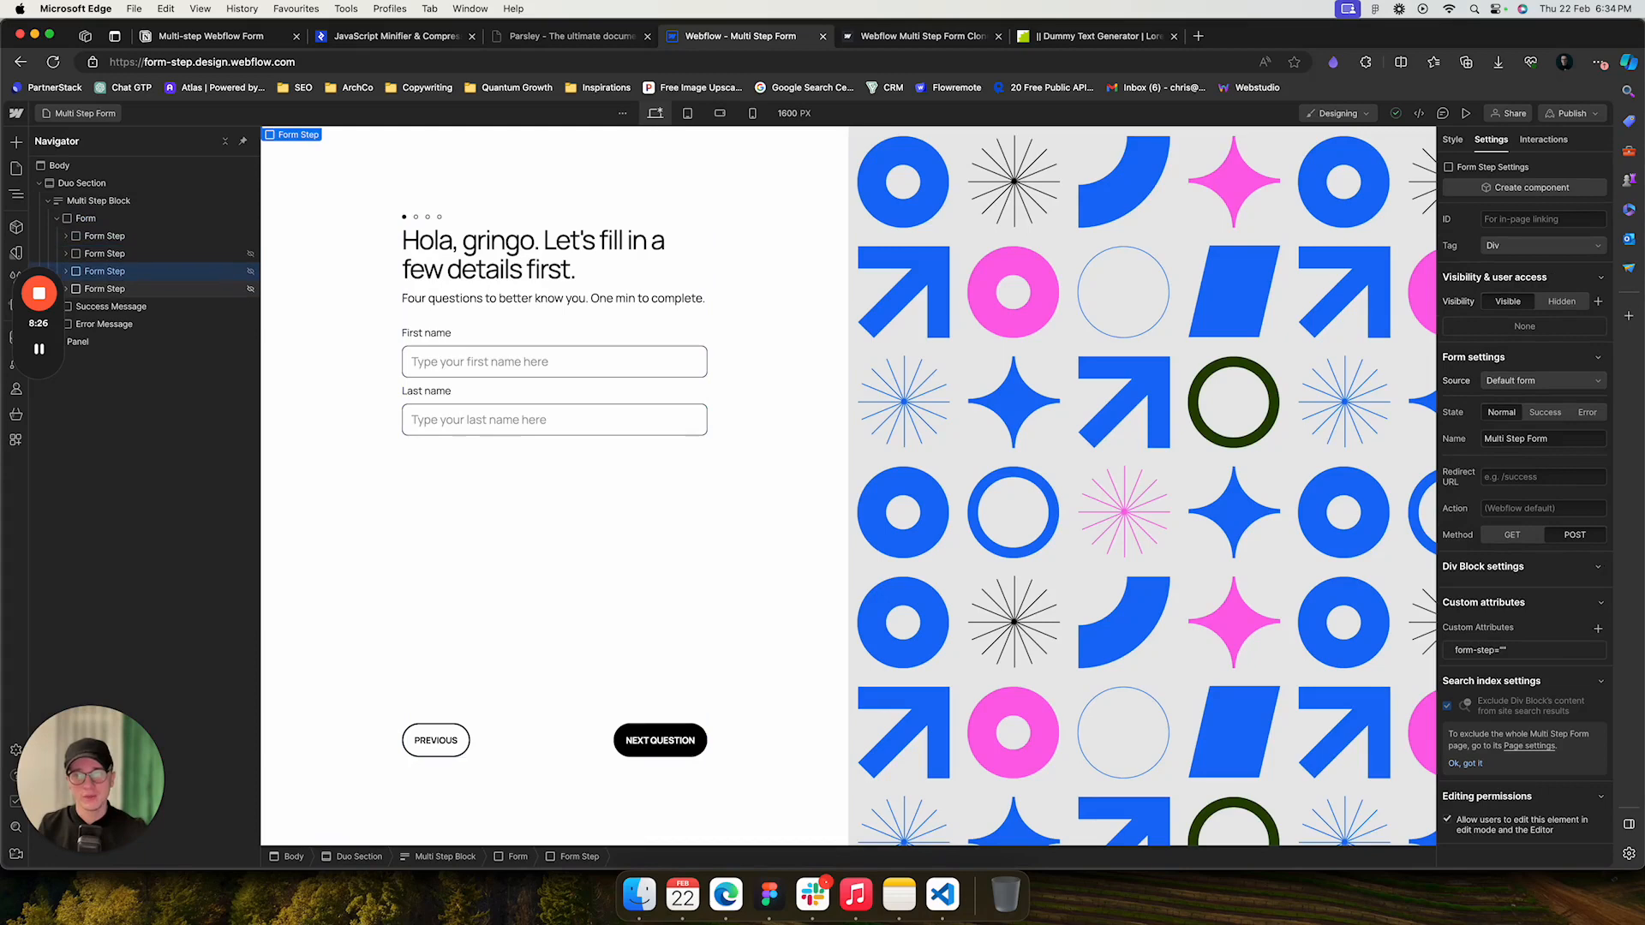
click(104, 235)
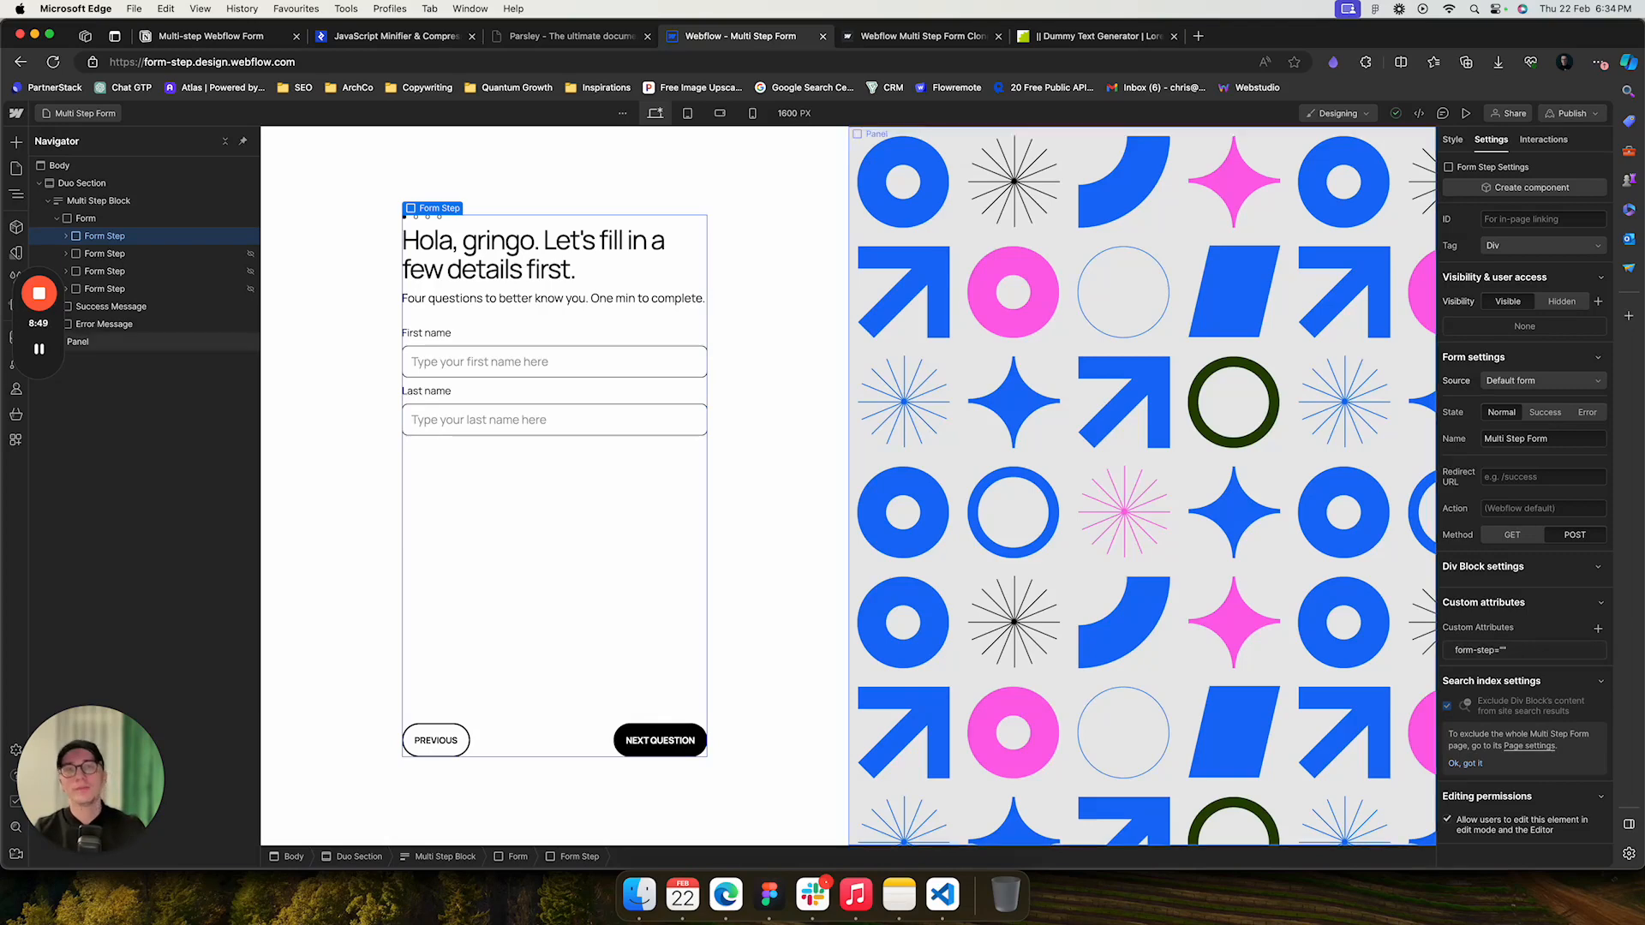
- Set the Form Step class's display to Flex so all steps appear on the canvas
click(211, 36)
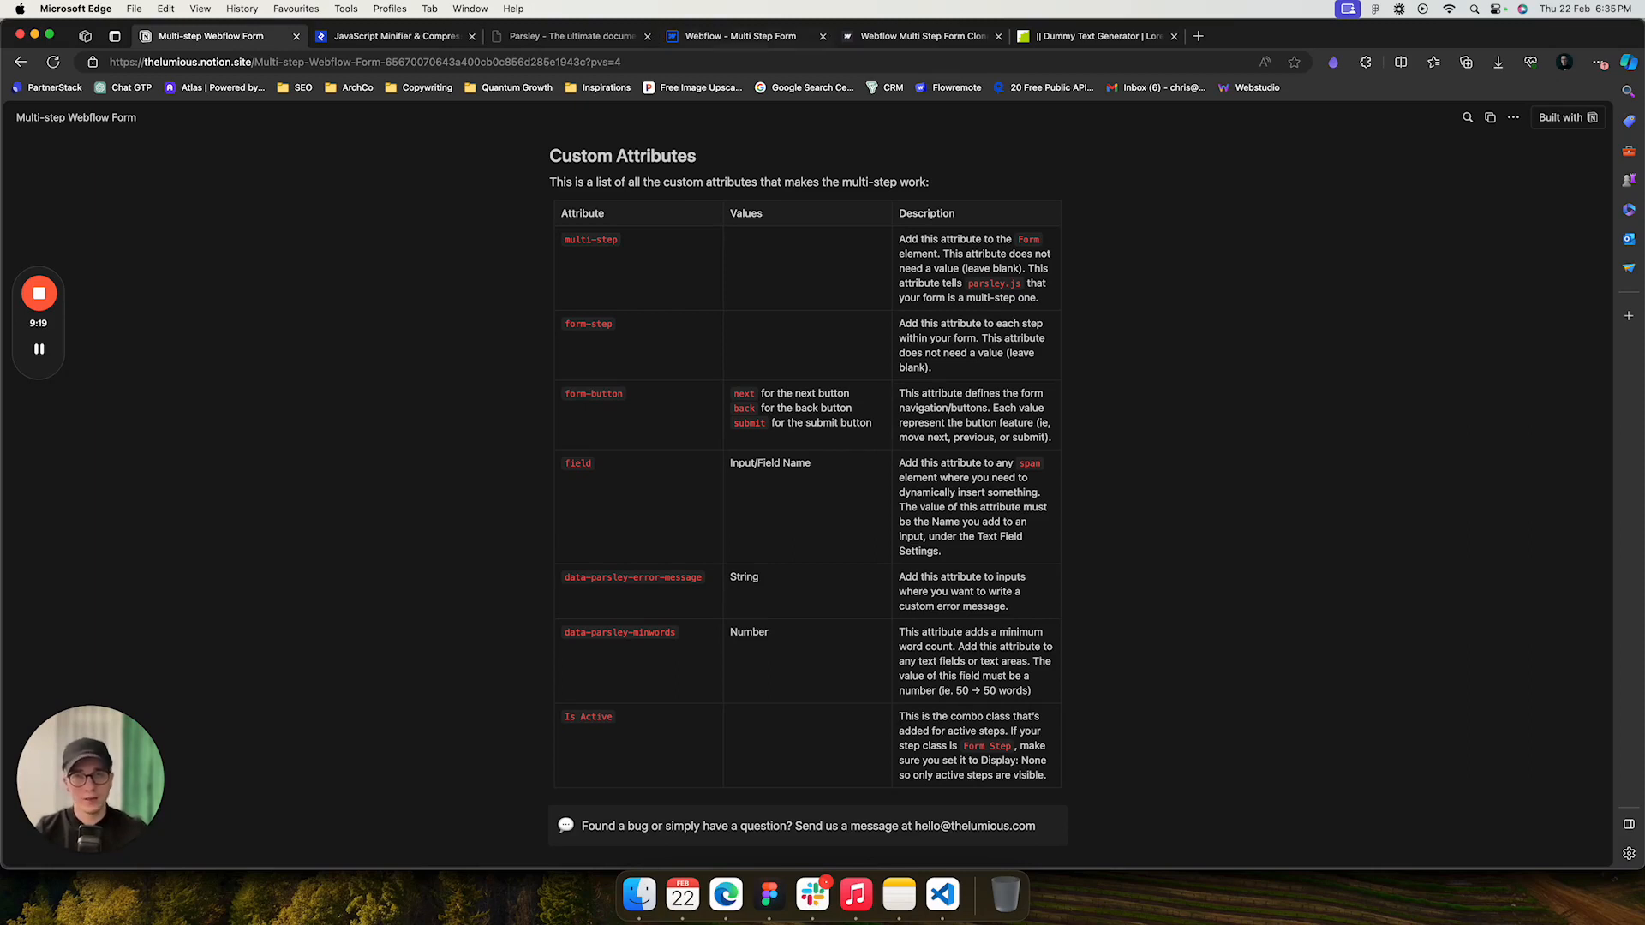
key(super+4)
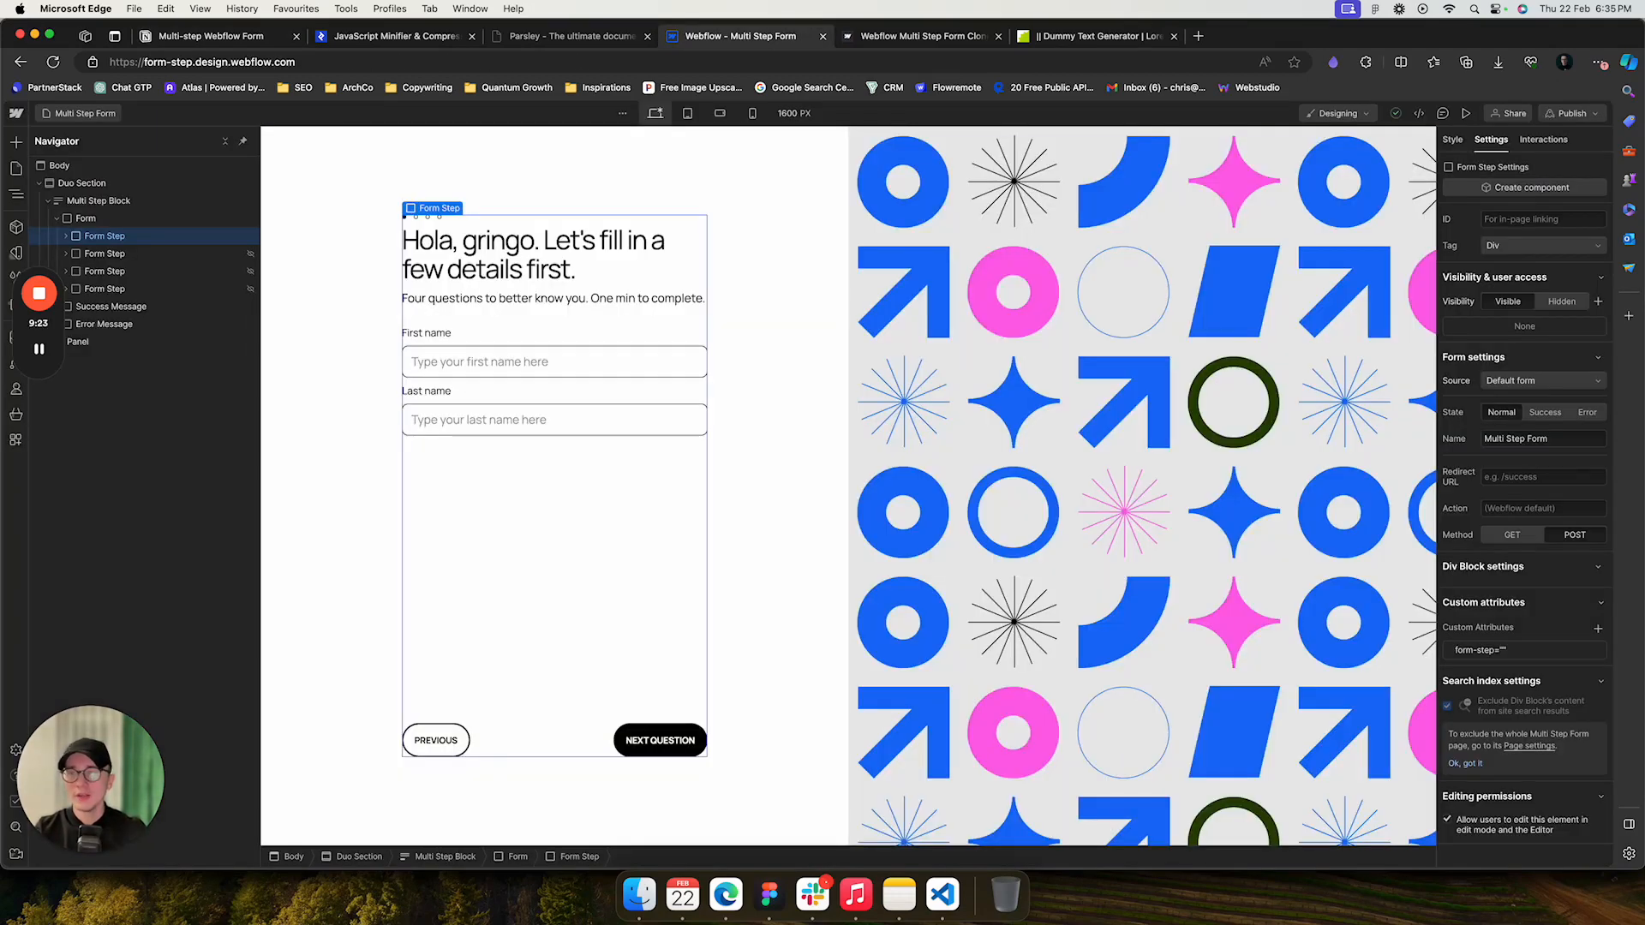
click(105, 253)
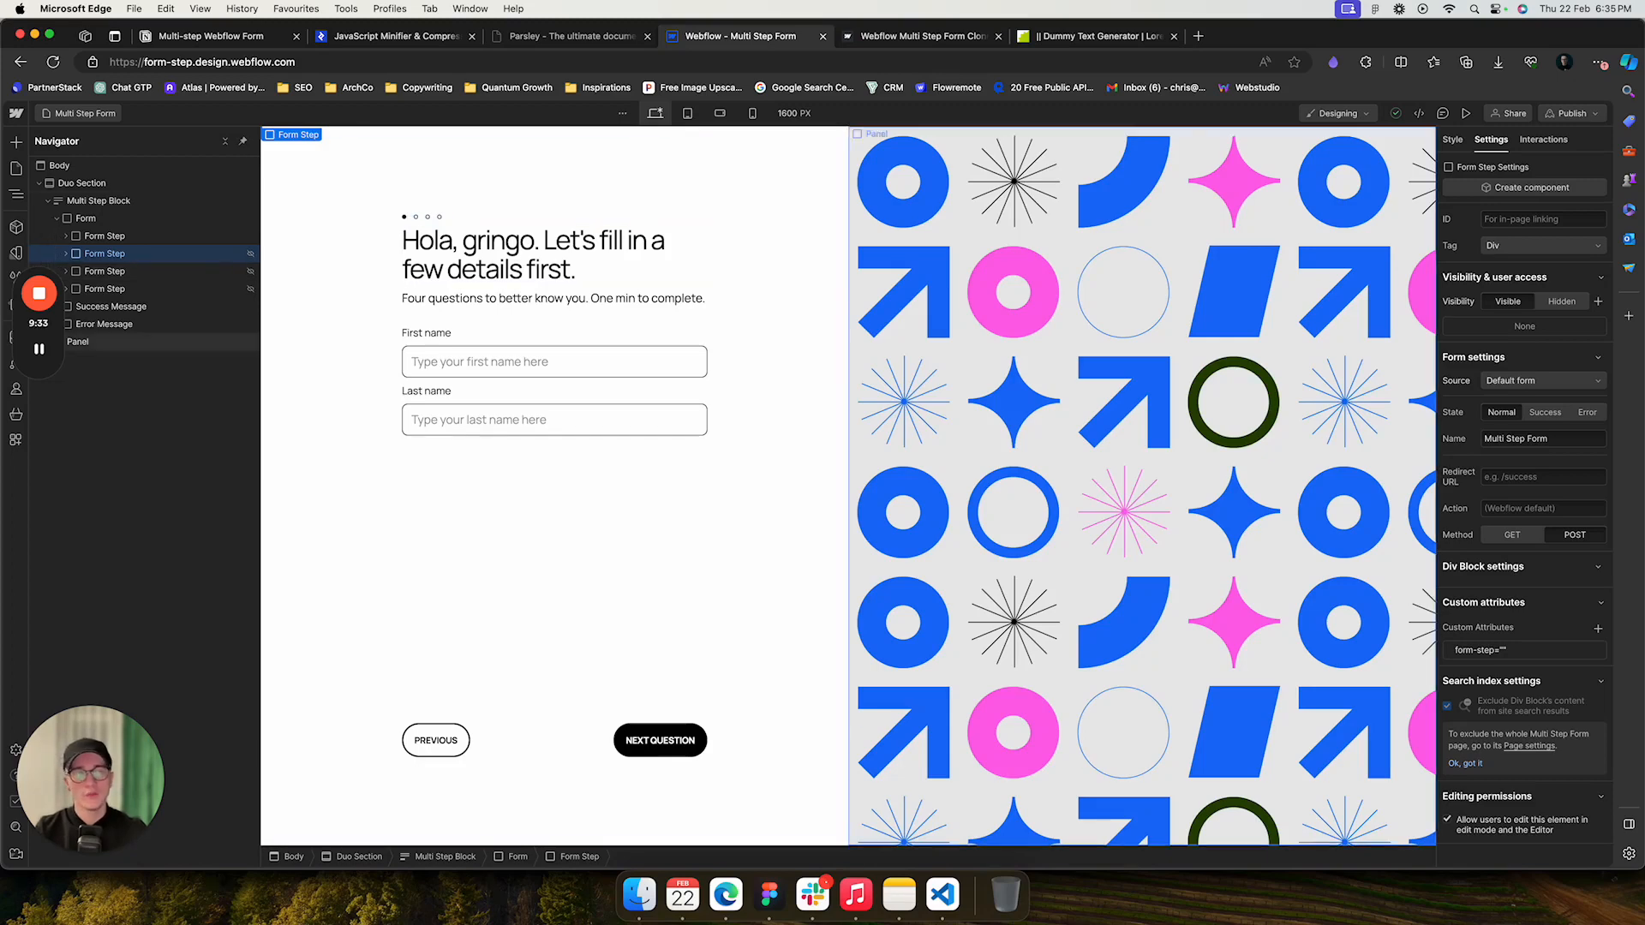
click(1452, 139)
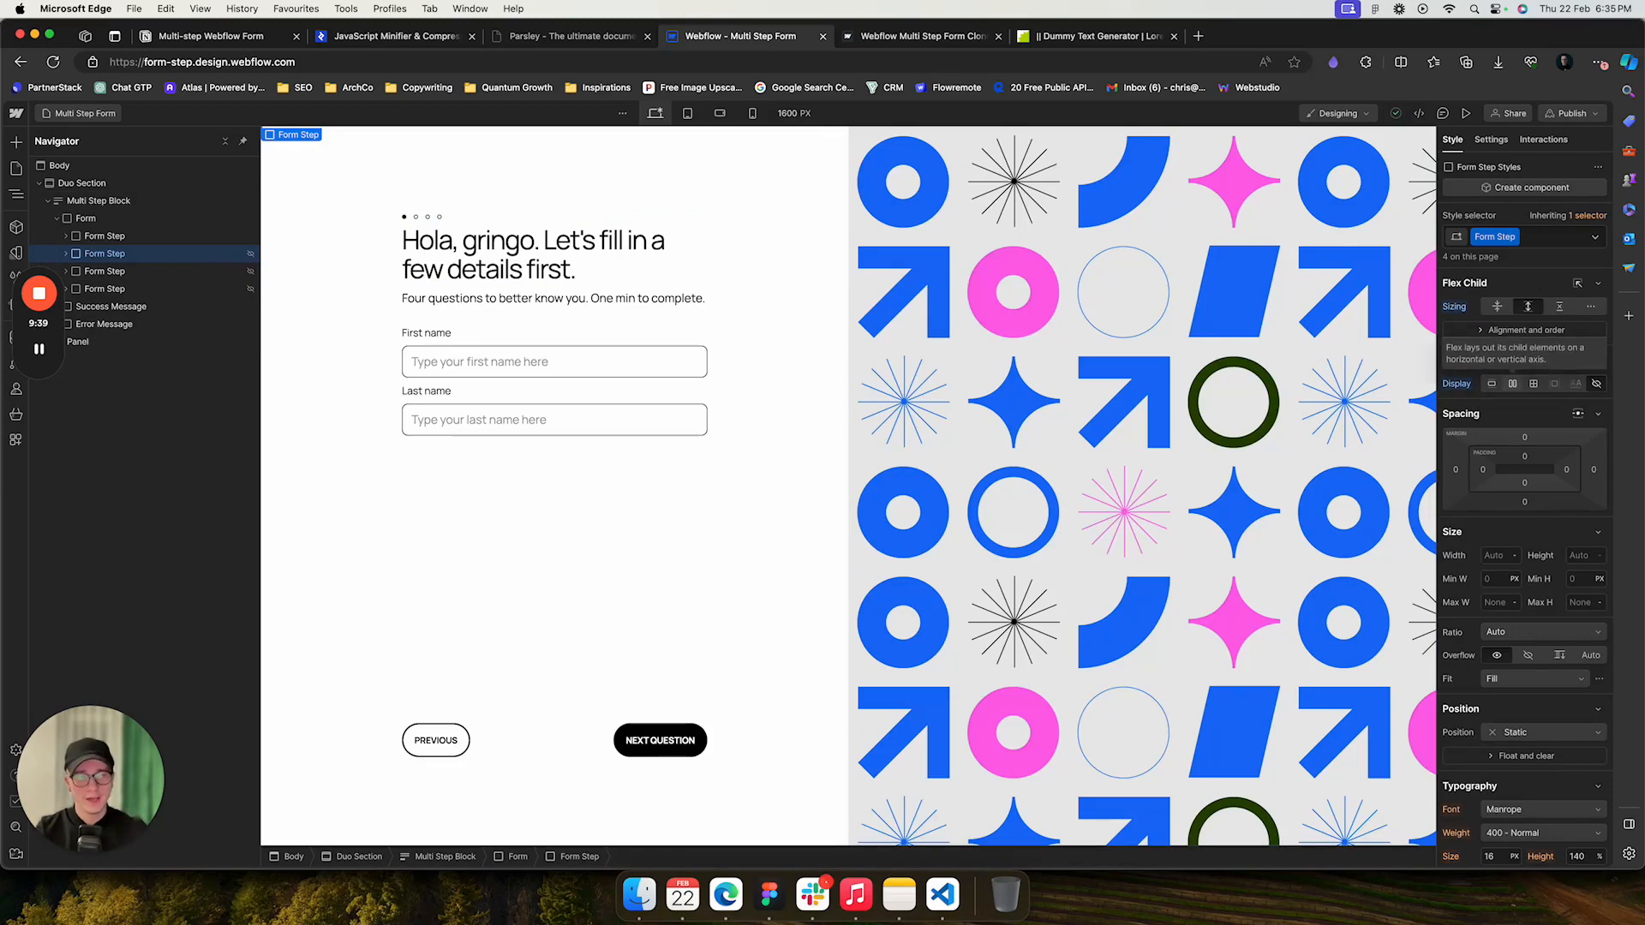
click(1512, 383)
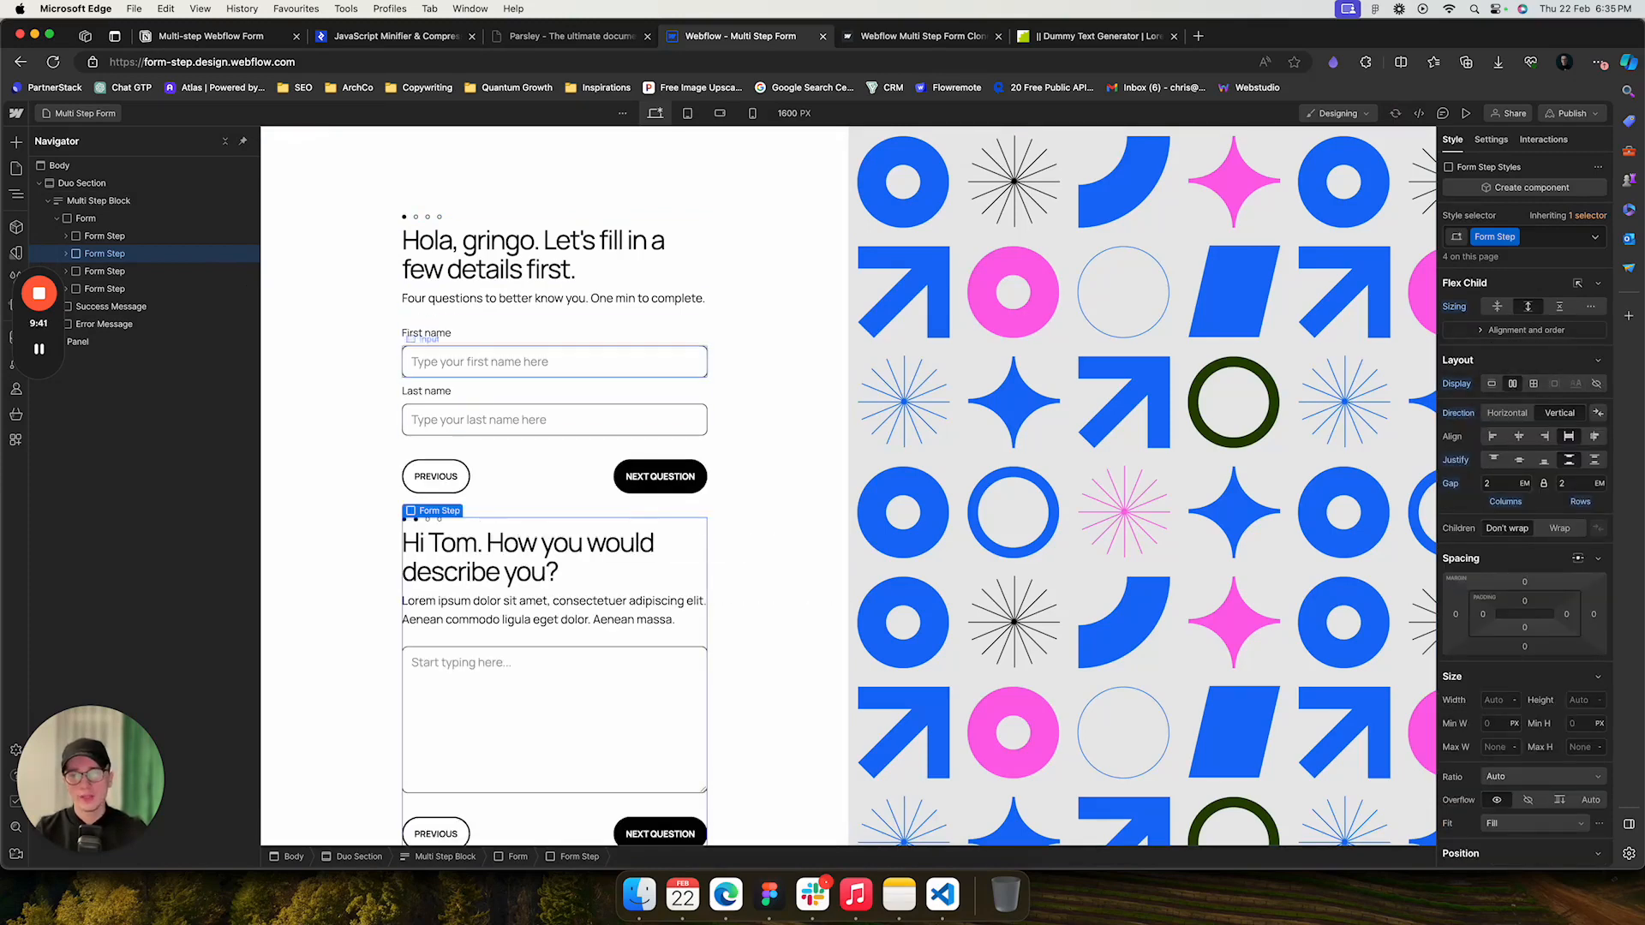
- Inspect the form-button attributes on the second step's Previous and Next Question buttons
scroll(554, 420, down, 2)
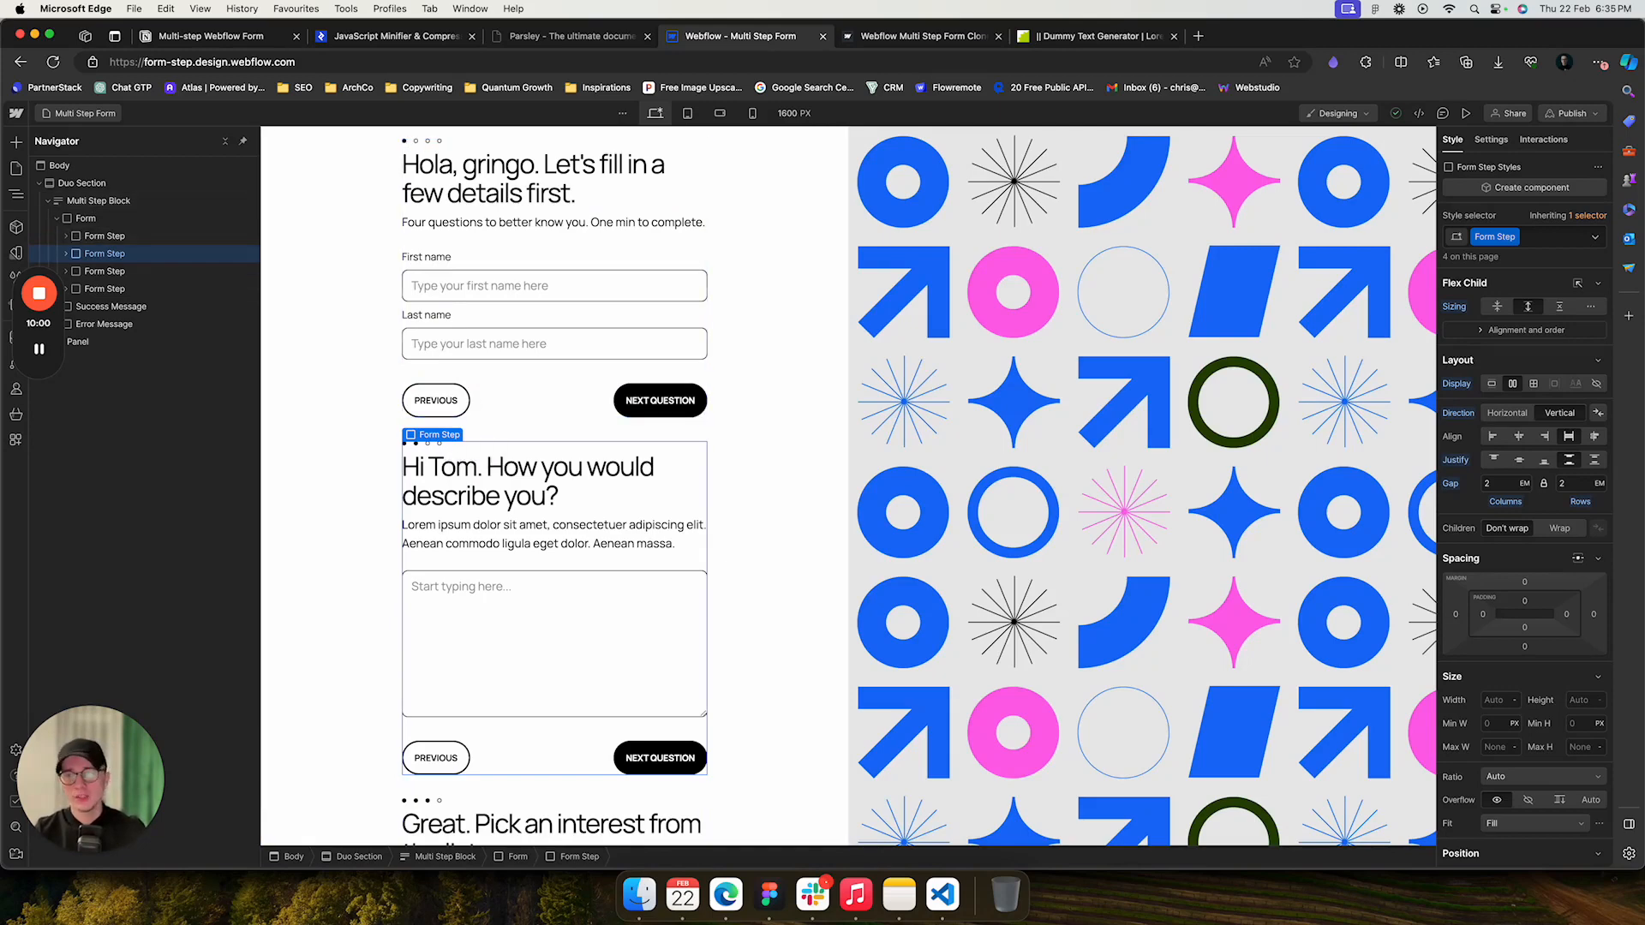
click(66, 254)
click(101, 272)
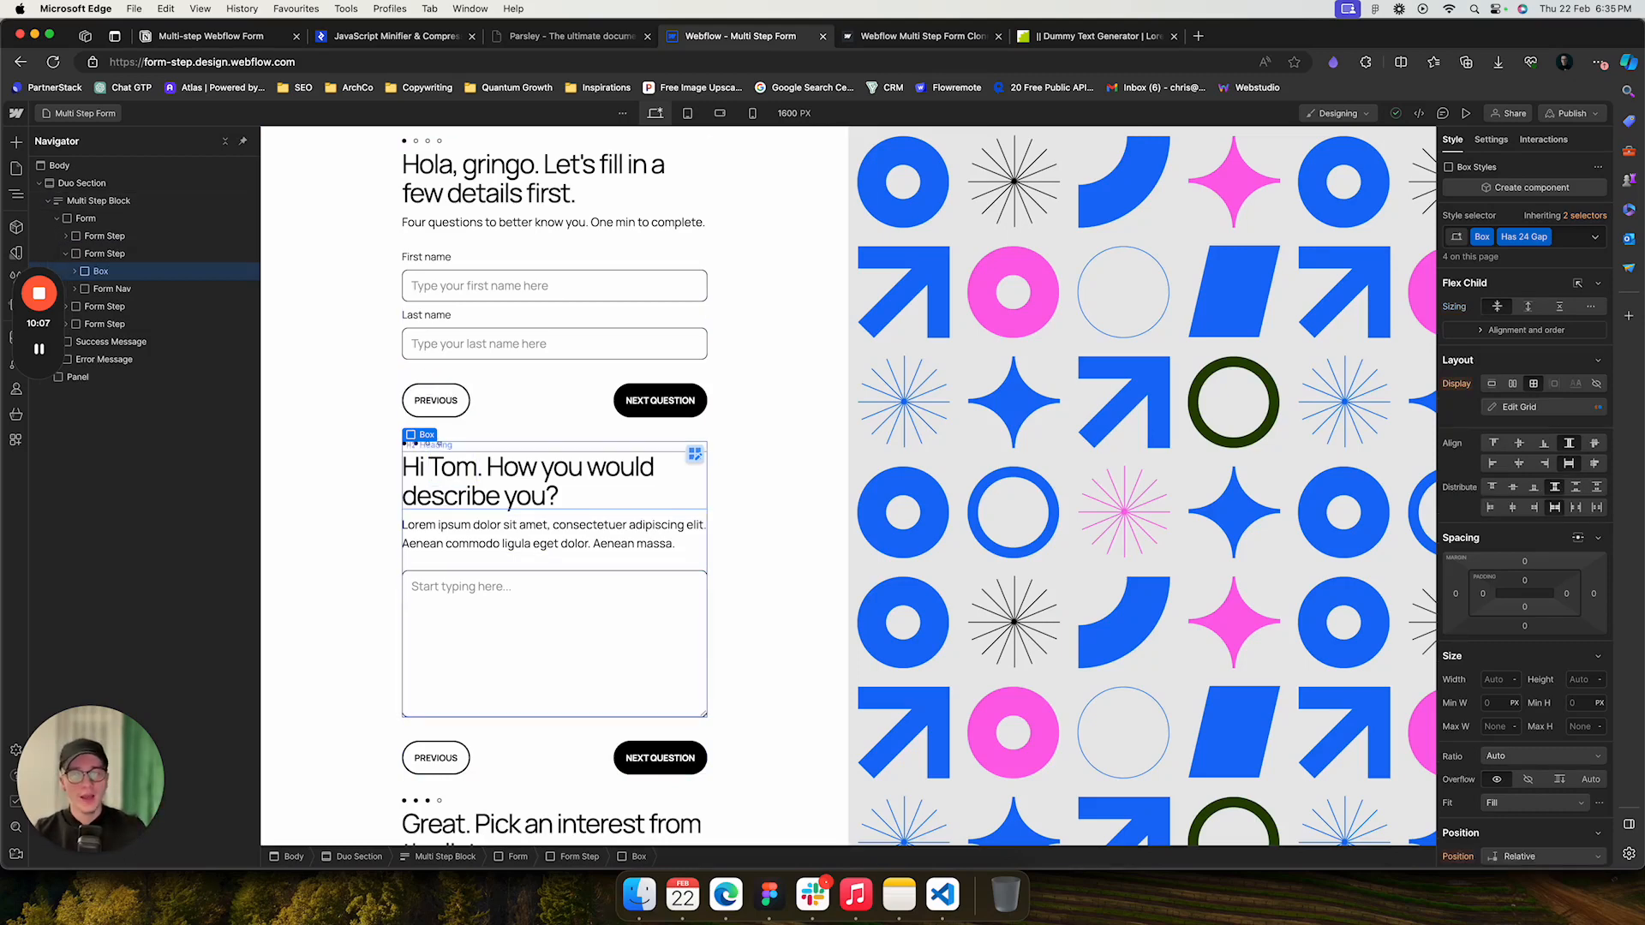
click(112, 289)
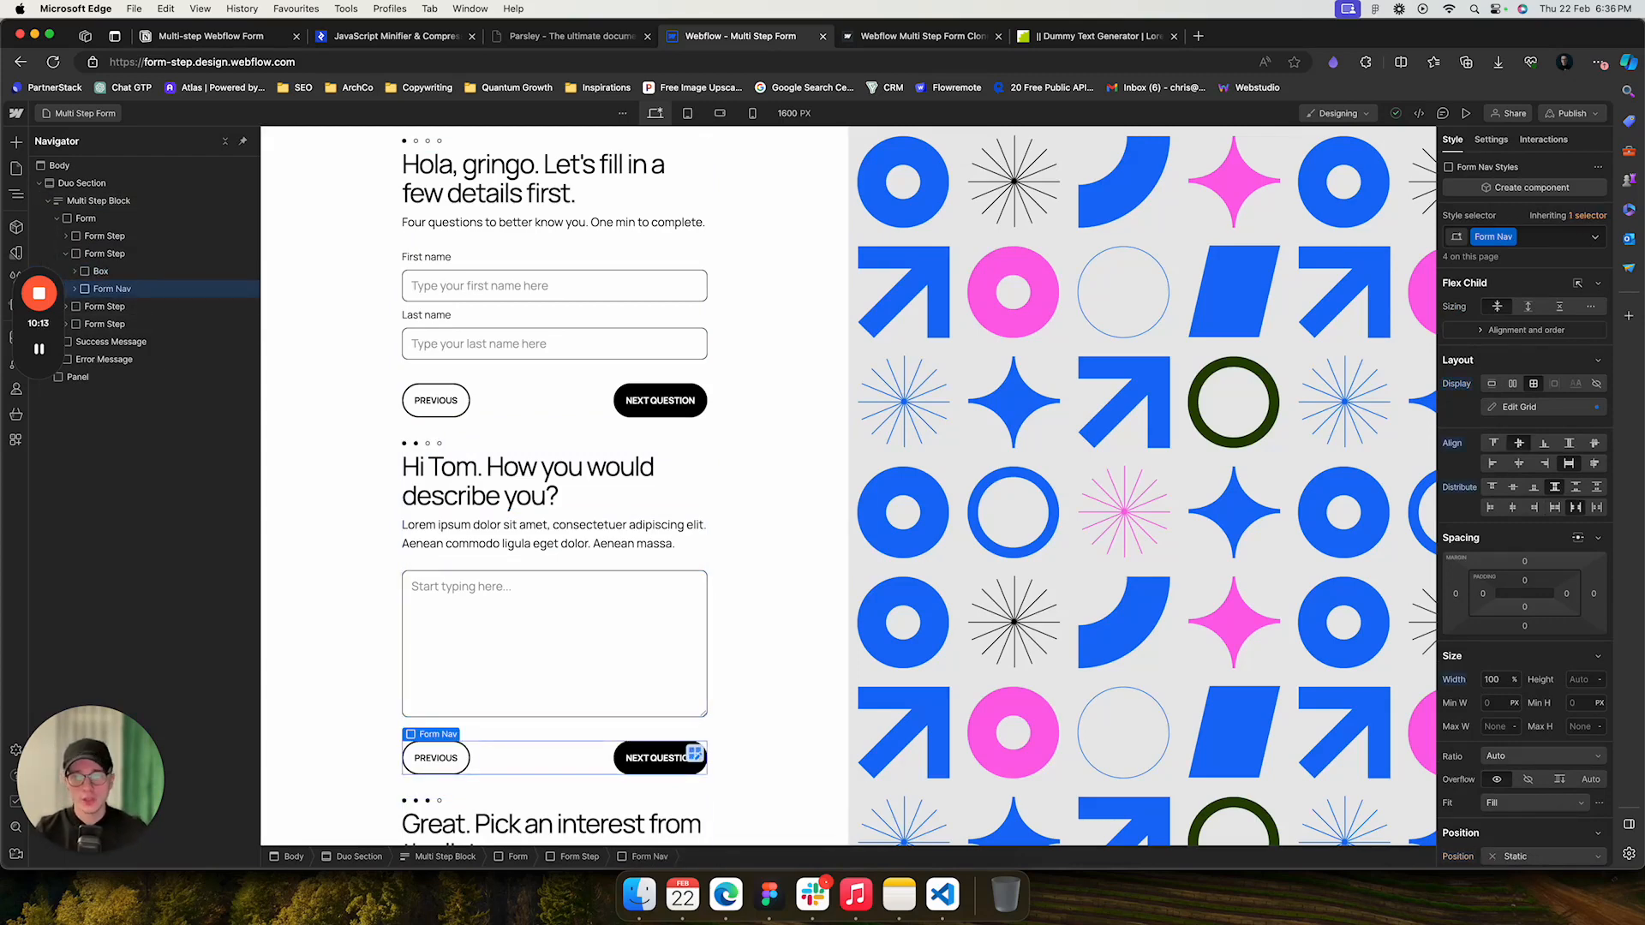
click(433, 398)
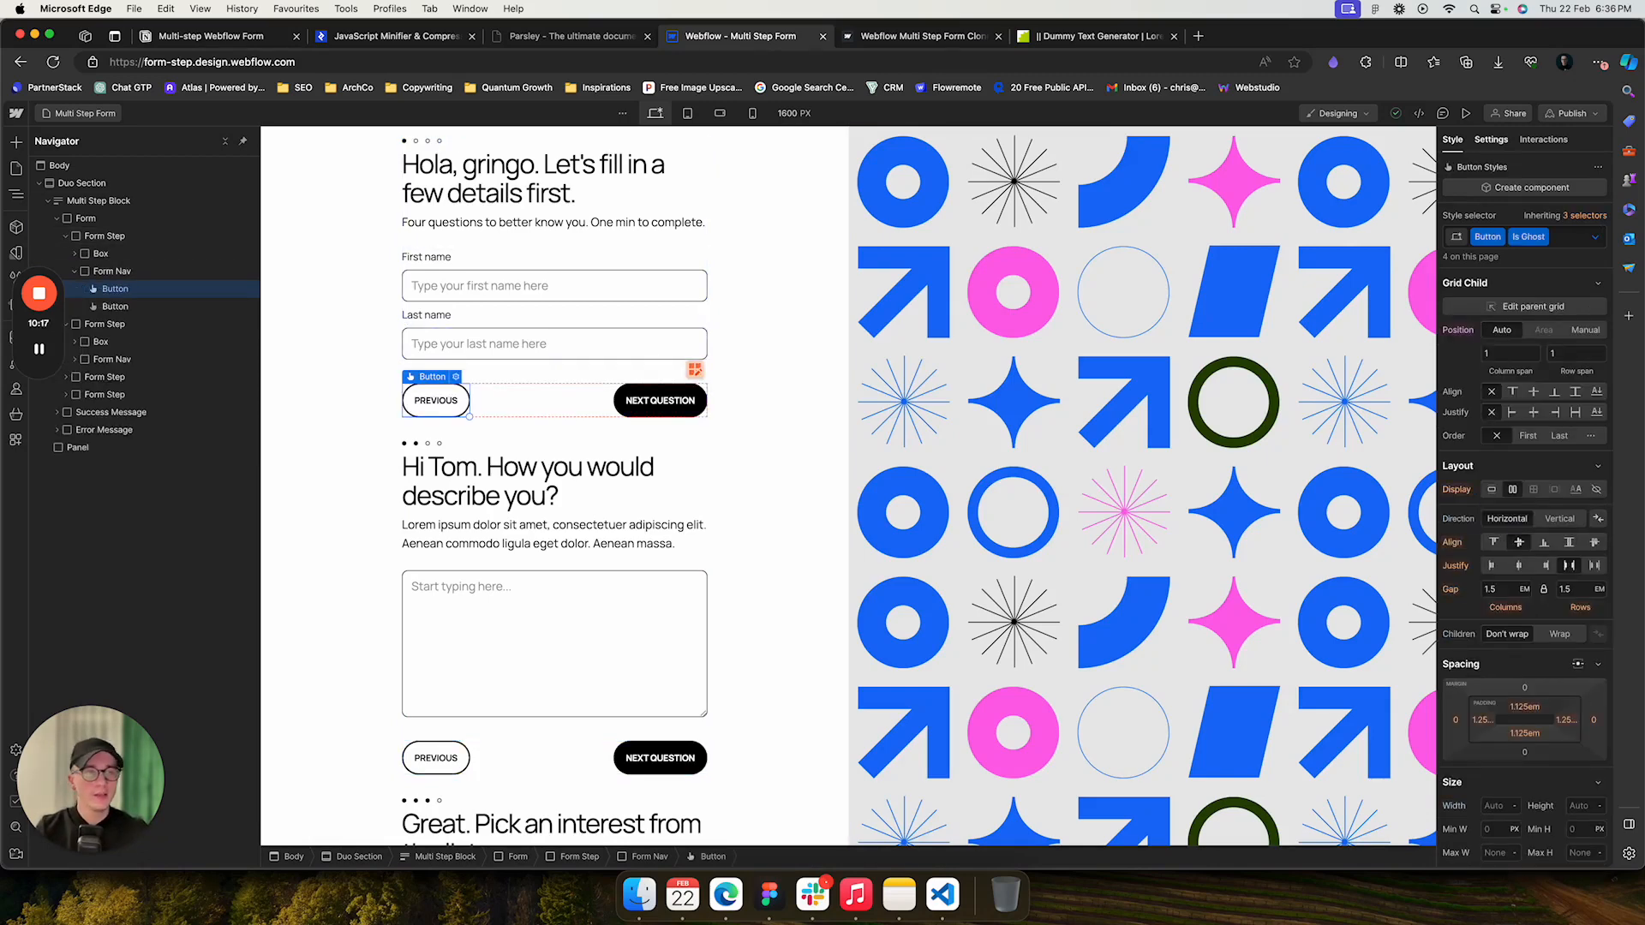
click(1490, 140)
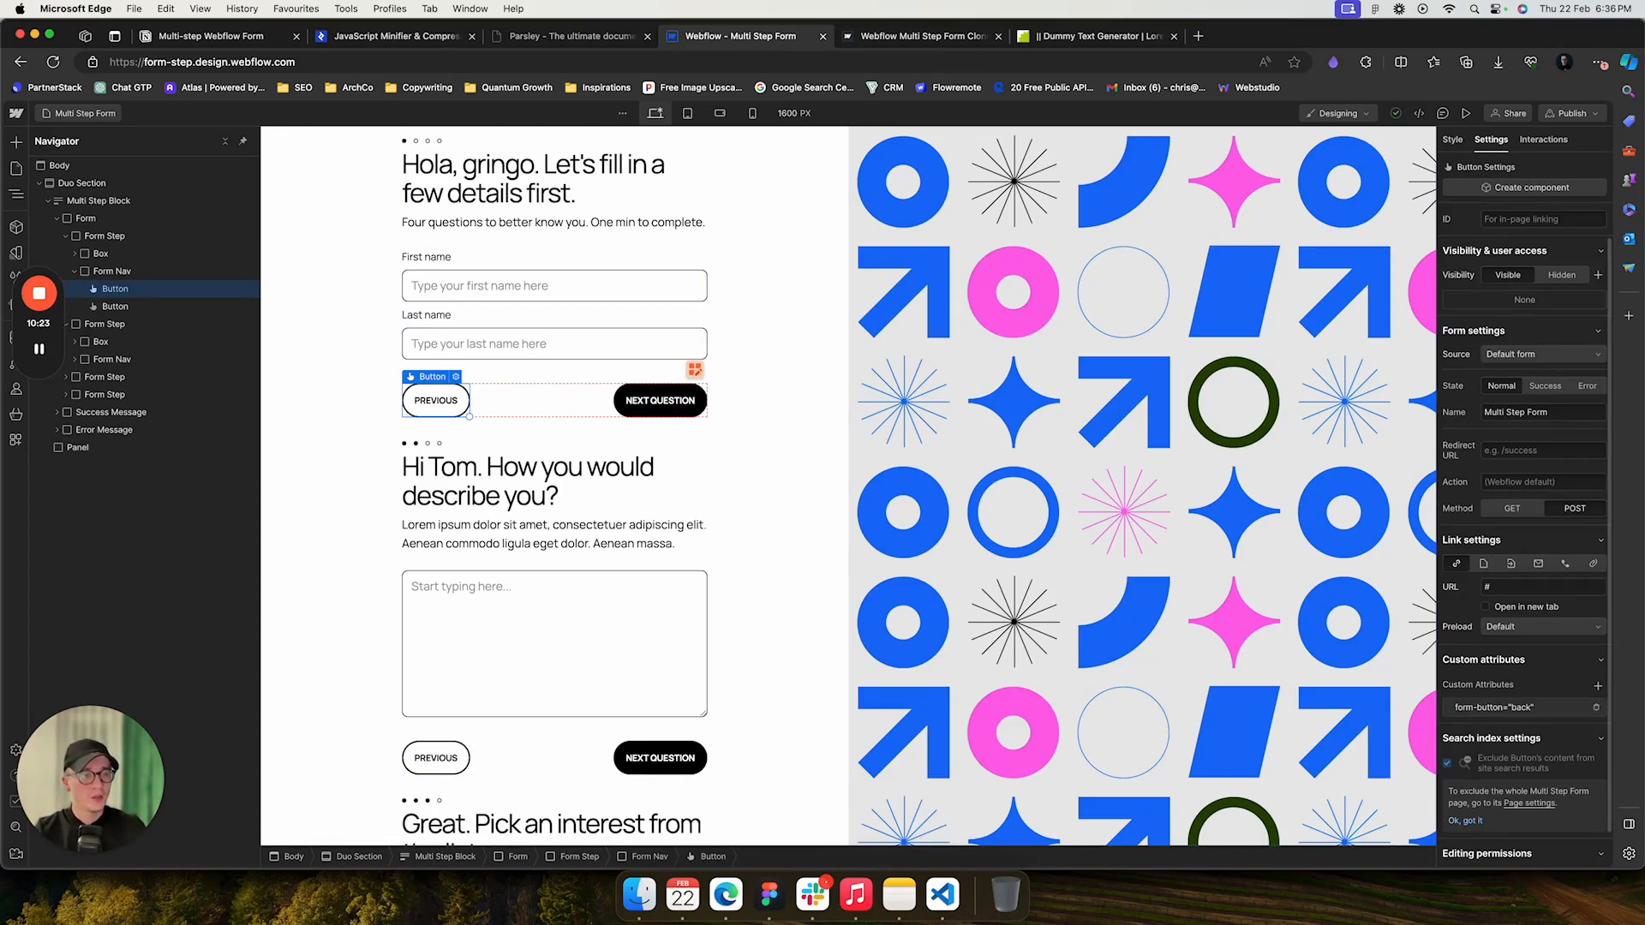
click(1494, 707)
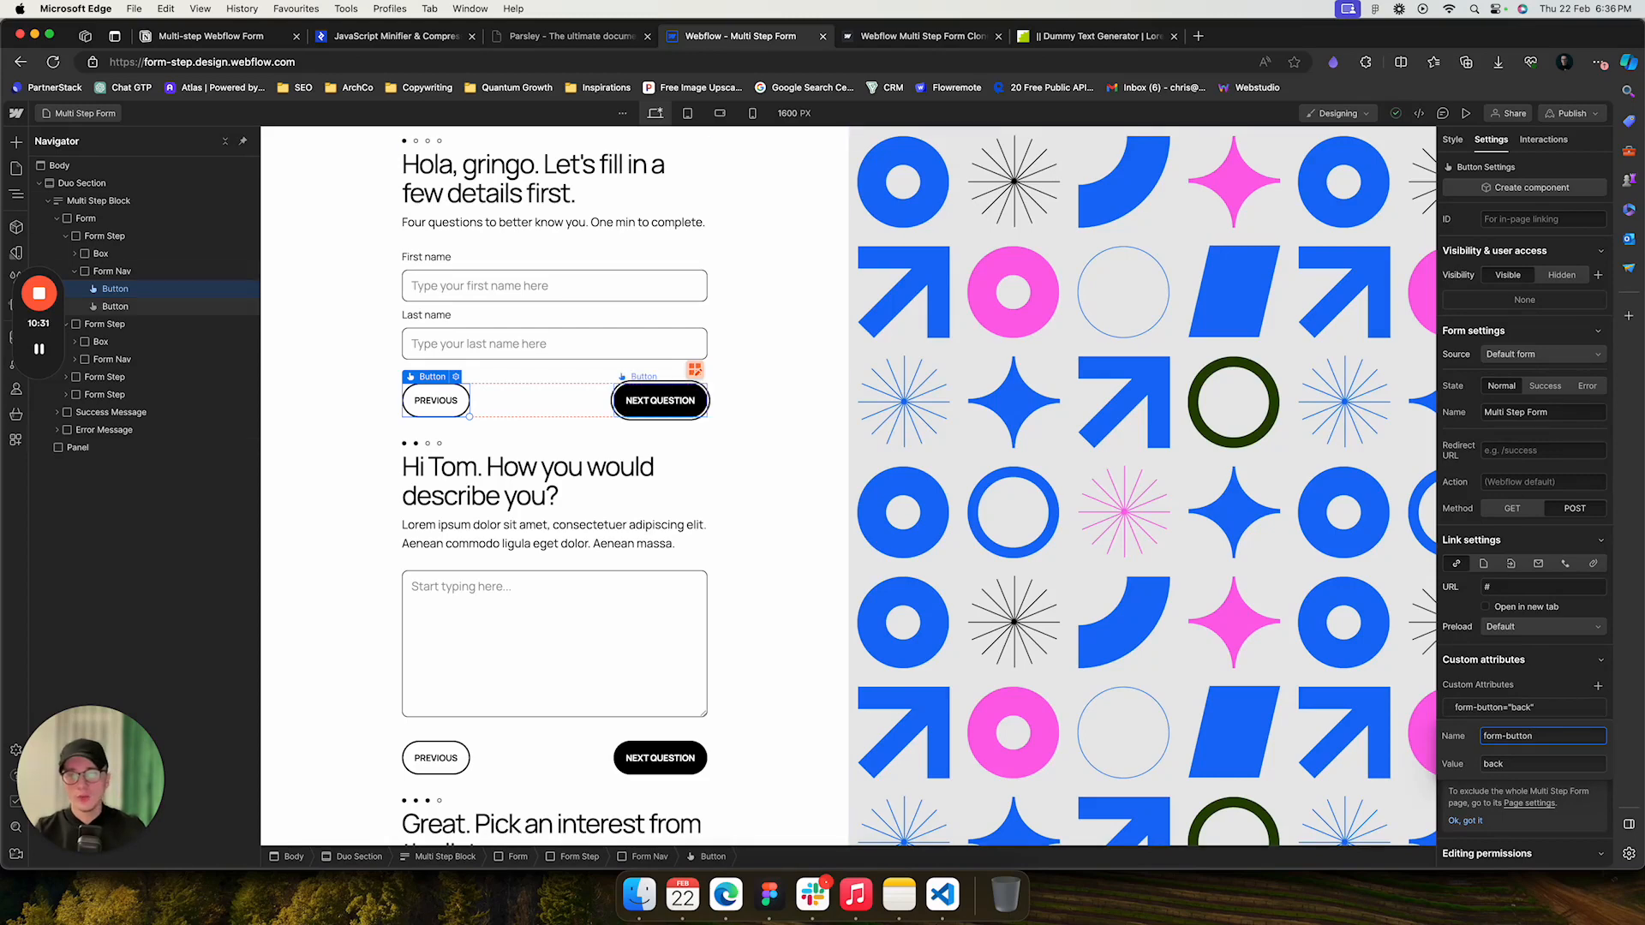
click(659, 400)
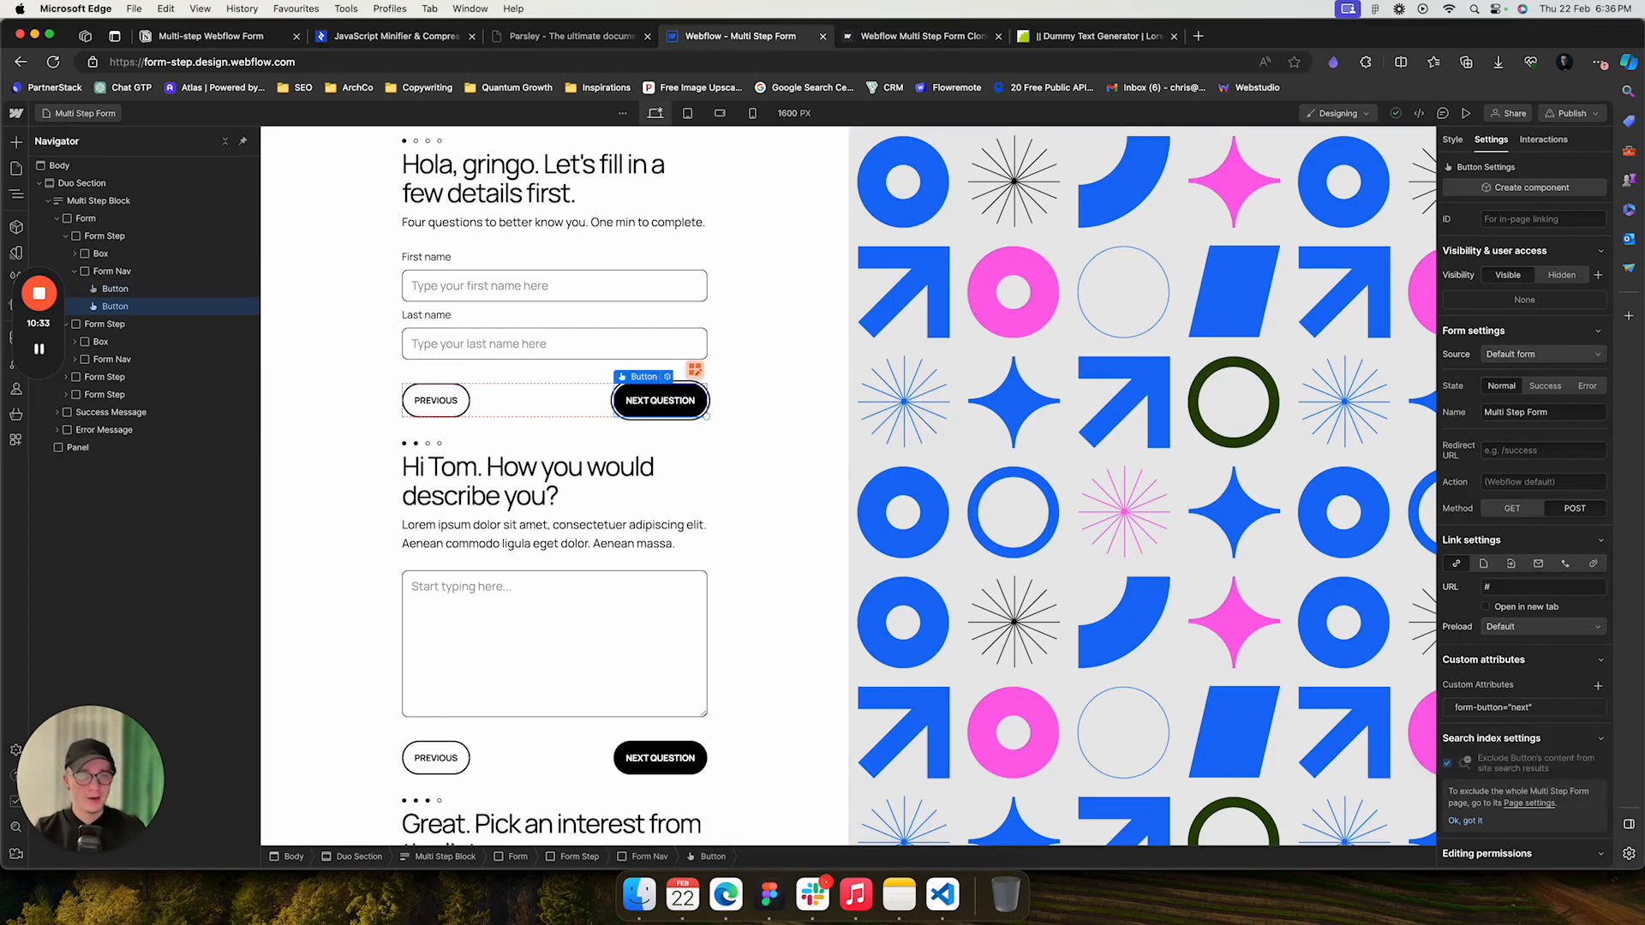
click(1508, 706)
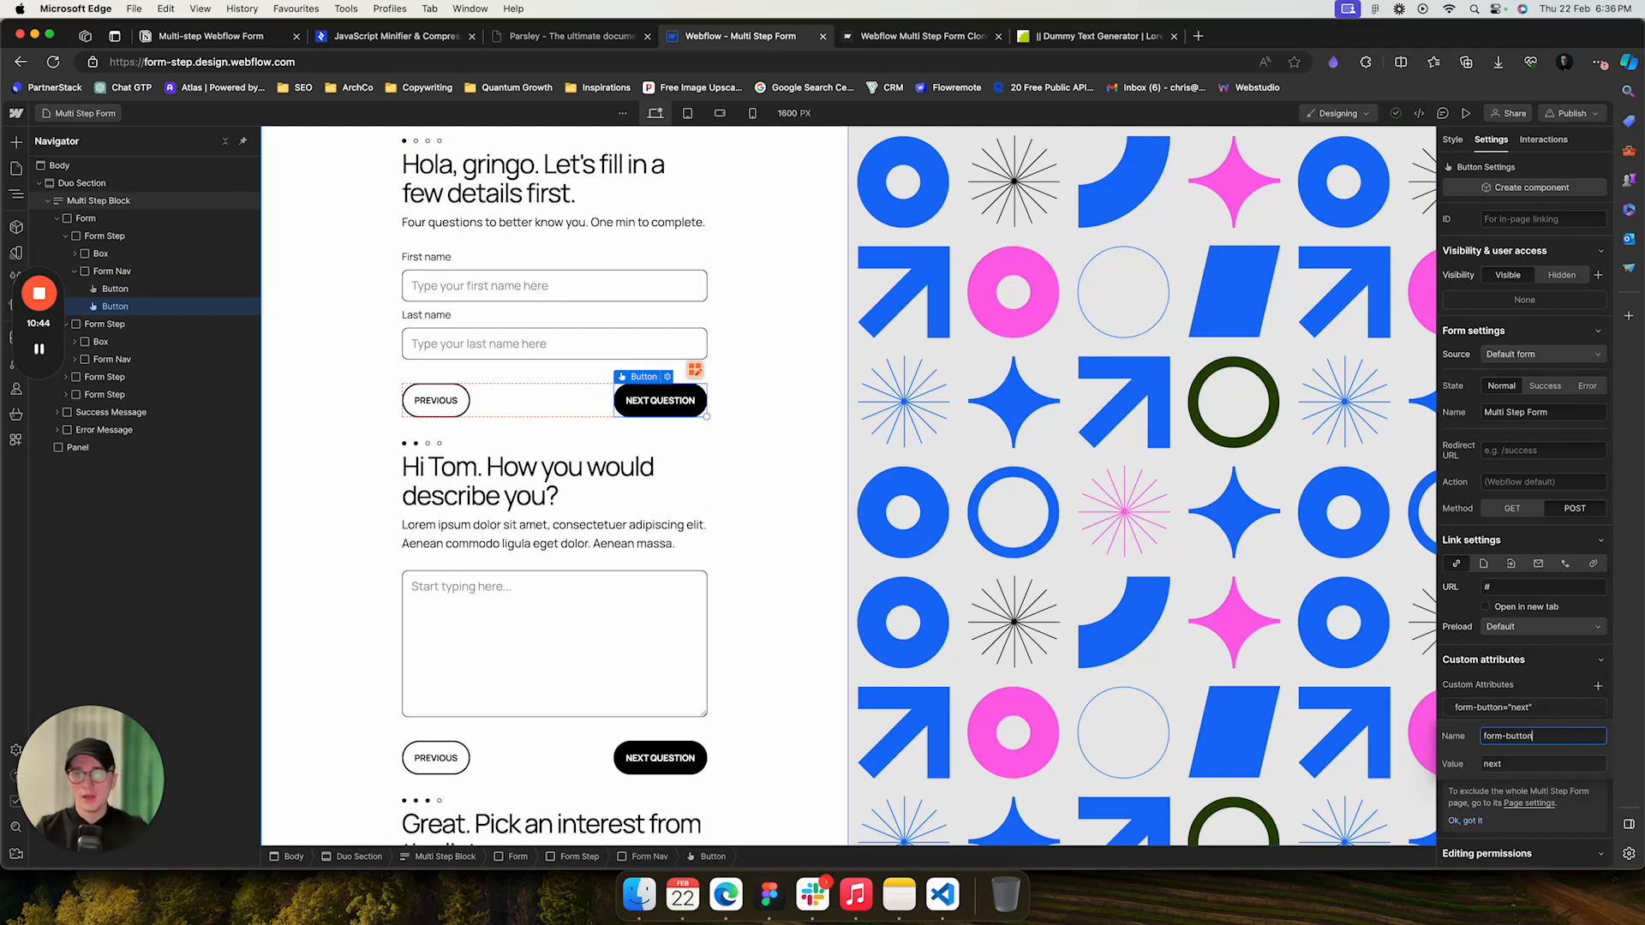
- Inspect the Submit button's form-button attribute and its Form Nav in the last step
click(85, 218)
scroll(554, 536, down, 1)
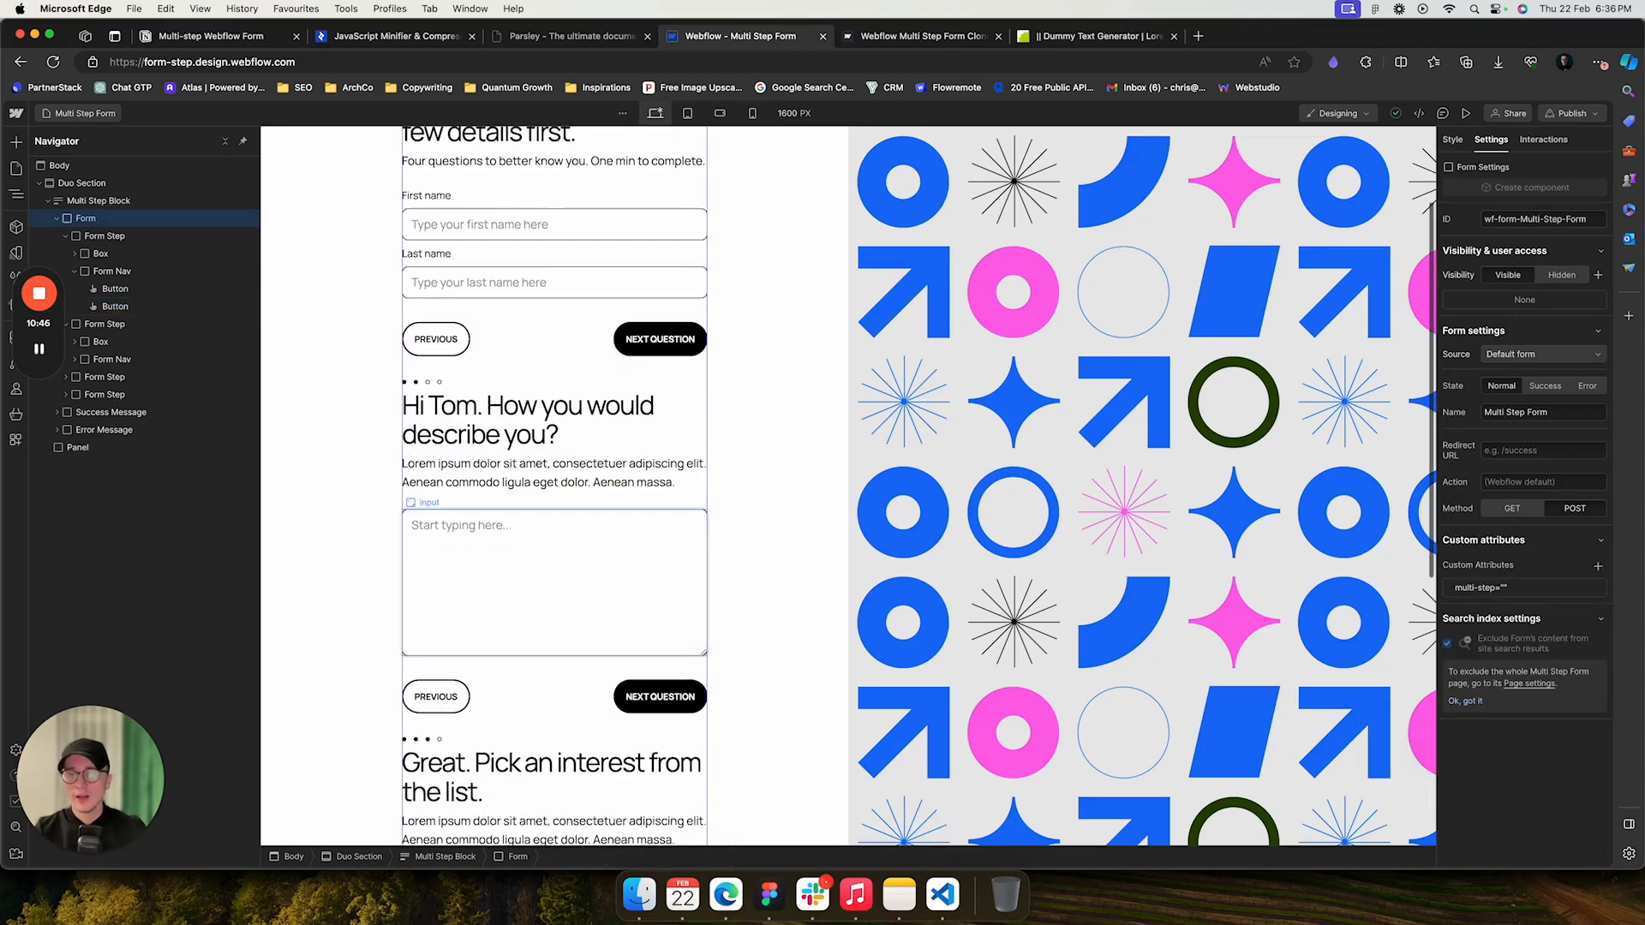
scroll(555, 484, down, 8)
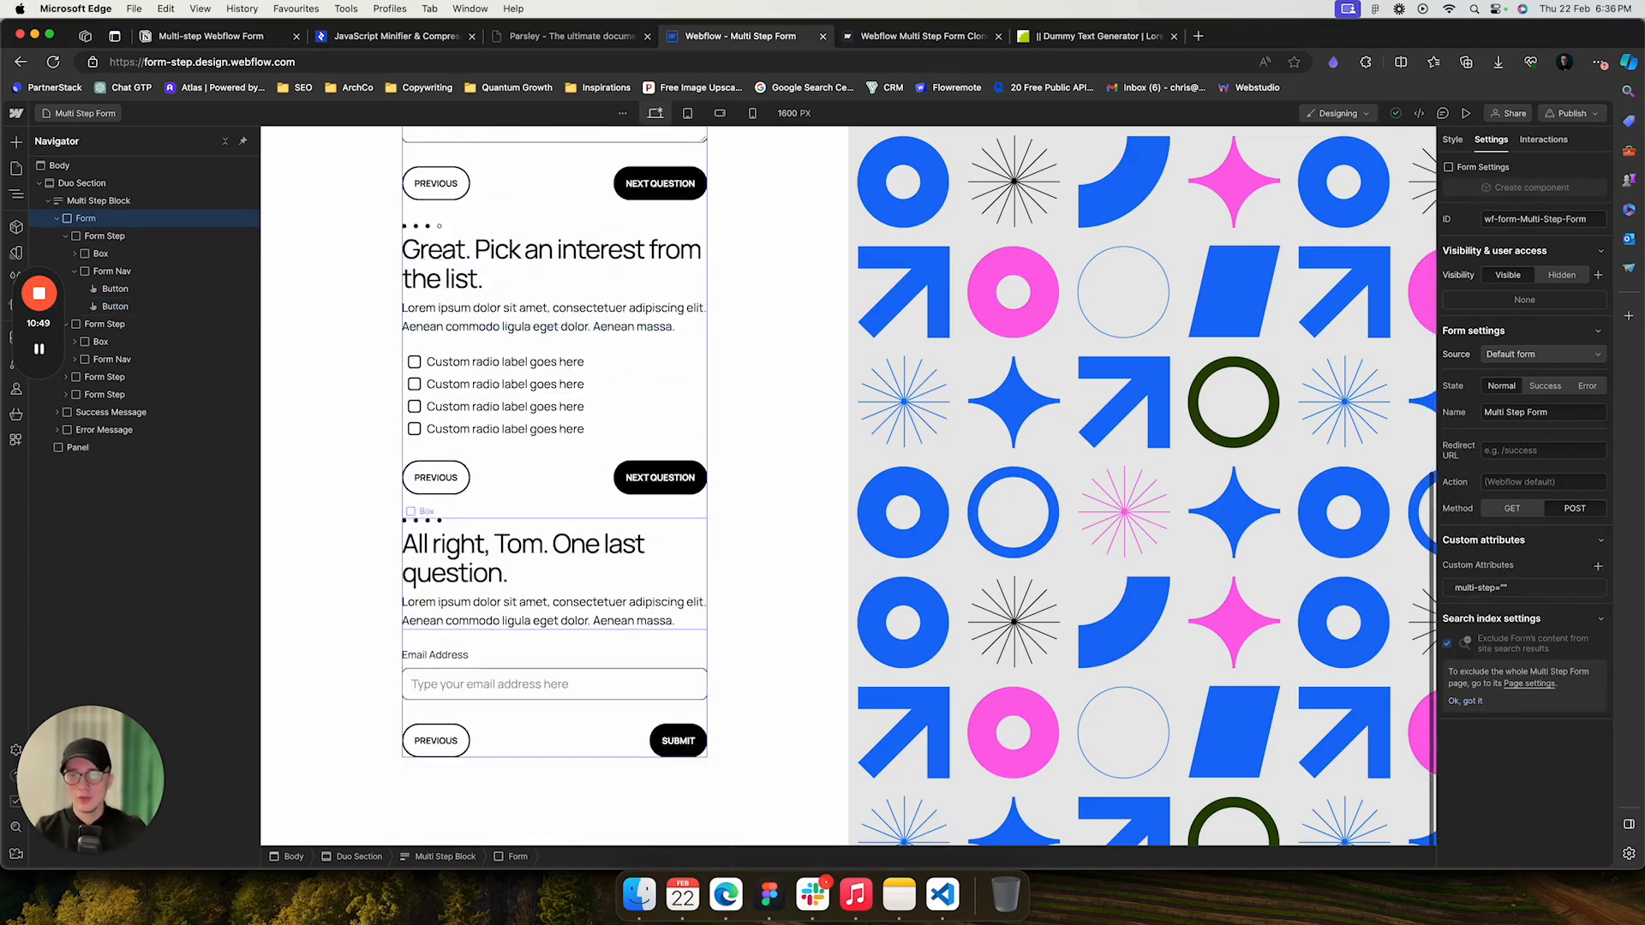
click(677, 740)
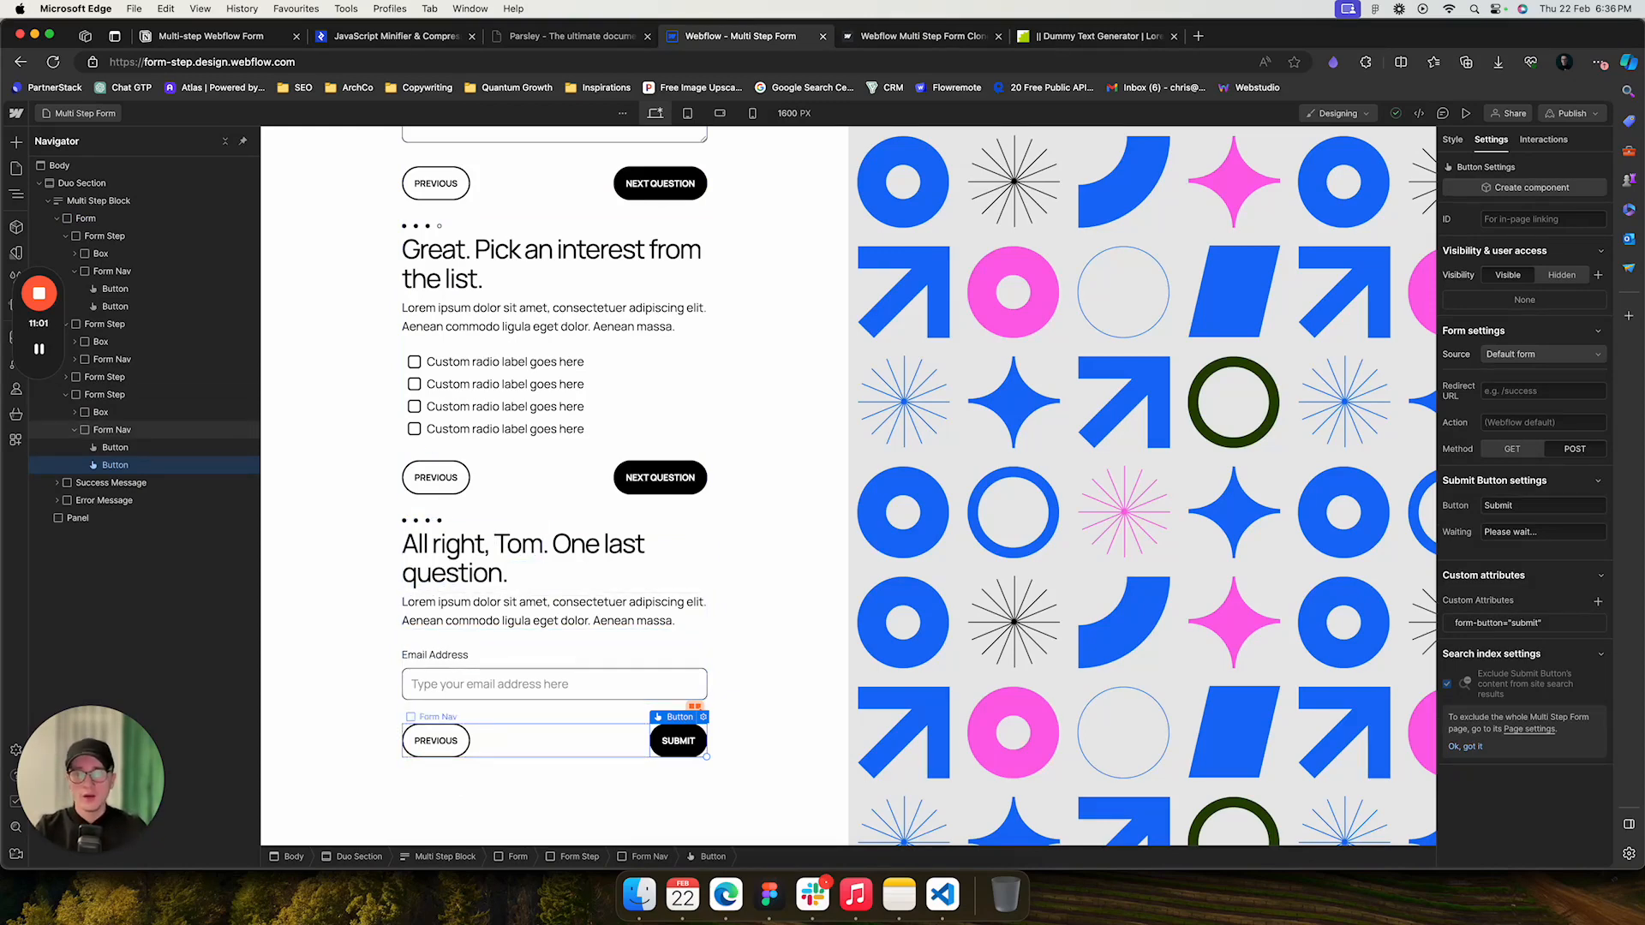
click(112, 429)
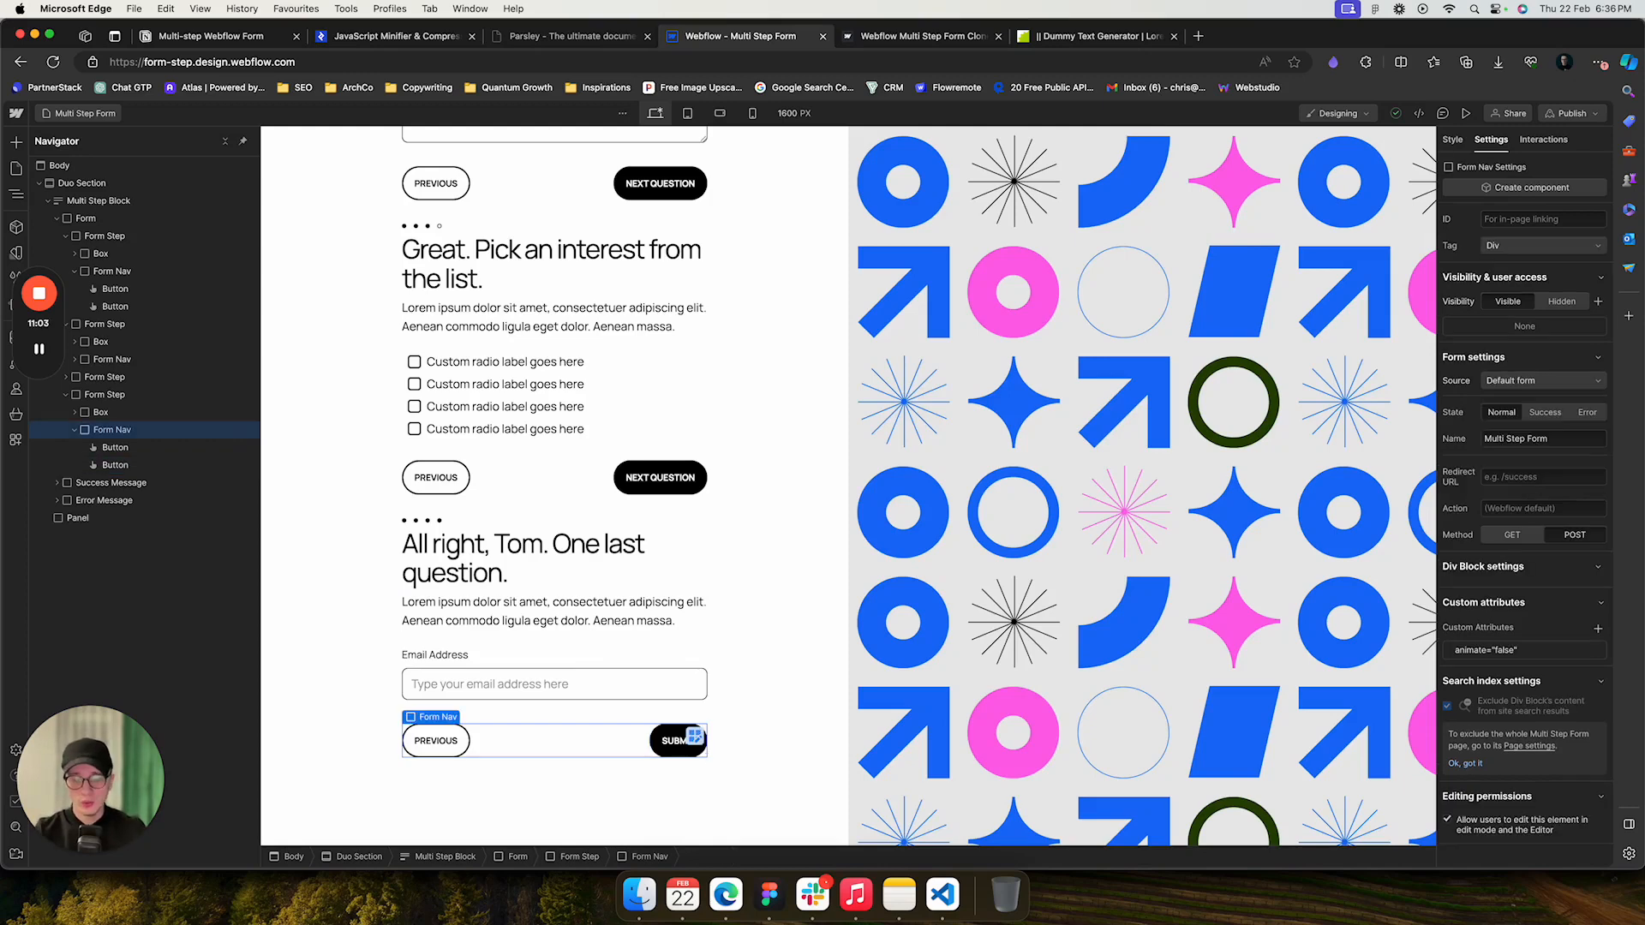
- Search the quick-find palette for form, then inspect the third step's Previous button attribute
key(super+k)
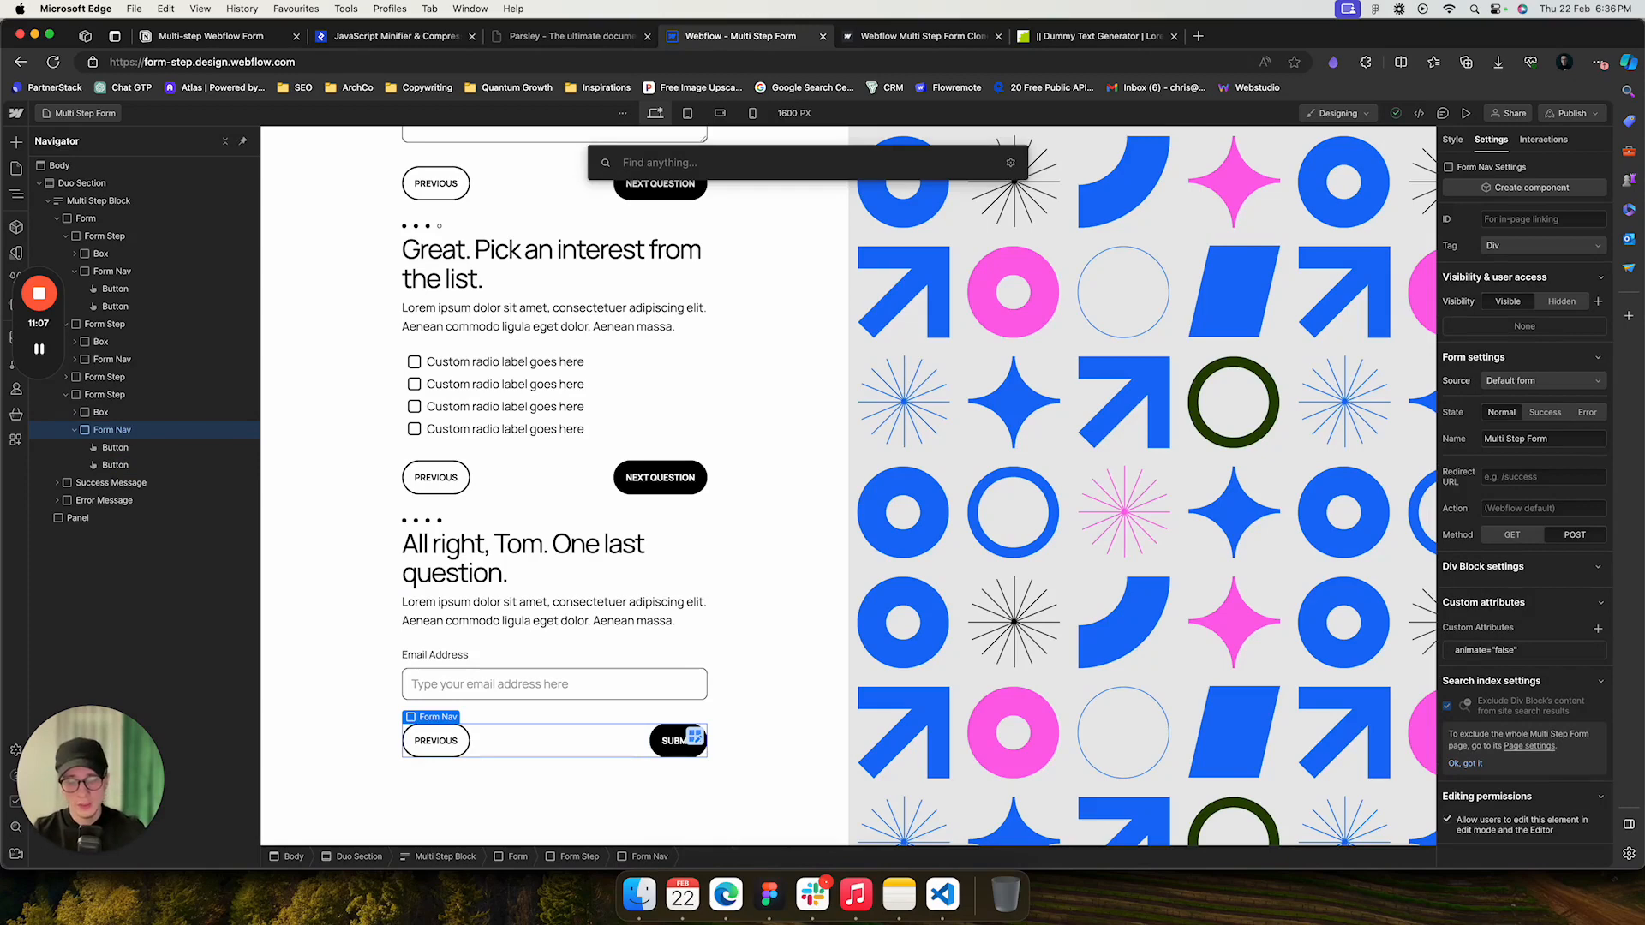
text(form)
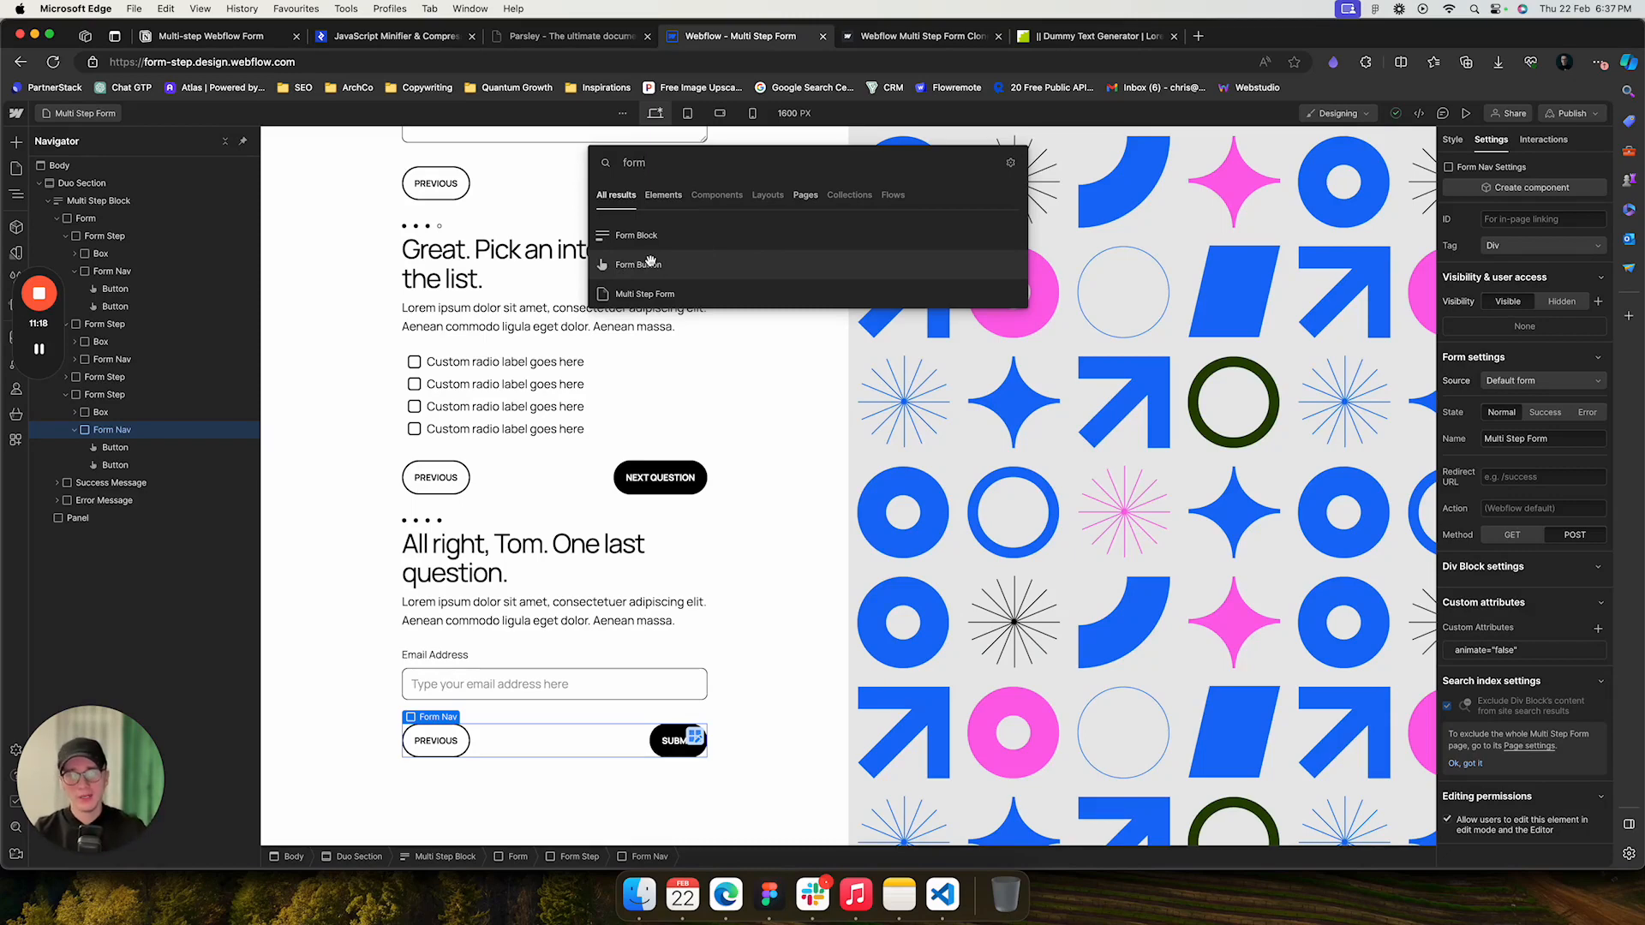
click(664, 752)
click(669, 744)
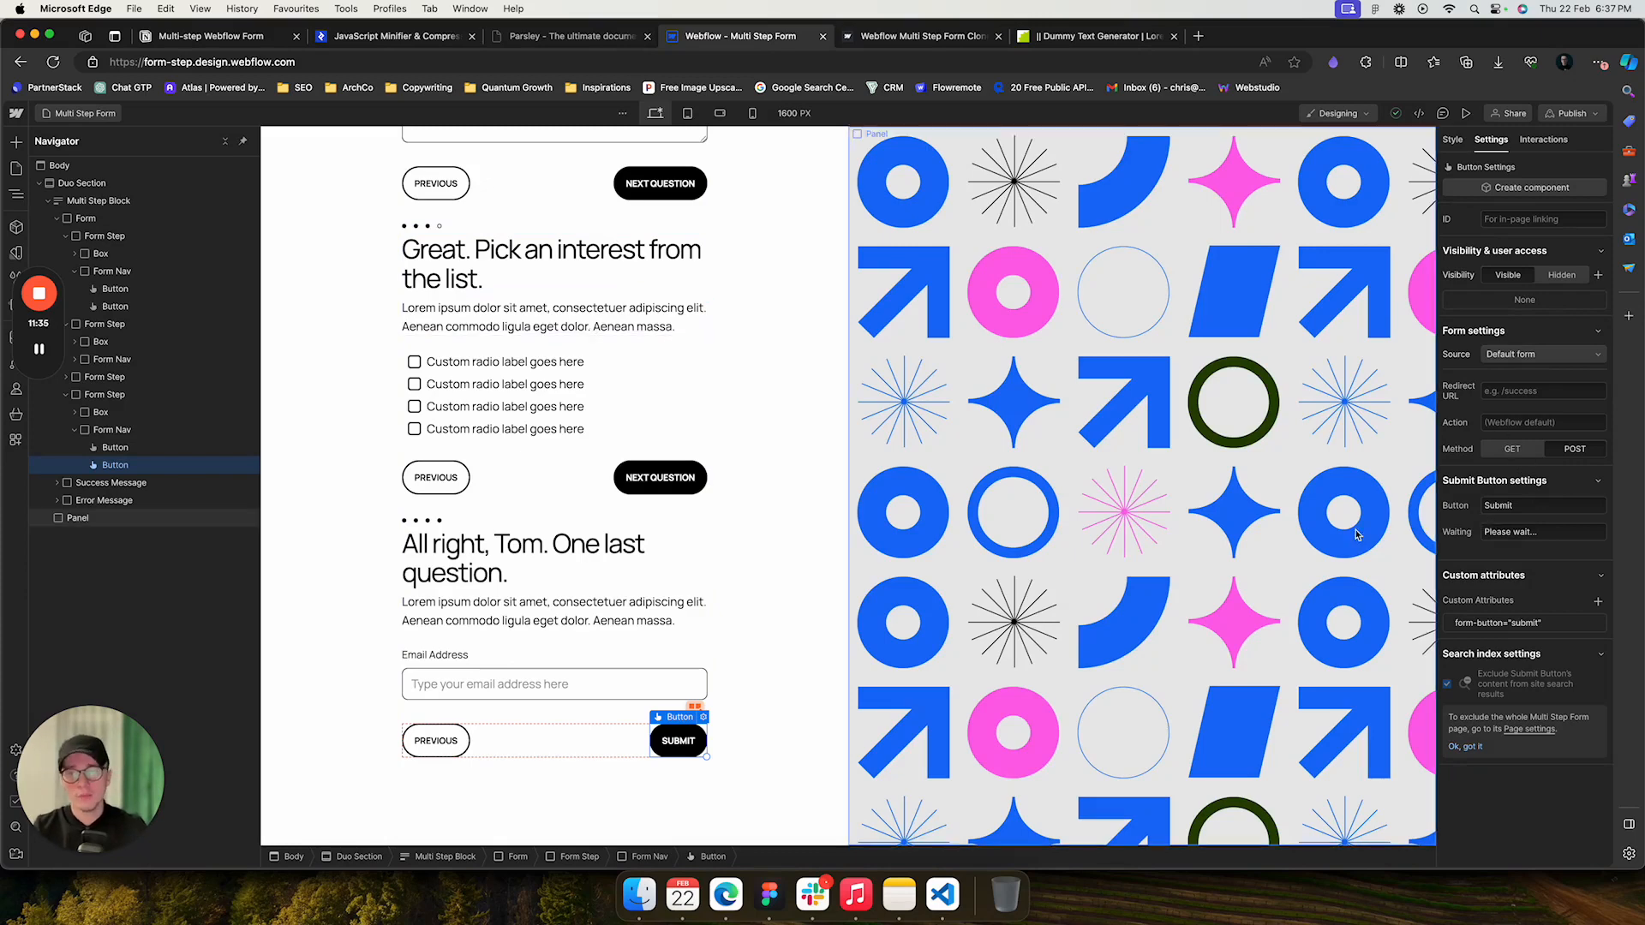
click(437, 477)
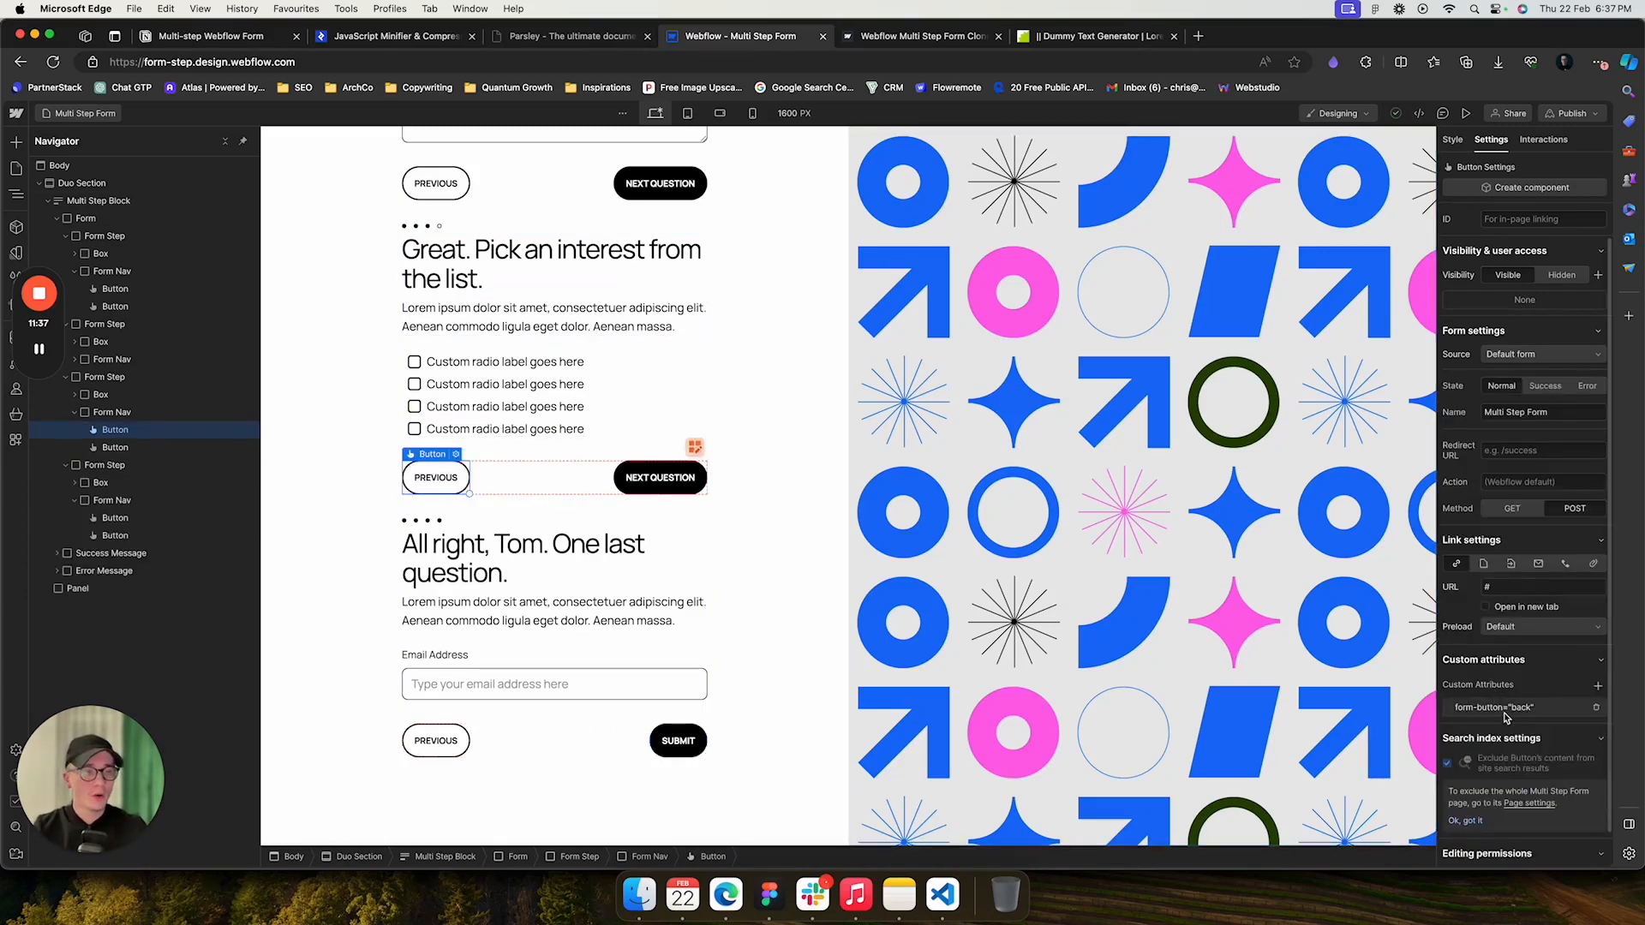
- Inspect the custom attributes on the third step's Next Question button, the Submit button and the Form Step
click(671, 478)
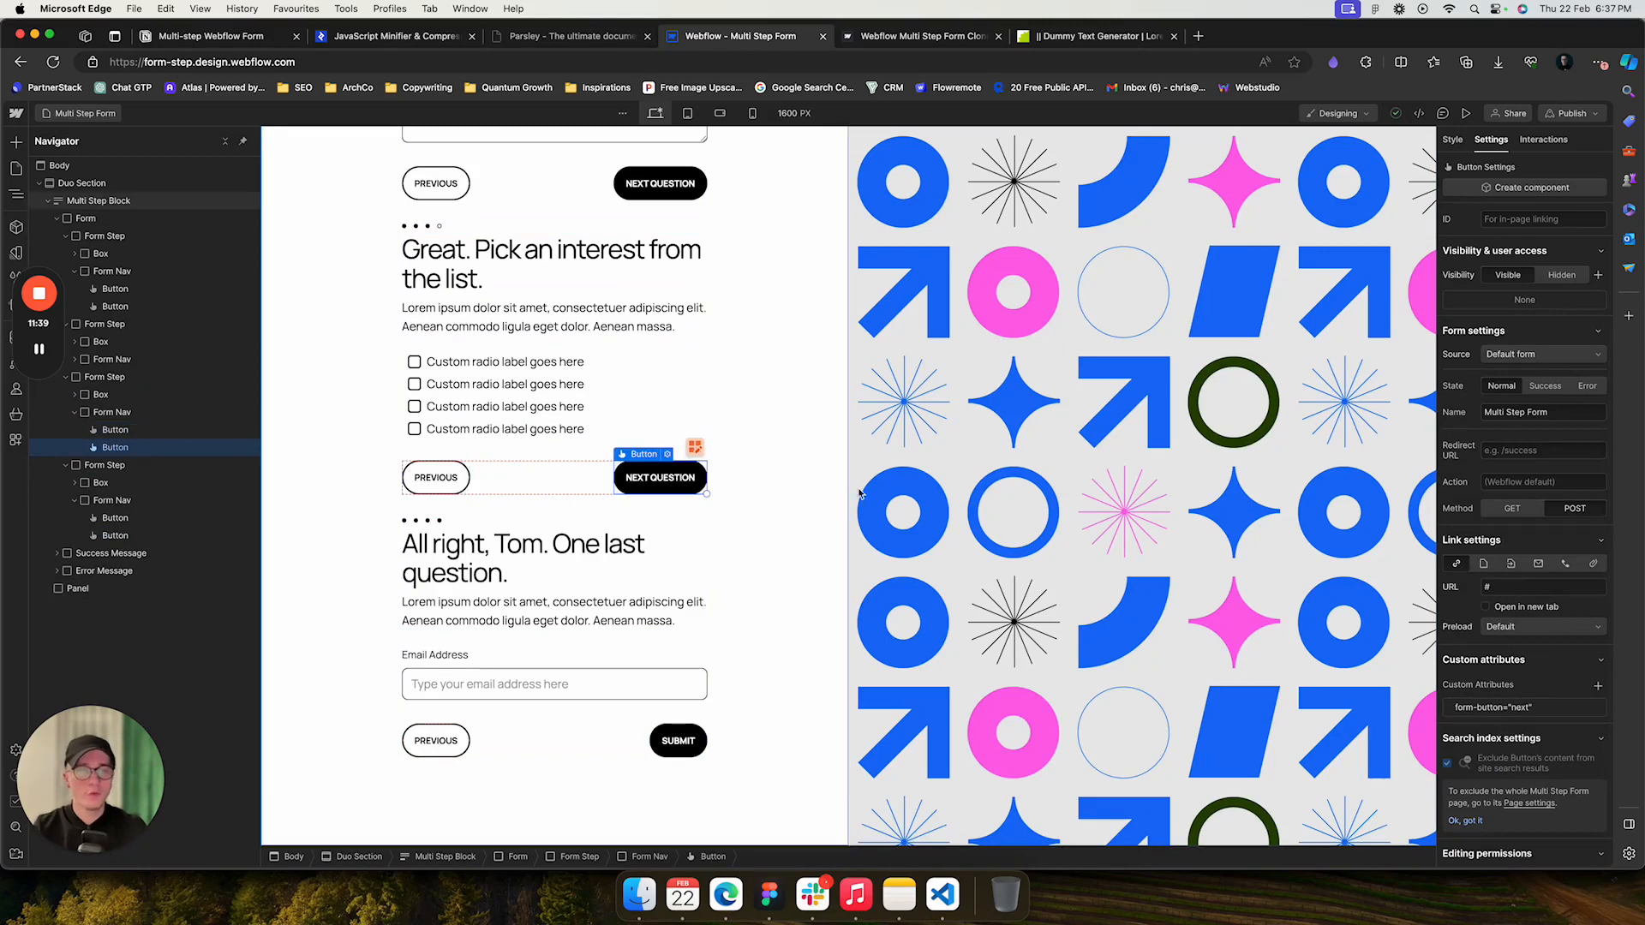
click(678, 744)
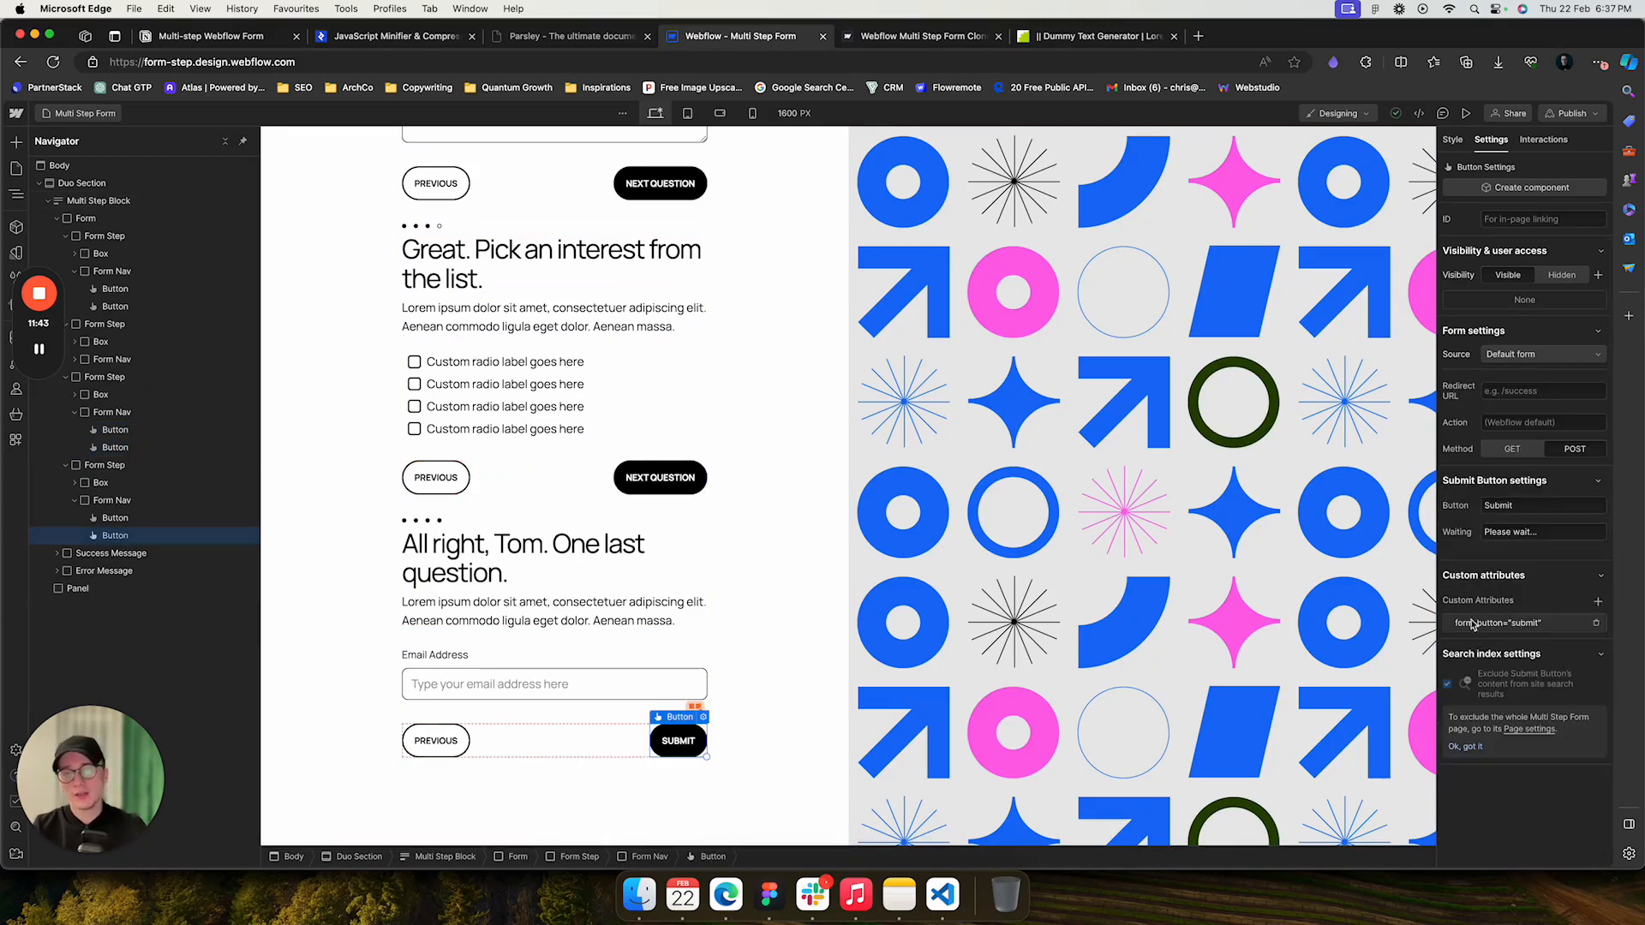
click(580, 457)
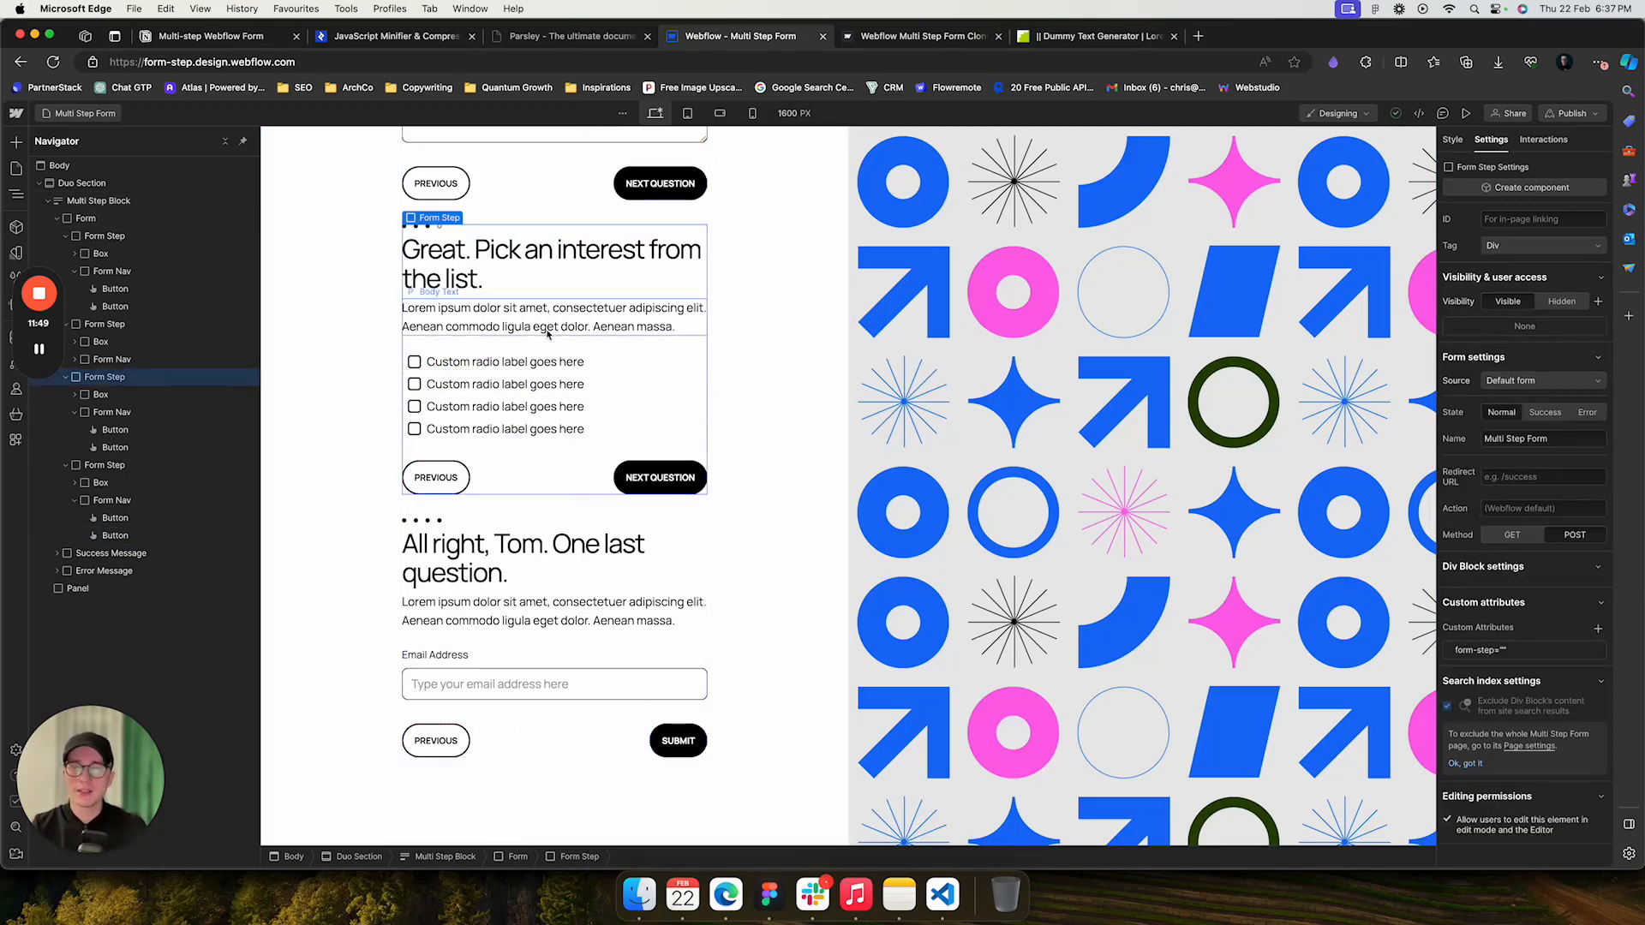
- Inspect the second step's text area and its Parsley min-words and error-message attributes
scroll(542, 283, up, 3)
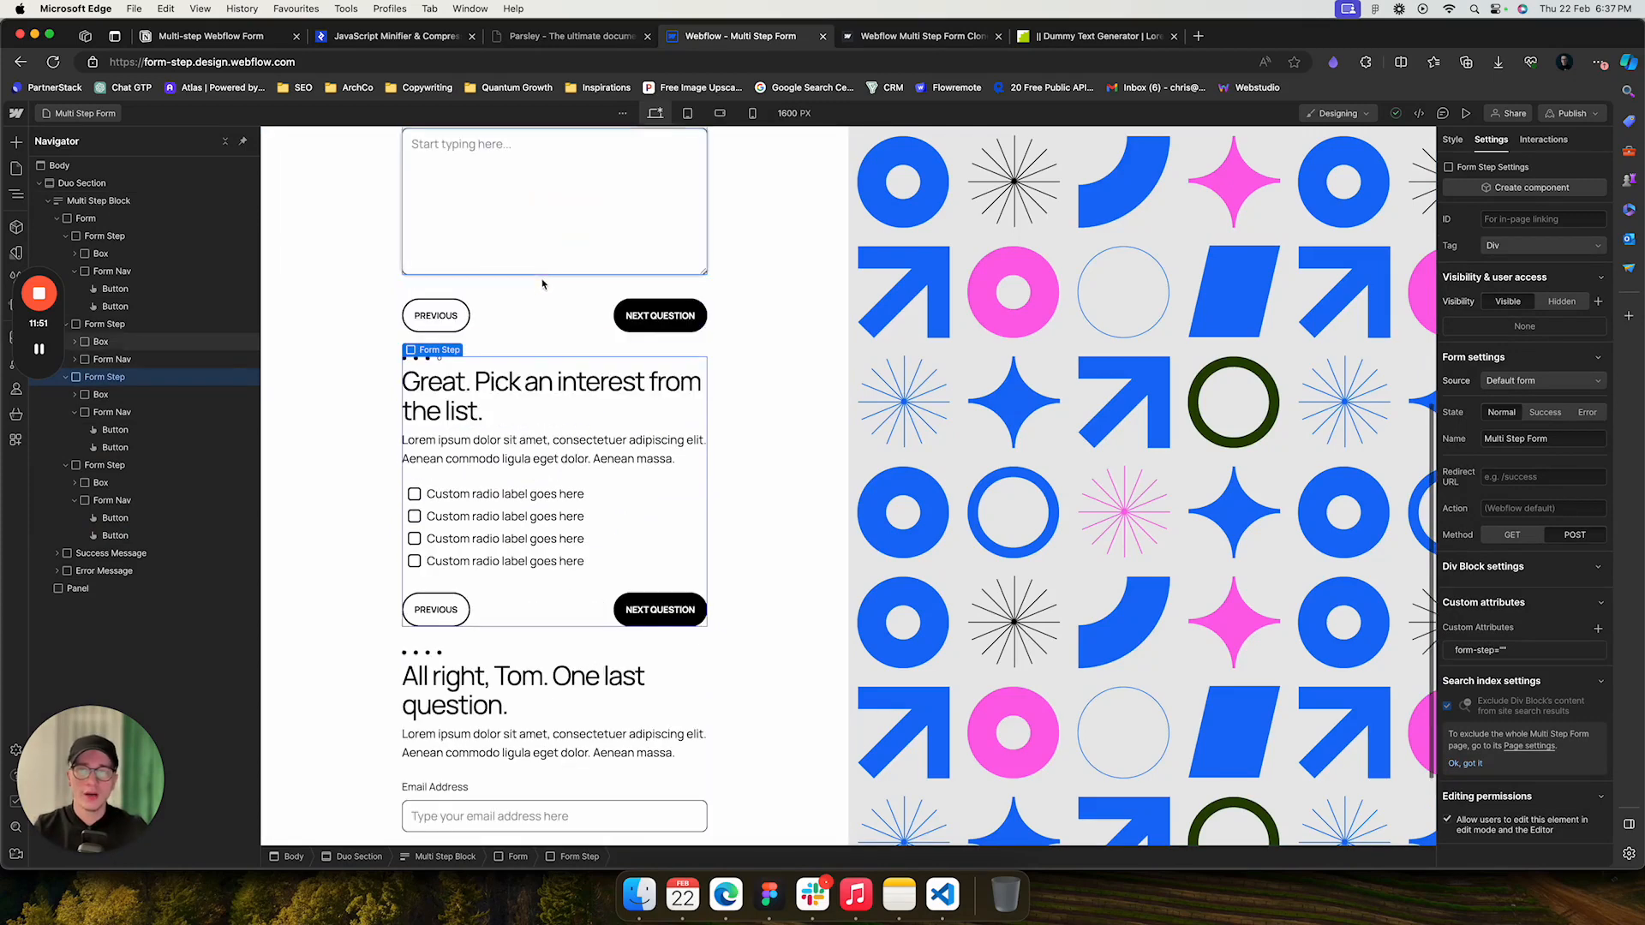
click(554, 225)
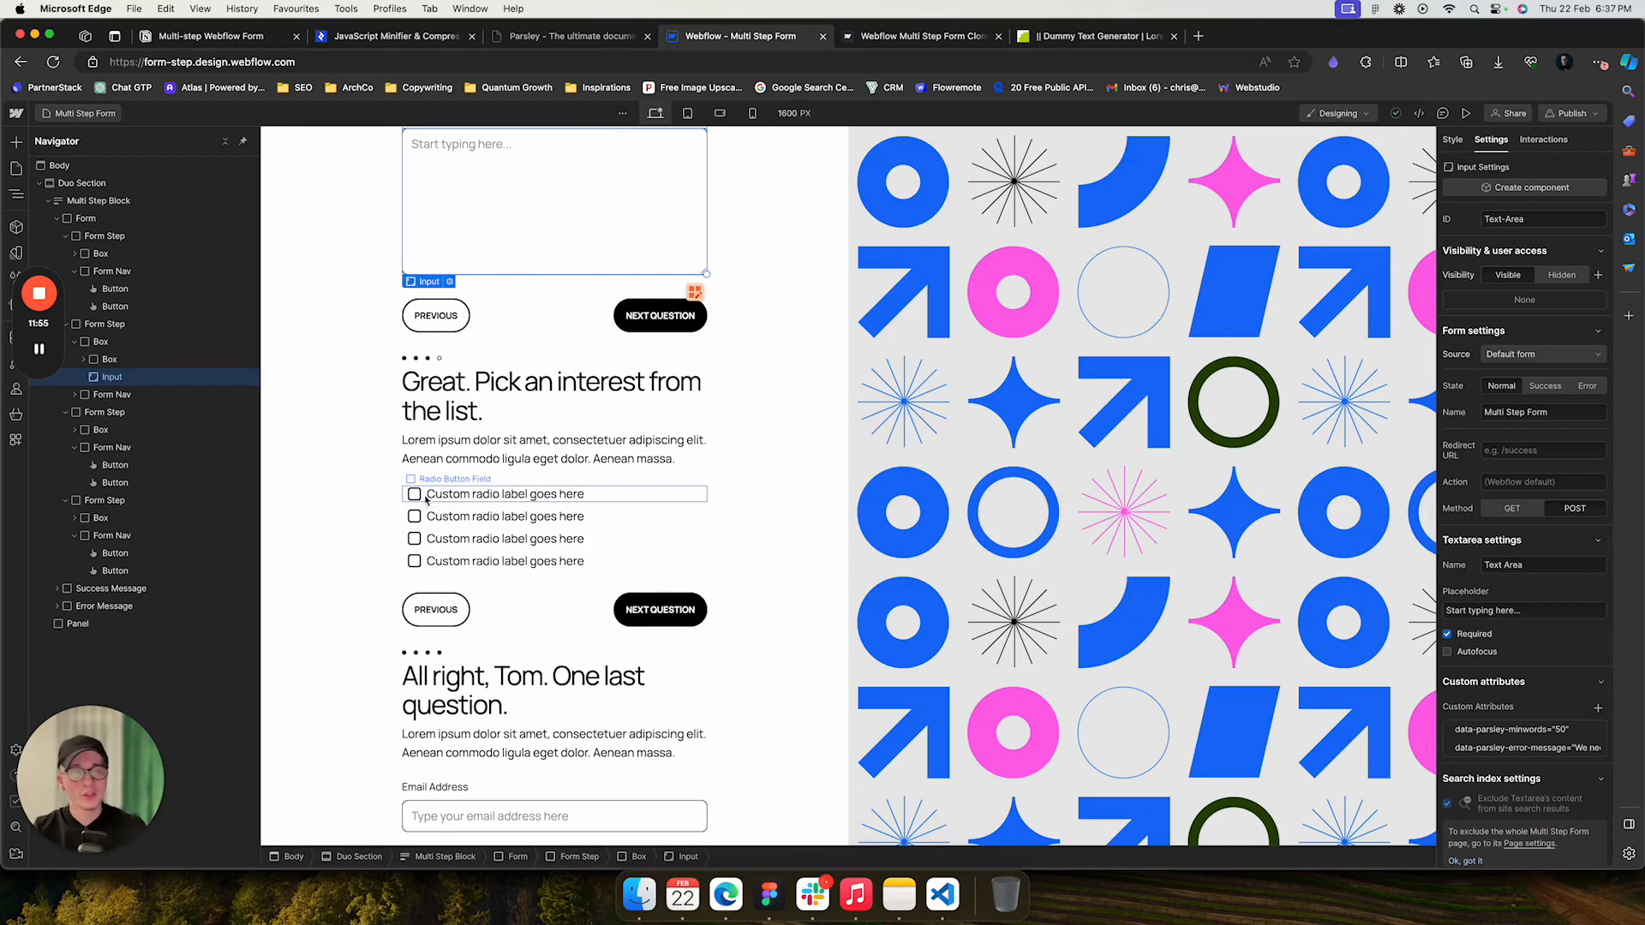
- Review the custom attributes reference page, then reload the live published form
click(228, 40)
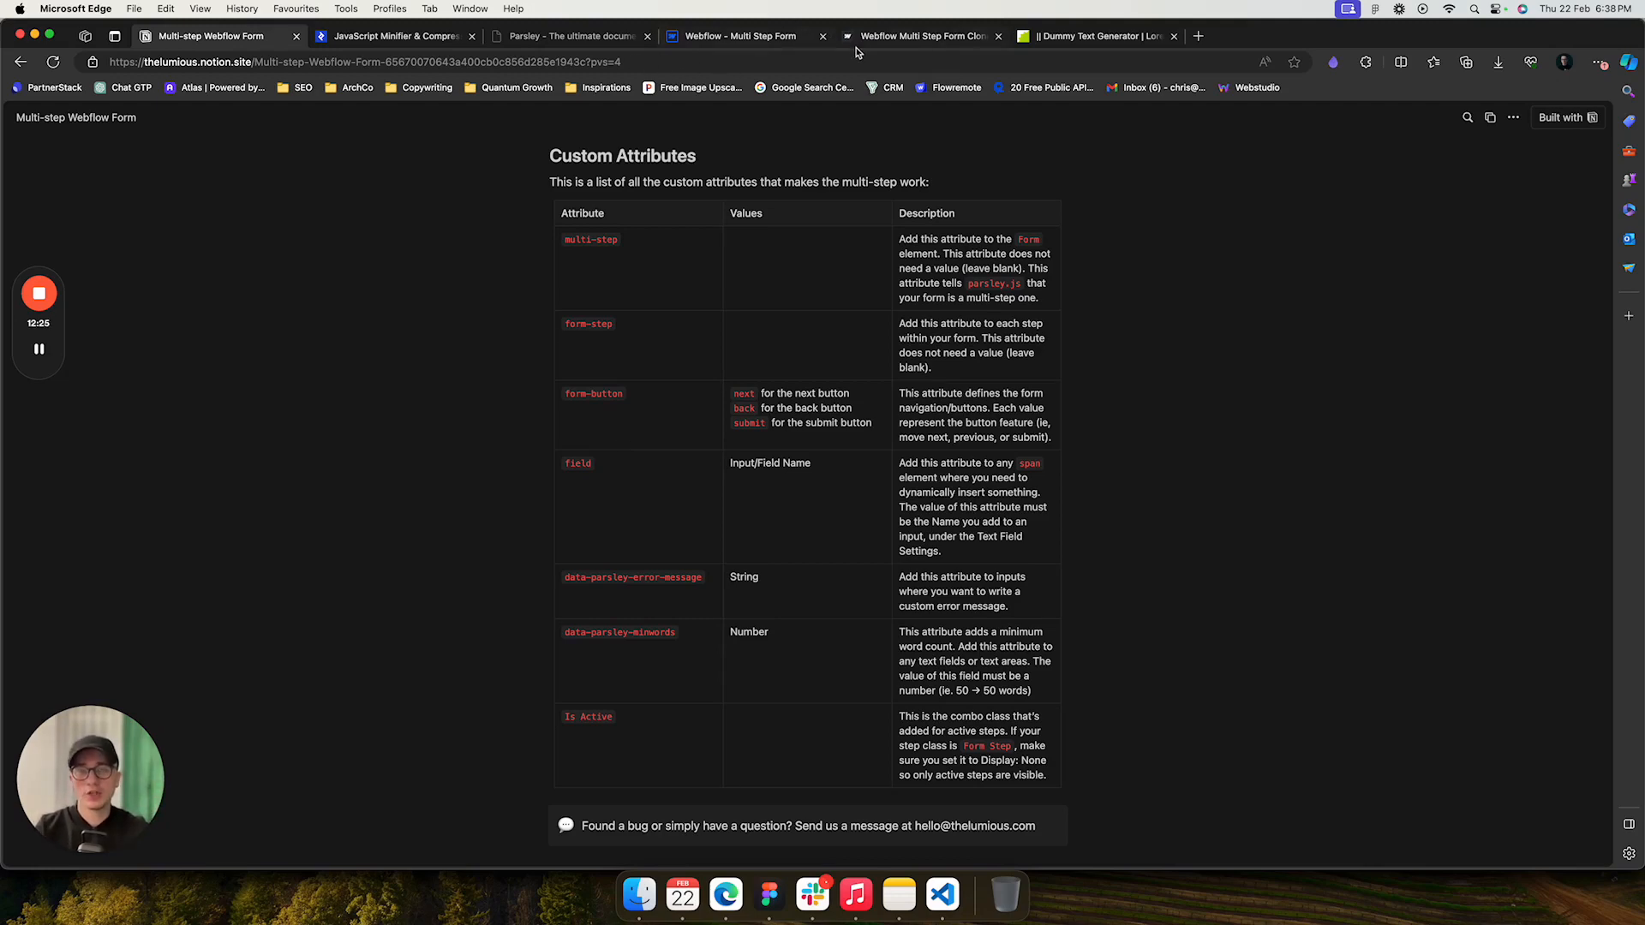
click(919, 39)
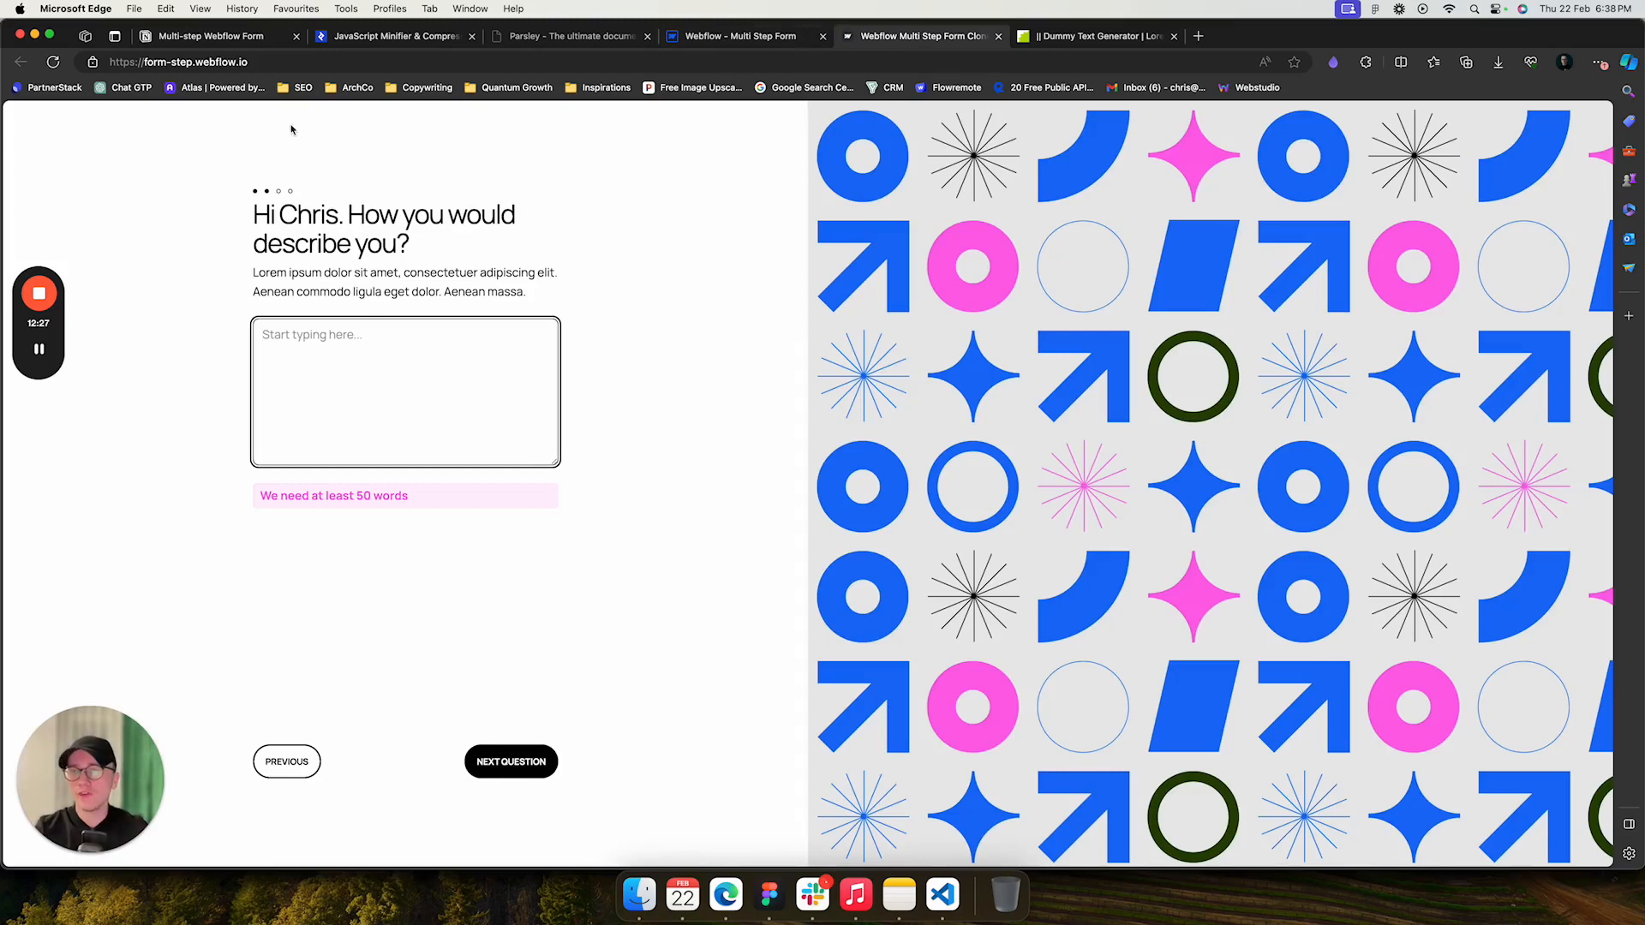
key(super+r)
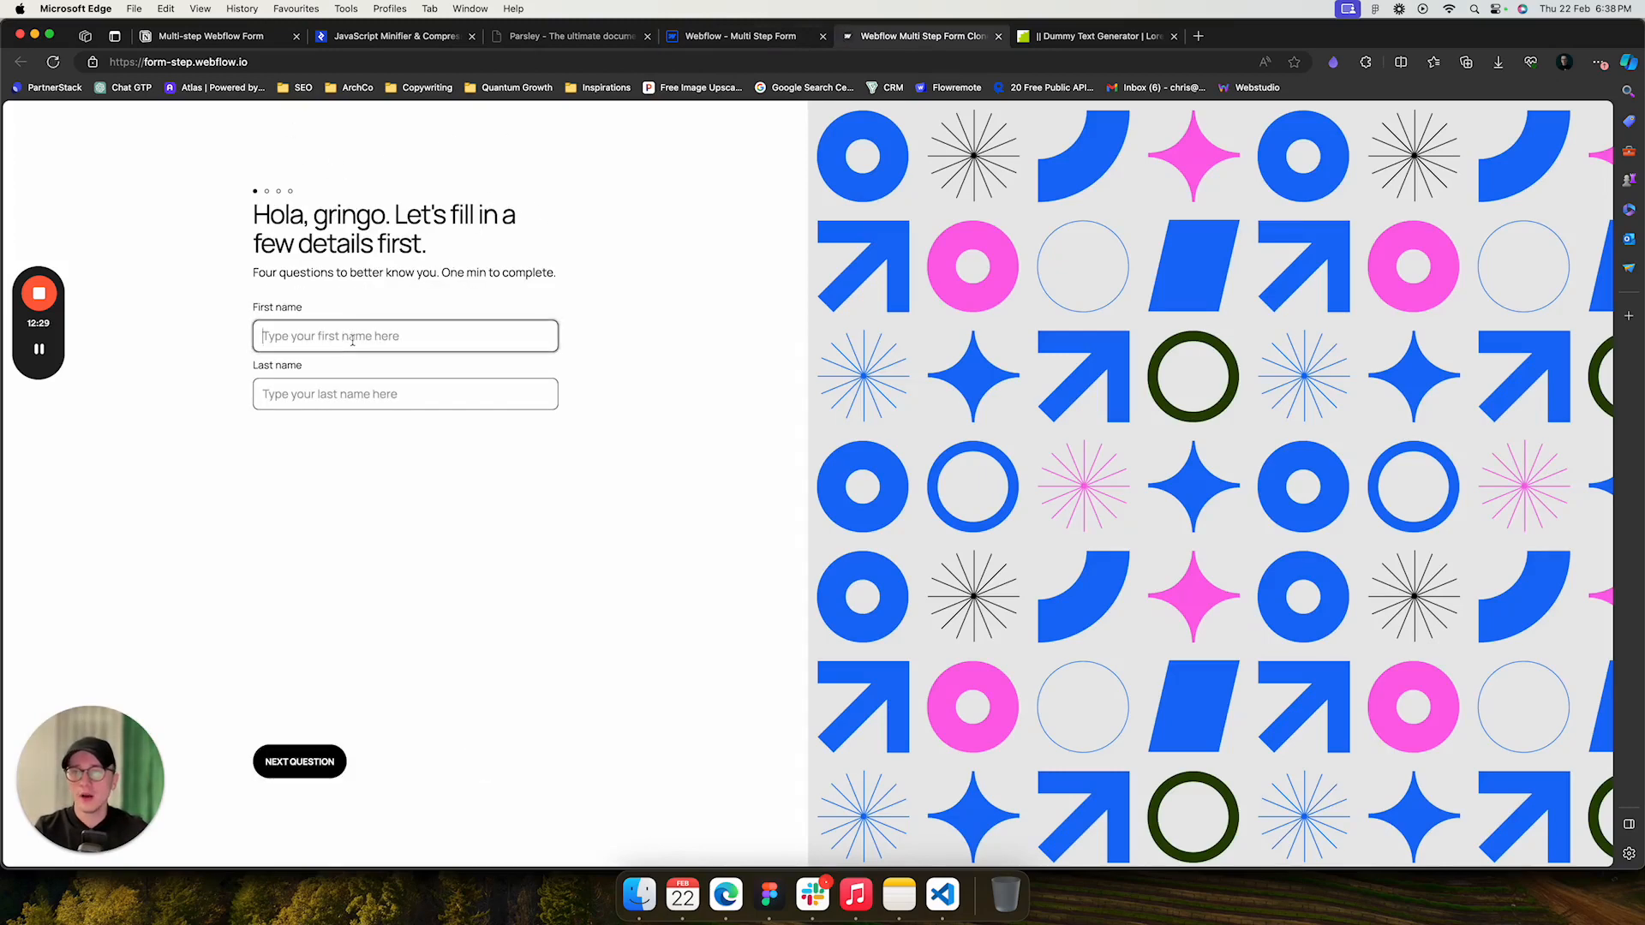
- Fill in a sample first name and the last name Test on the live form and advance to the next question
text(Anthon)
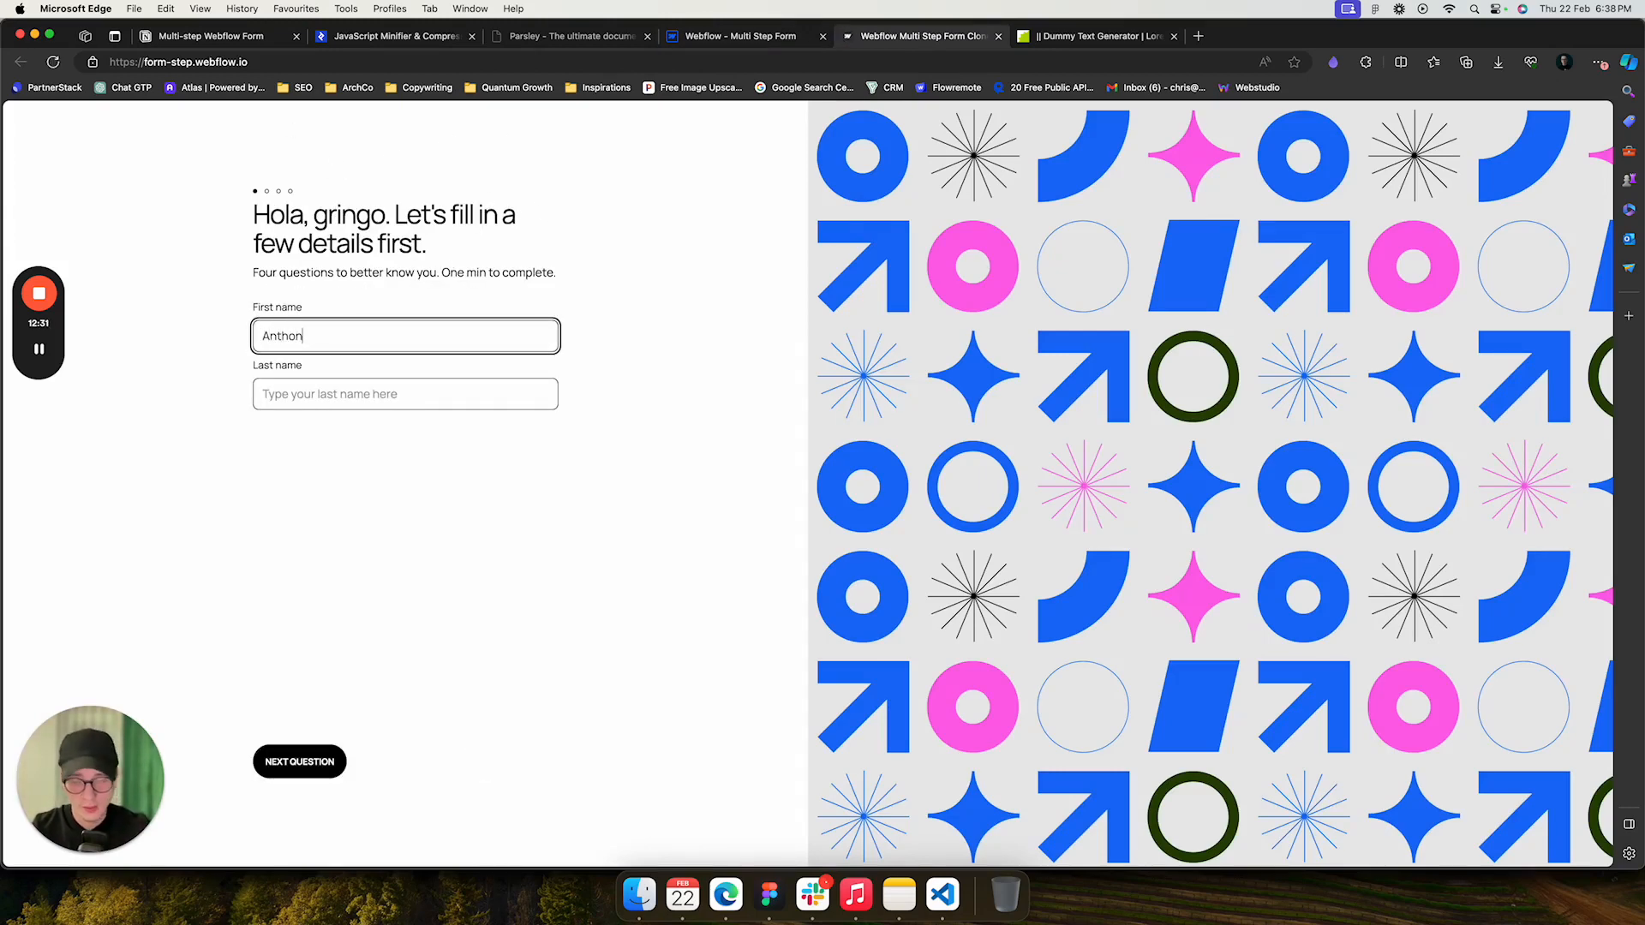
text(y)
click(306, 392)
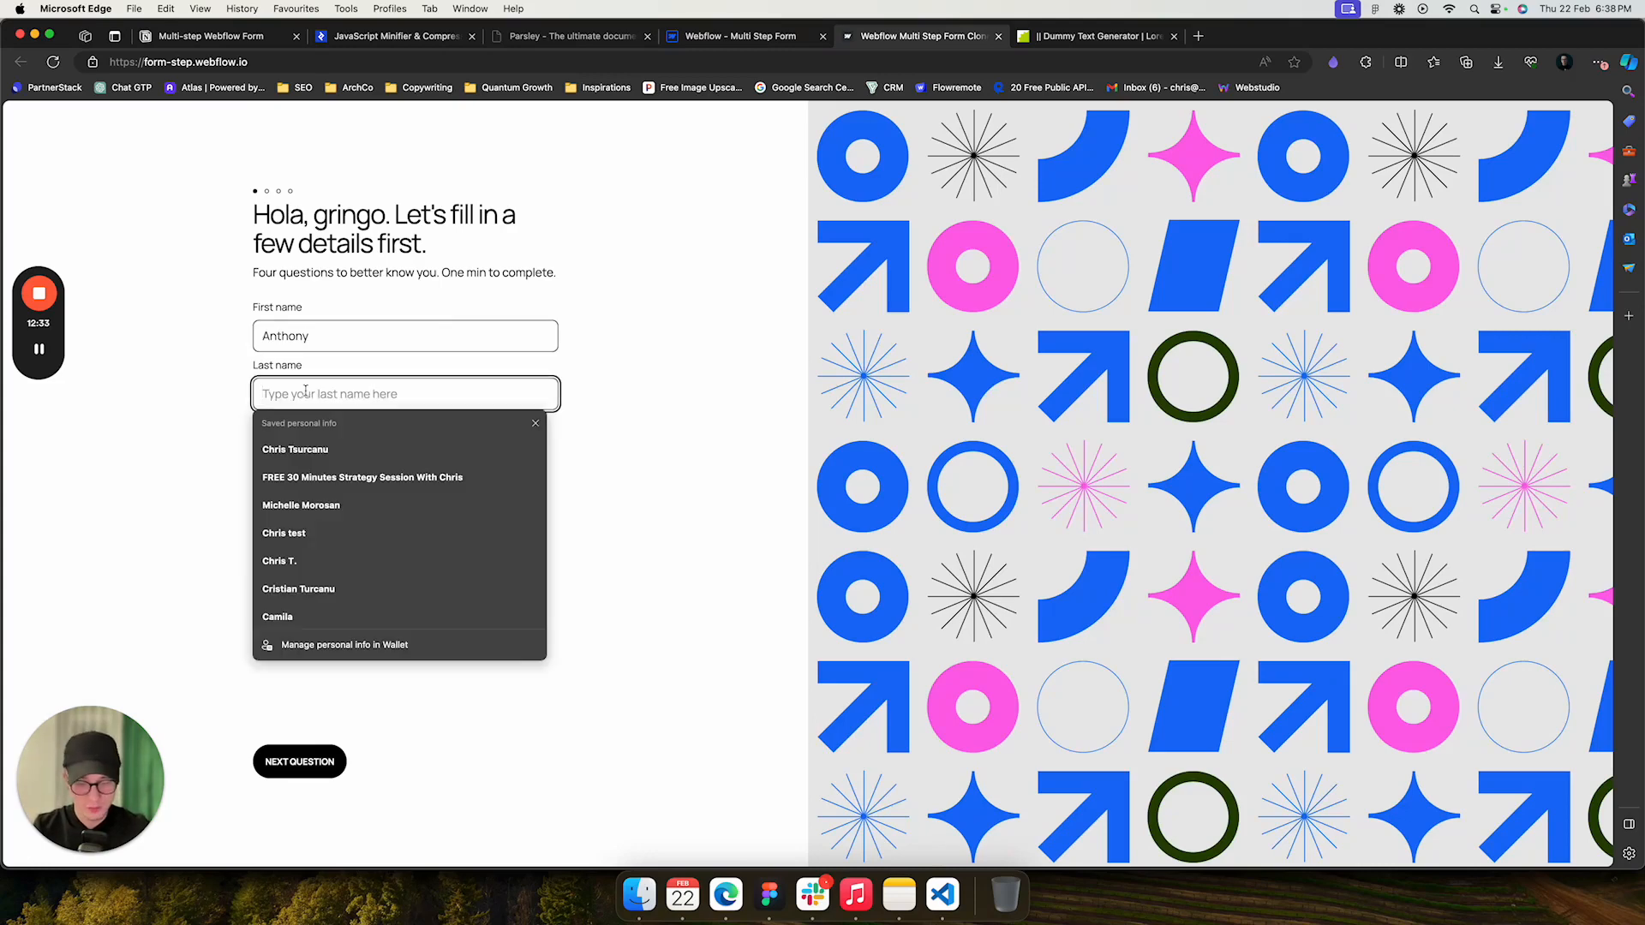
text(Test)
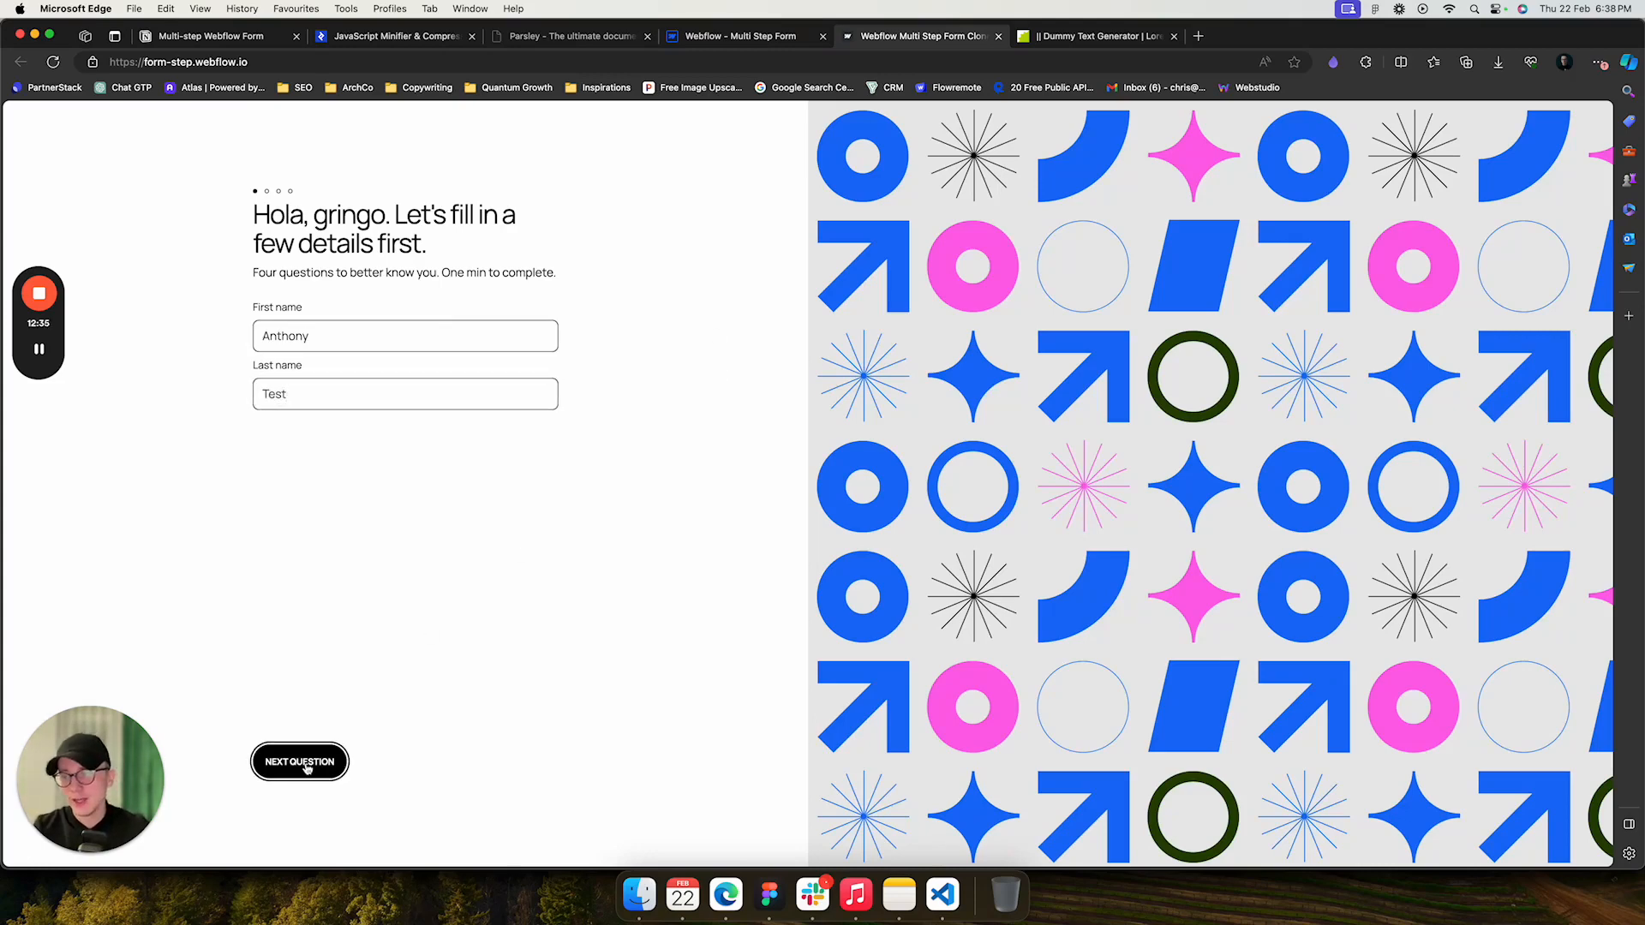
click(301, 765)
- Highlight the inserted name in the second step's heading and go back to the previous question
drag(281, 216, 374, 216)
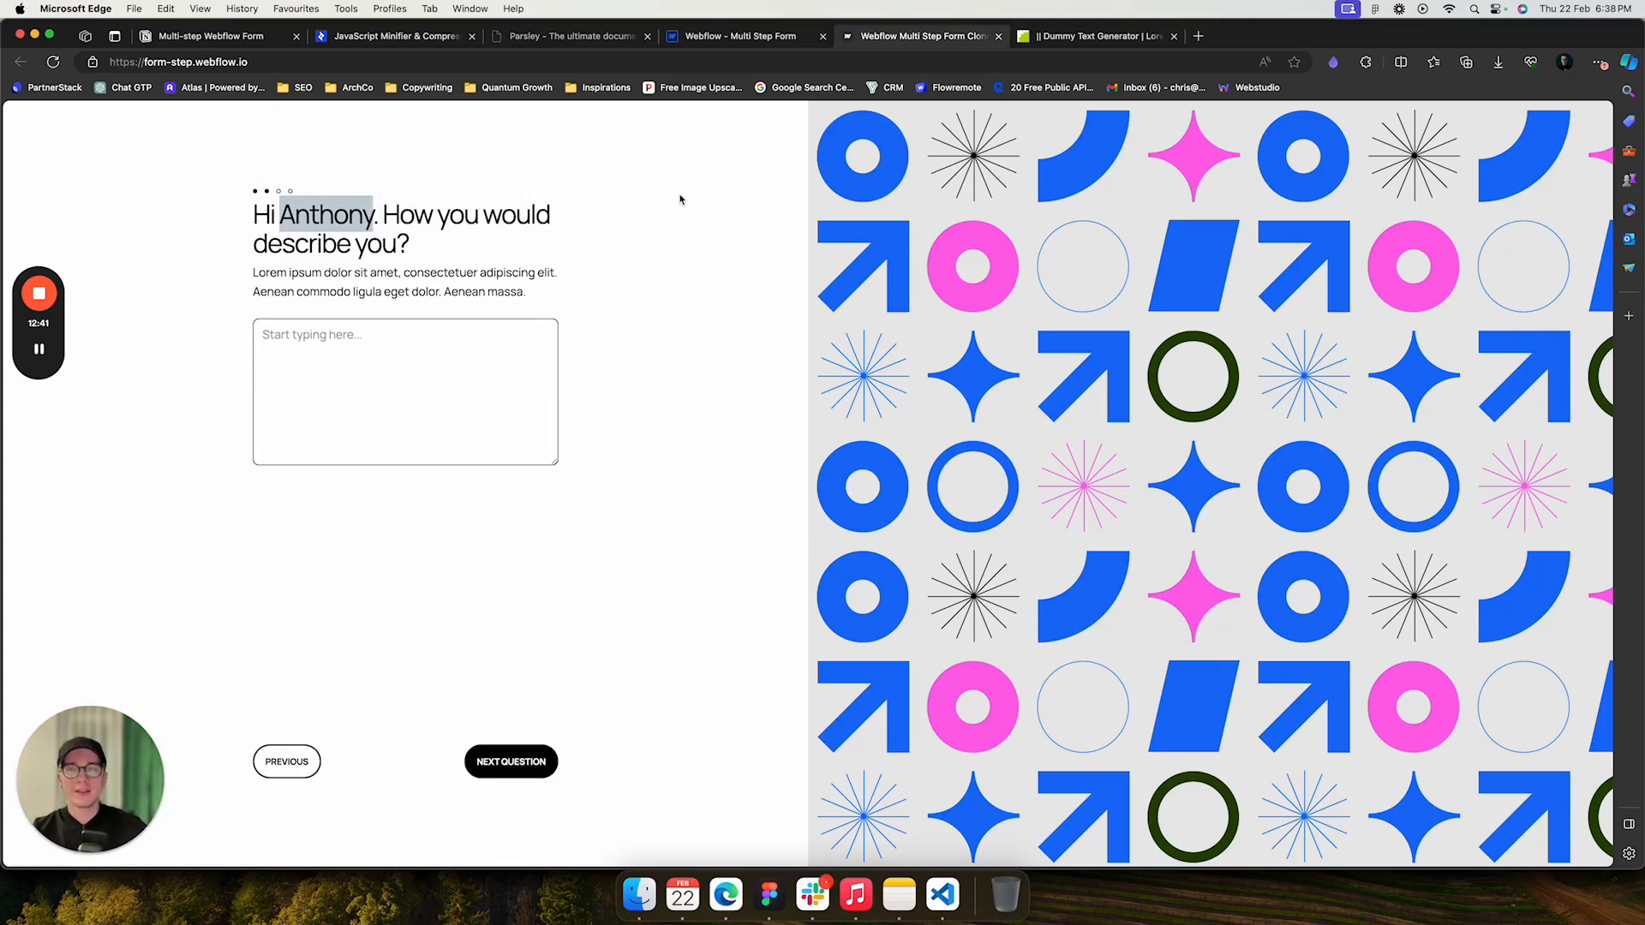
click(286, 762)
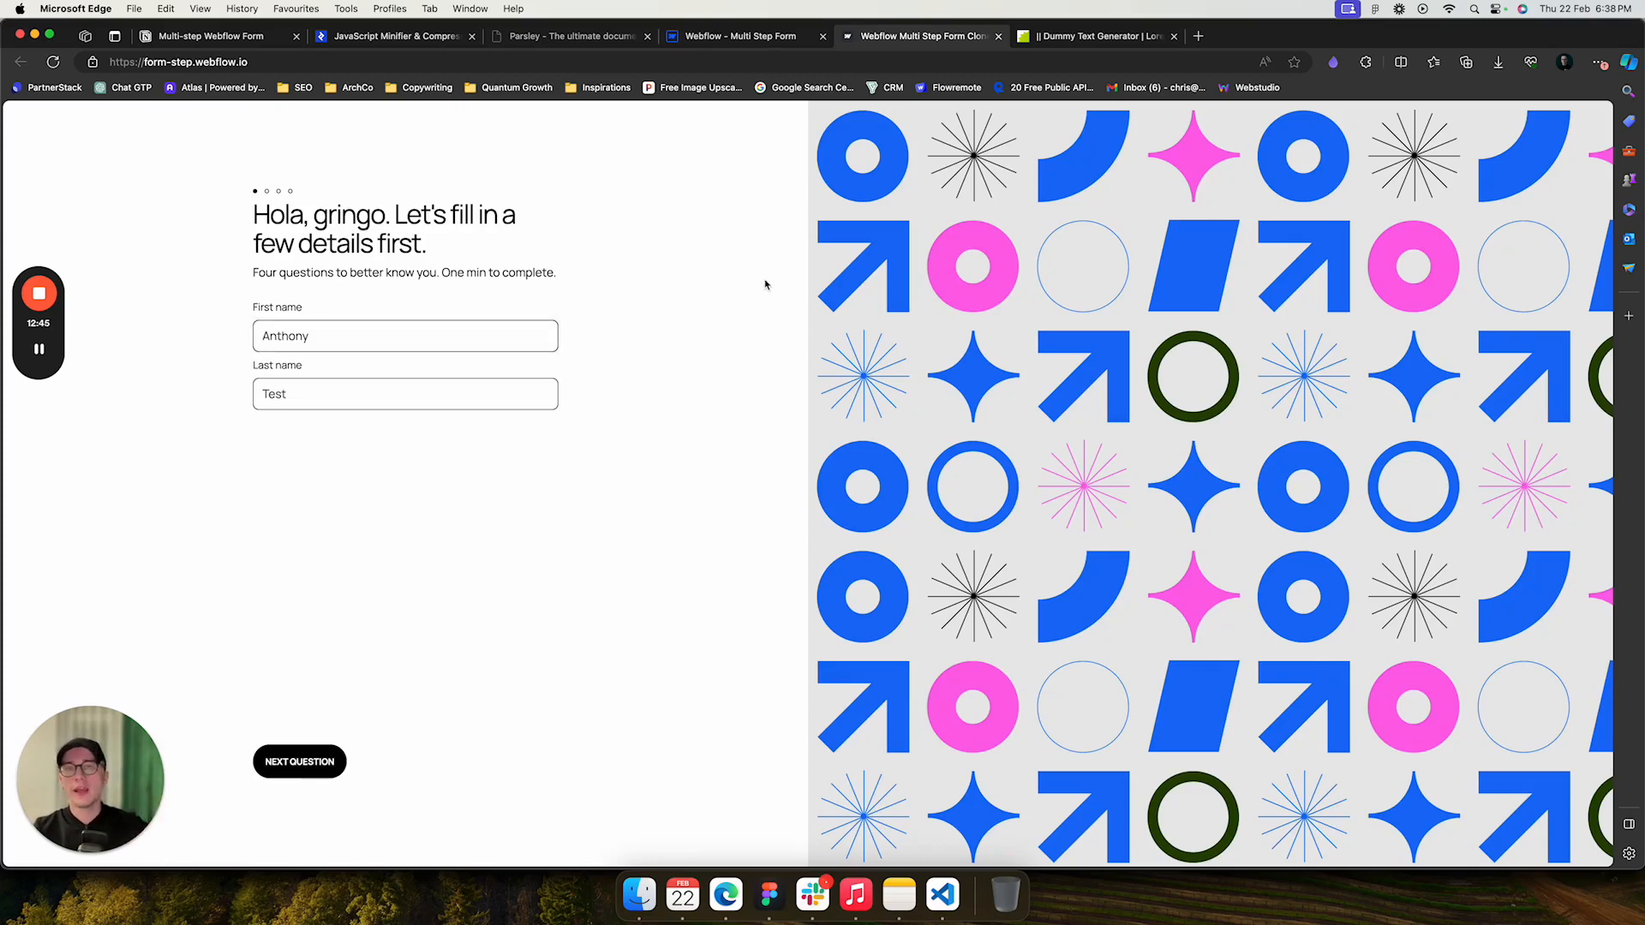
- Inspect the Text Span in the second step's heading and open its field attribute's name and value
click(756, 39)
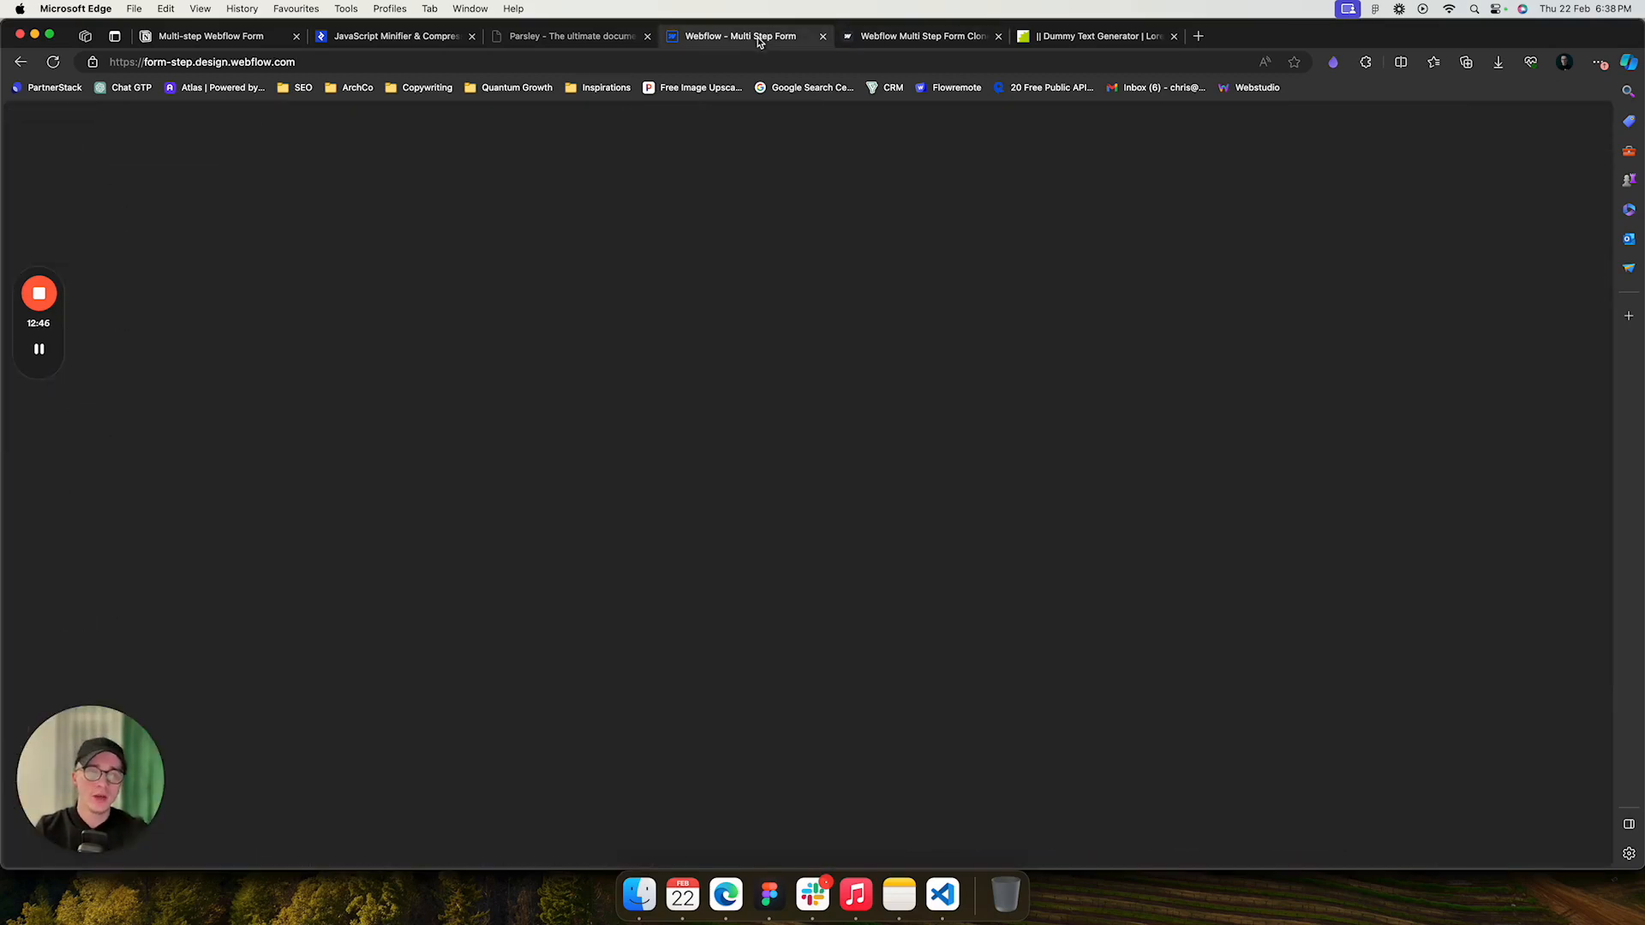
click(760, 360)
scroll(728, 378, up, 6)
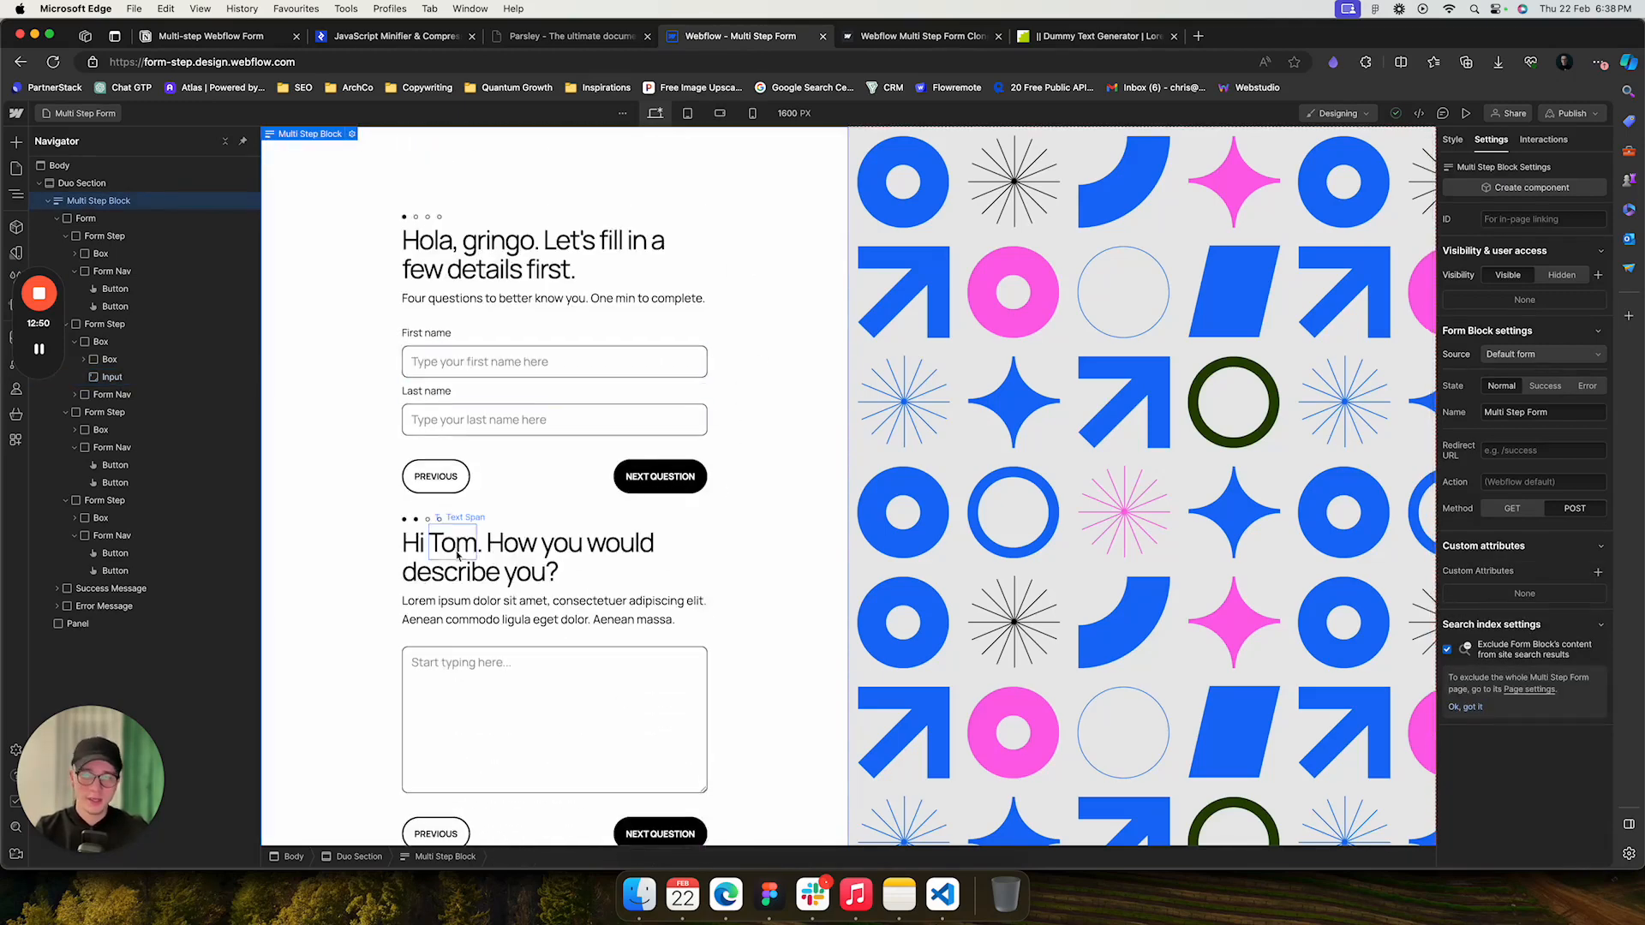
click(457, 553)
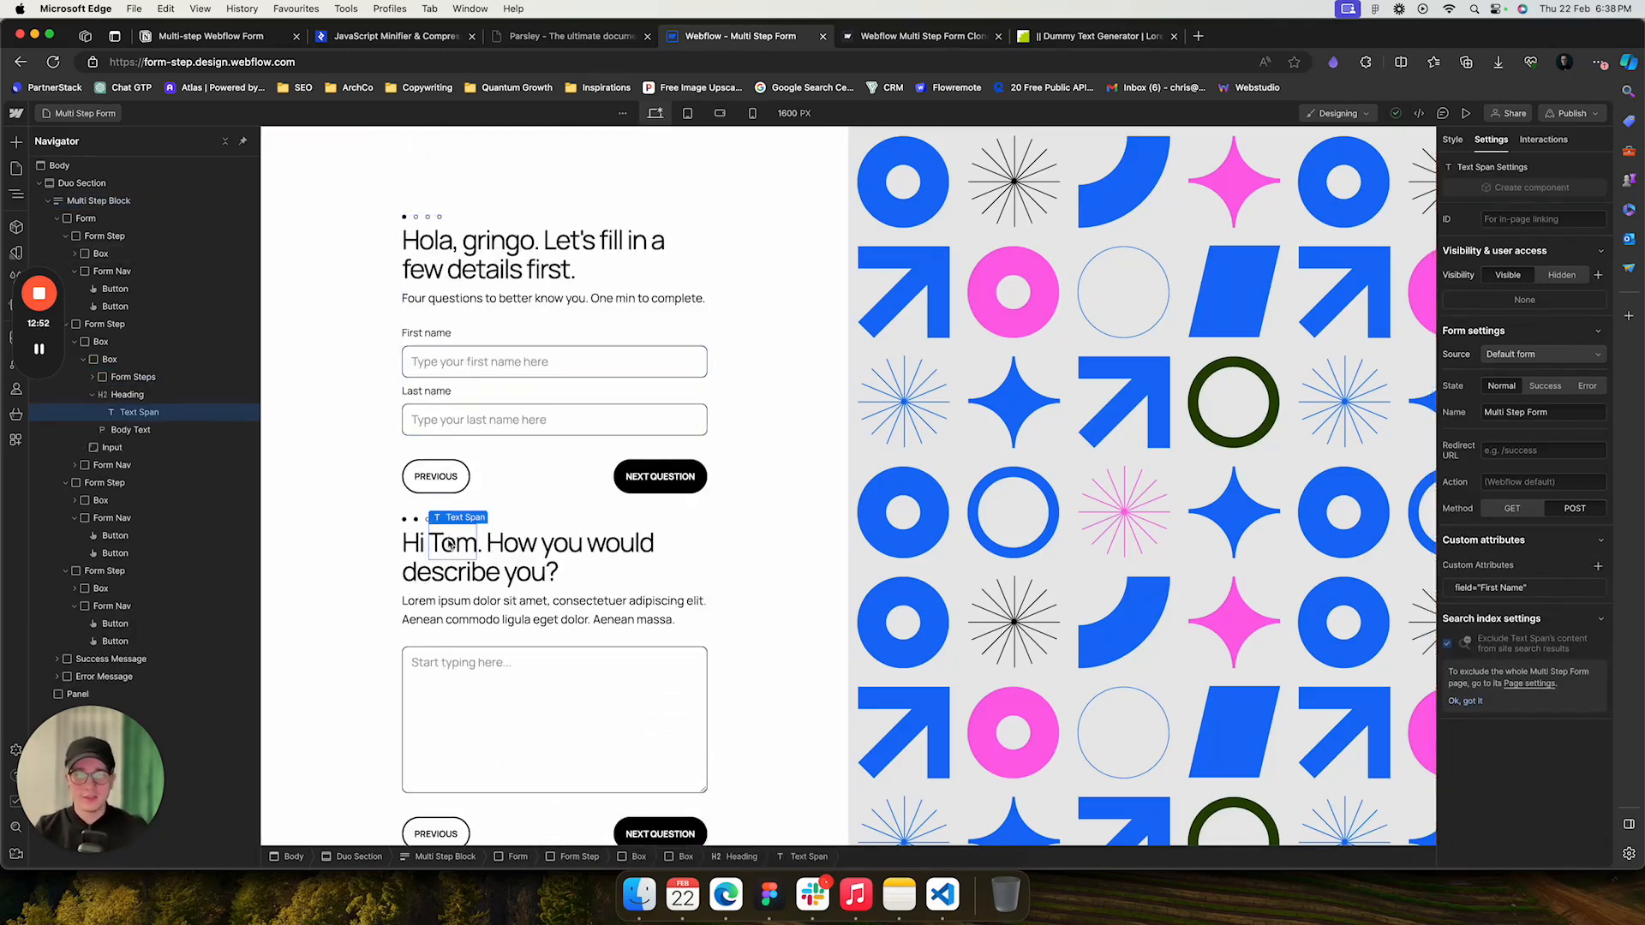
double_click(549, 560)
drag(542, 541, 581, 541)
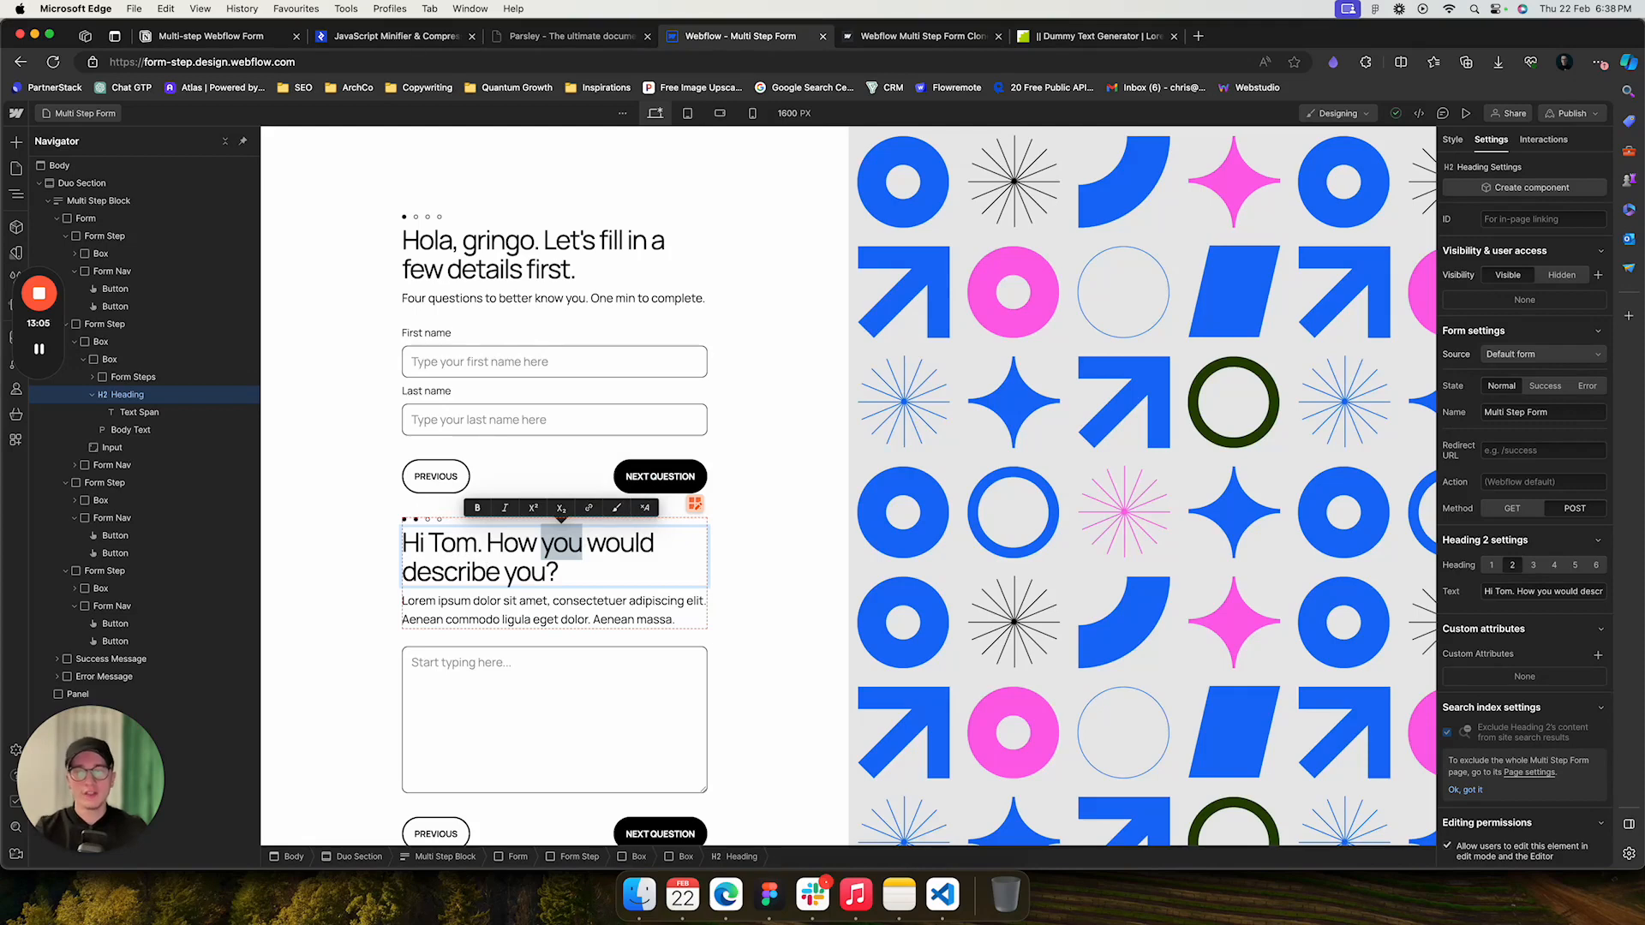
key(Escape)
click(453, 544)
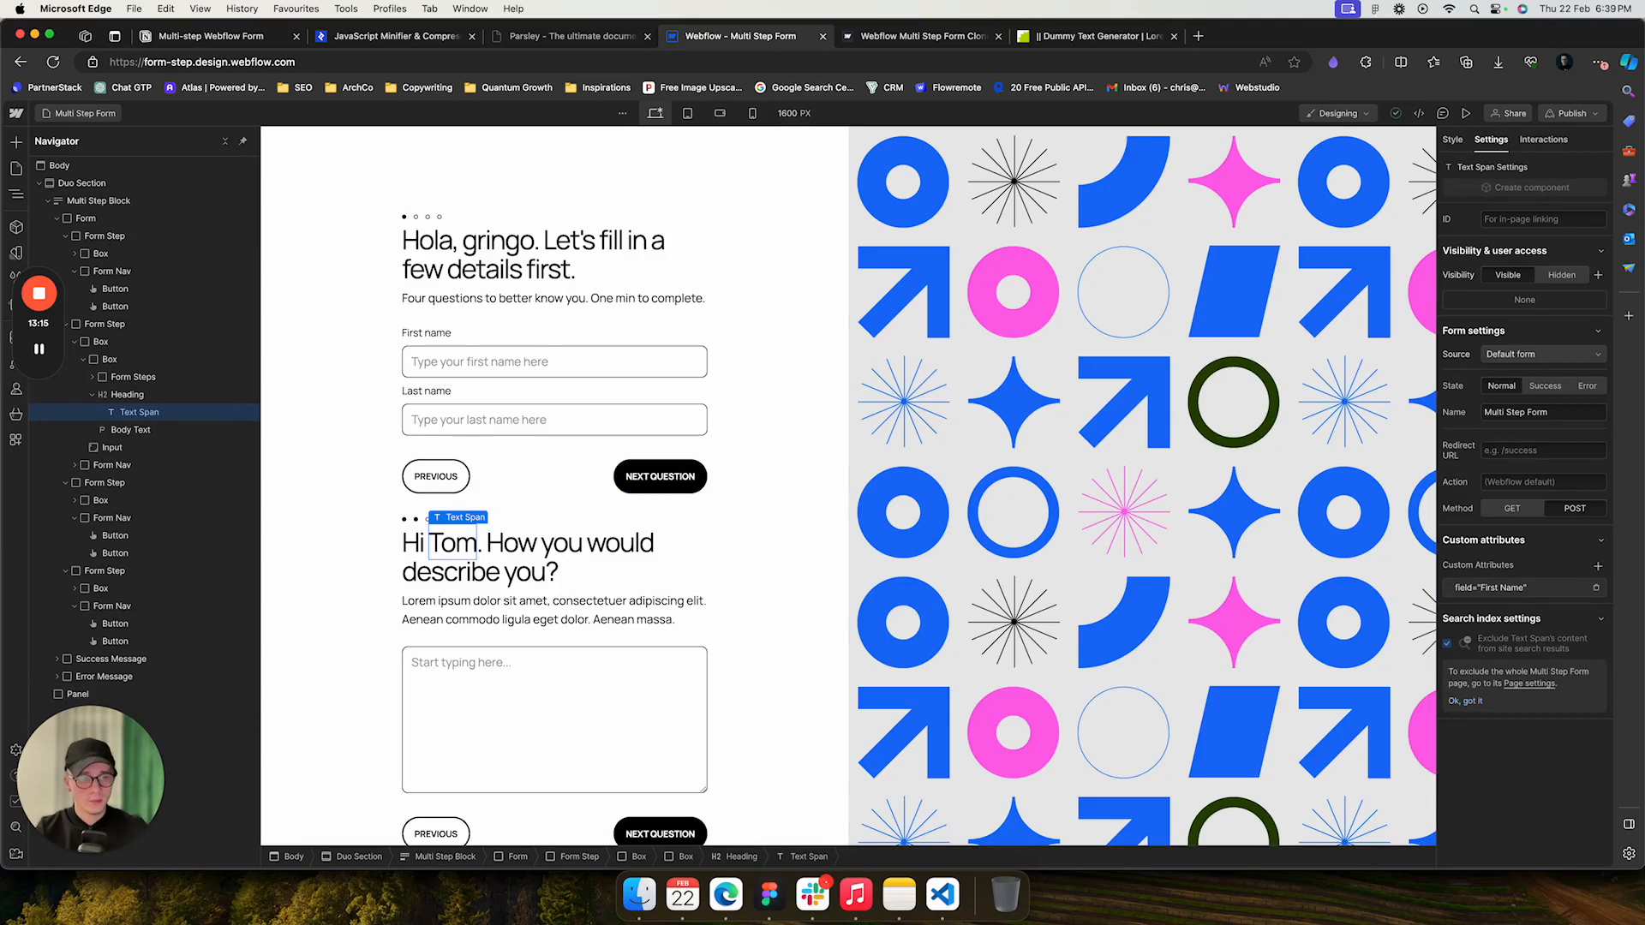
click(1508, 588)
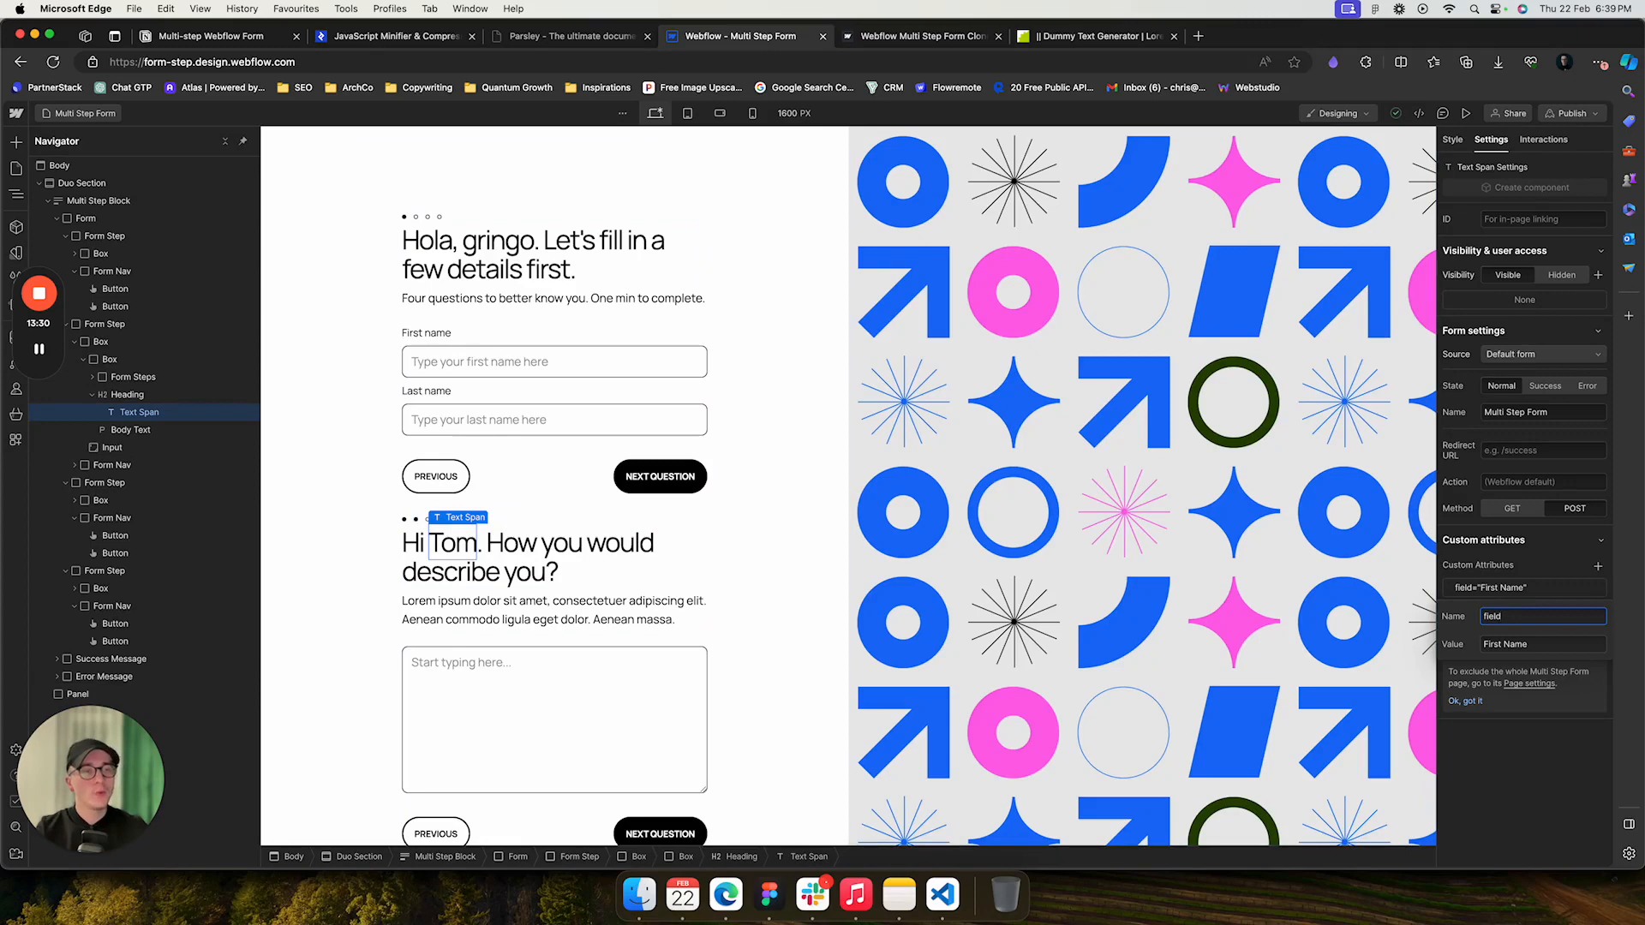
key(Tab)
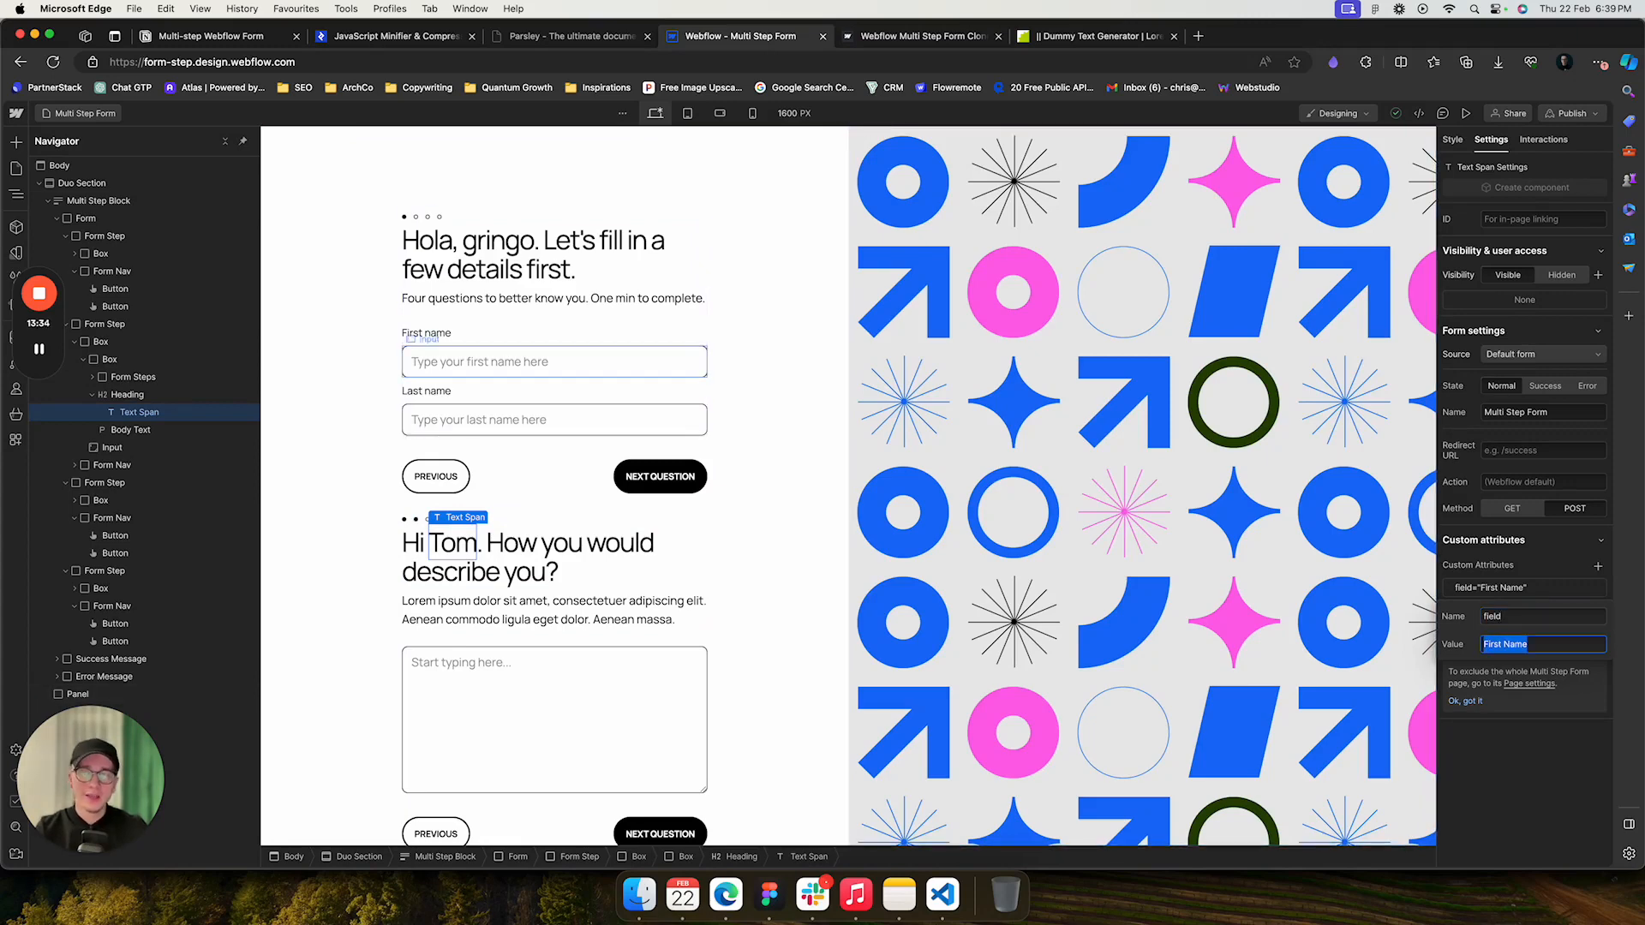
- Compare the first-name input's Name setting with the text span's field attribute value
click(514, 362)
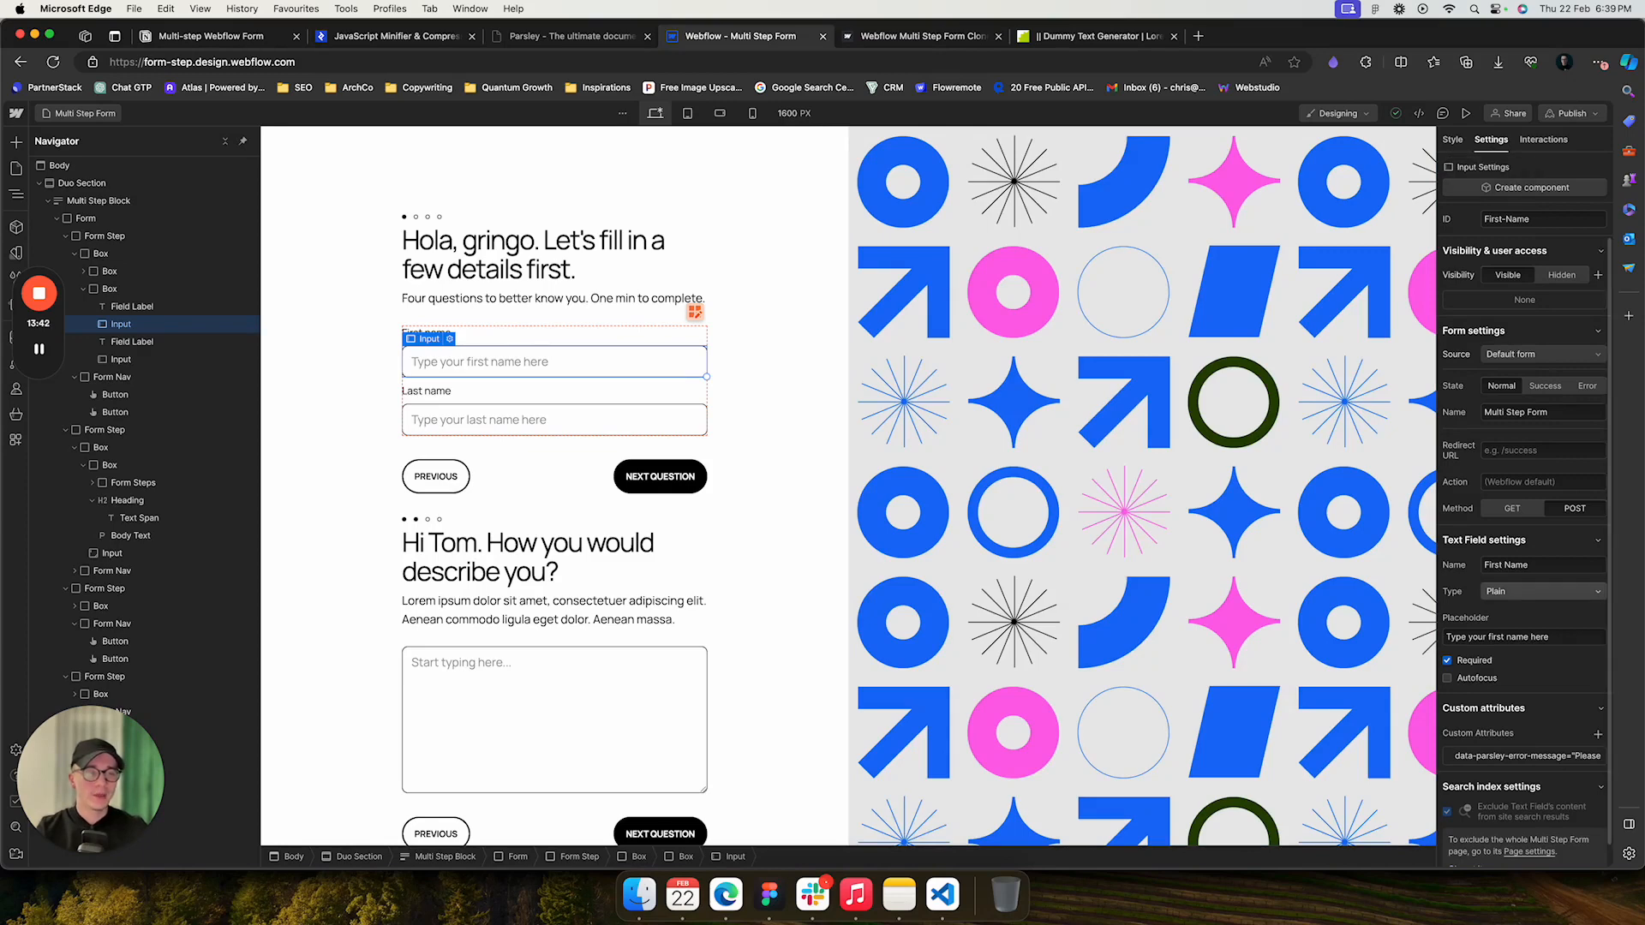
drag(1484, 565, 1531, 565)
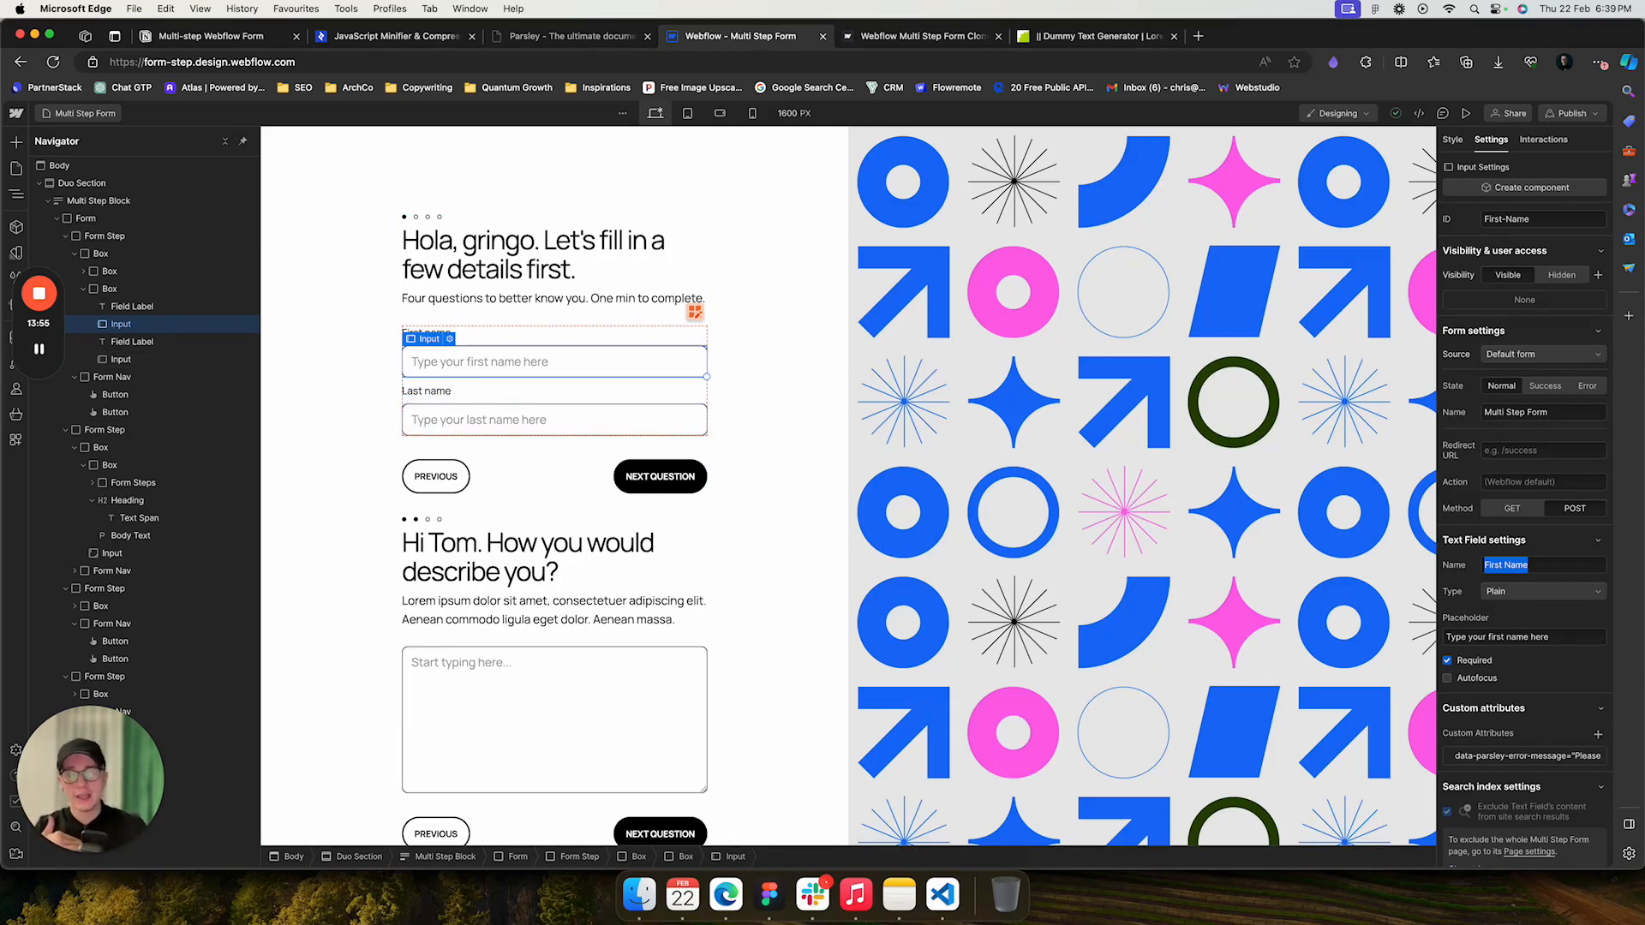
click(554, 720)
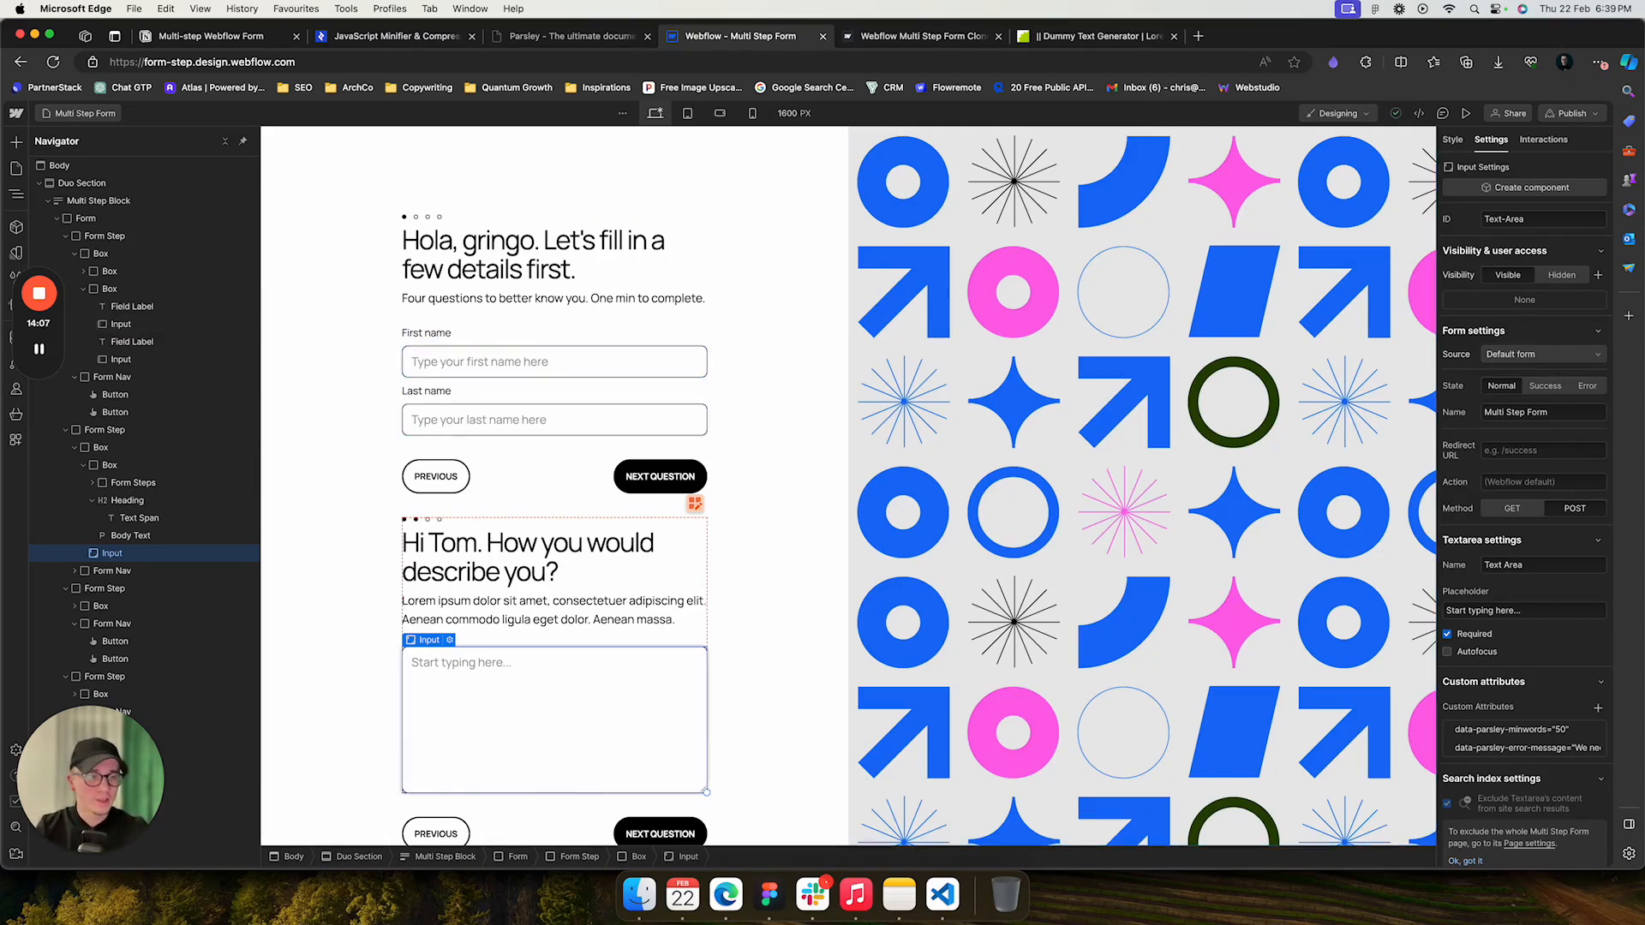
click(452, 544)
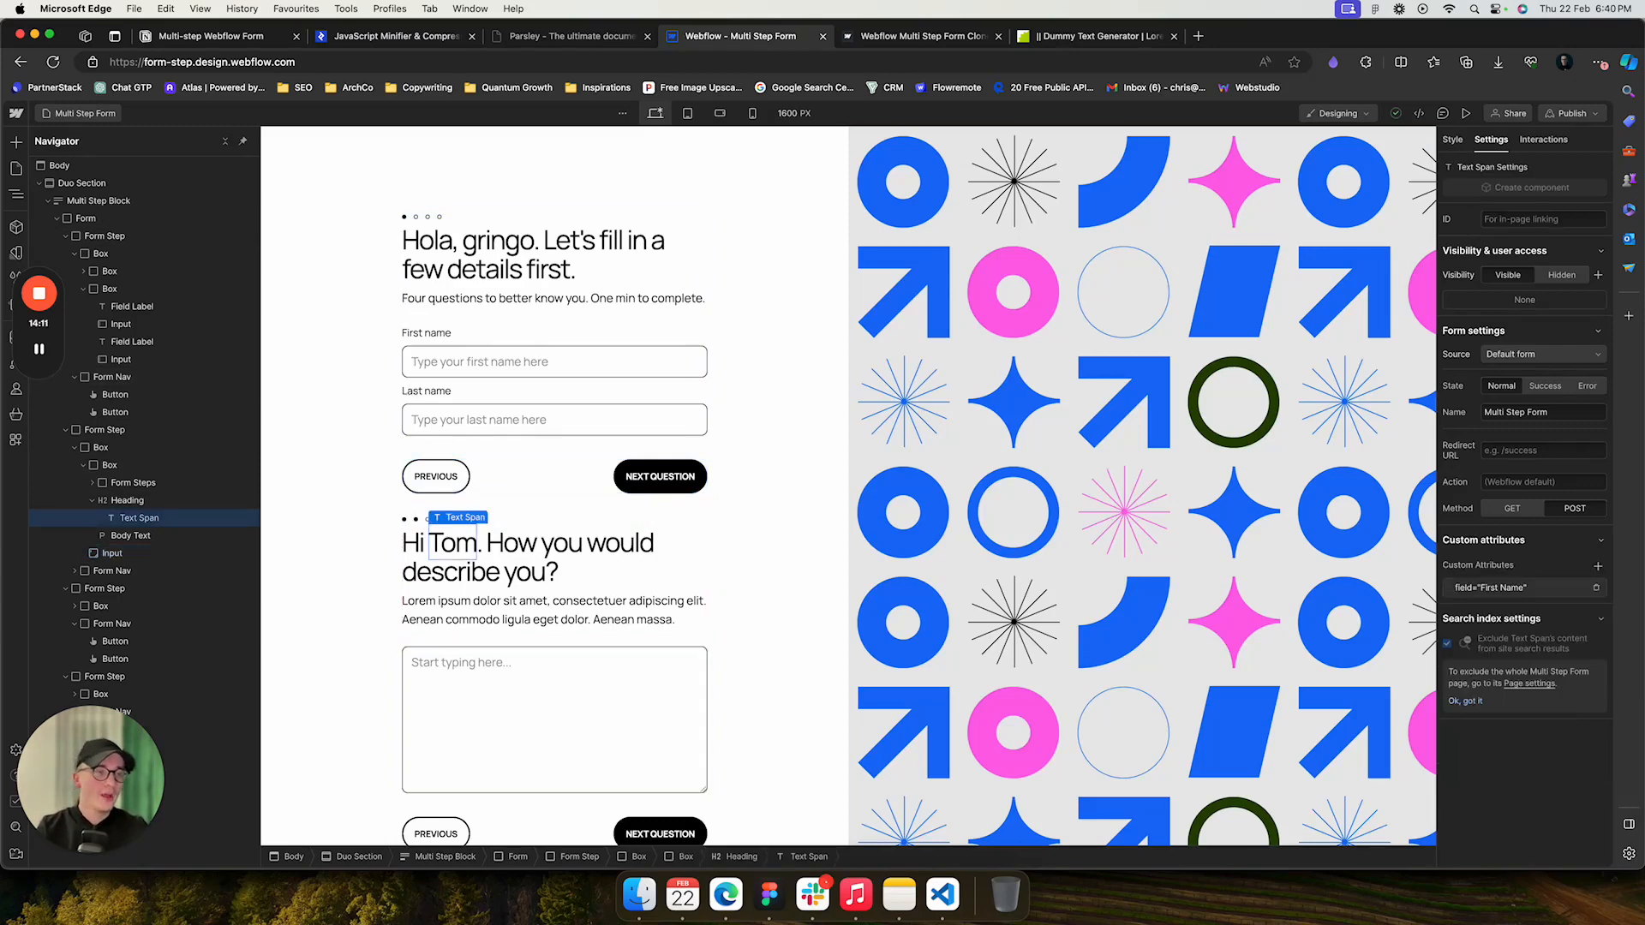
click(1525, 587)
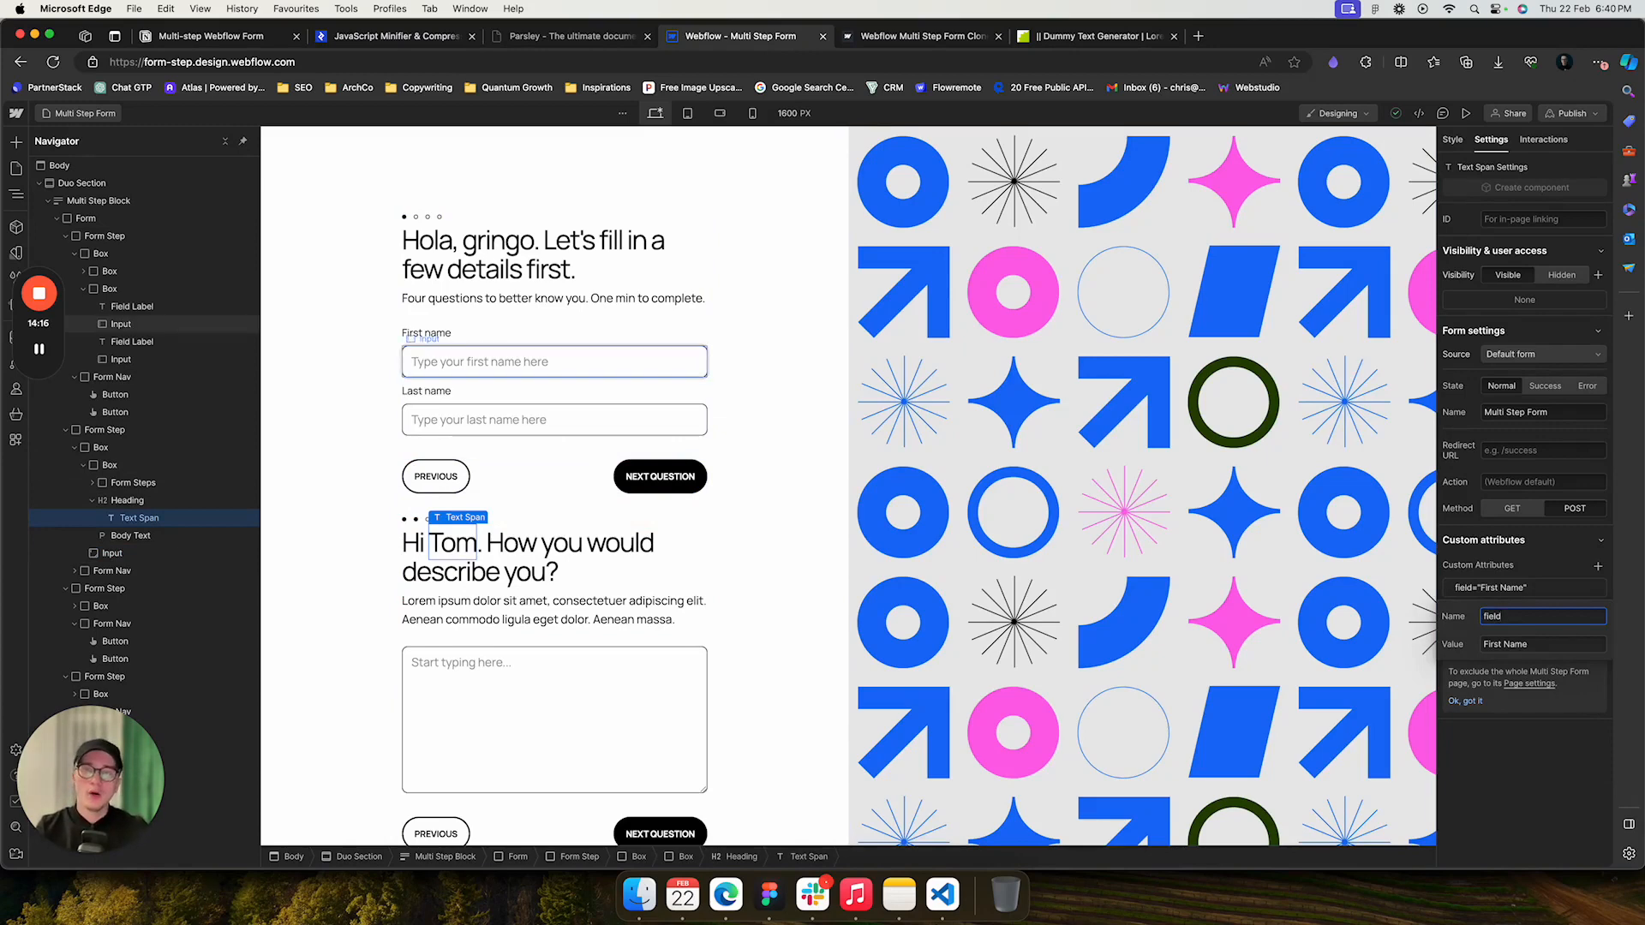
click(554, 362)
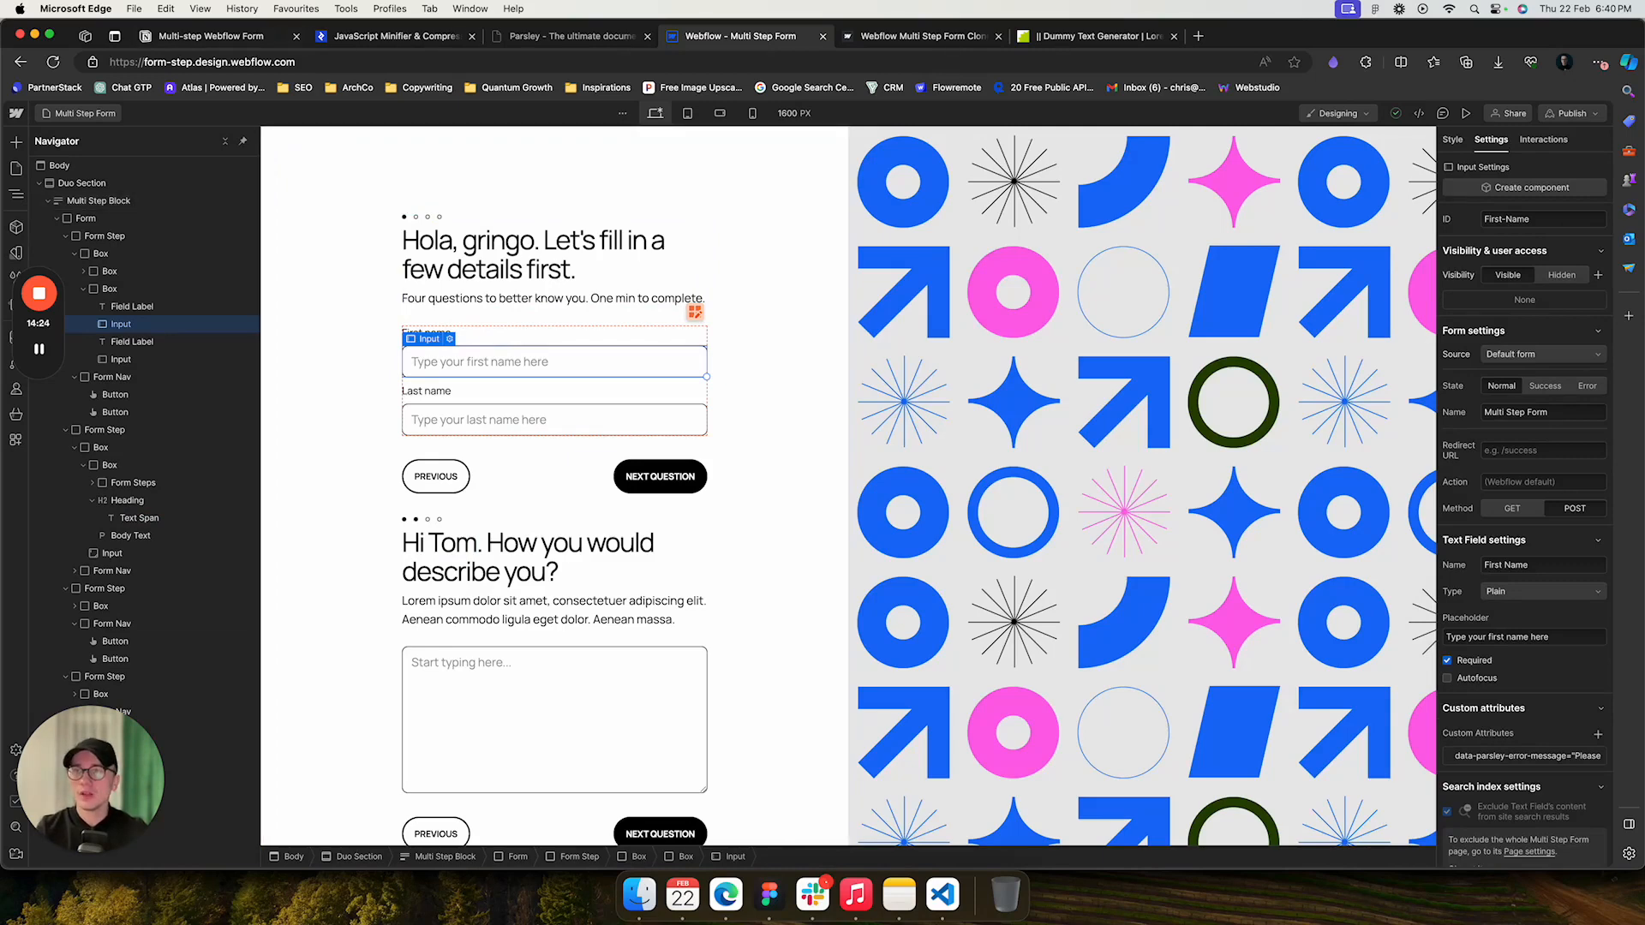
- Reload the live form and advance with empty fields to trigger the custom error messages
key(super+1)
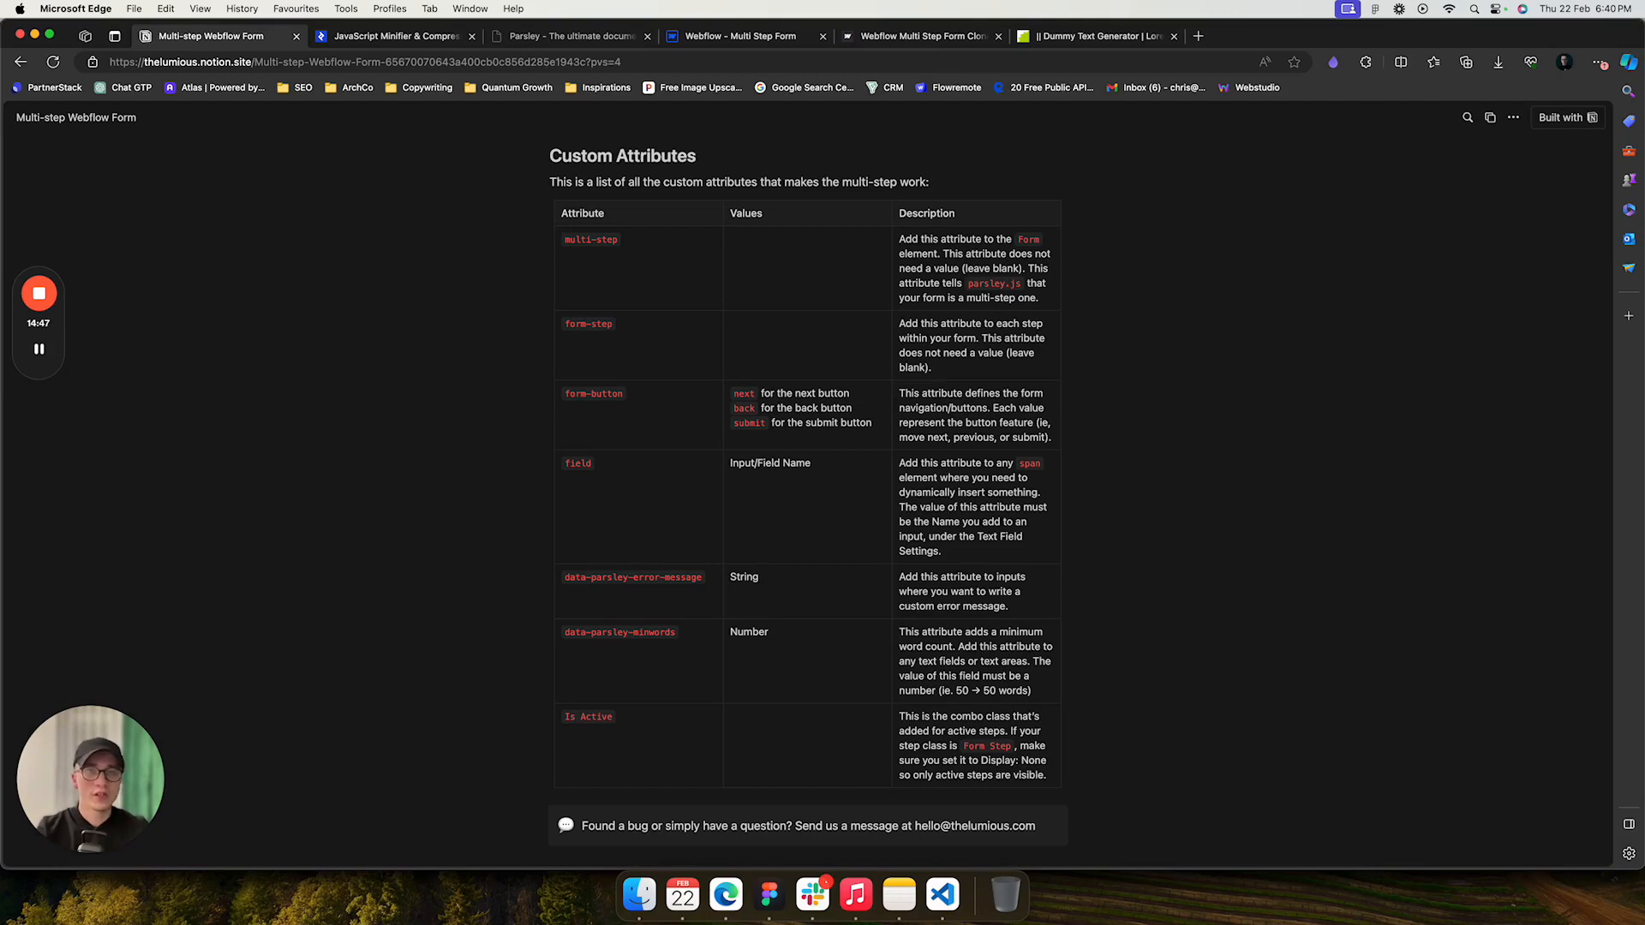
key(super+5)
key(super+r)
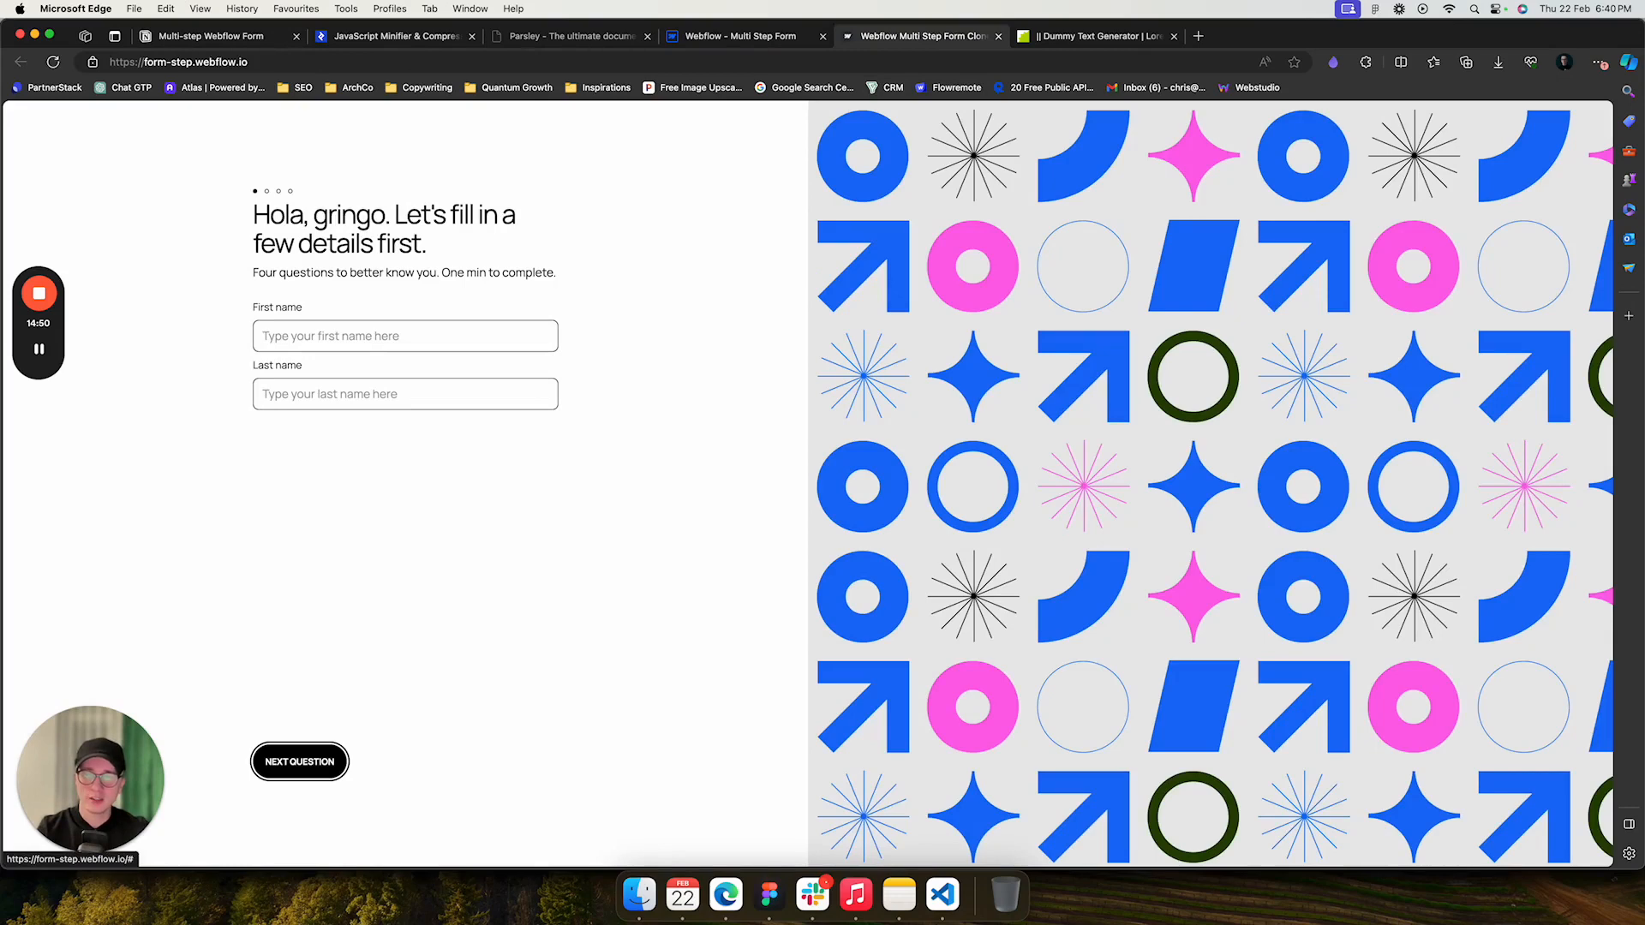
click(300, 762)
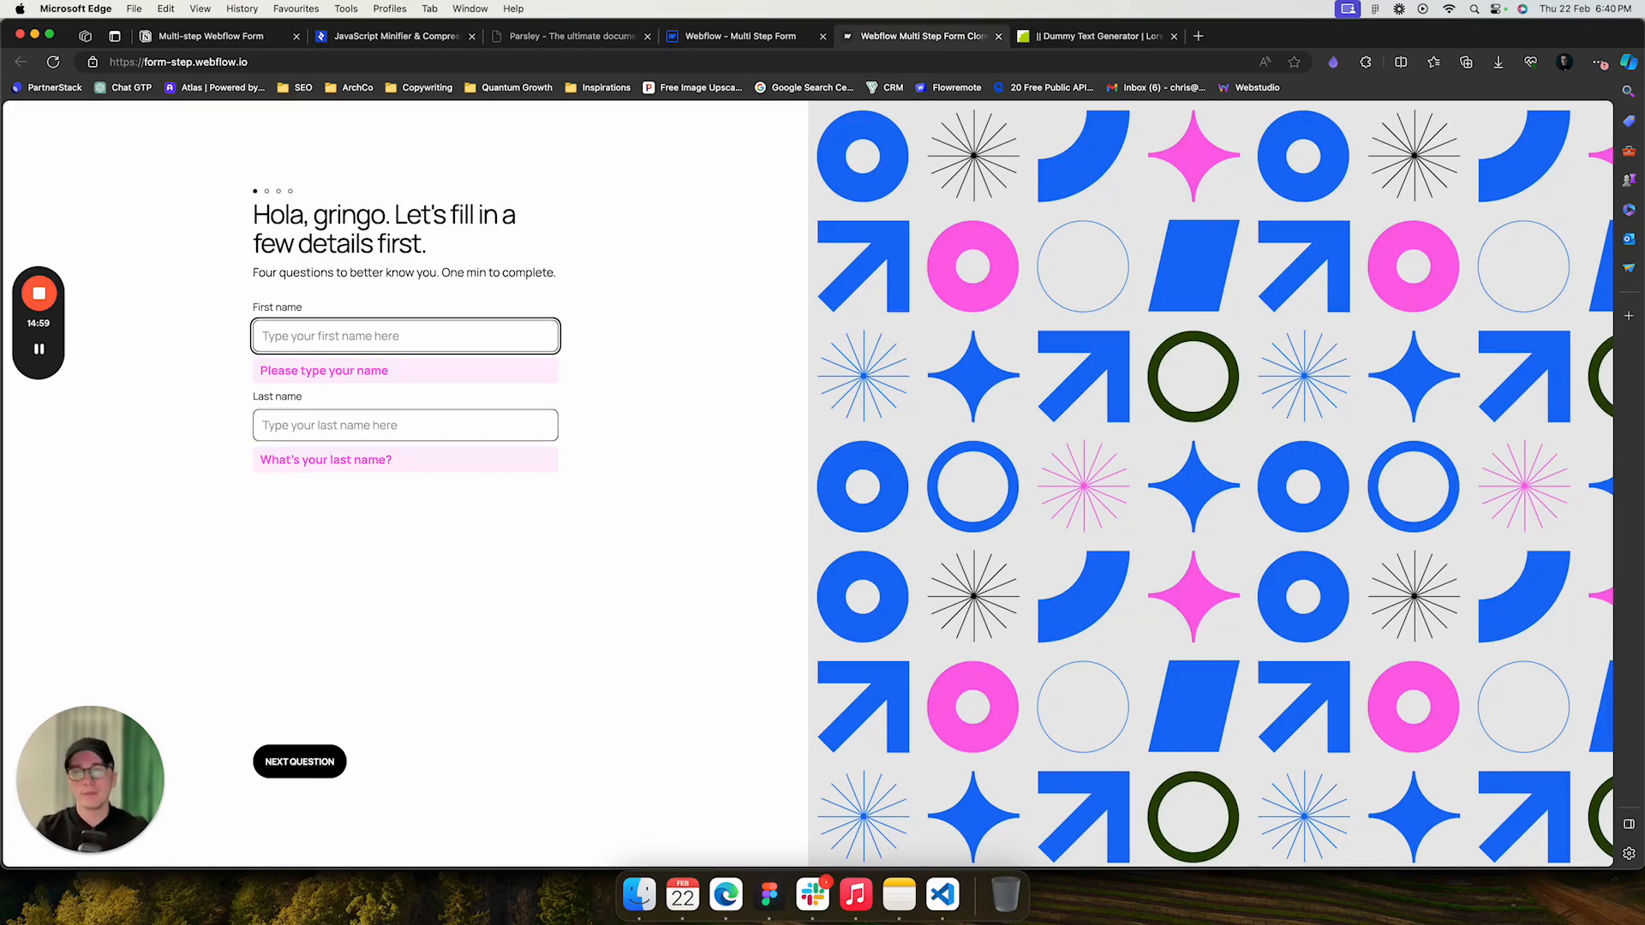
- Open the first-name input's data-parsley-error-message attribute to inspect its value
click(740, 36)
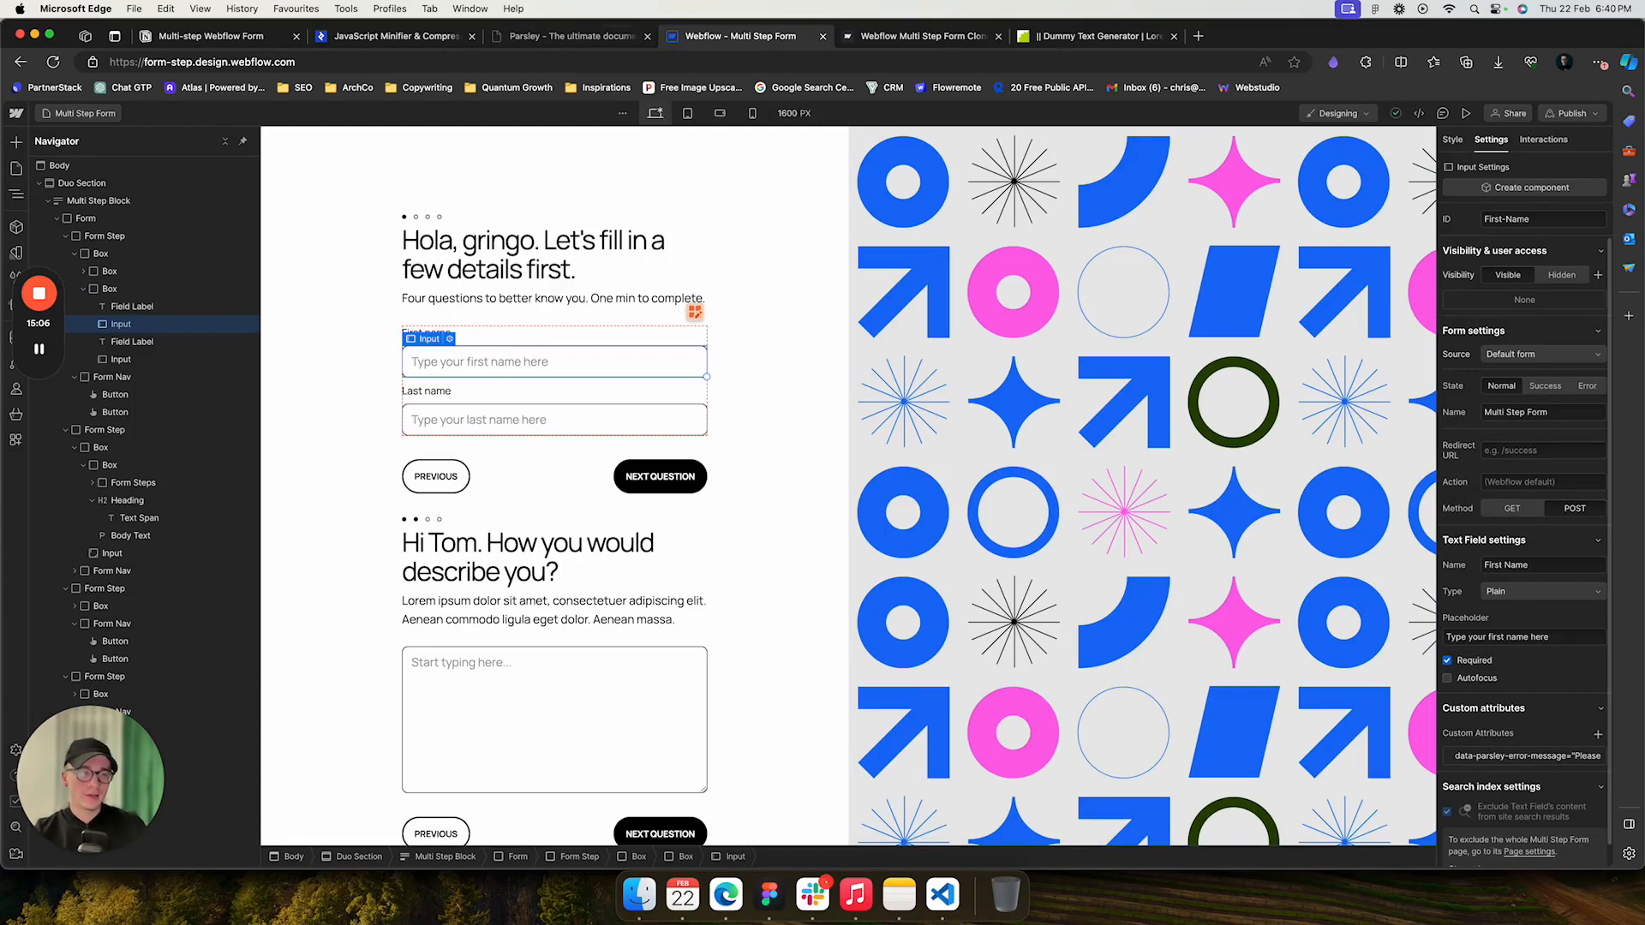
click(1521, 756)
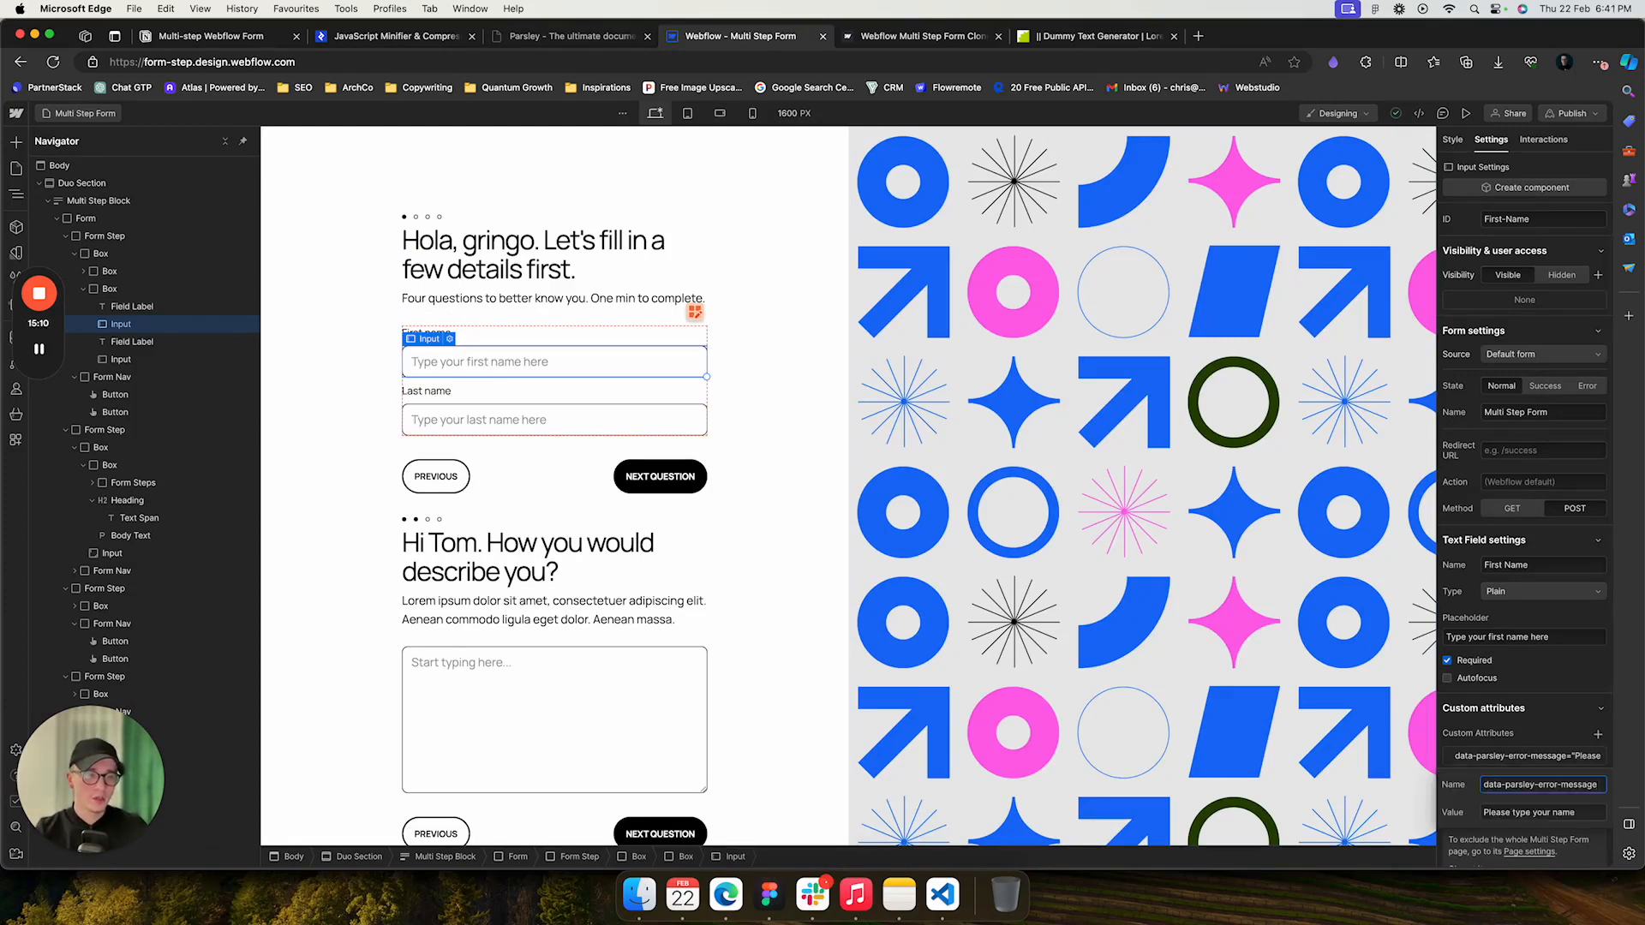
key(Tab)
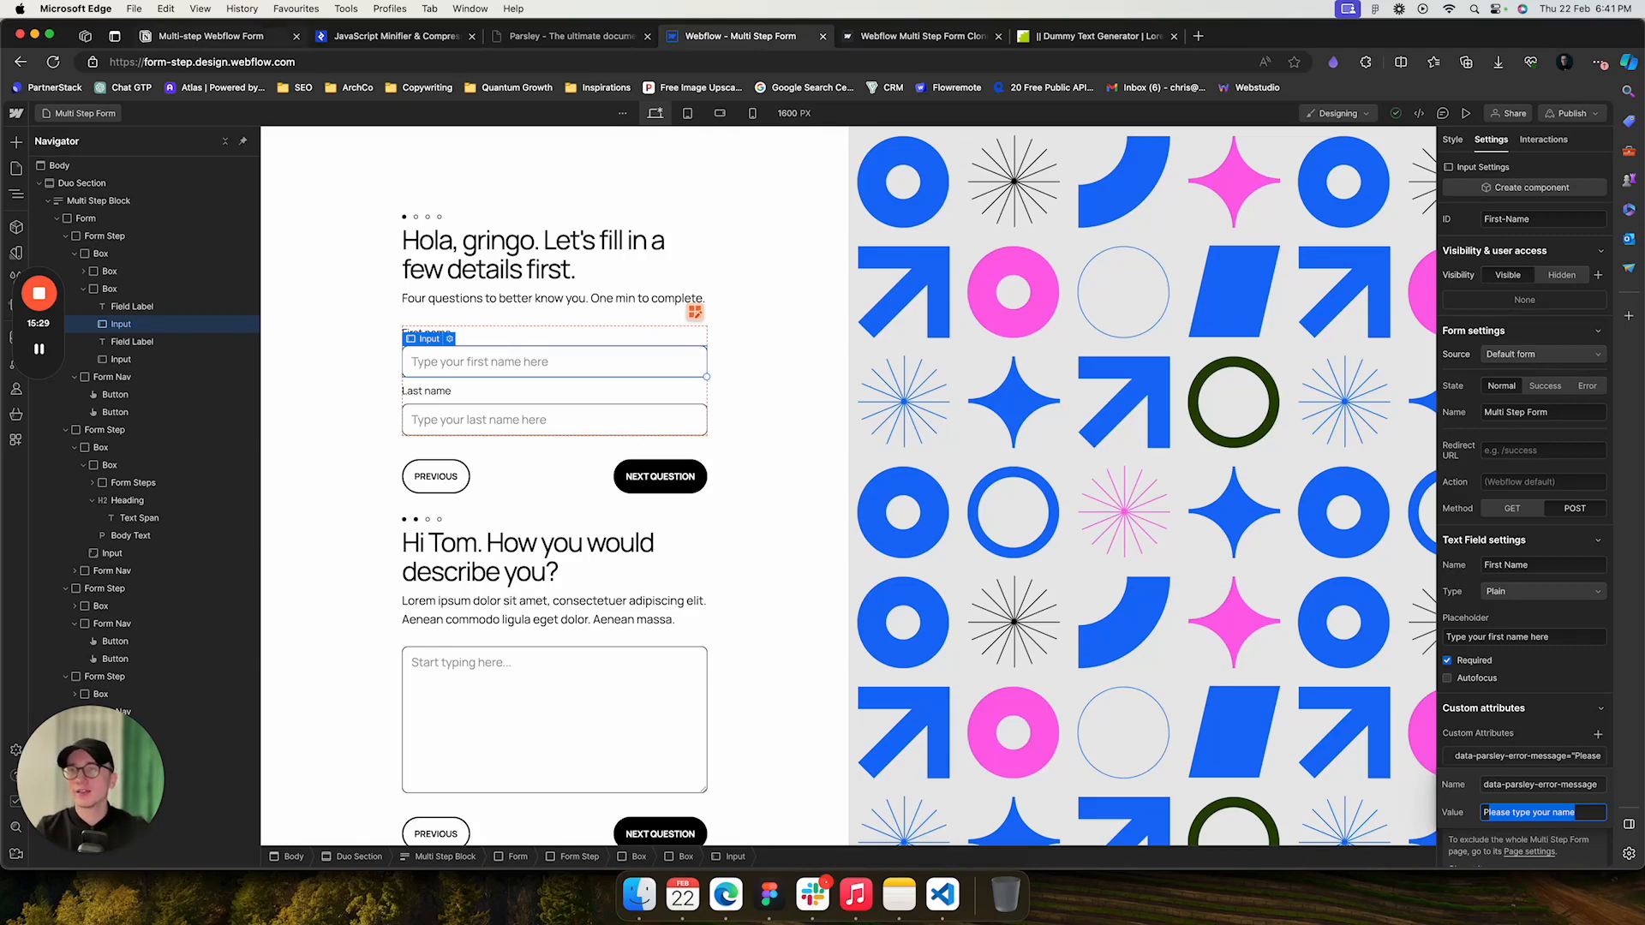
- Review the attributes reference again and inspect the second step's text area attributes
key(super+1)
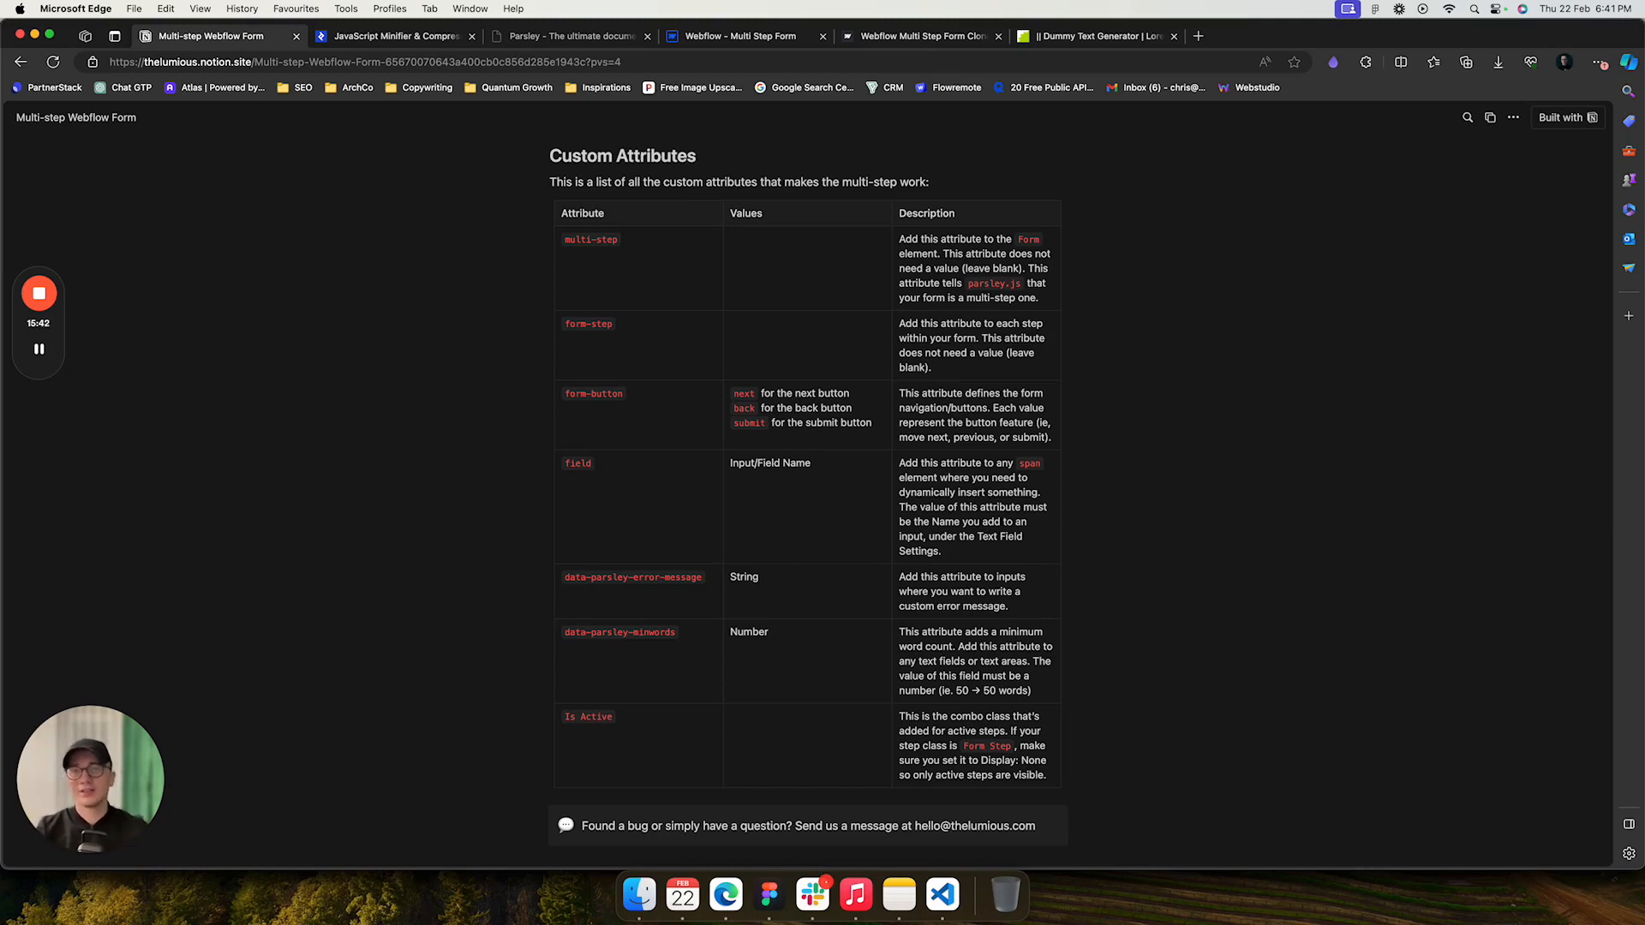
click(741, 36)
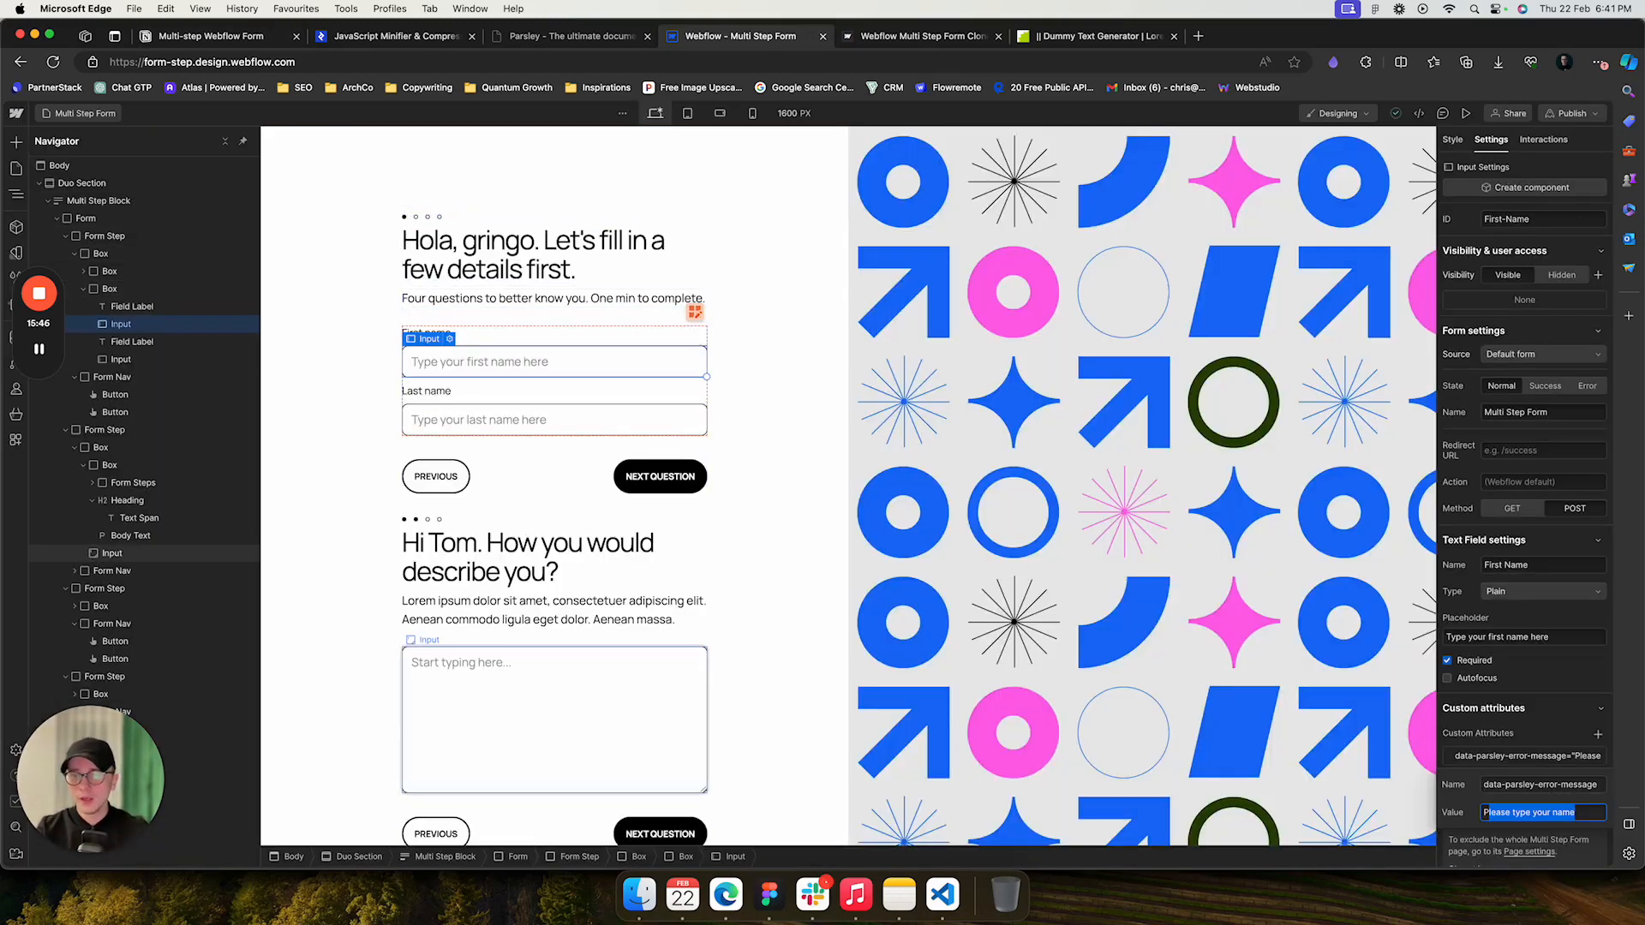
click(554, 690)
scroll(555, 690, down, 1)
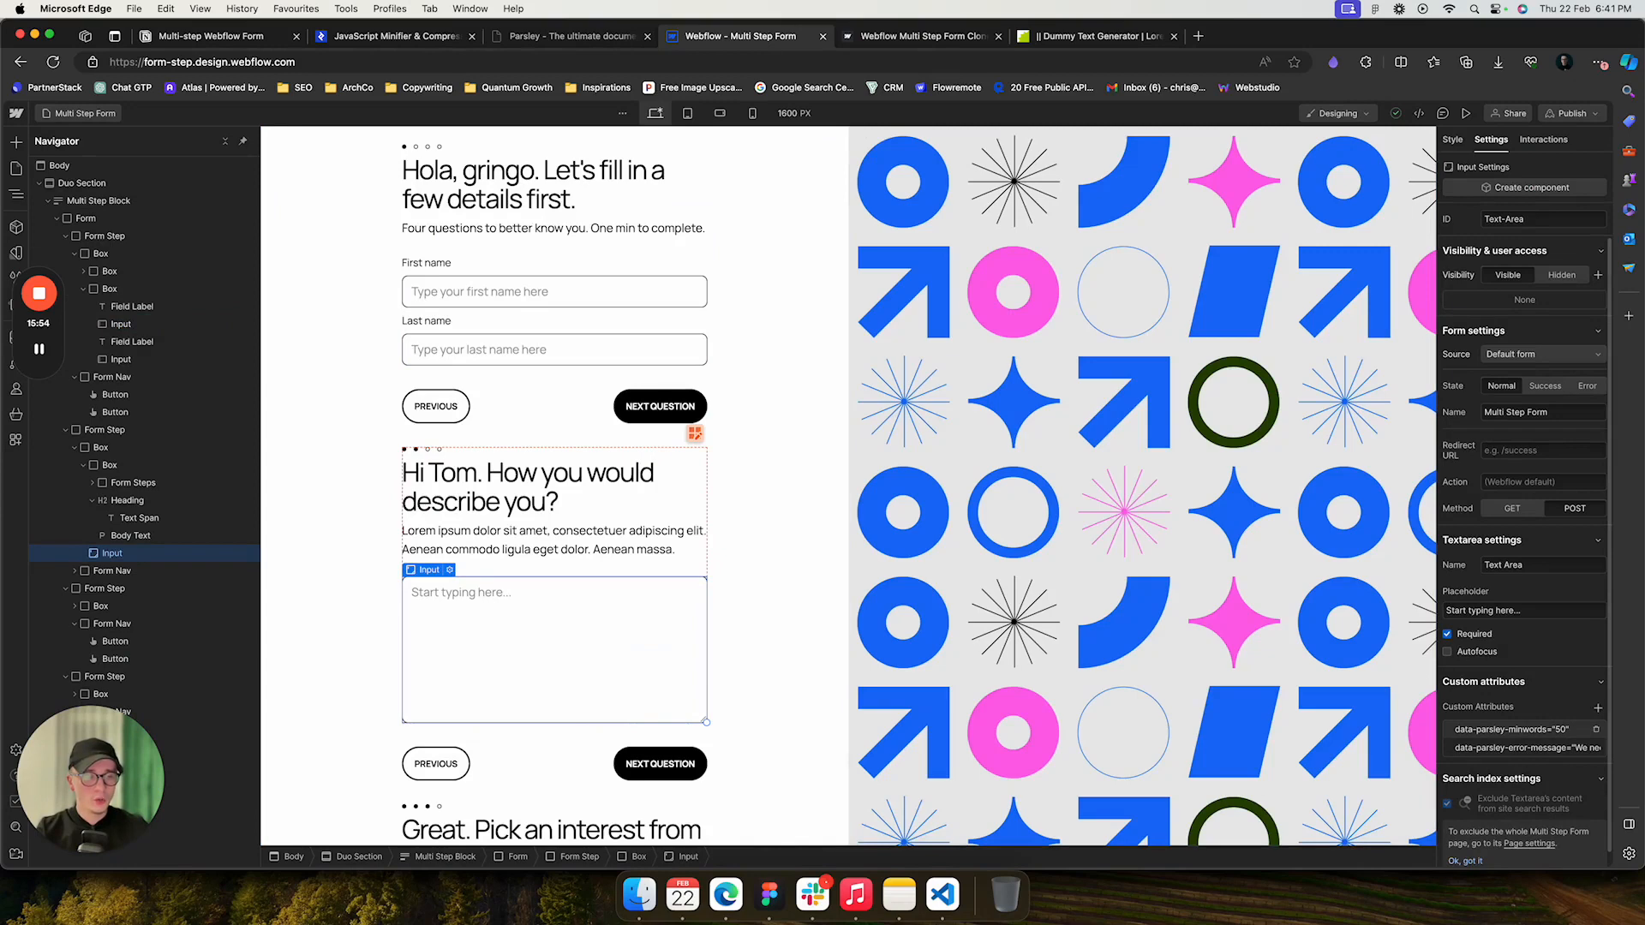
- Inspect the first-name input's settings and compare them with the attributes reference page
click(1512, 729)
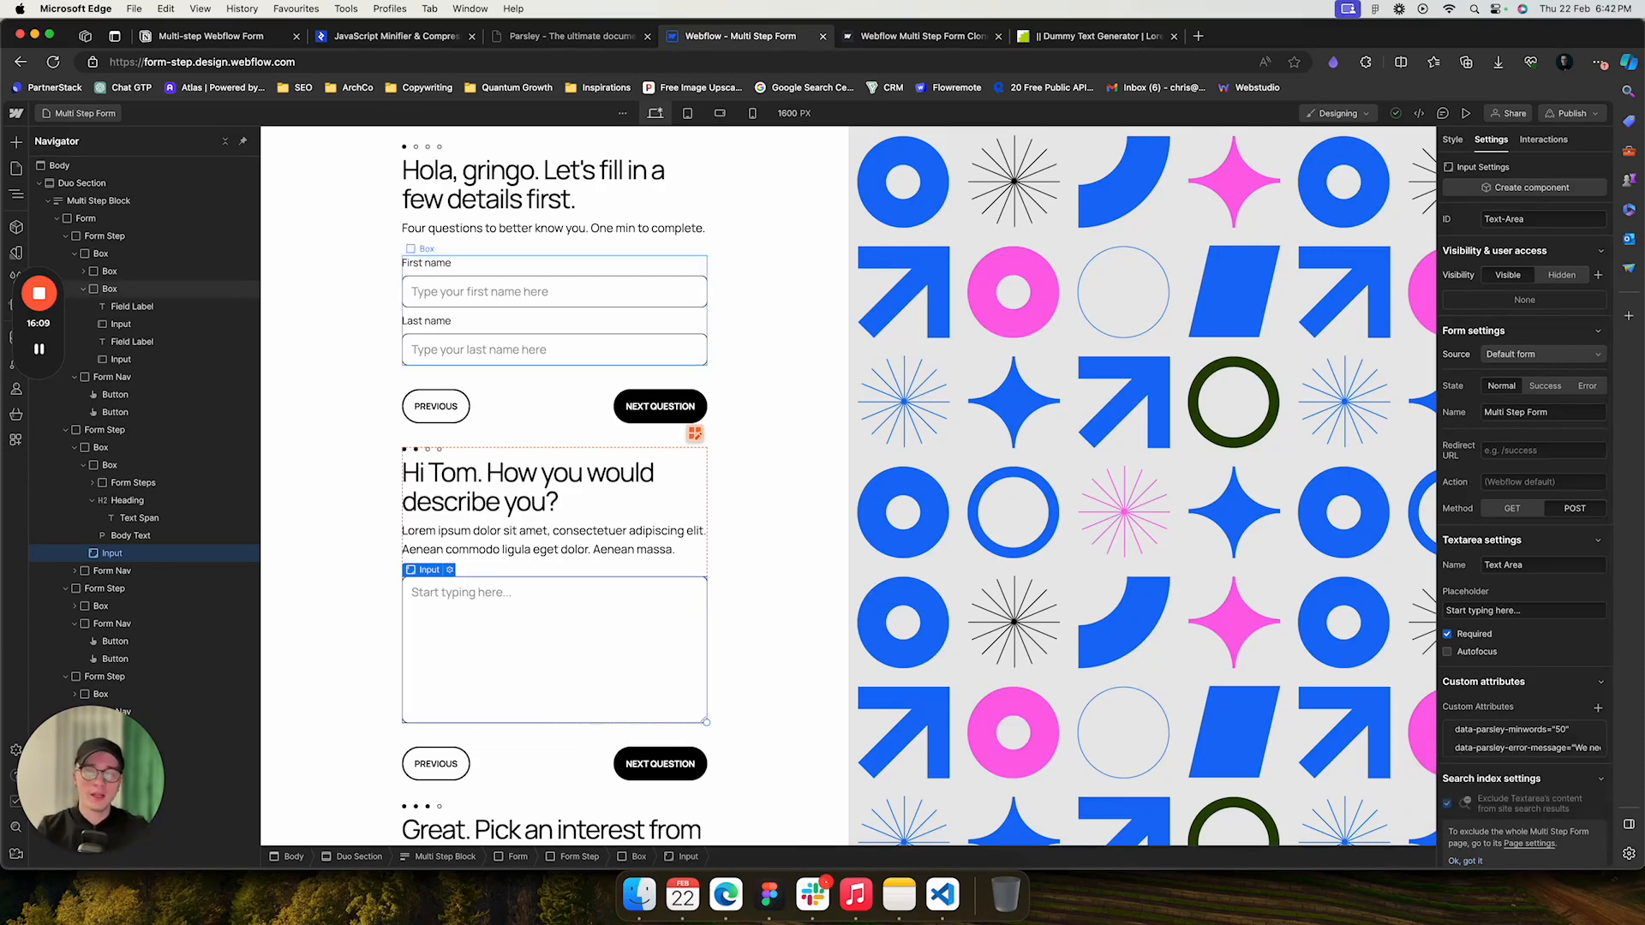
click(555, 292)
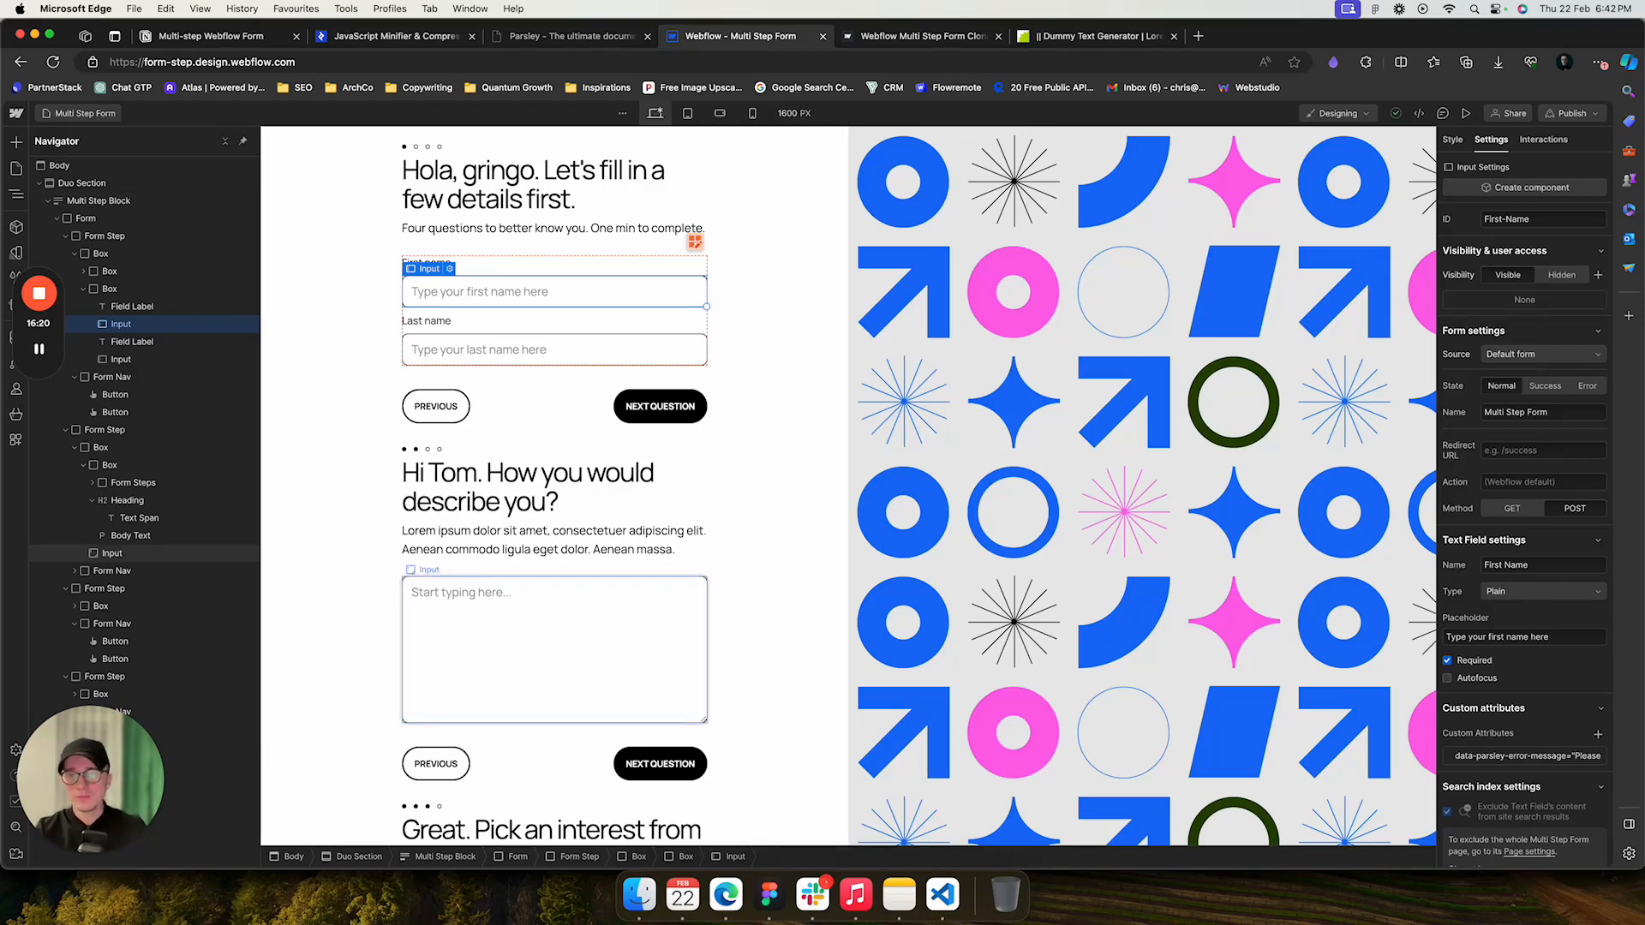
key(super+1)
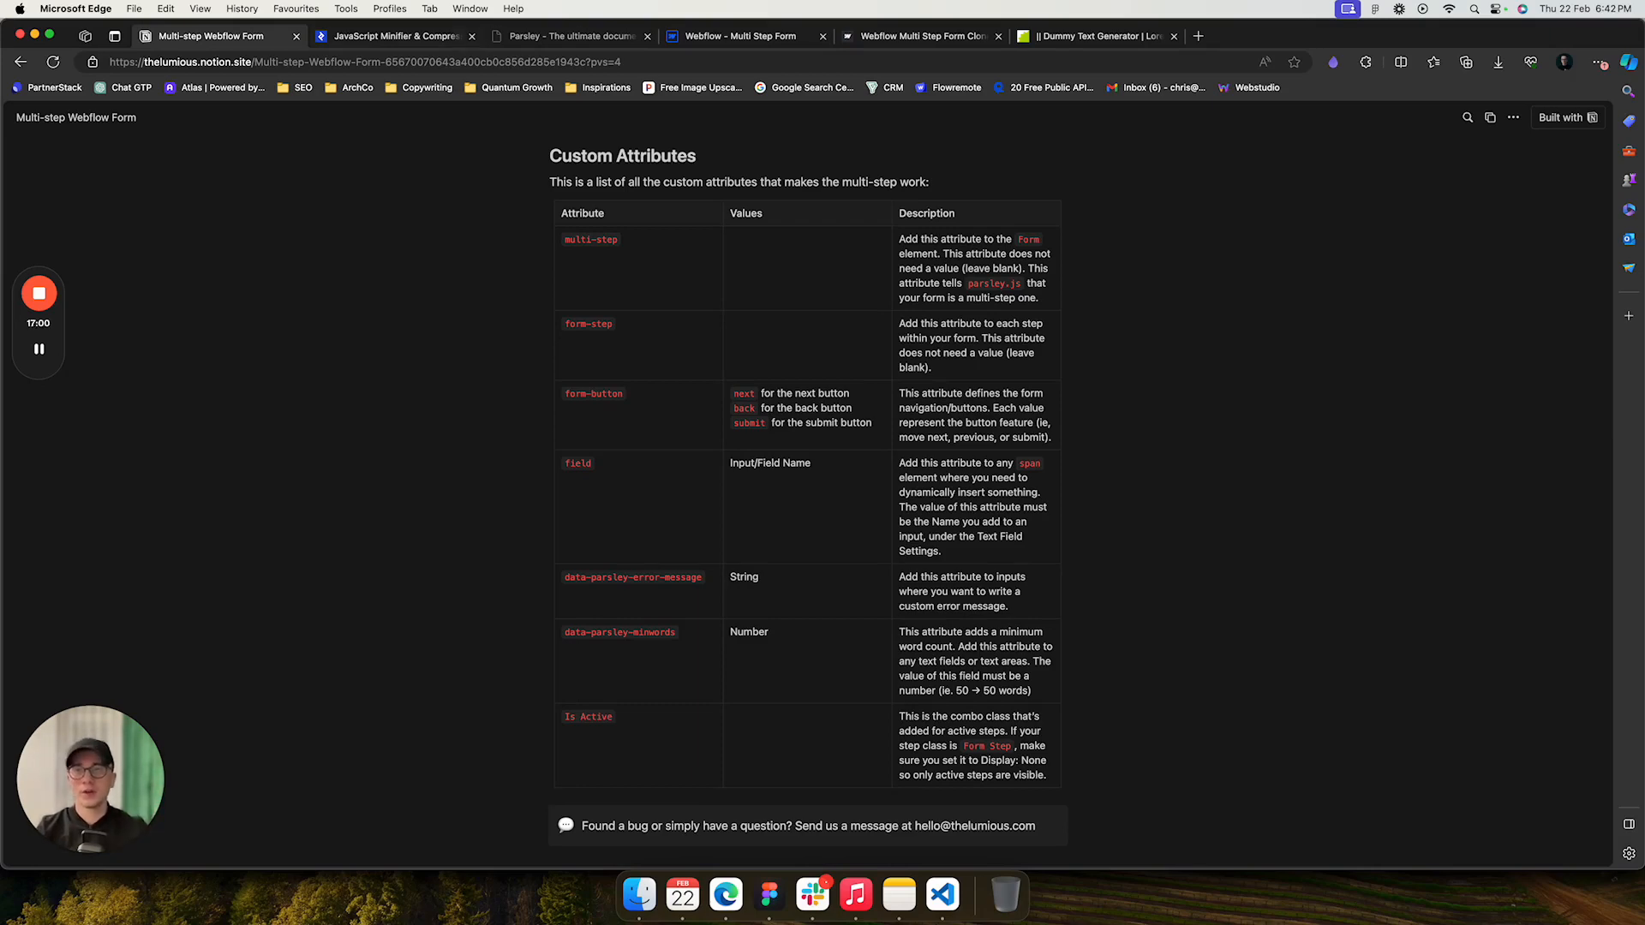
click(740, 36)
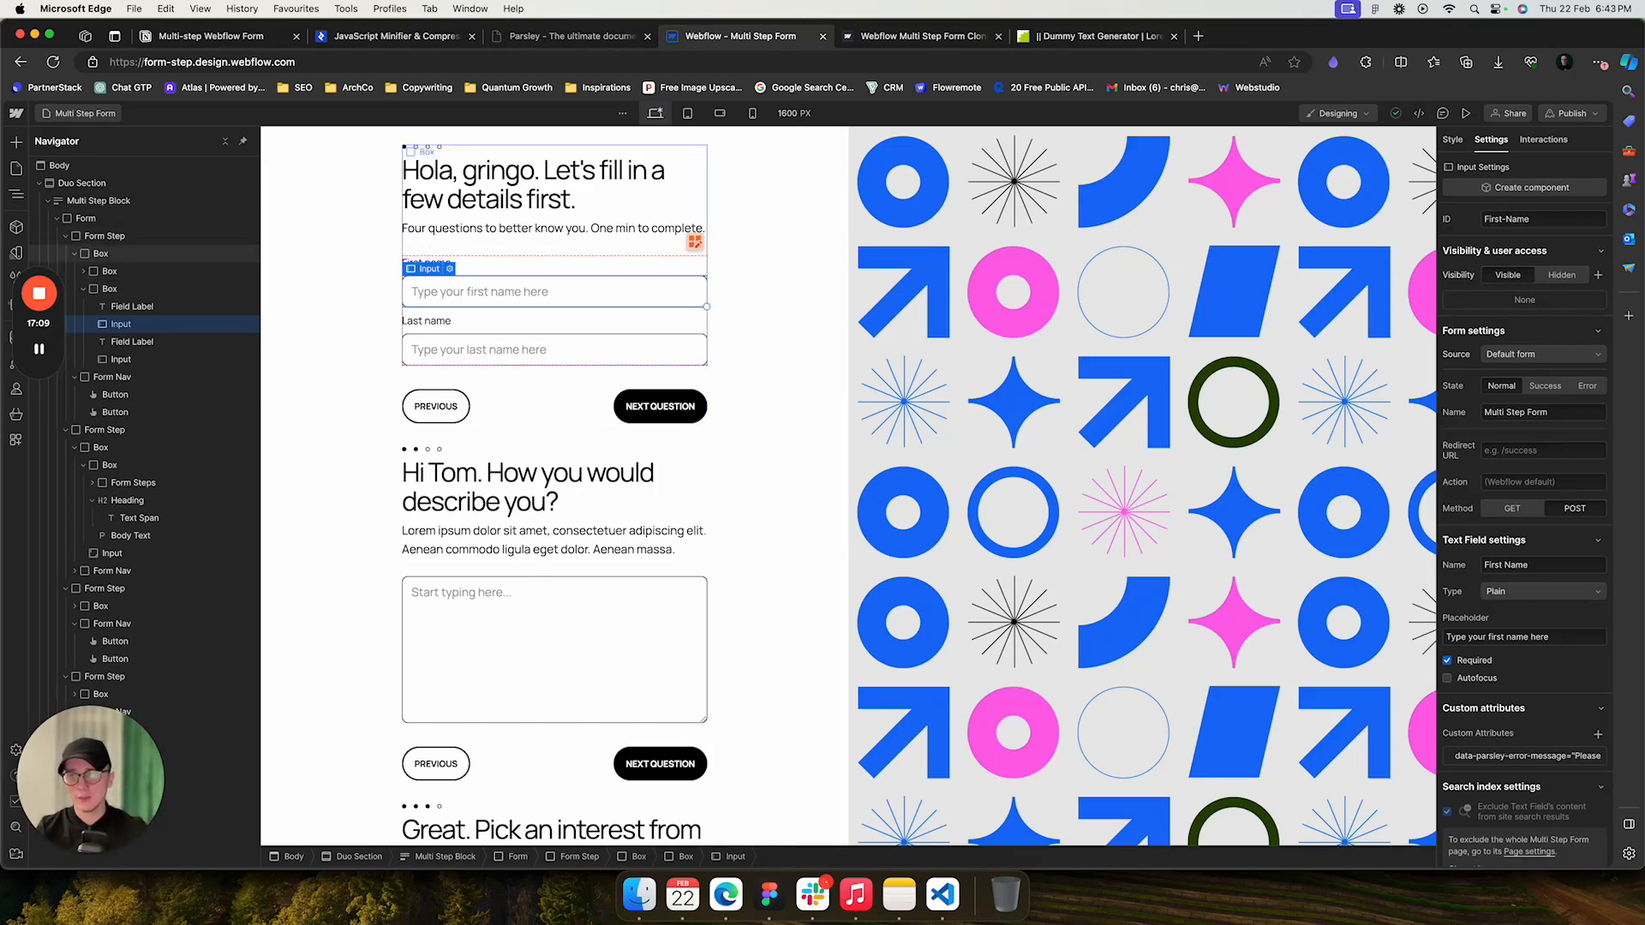
- Select the second form step and set the Form Step class's display to None
click(66, 235)
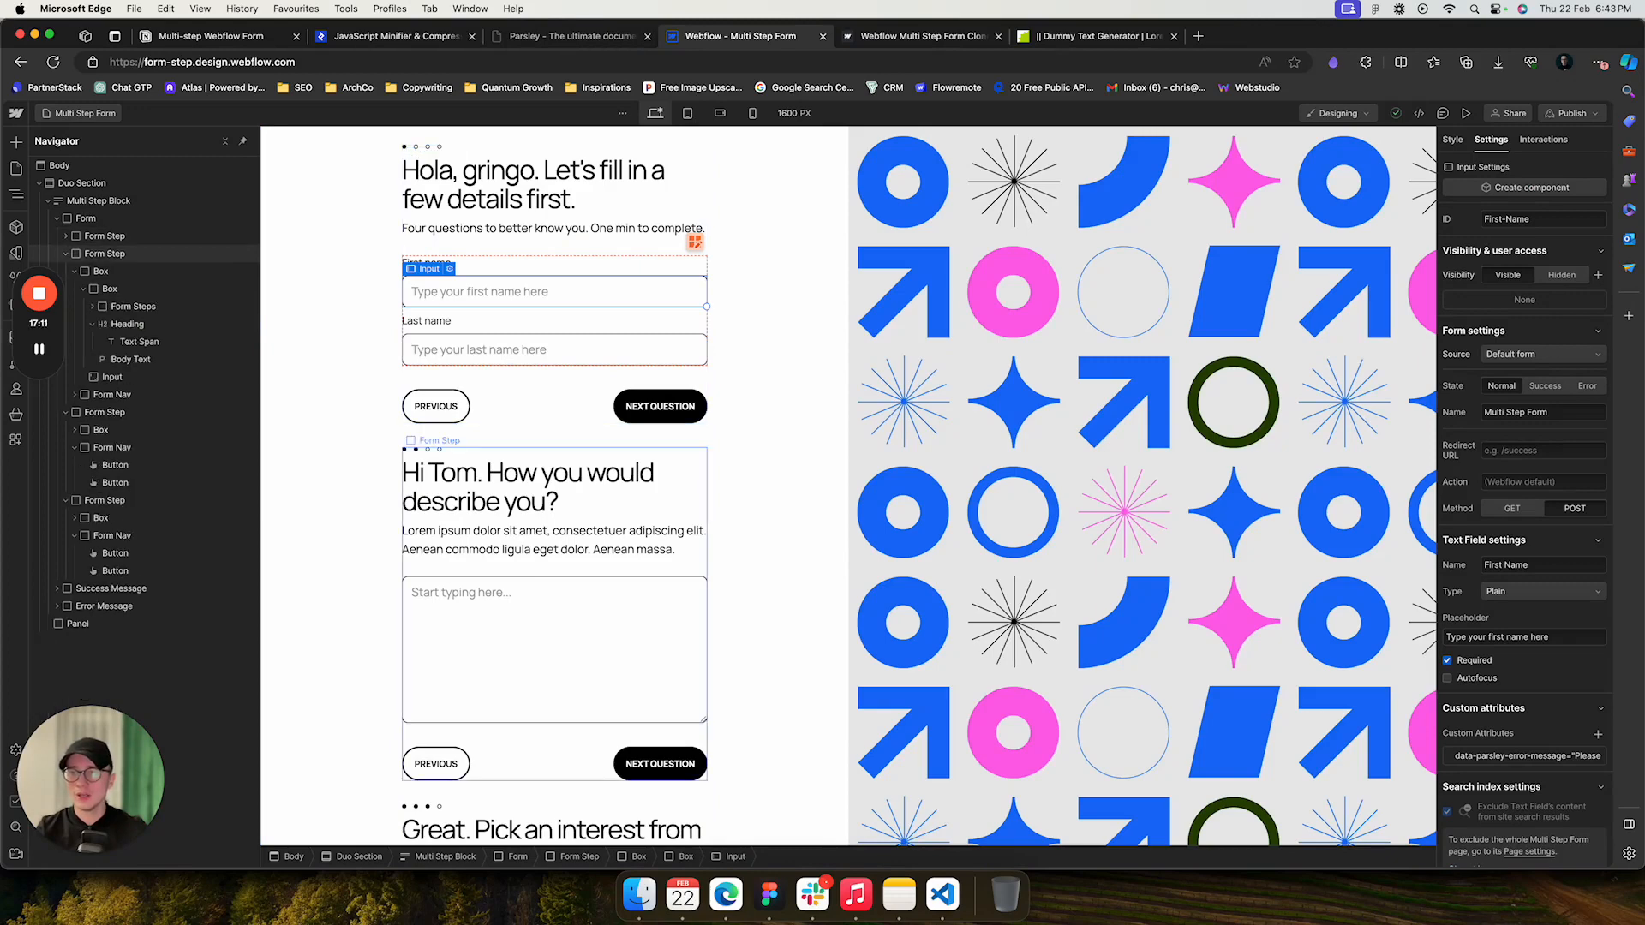
click(66, 253)
click(77, 254)
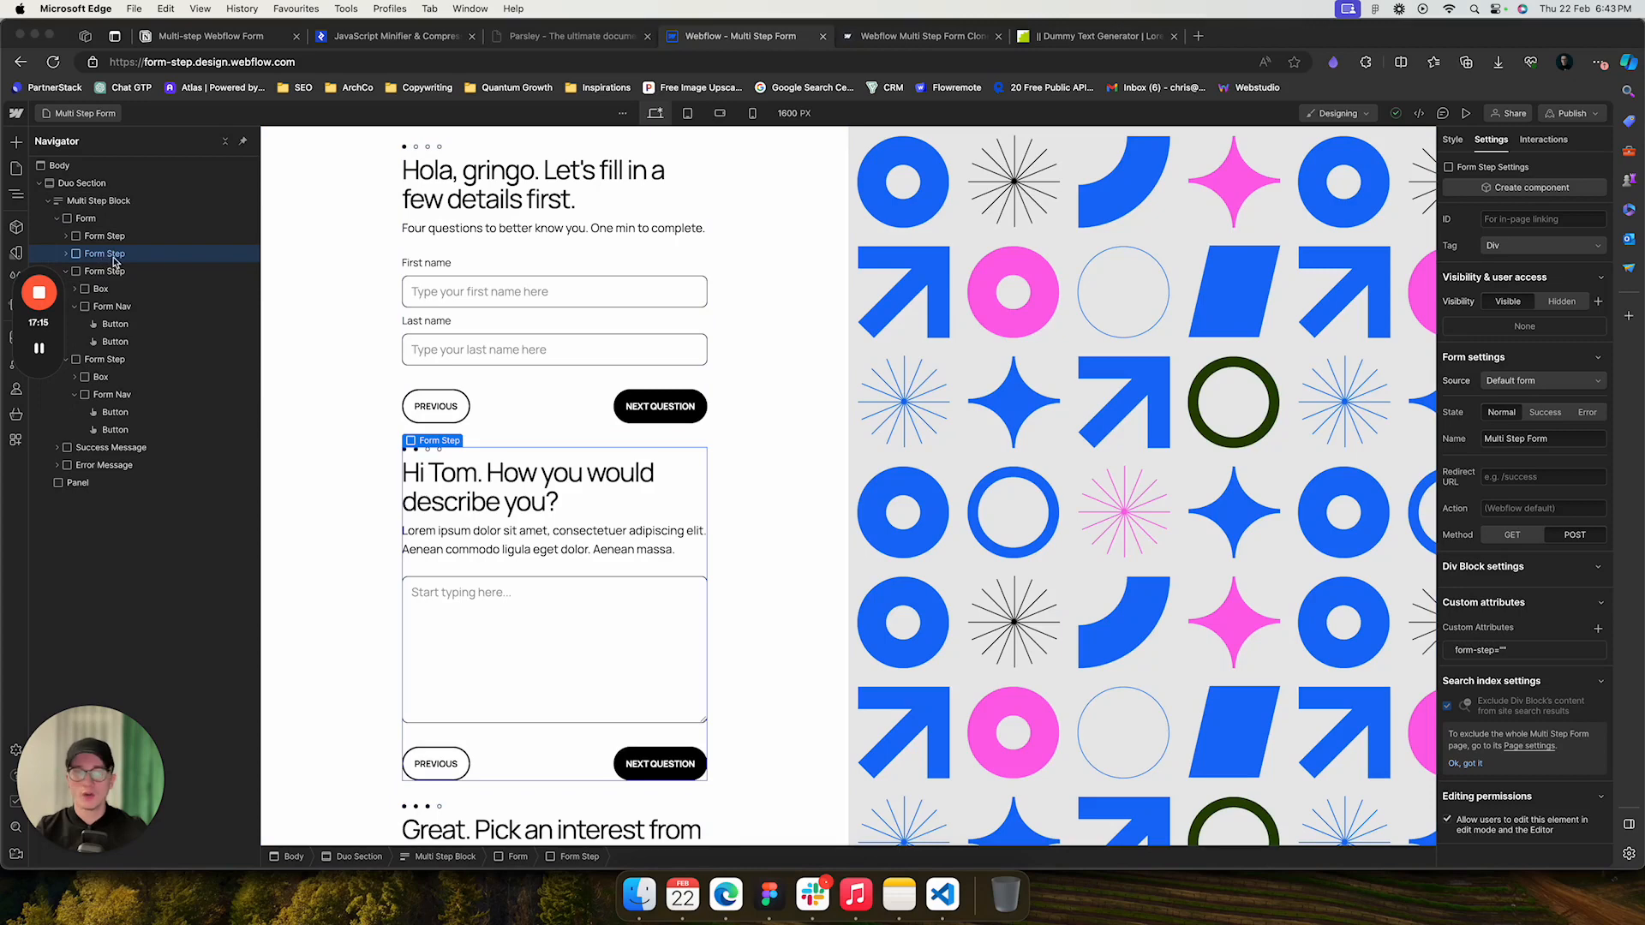
click(1457, 147)
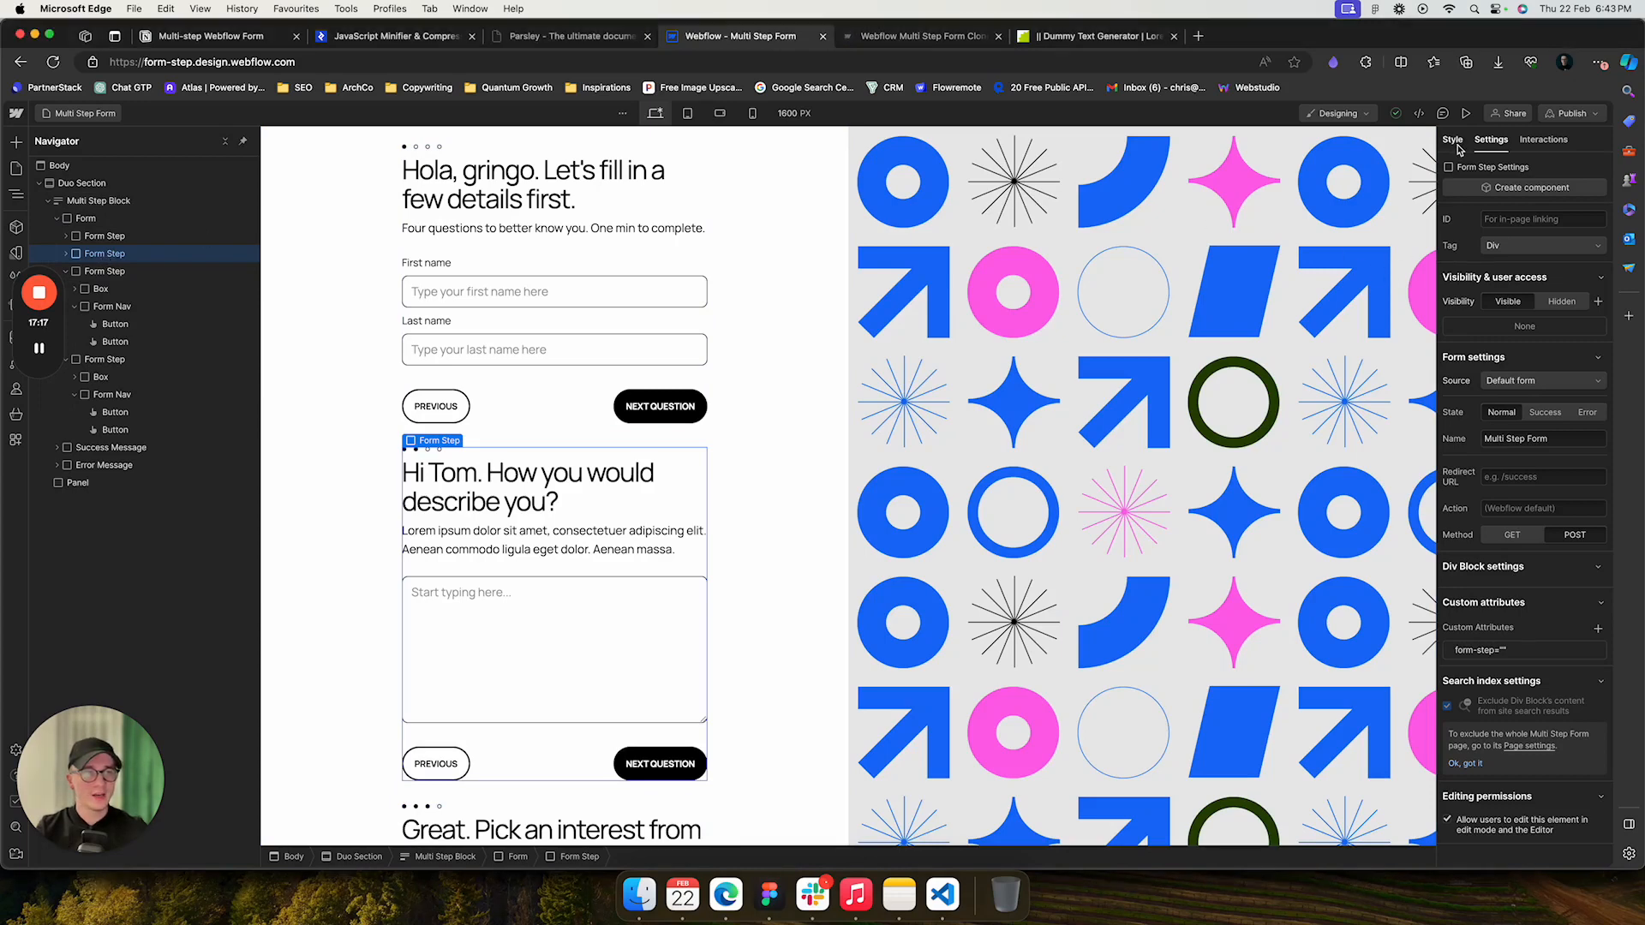
click(1454, 142)
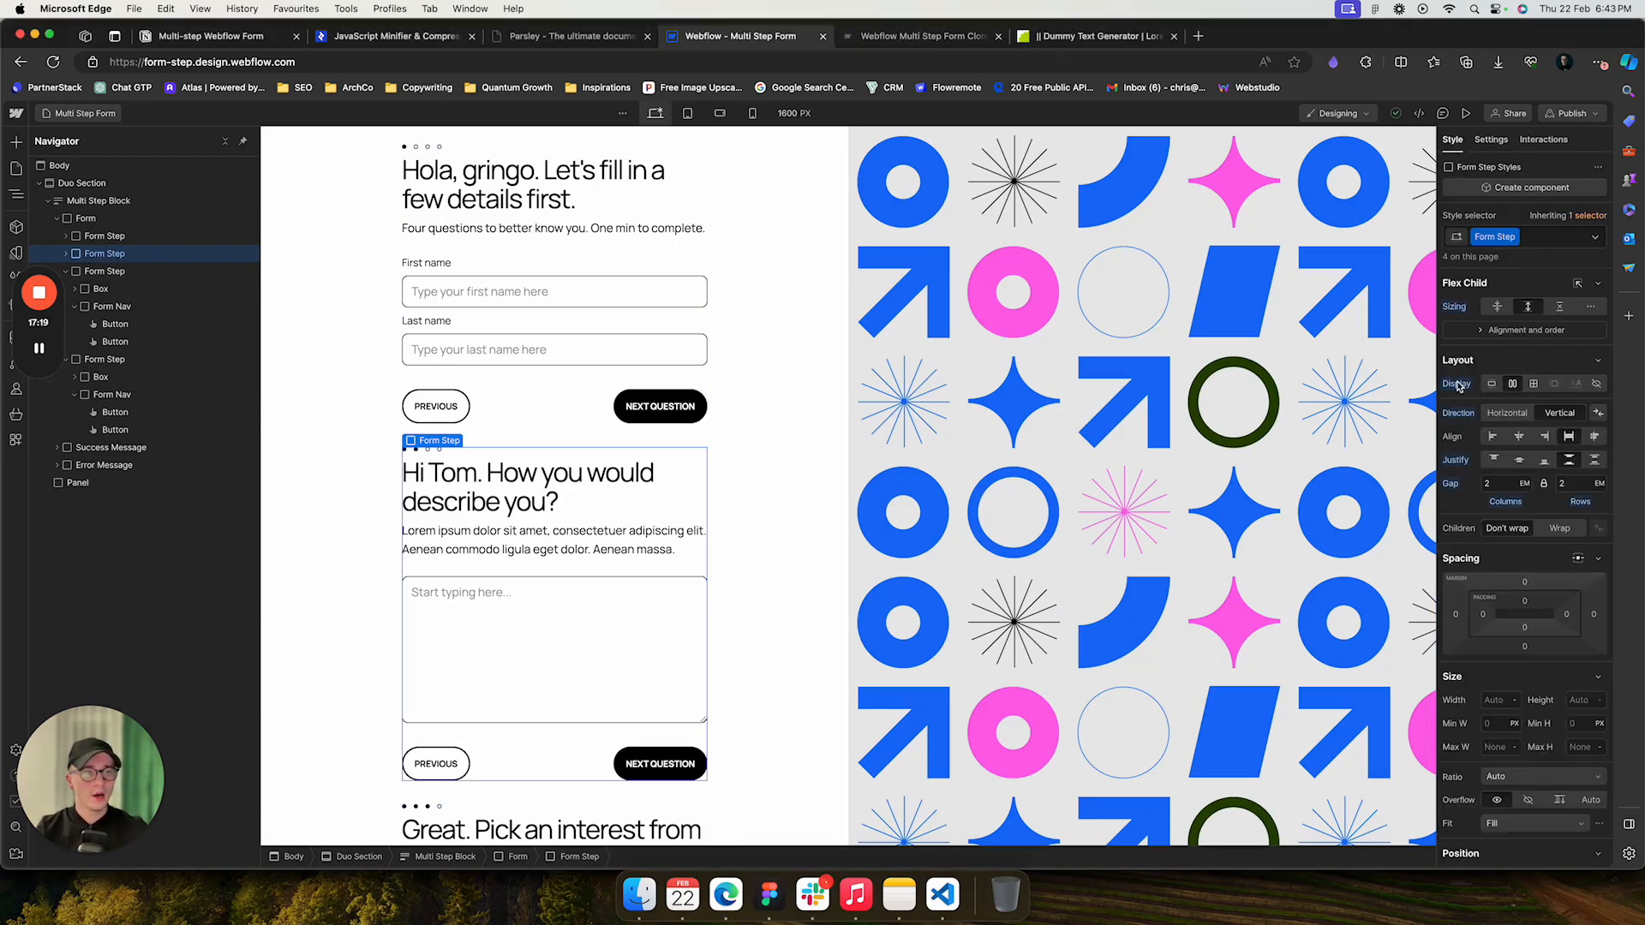
click(1596, 384)
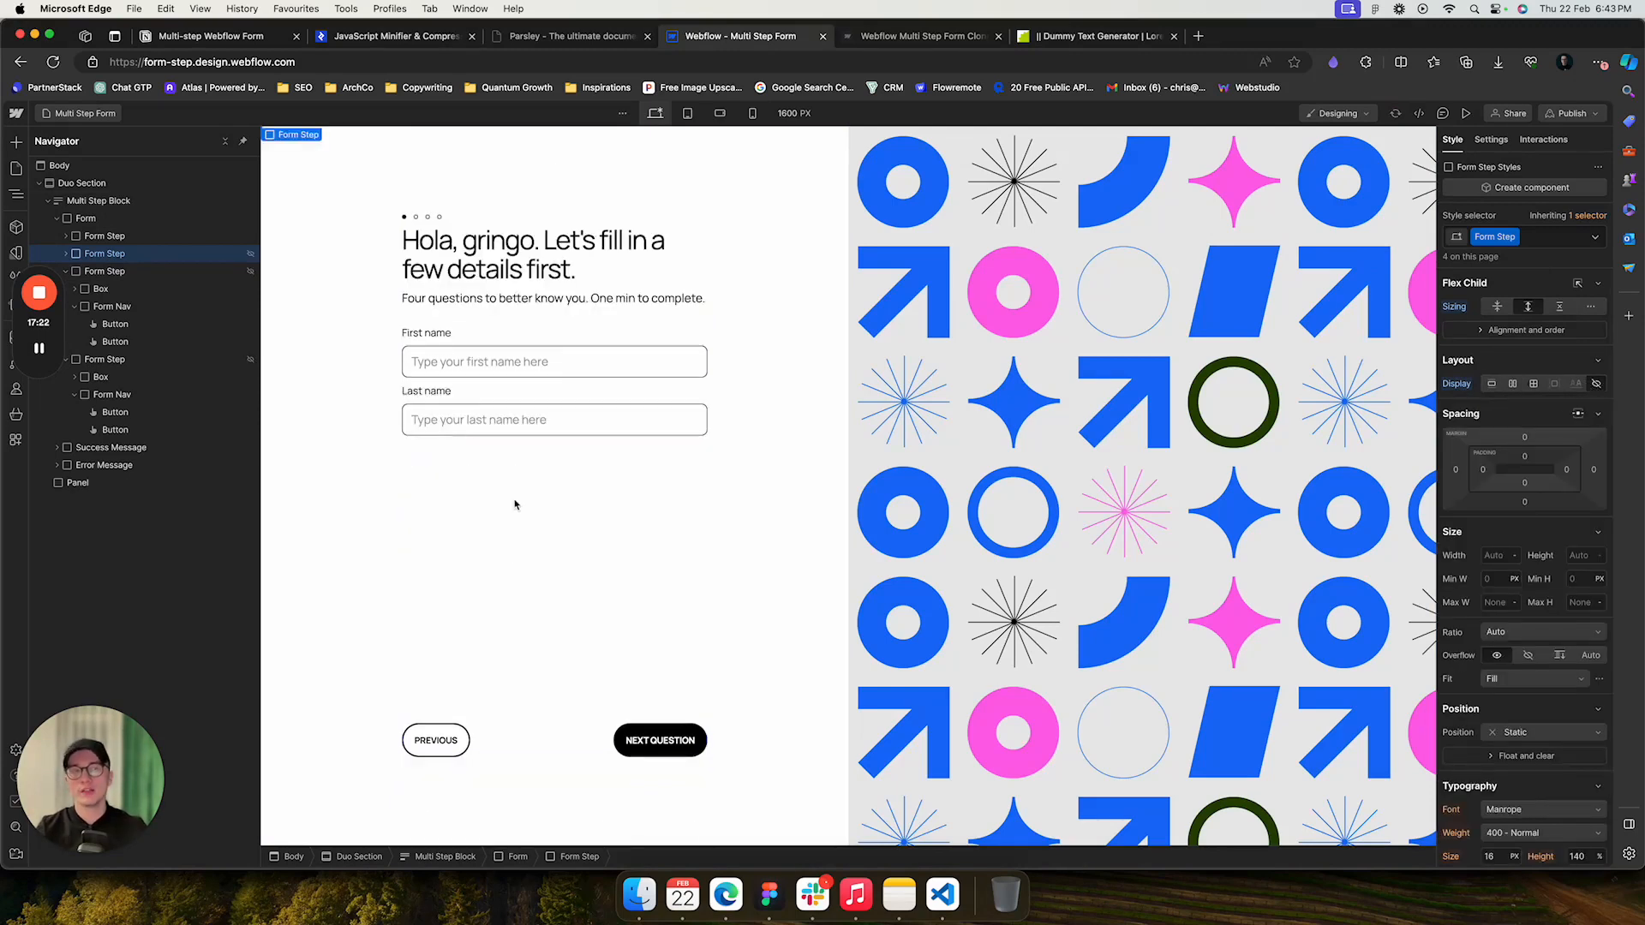
- Compare the form steps' display settings and switch the Is Active step's display to Block and back to Flex
click(66, 271)
click(104, 236)
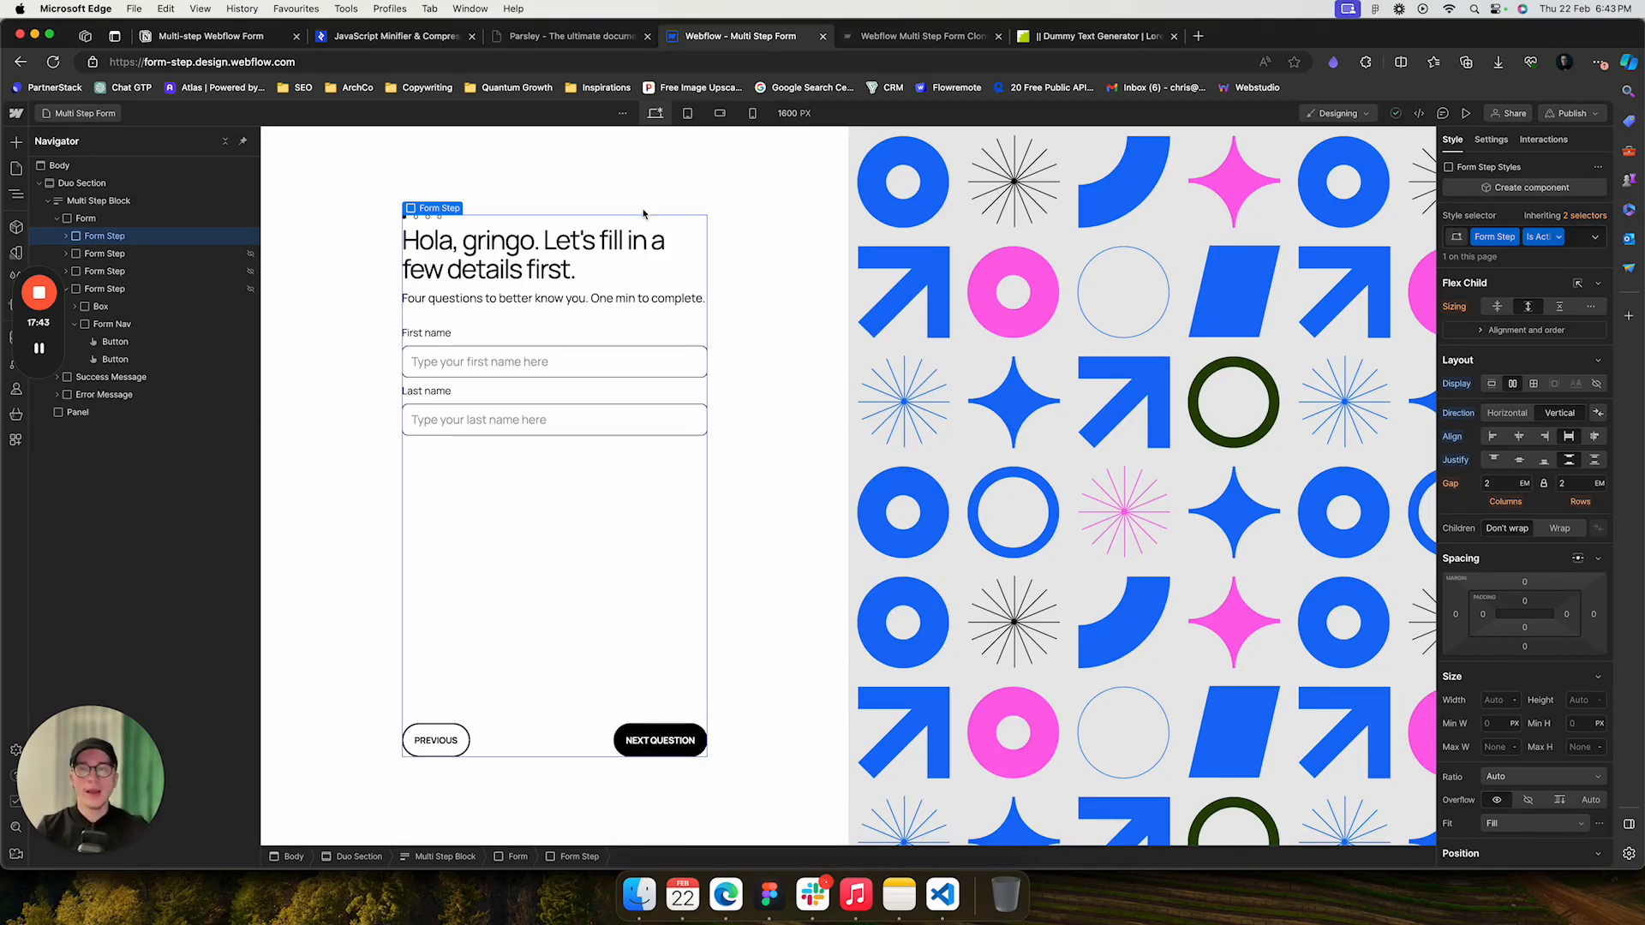
click(109, 255)
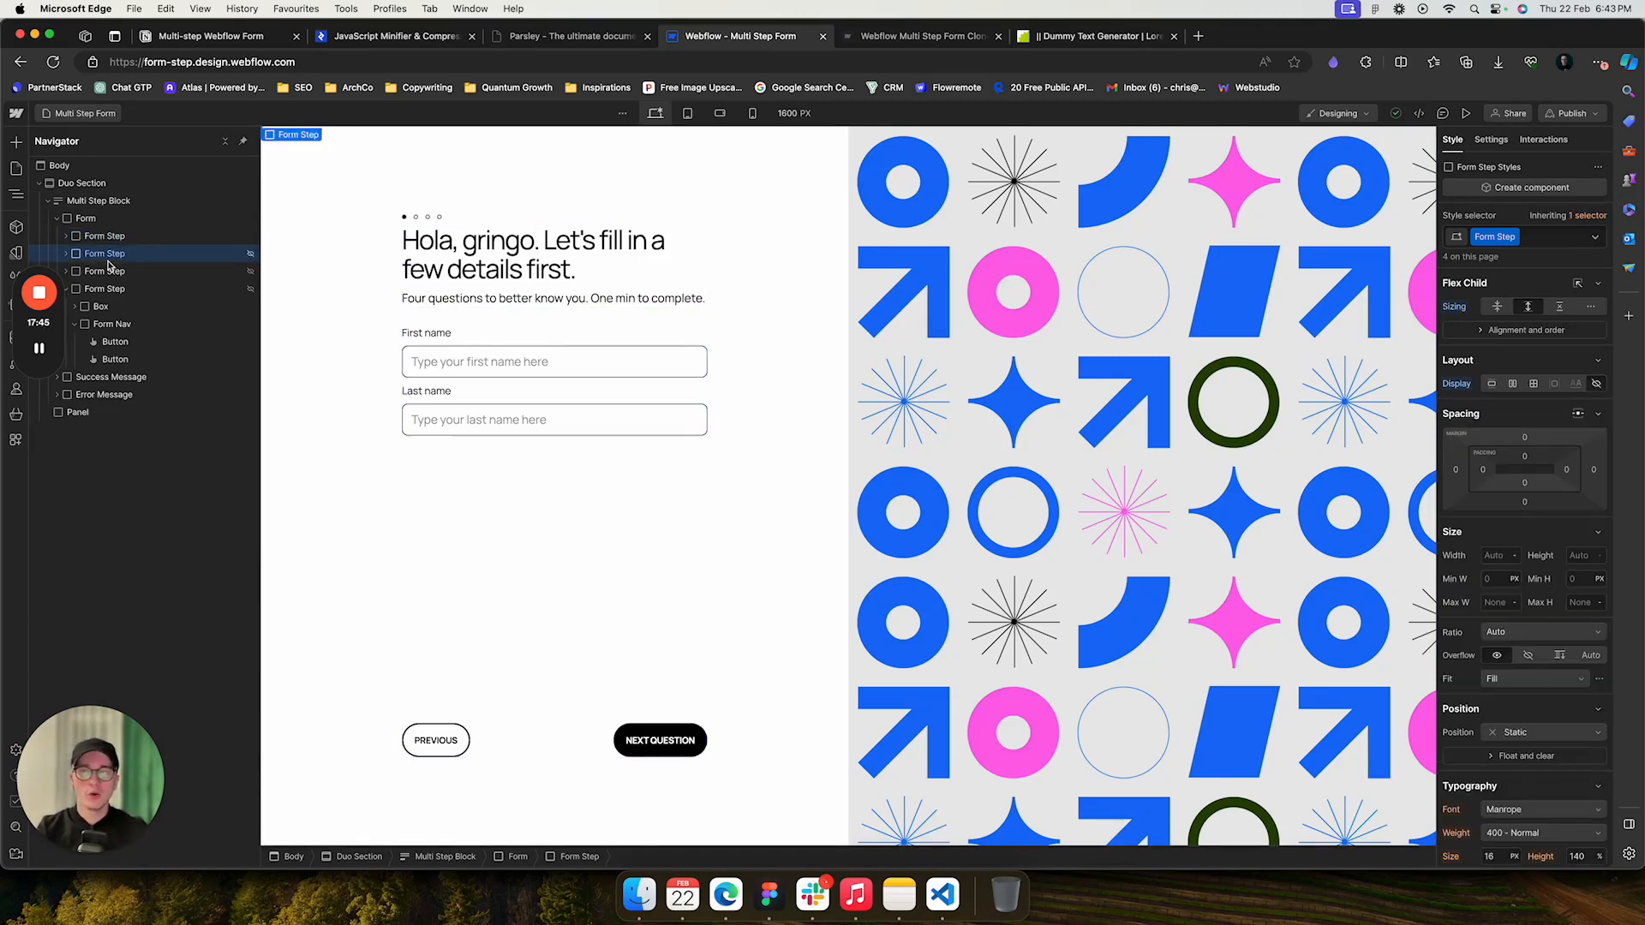
click(112, 239)
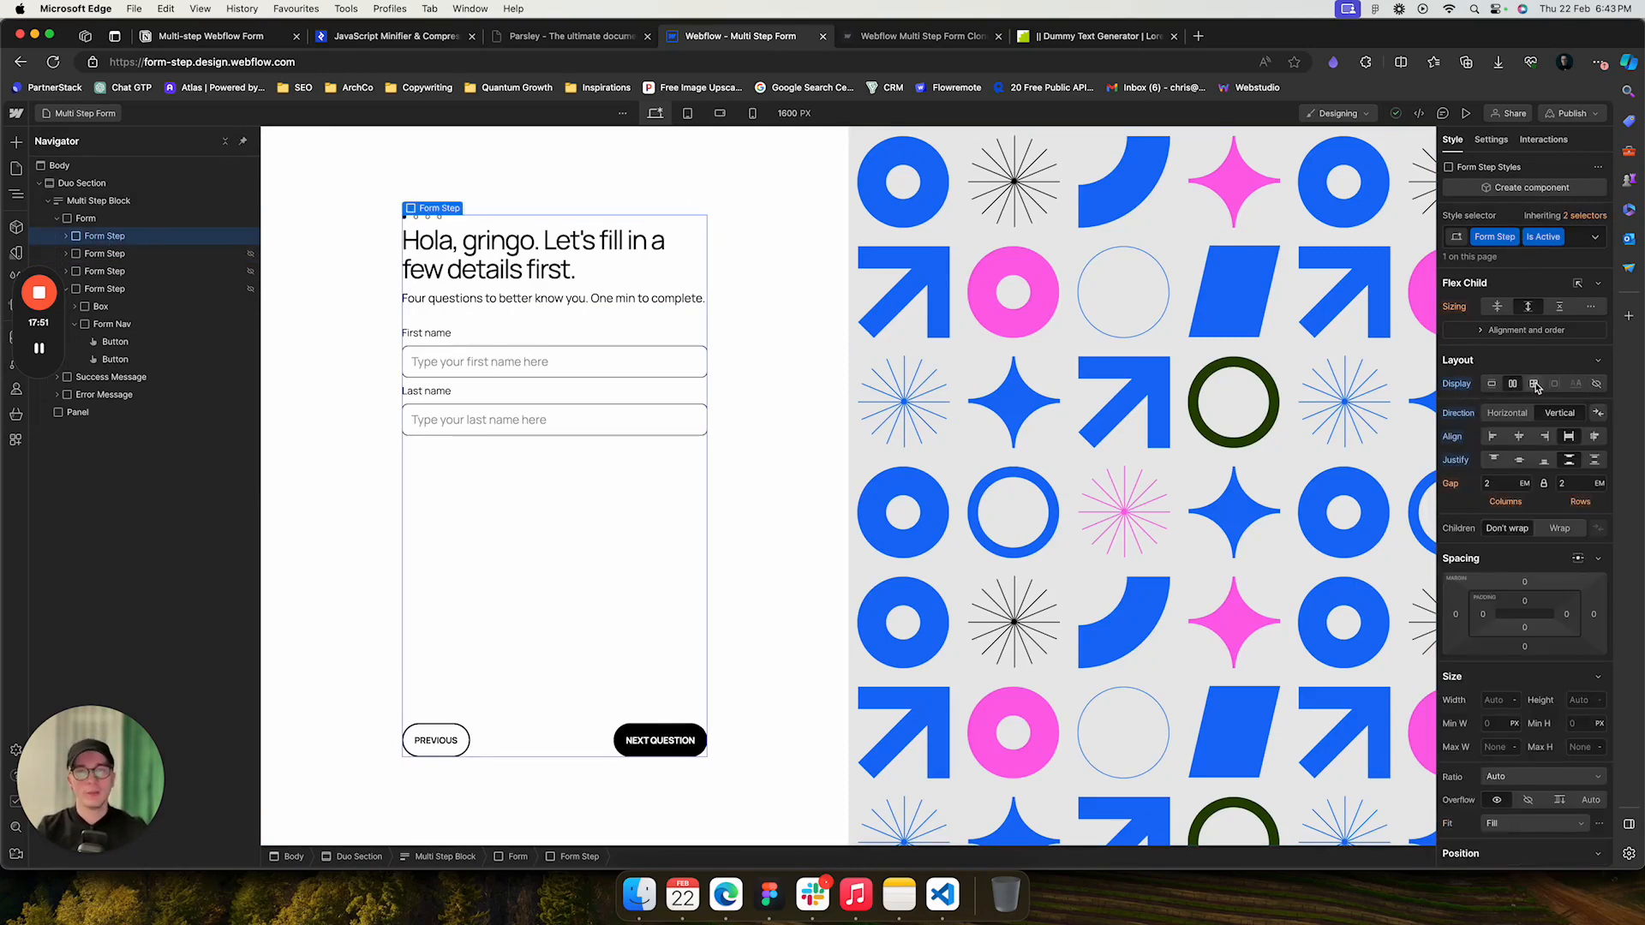
click(124, 255)
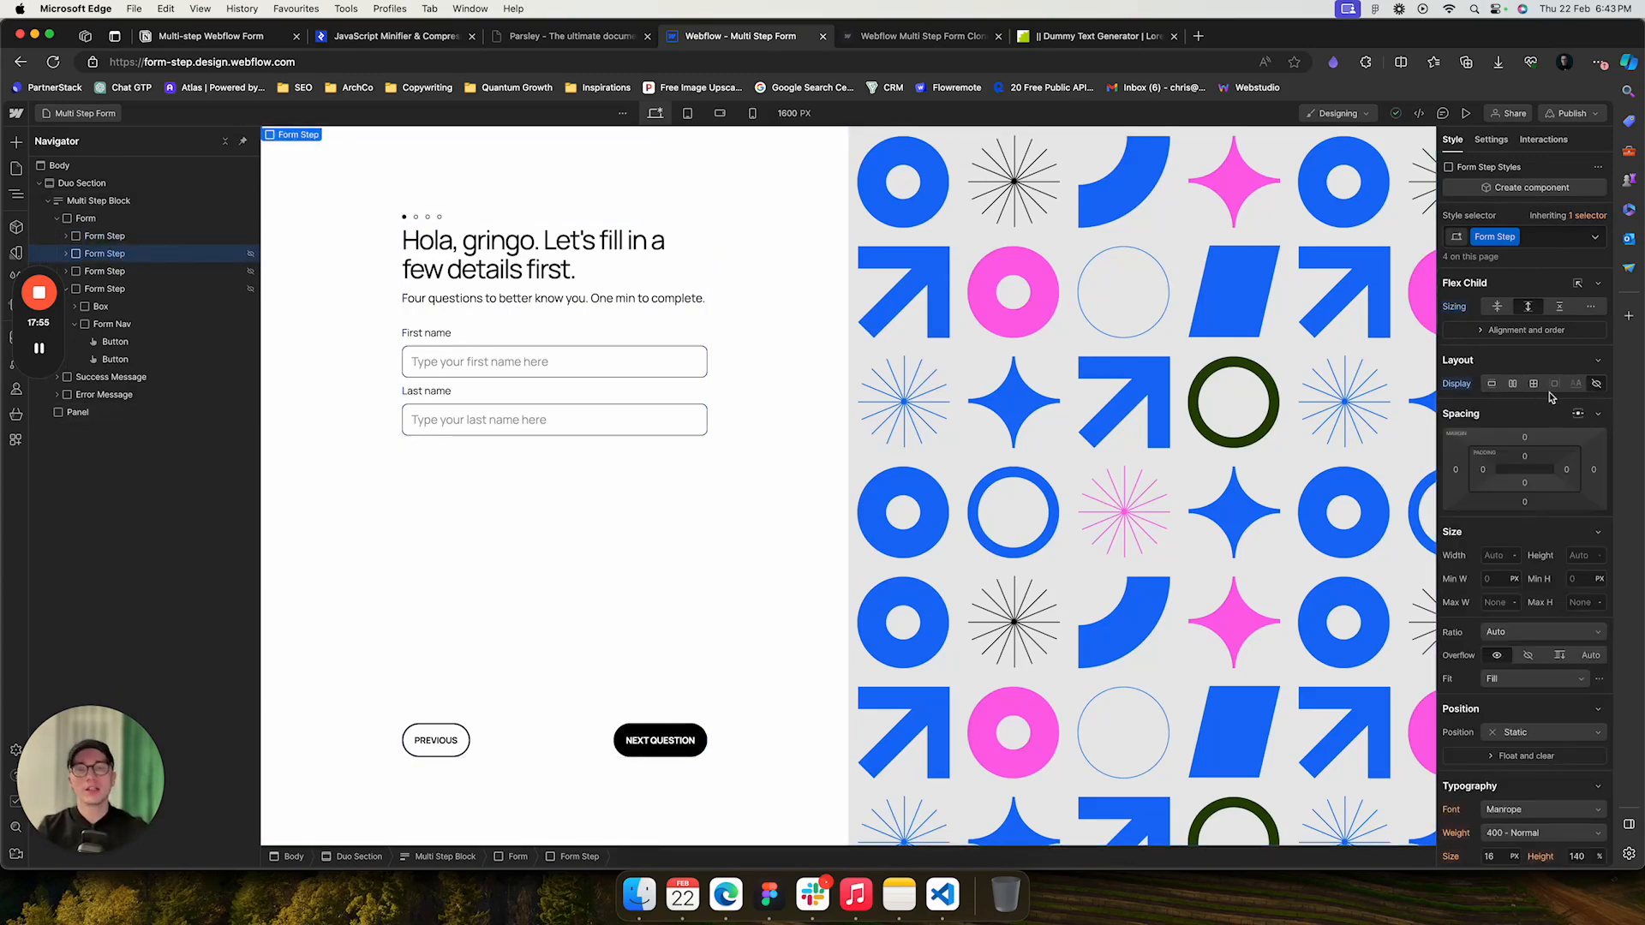
click(102, 239)
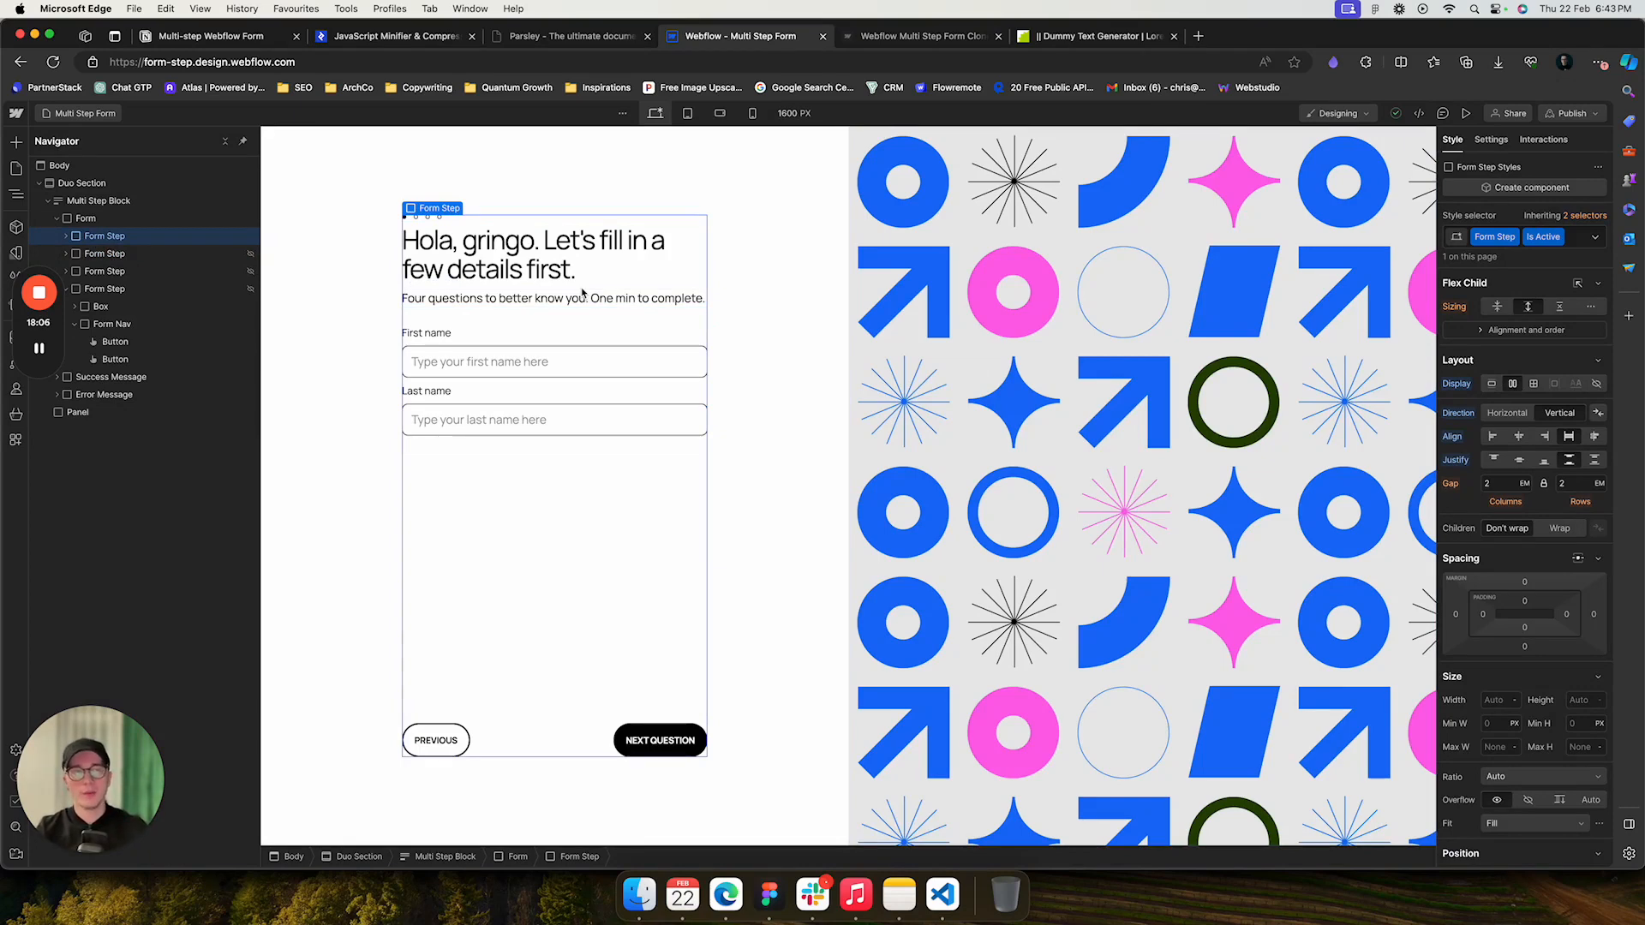
click(1492, 385)
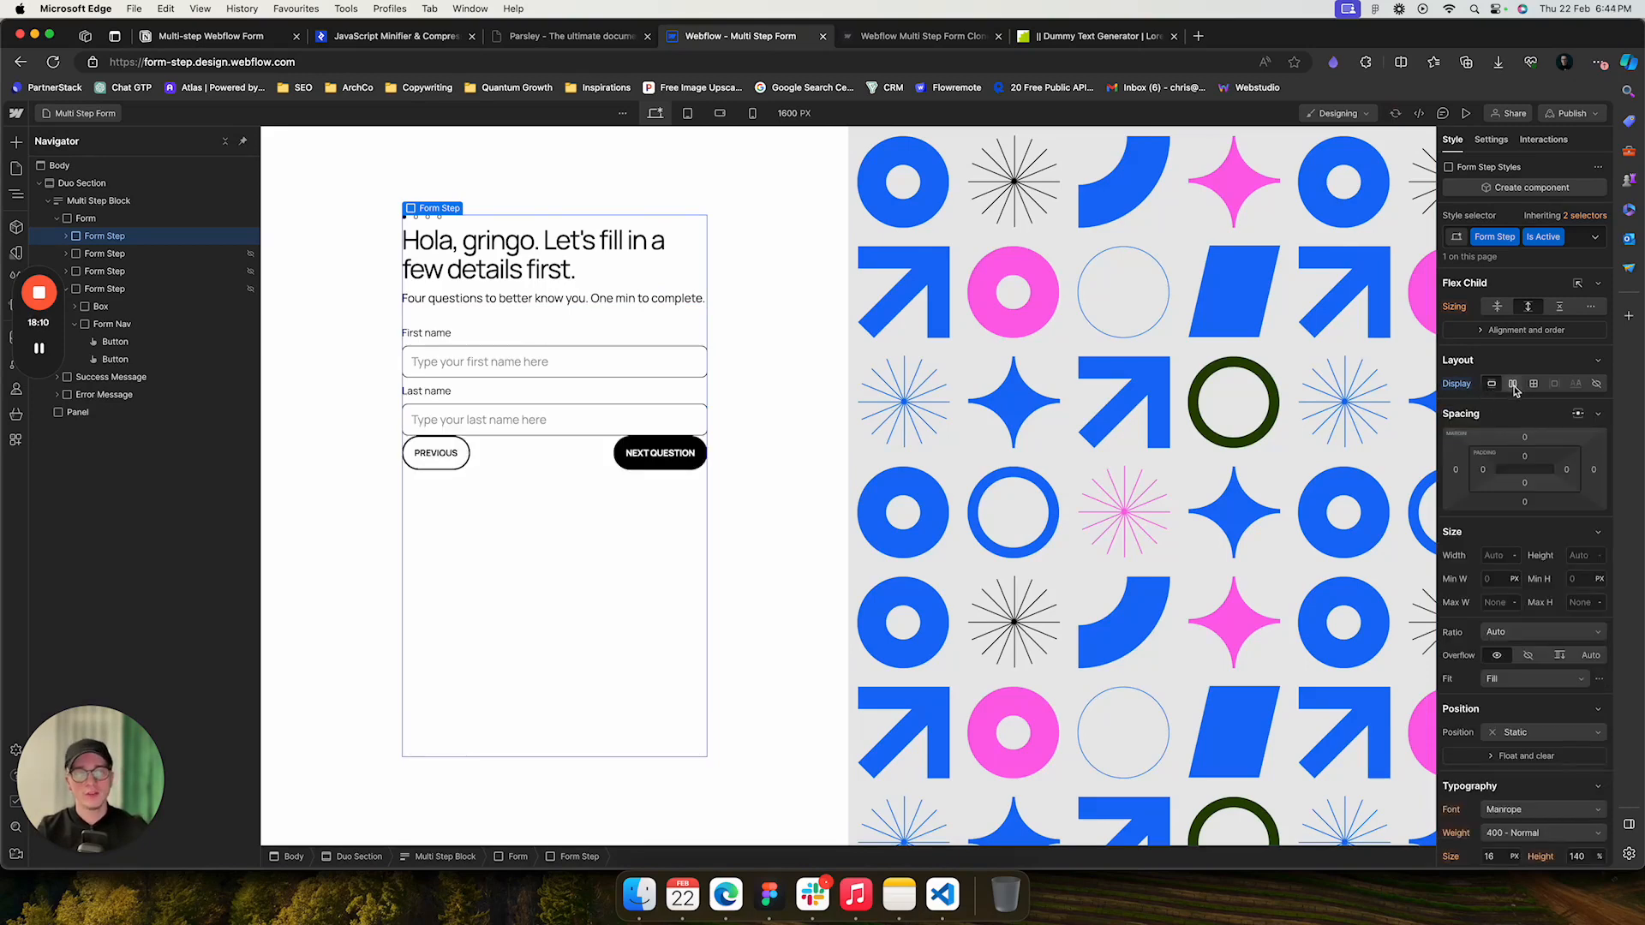
click(1513, 384)
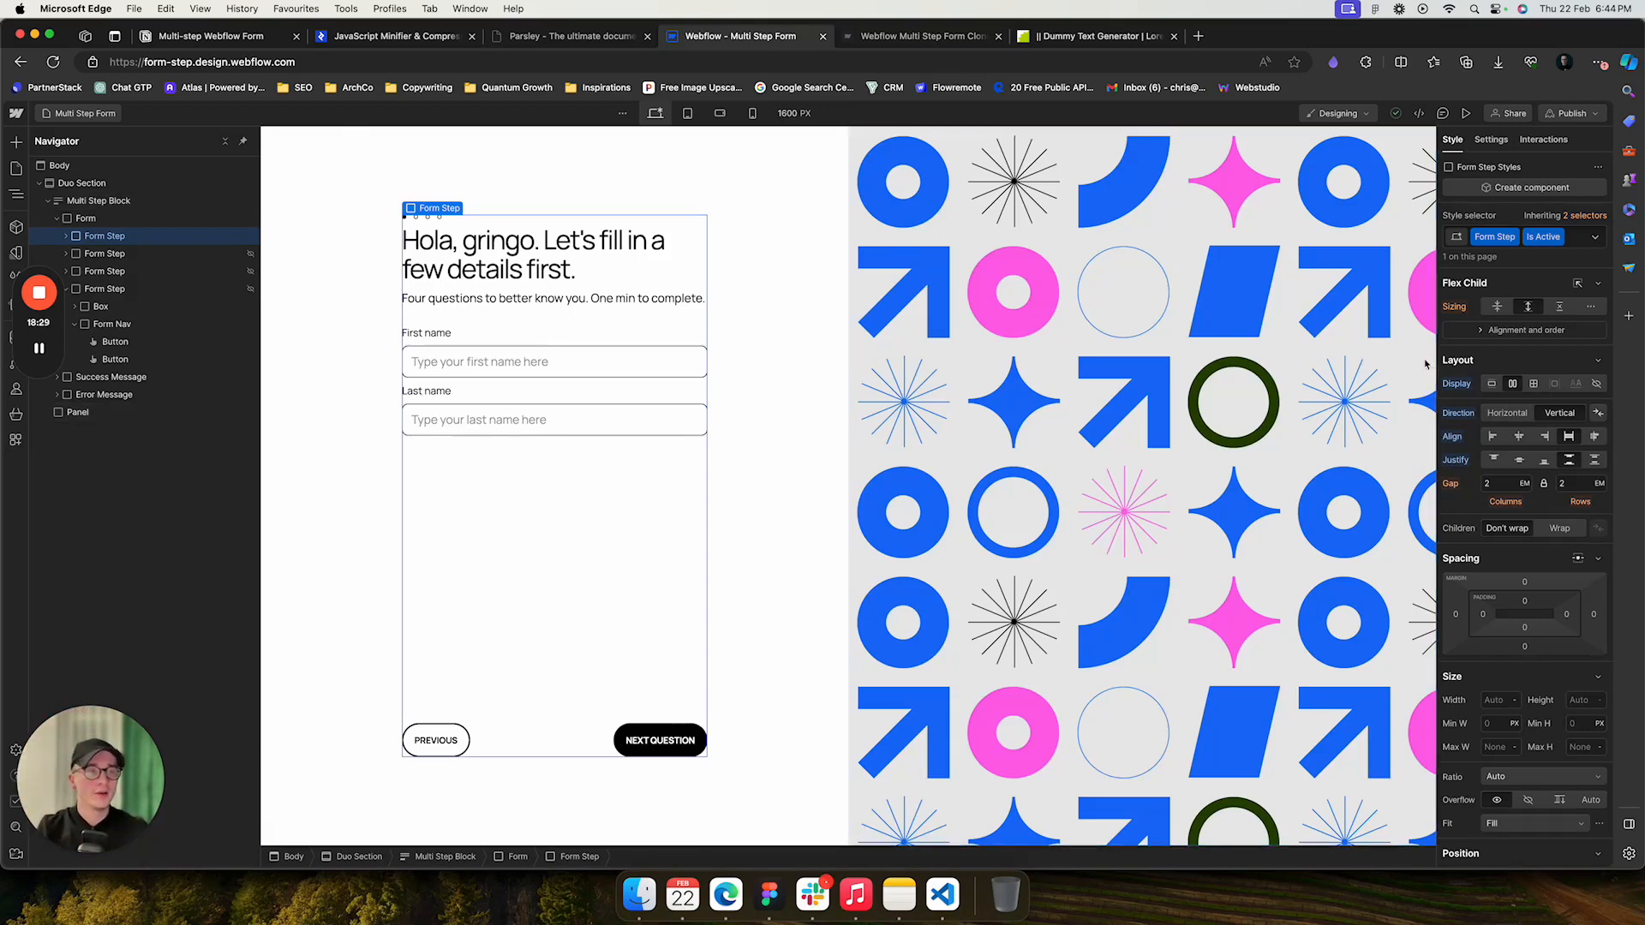
- Select the second form step and set the Form Step class's display back to Flex
click(366, 294)
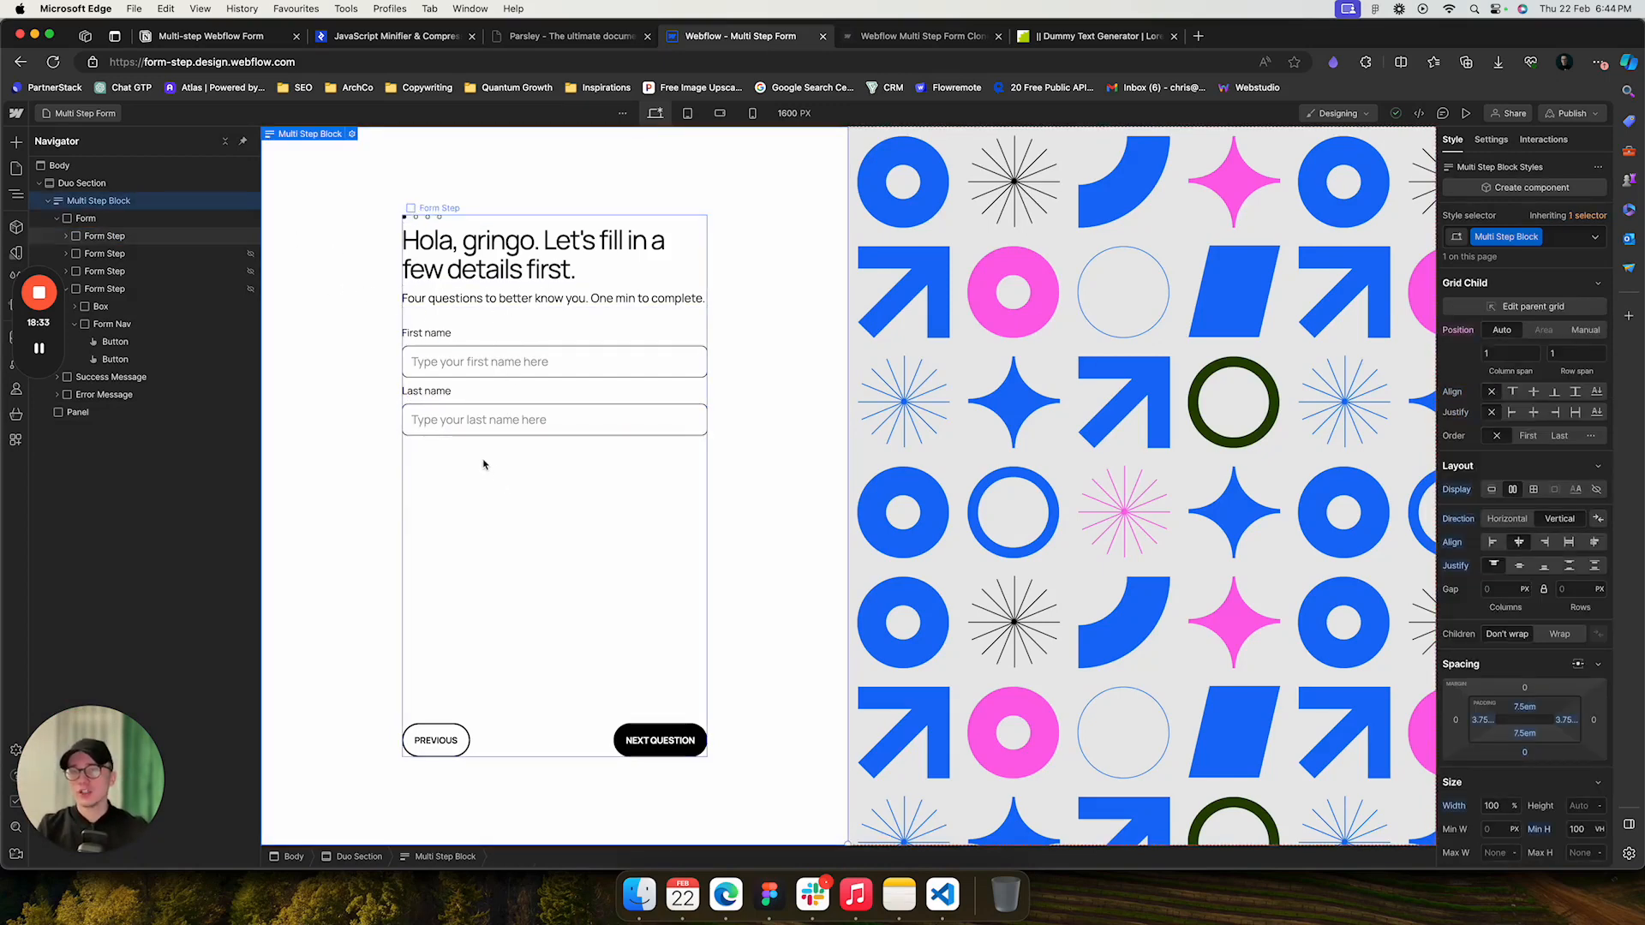
click(489, 525)
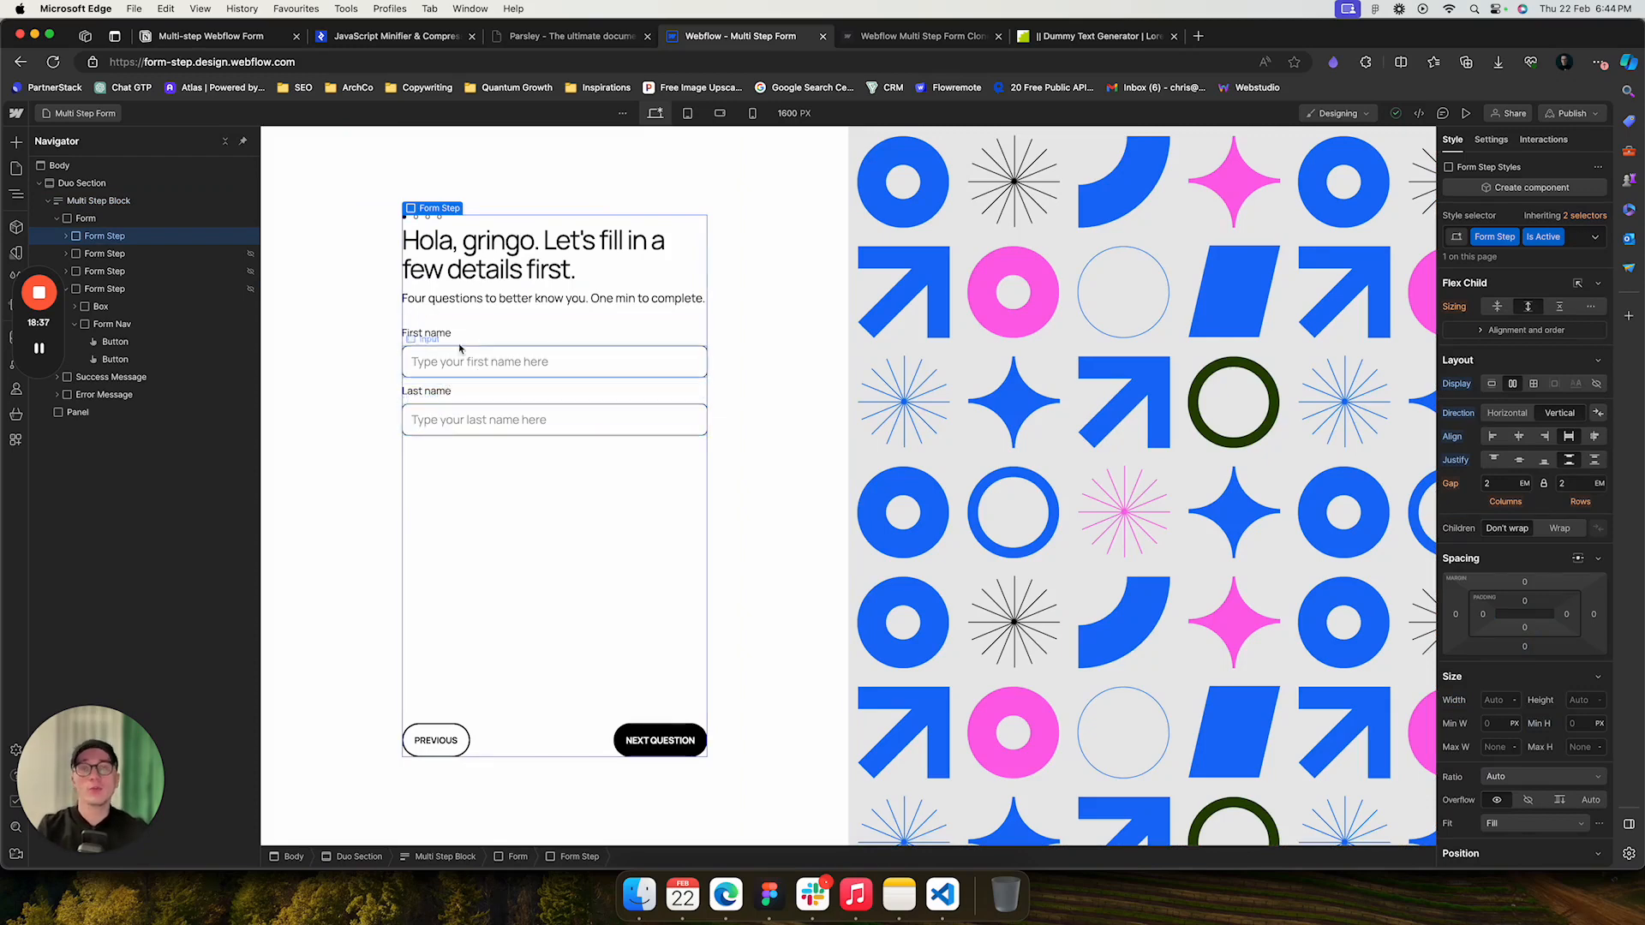
click(116, 254)
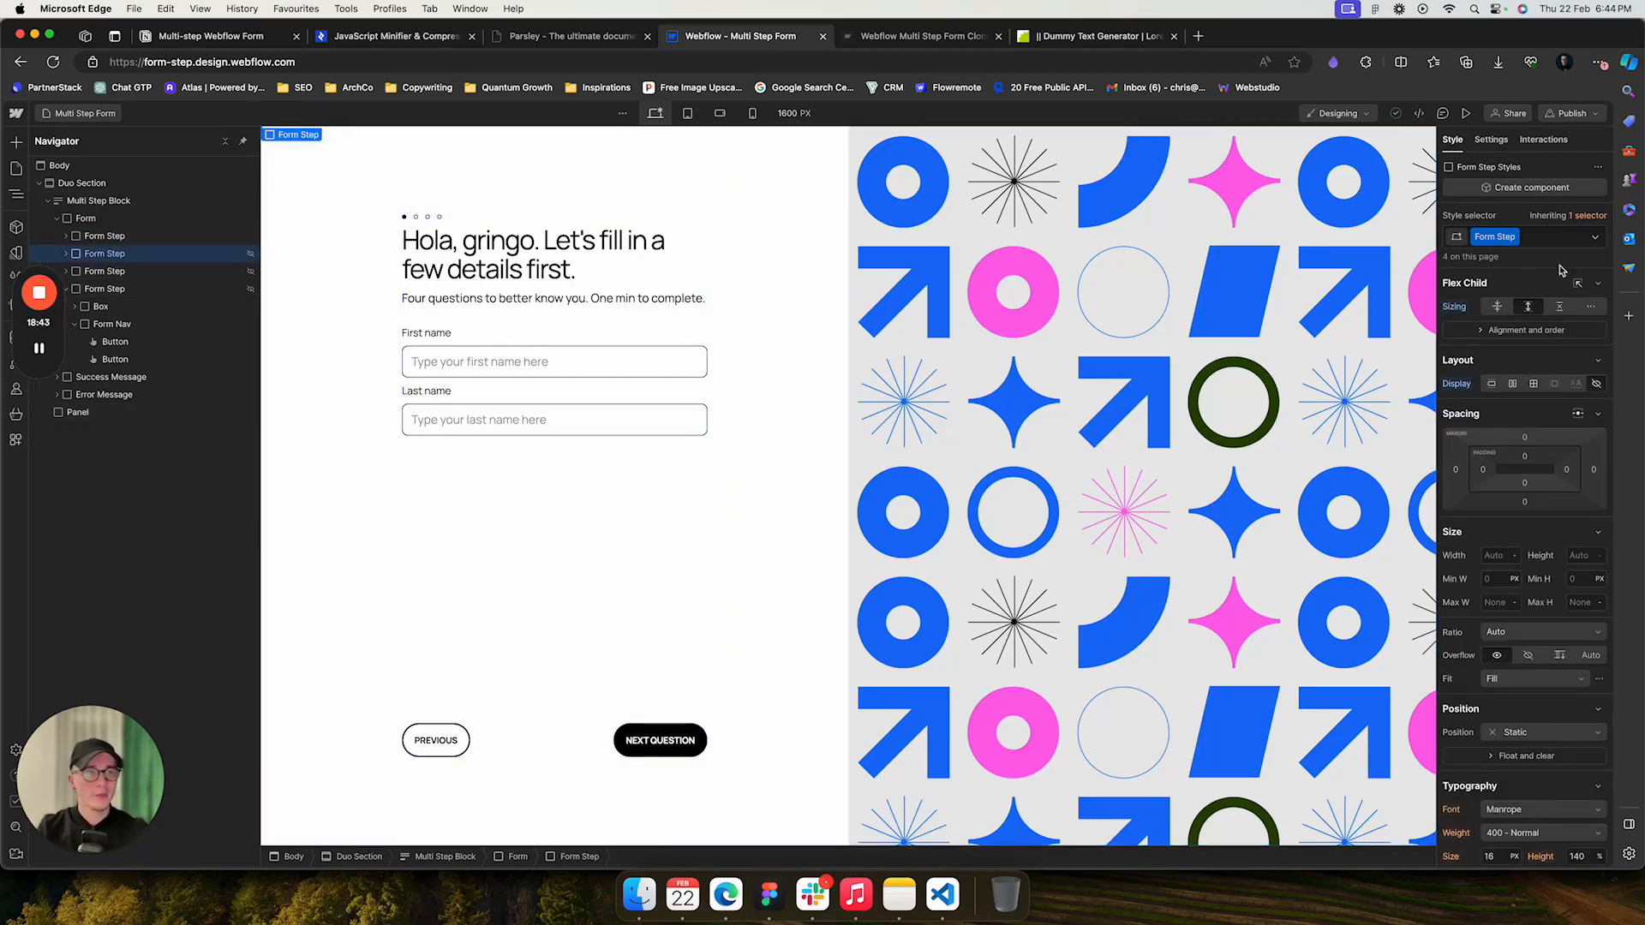
click(1514, 384)
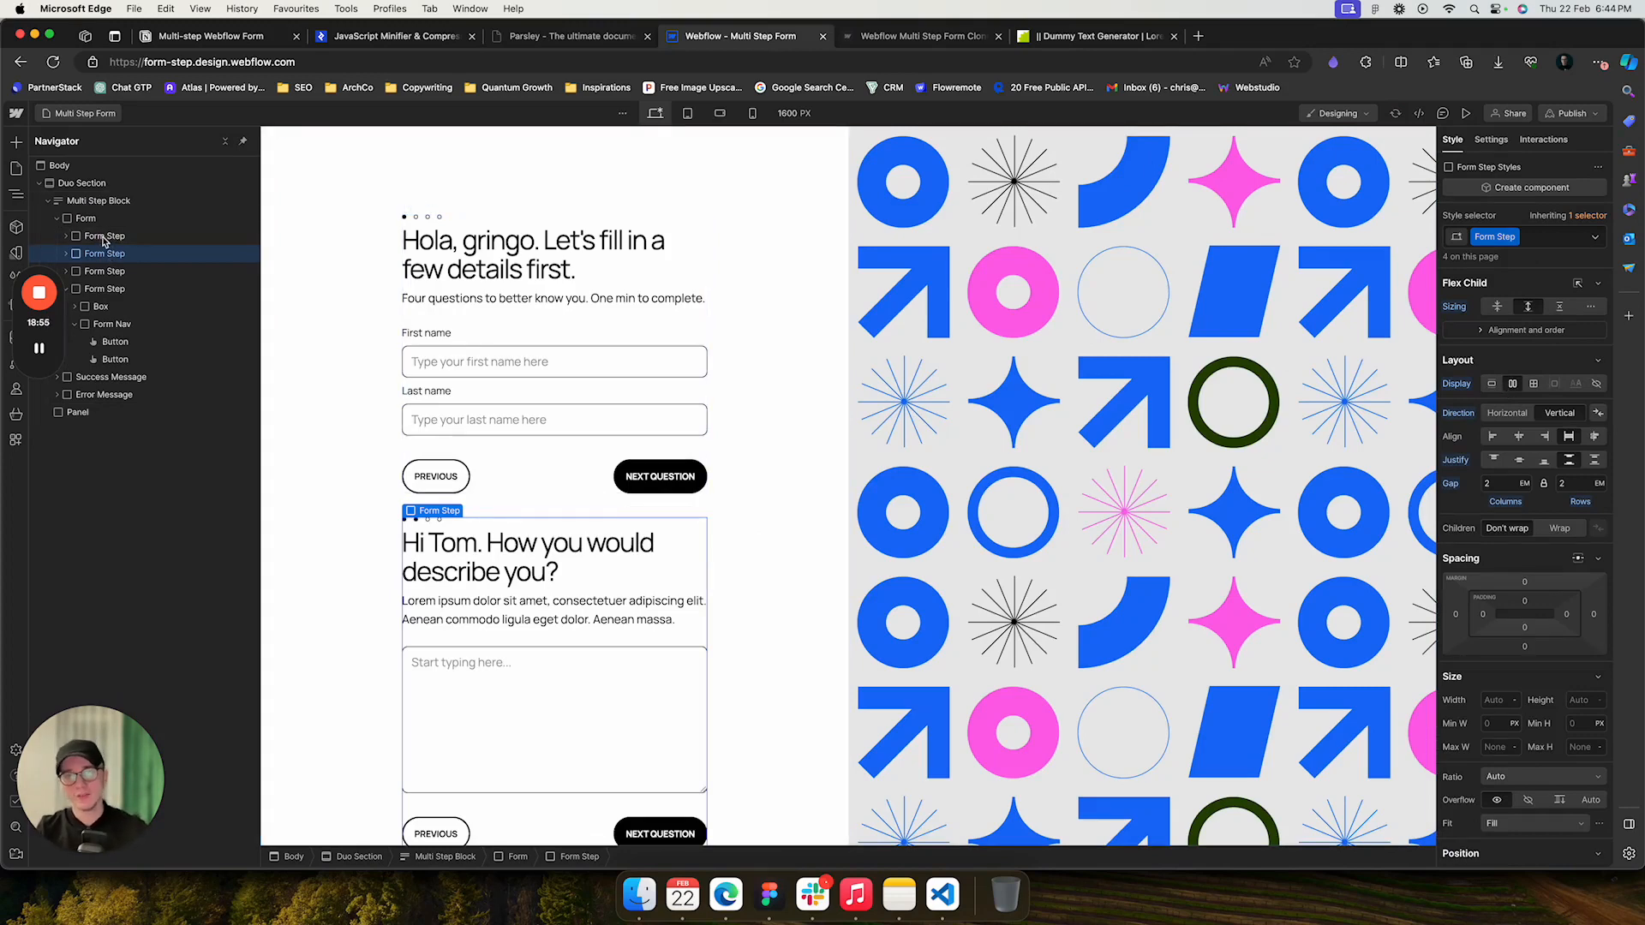
- Inspect the text area's style settings down to its custom properties
click(538, 668)
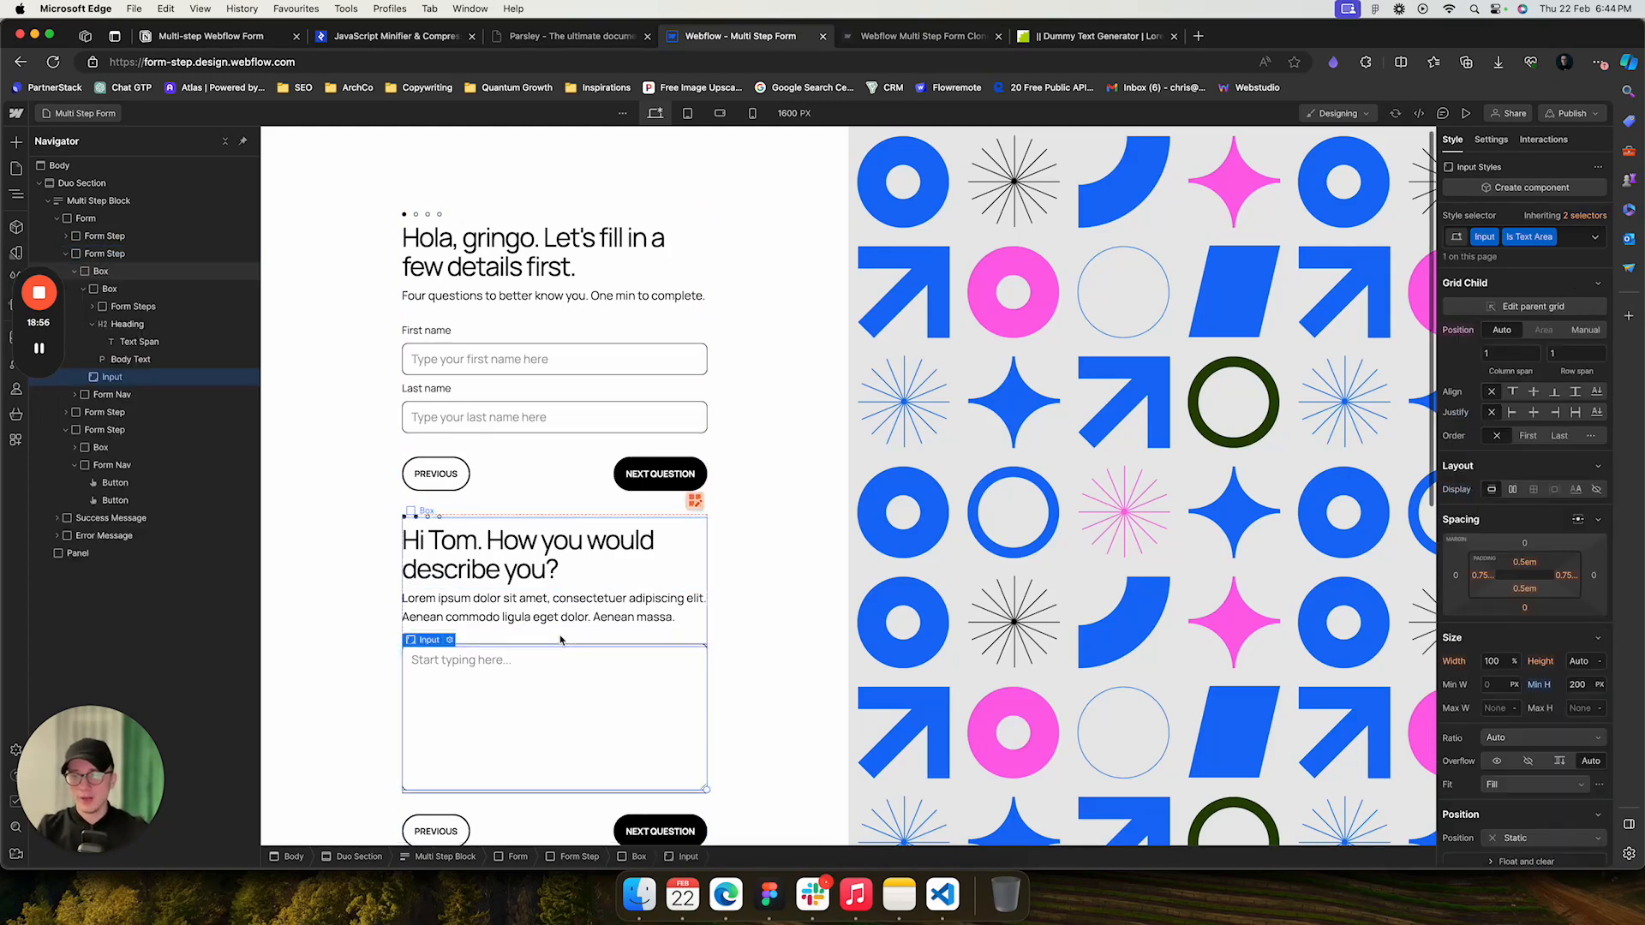
scroll(561, 641, down, 2)
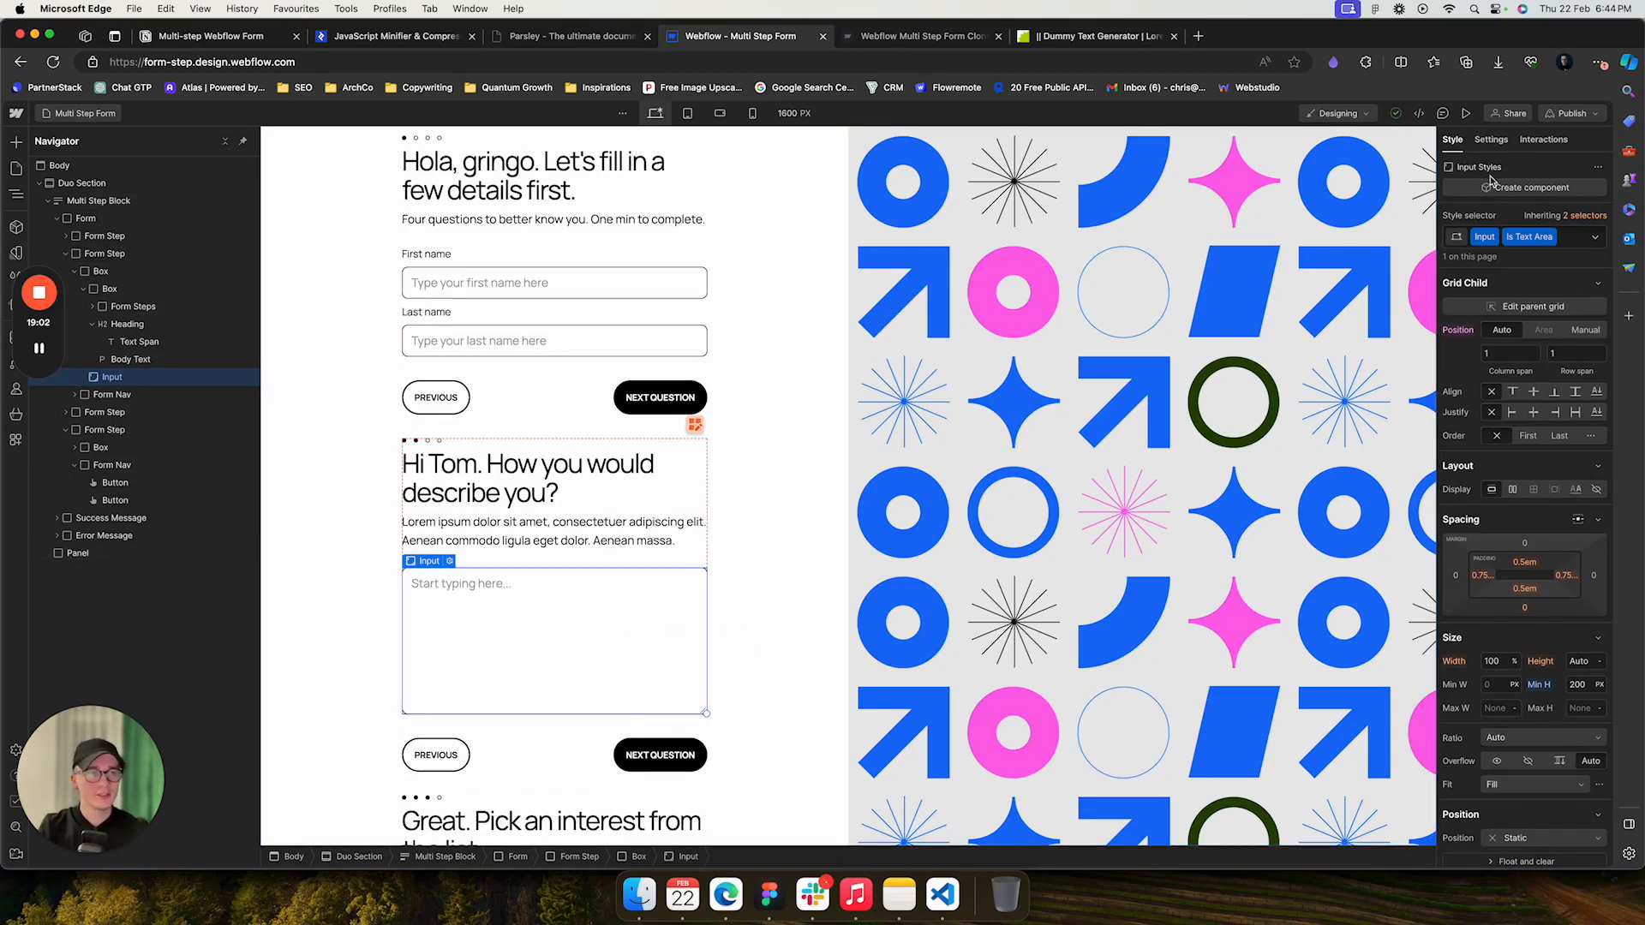
scroll(1540, 581, down, 15)
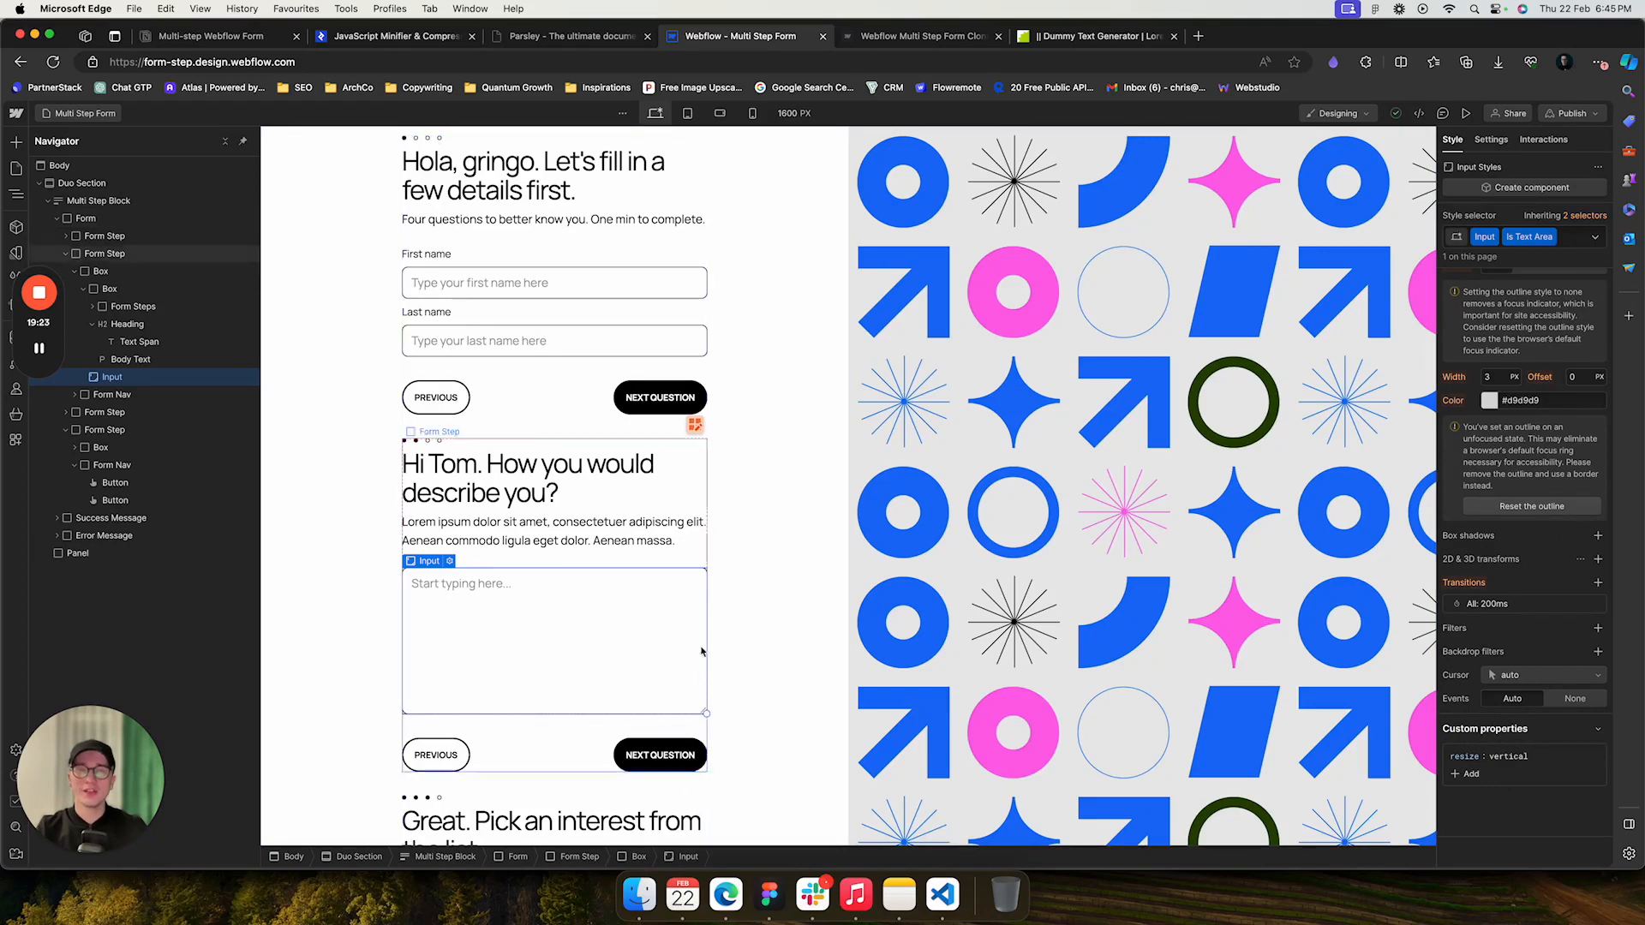
- Enter a first and last name in the live form's fields
click(916, 38)
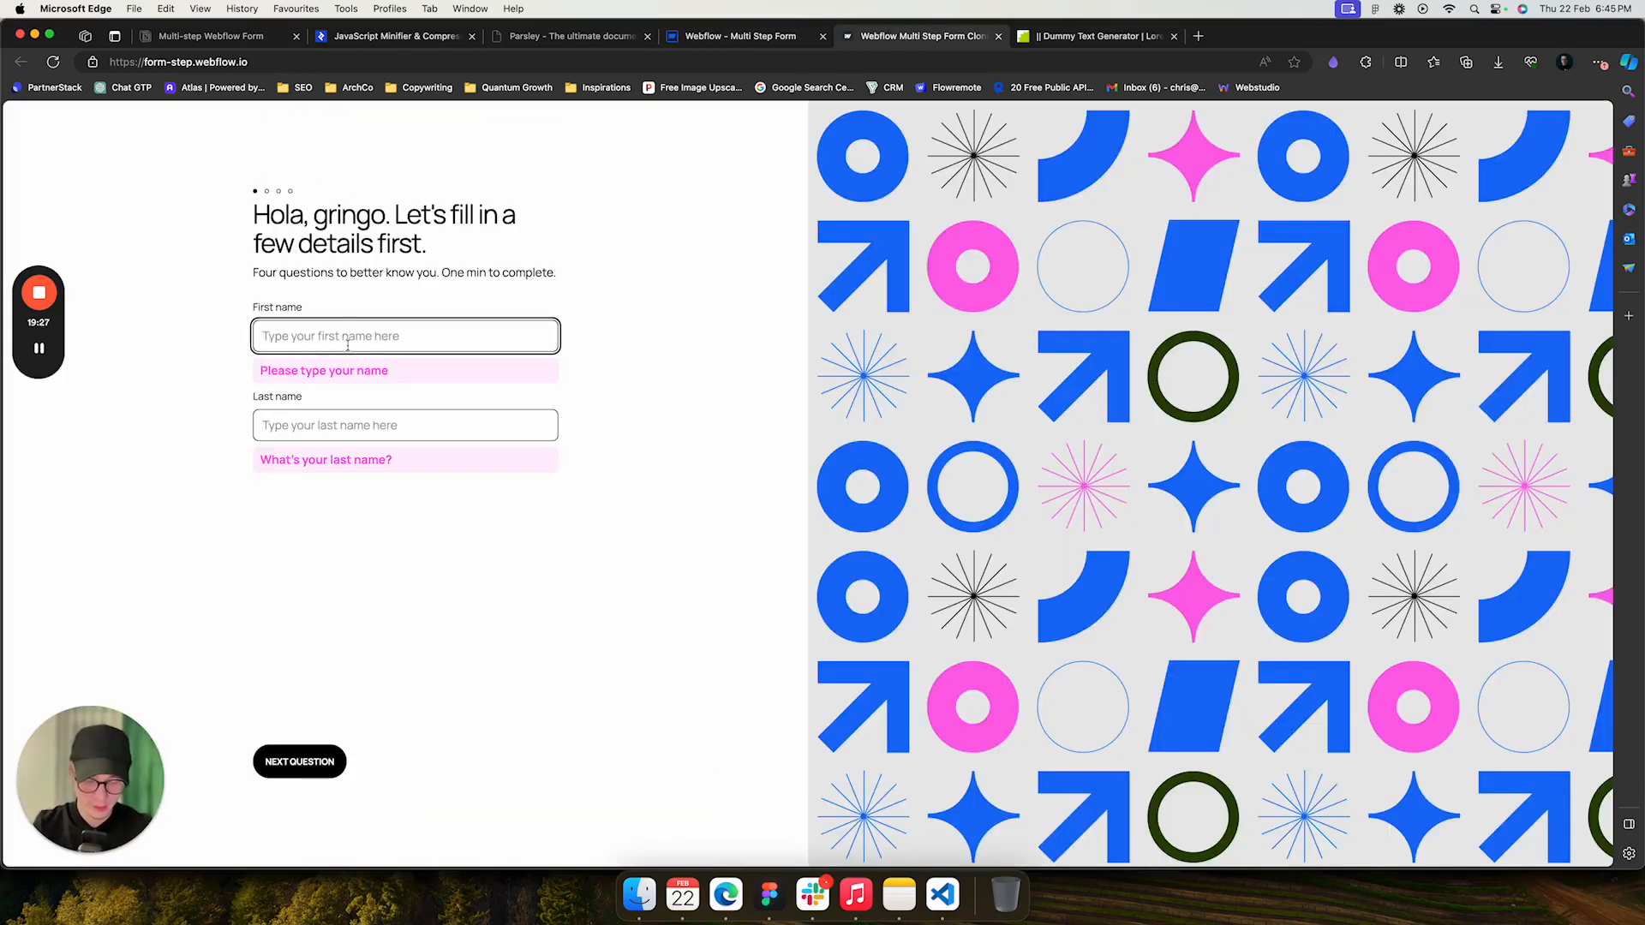
text(Chris)
key(Tab)
text(Test)
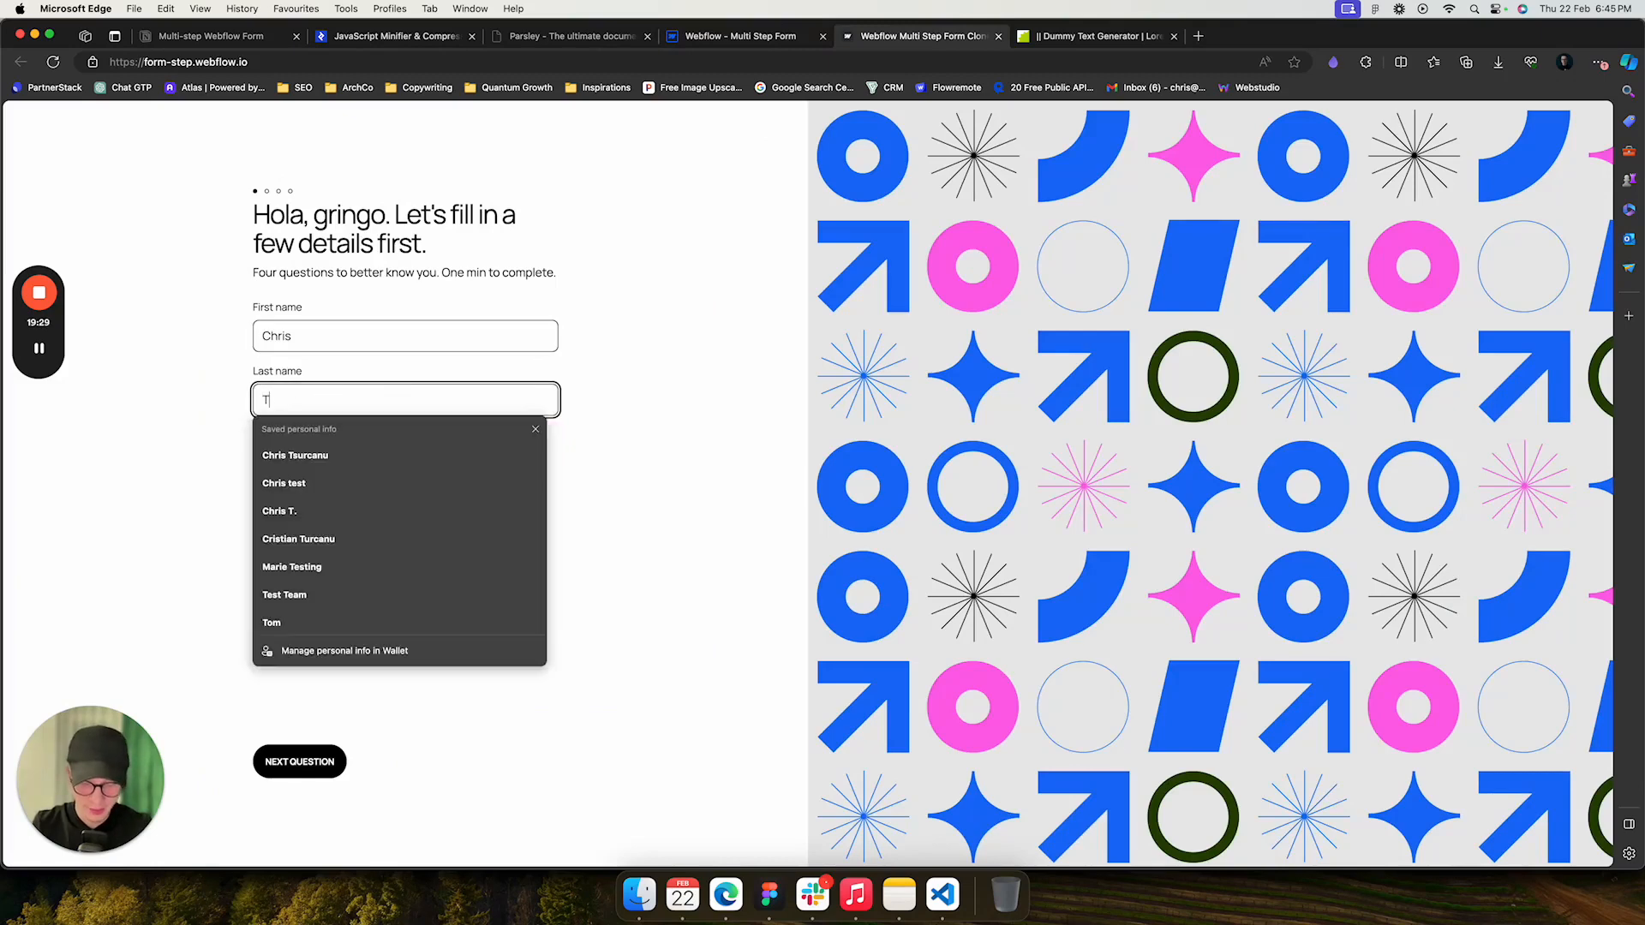
click(647, 380)
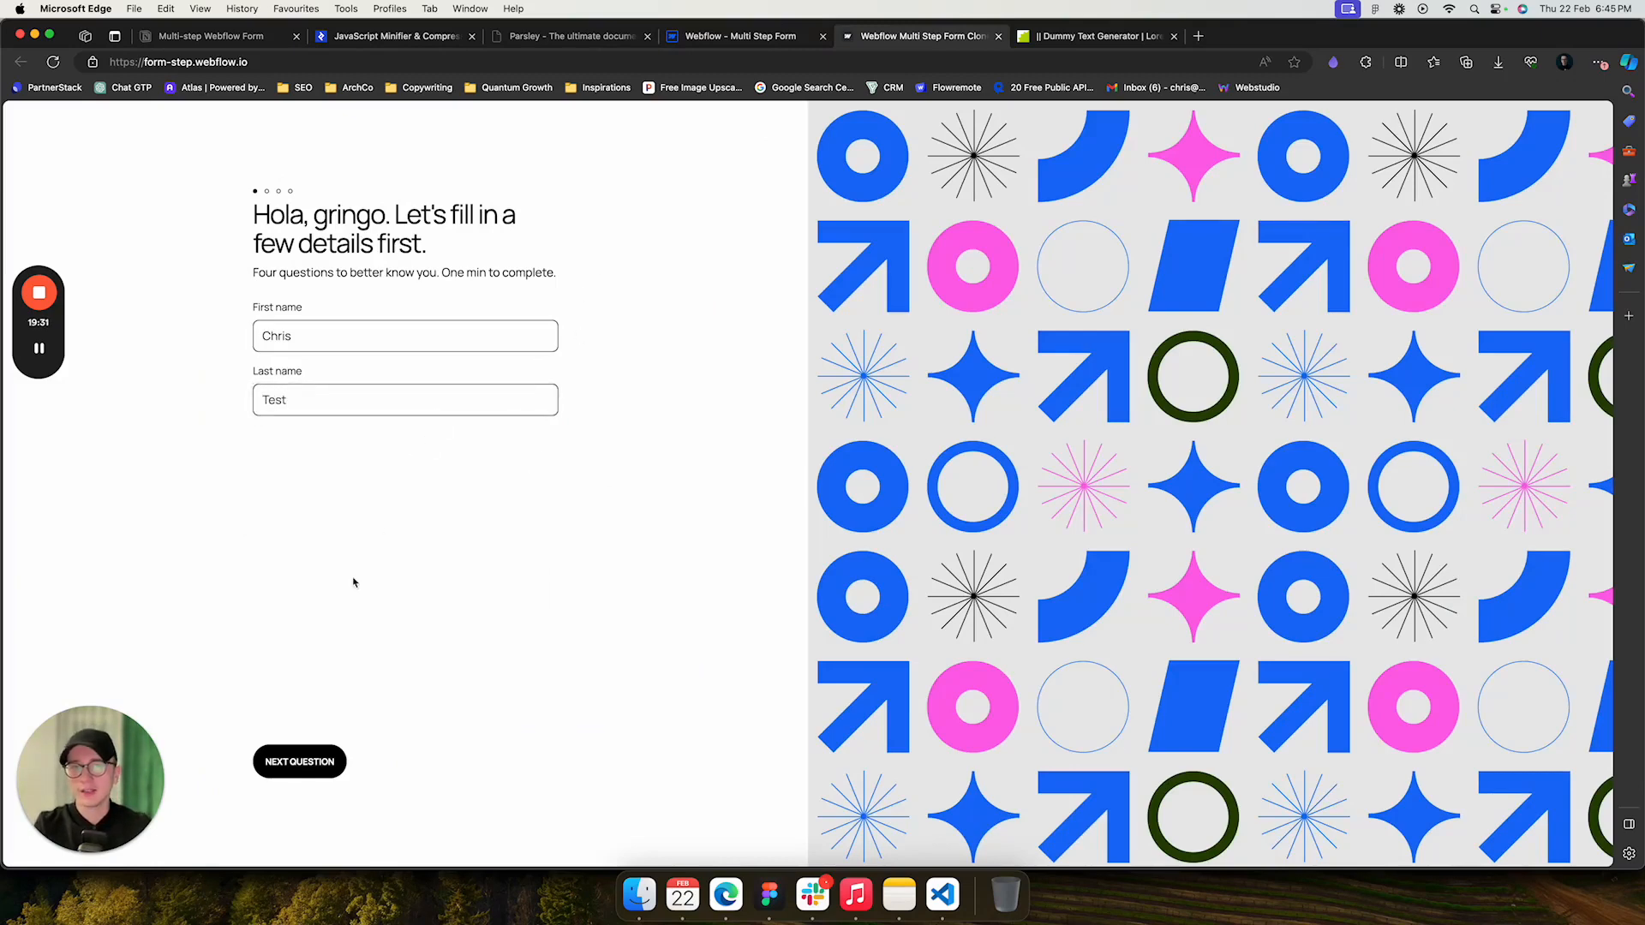
- Advance to the second question and resize its text area vertically
click(300, 762)
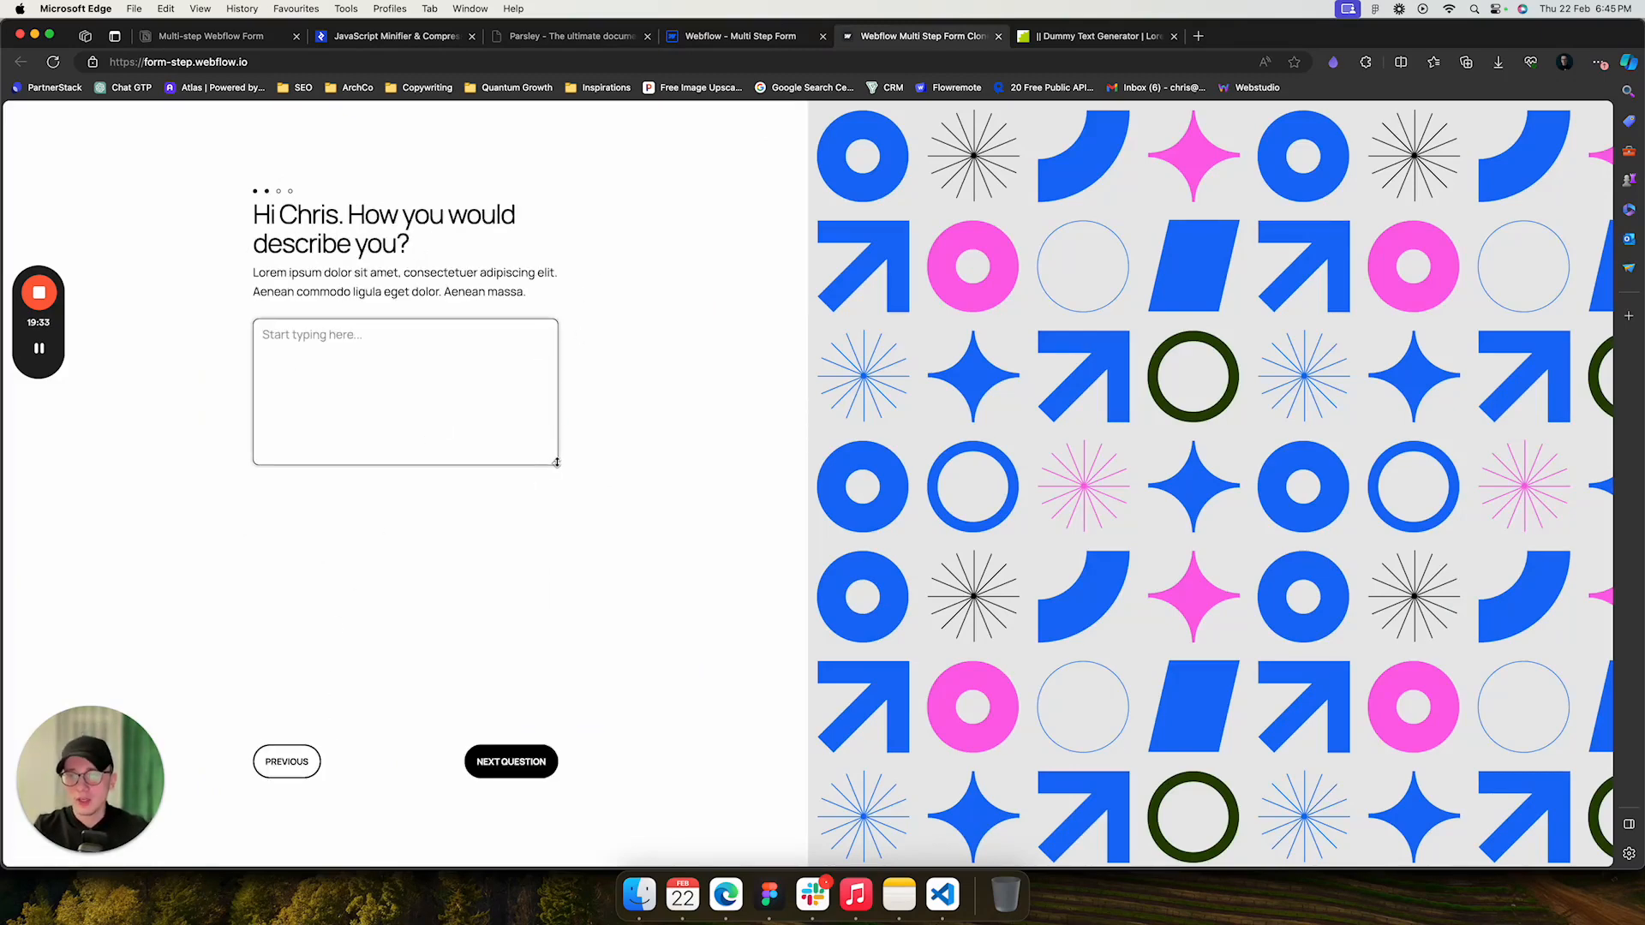
drag(554, 465, 550, 384)
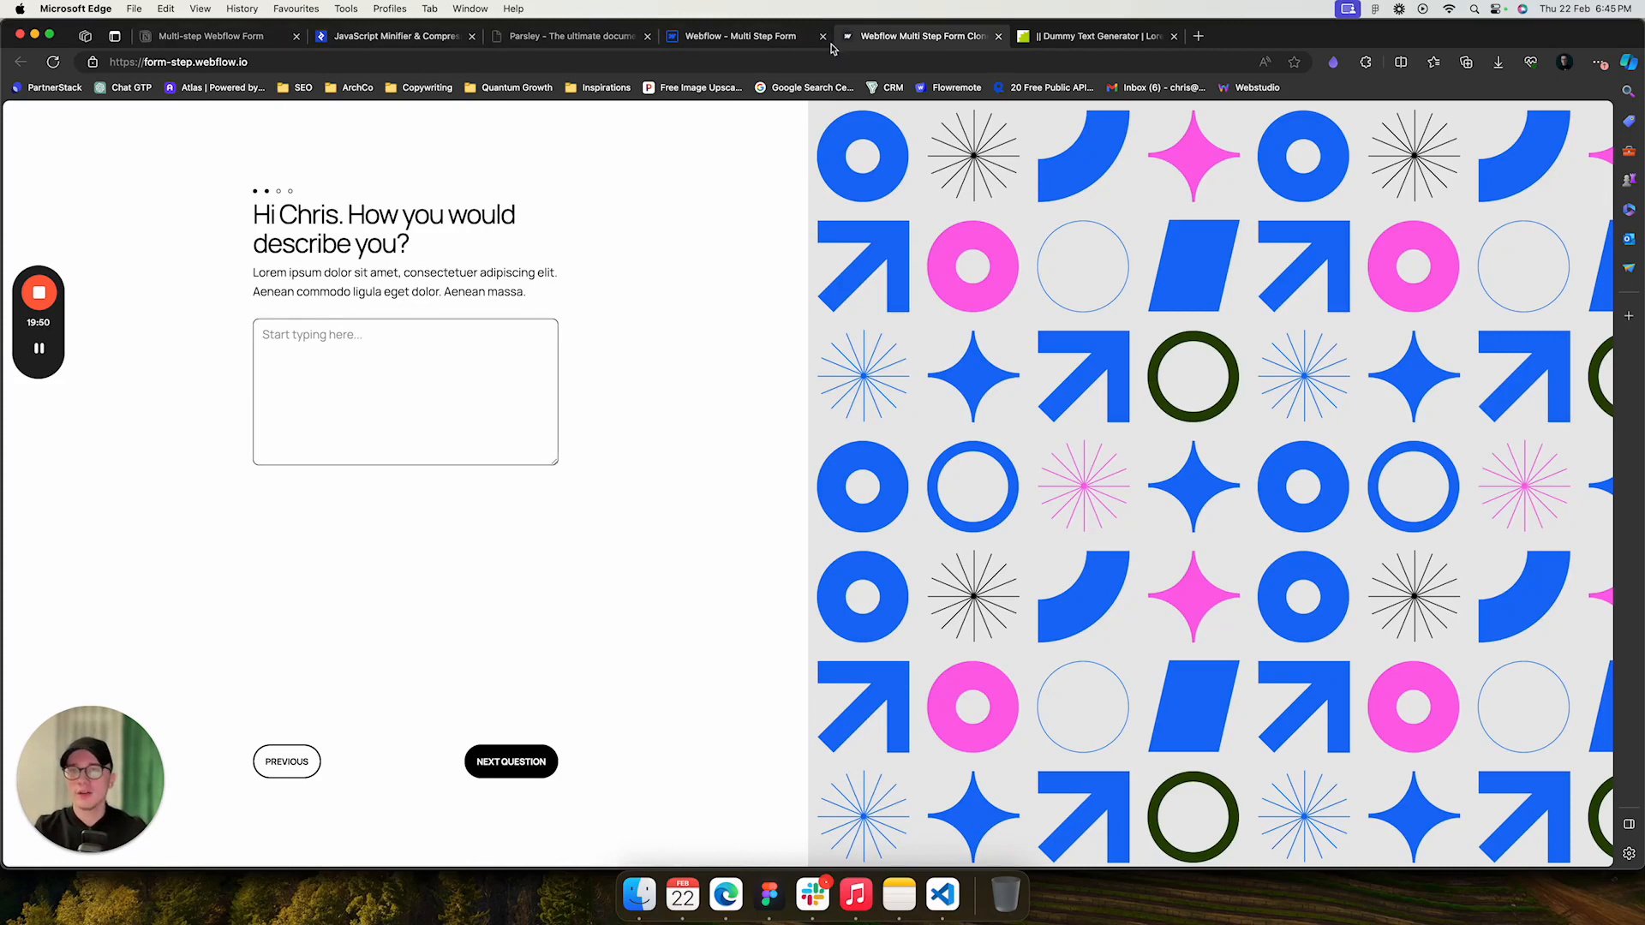
- Inspect the Form Steps progress indicator and its Step elements with the Is Active combo class
click(735, 39)
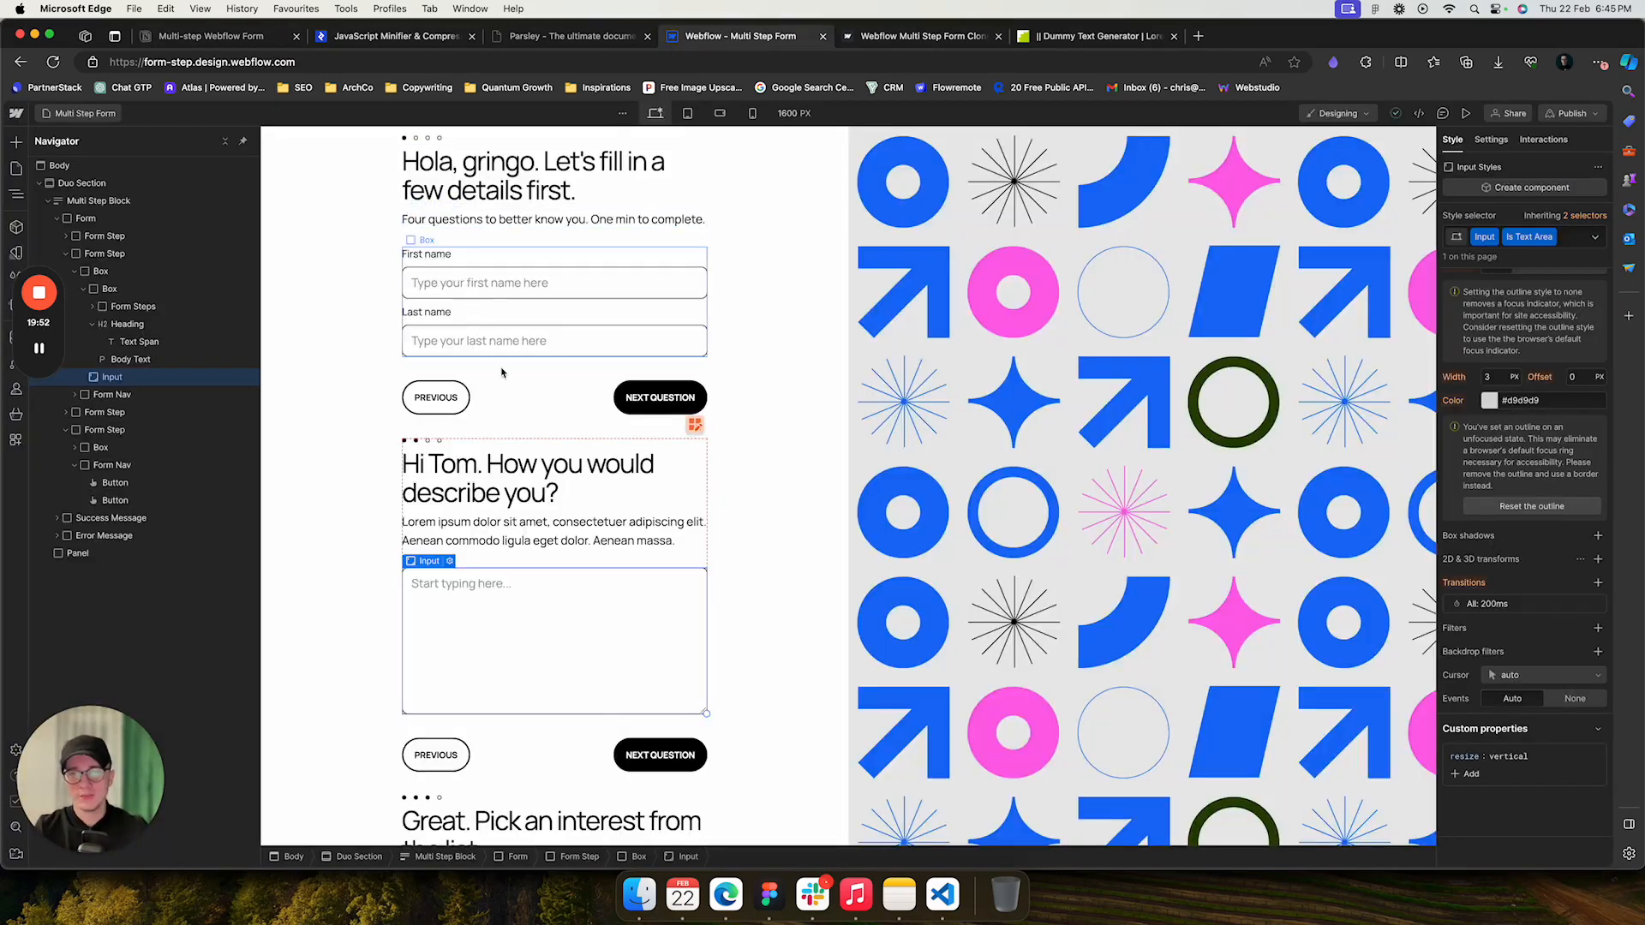
click(439, 443)
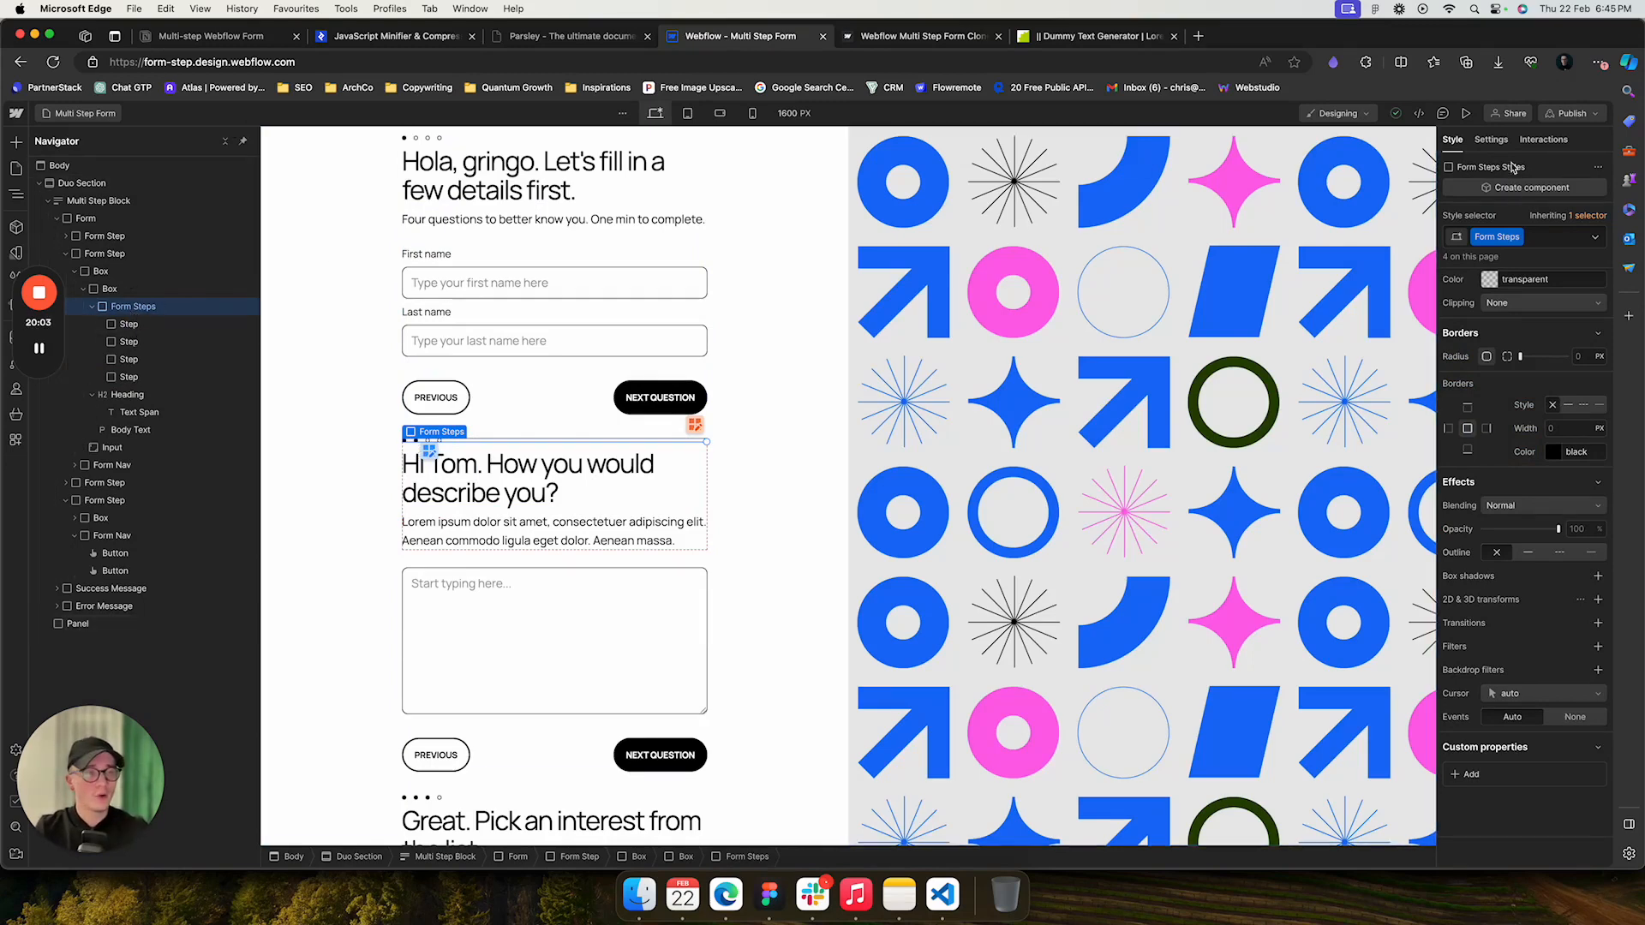
scroll(1534, 429, up, 10)
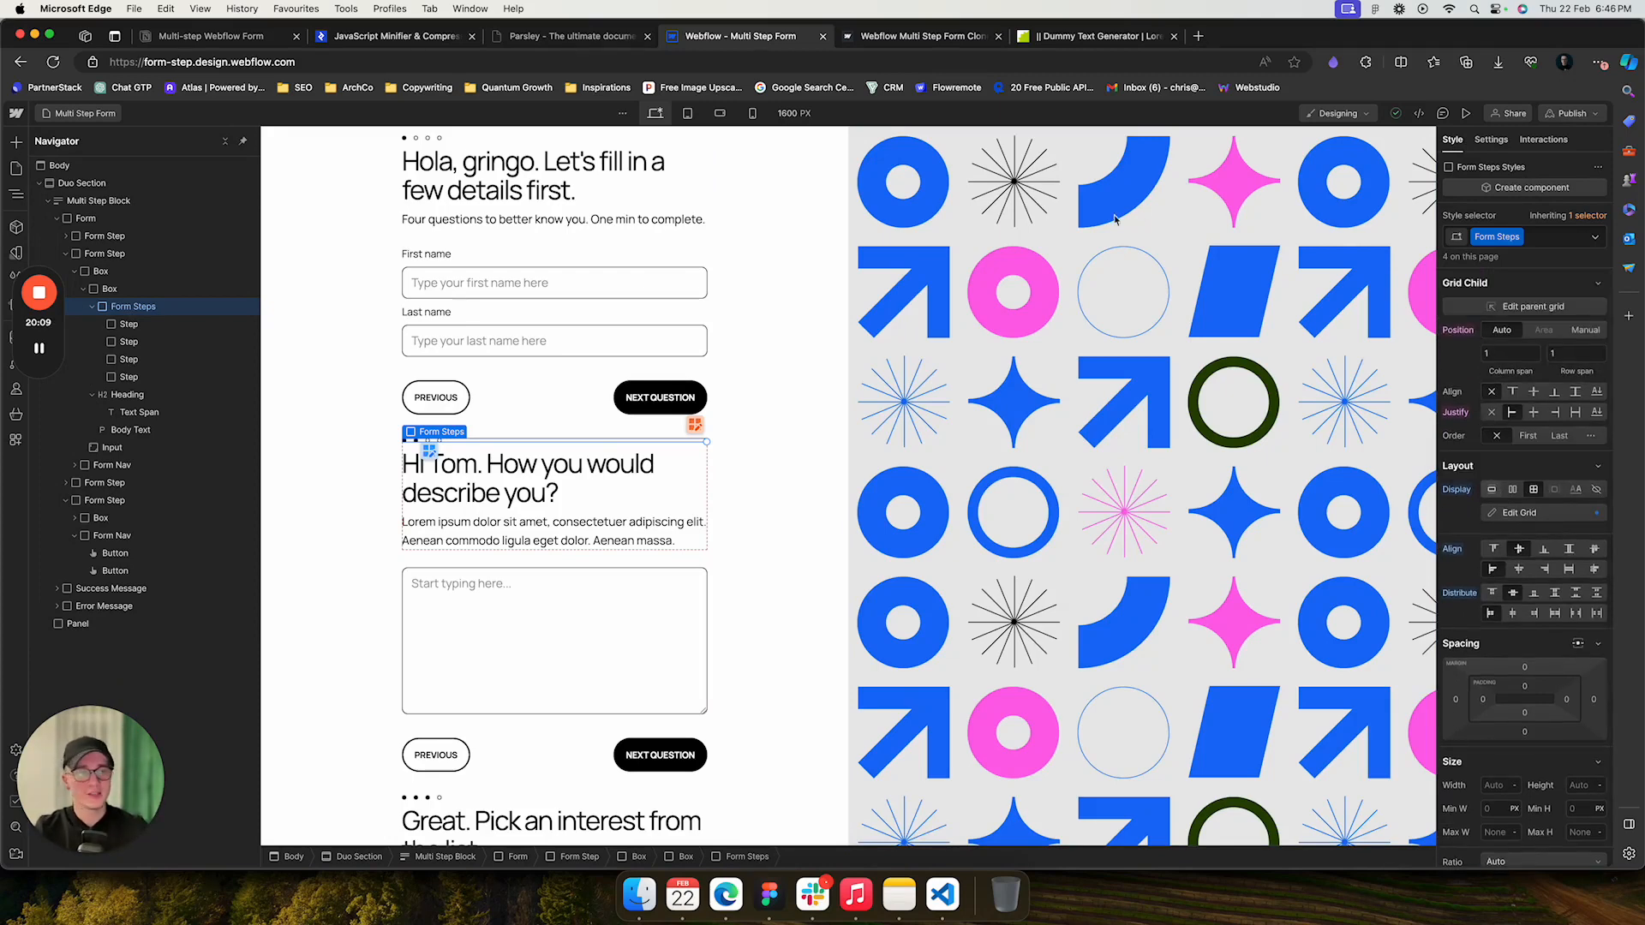
click(130, 326)
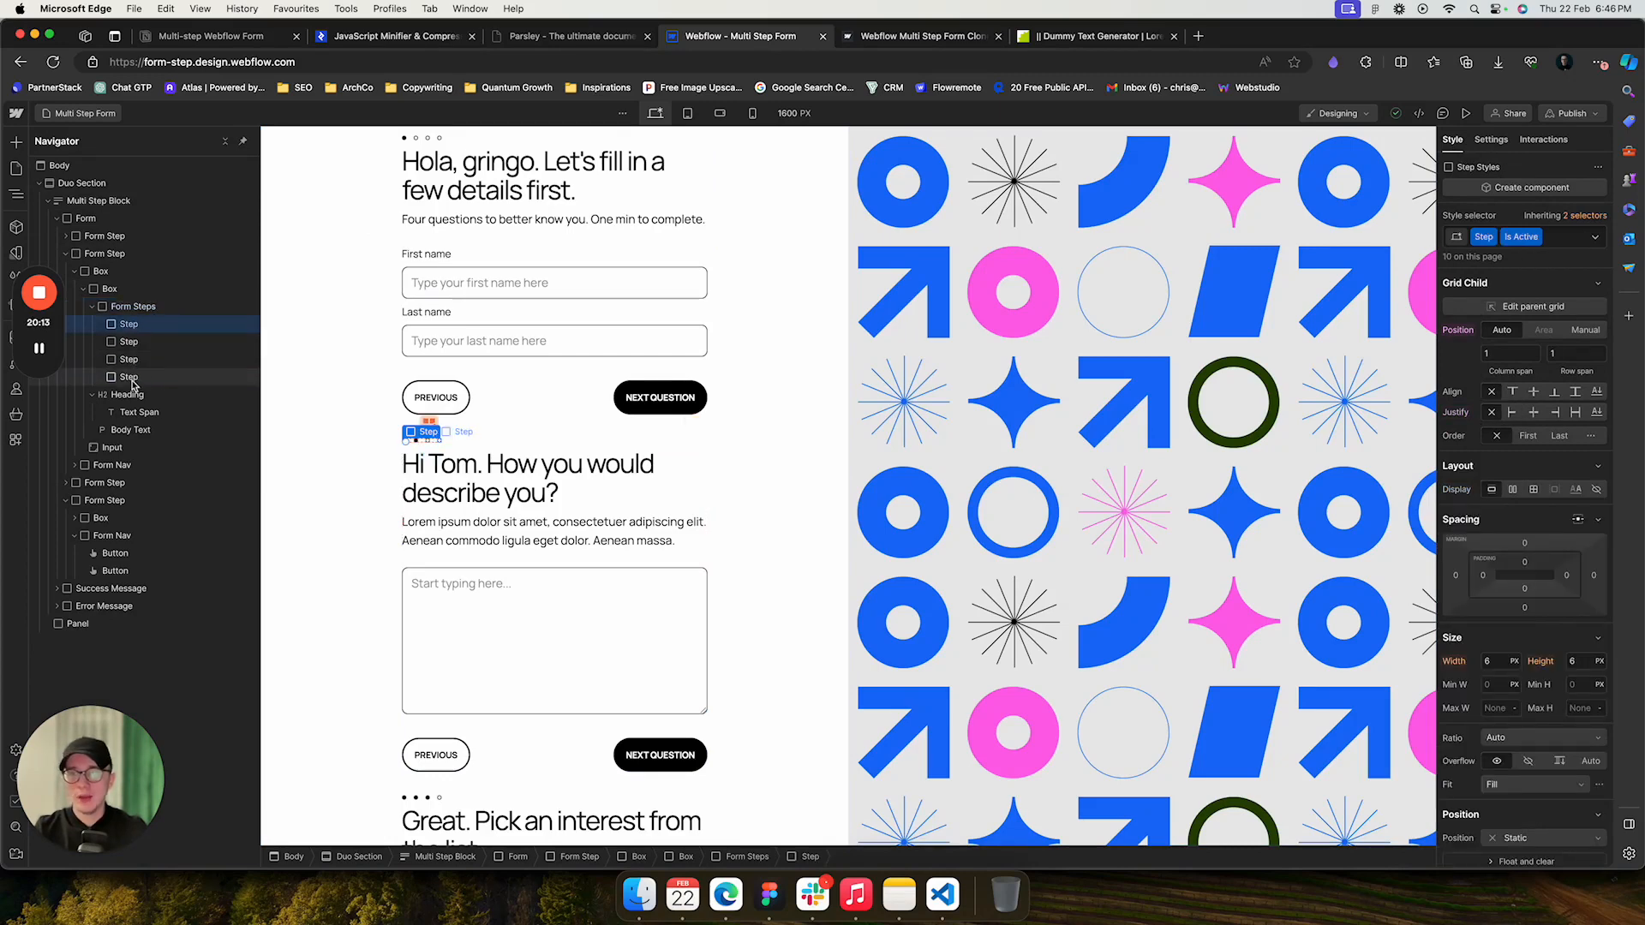
click(130, 378)
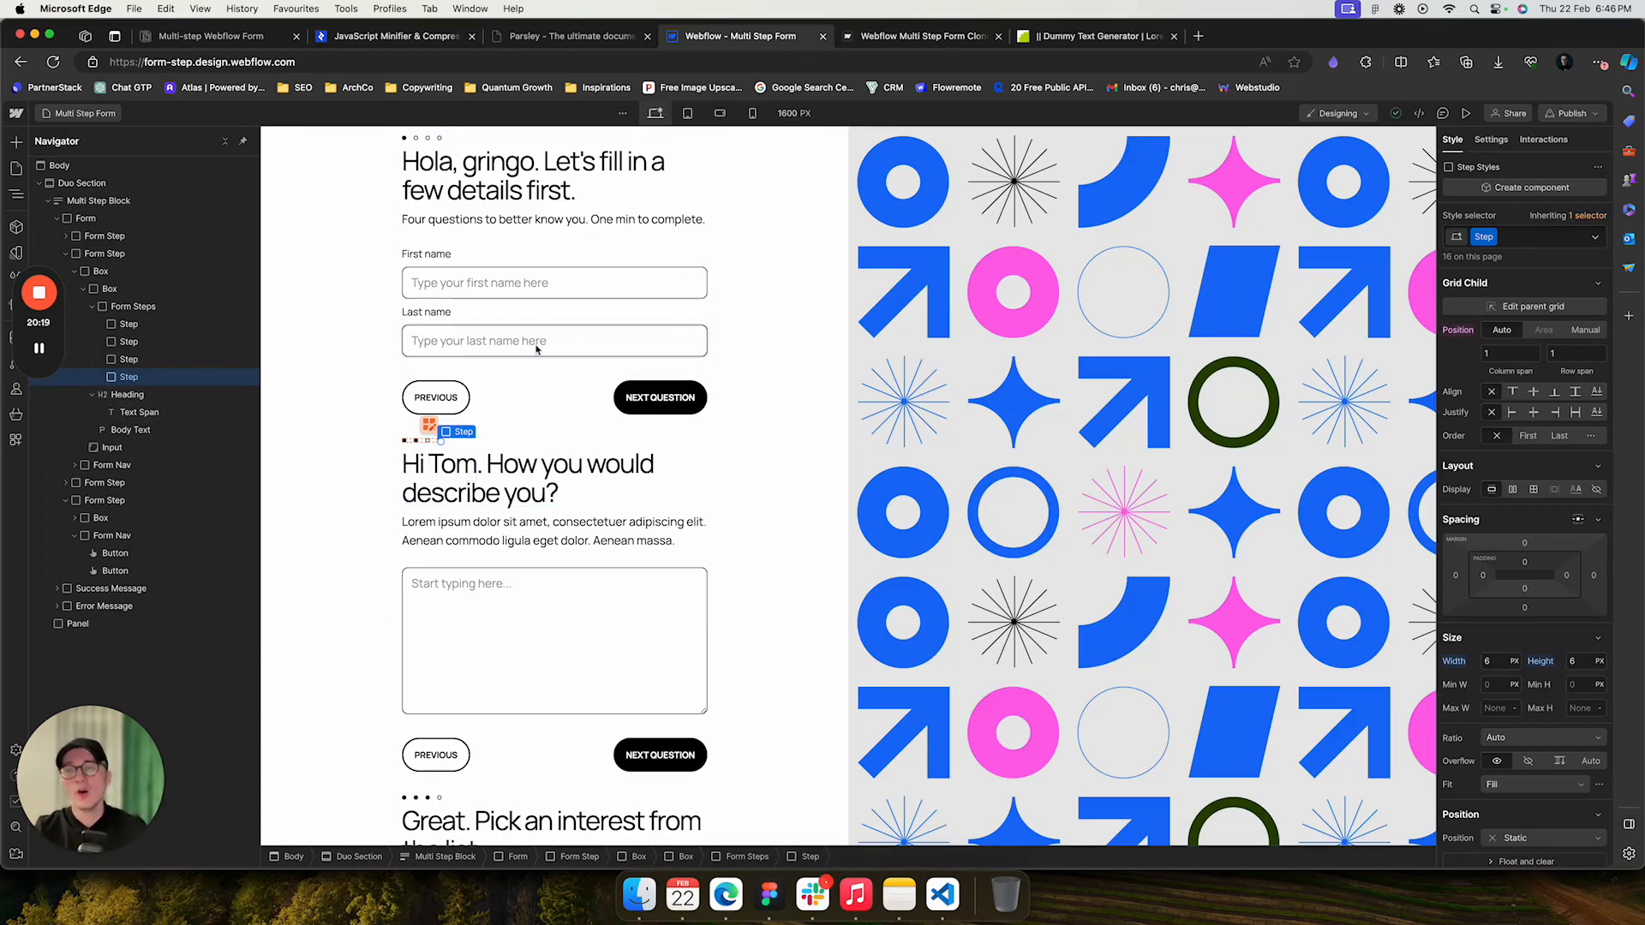
click(164, 325)
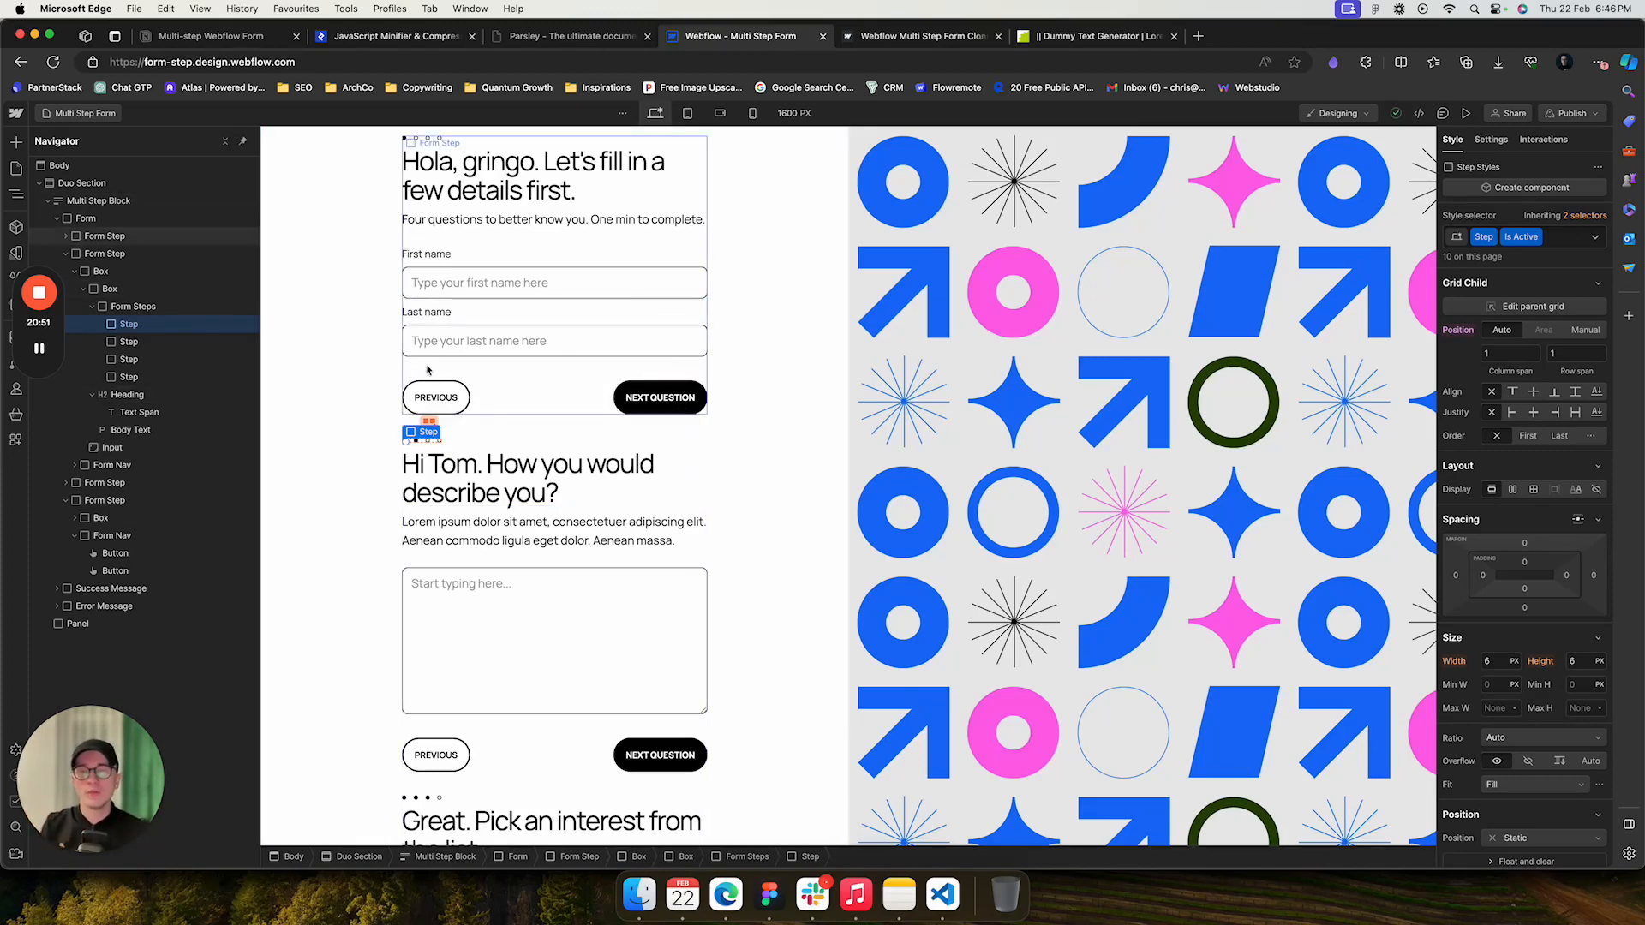
- Inspect the Previous button and review the form-button attribute in the attributes reference
click(442, 399)
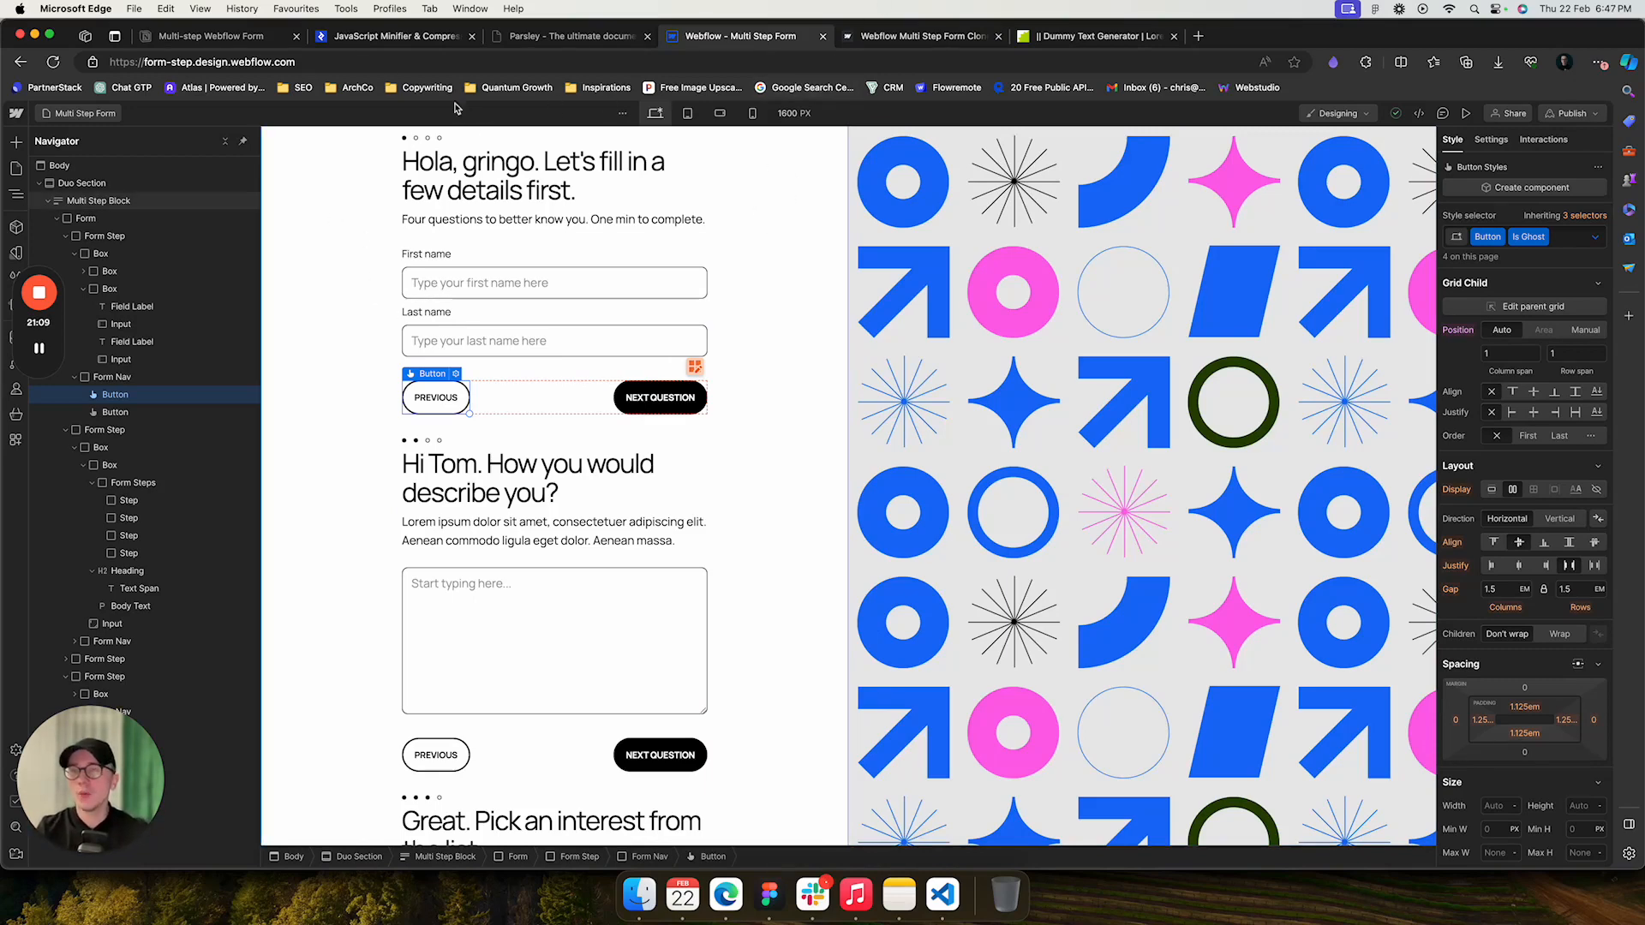
click(248, 37)
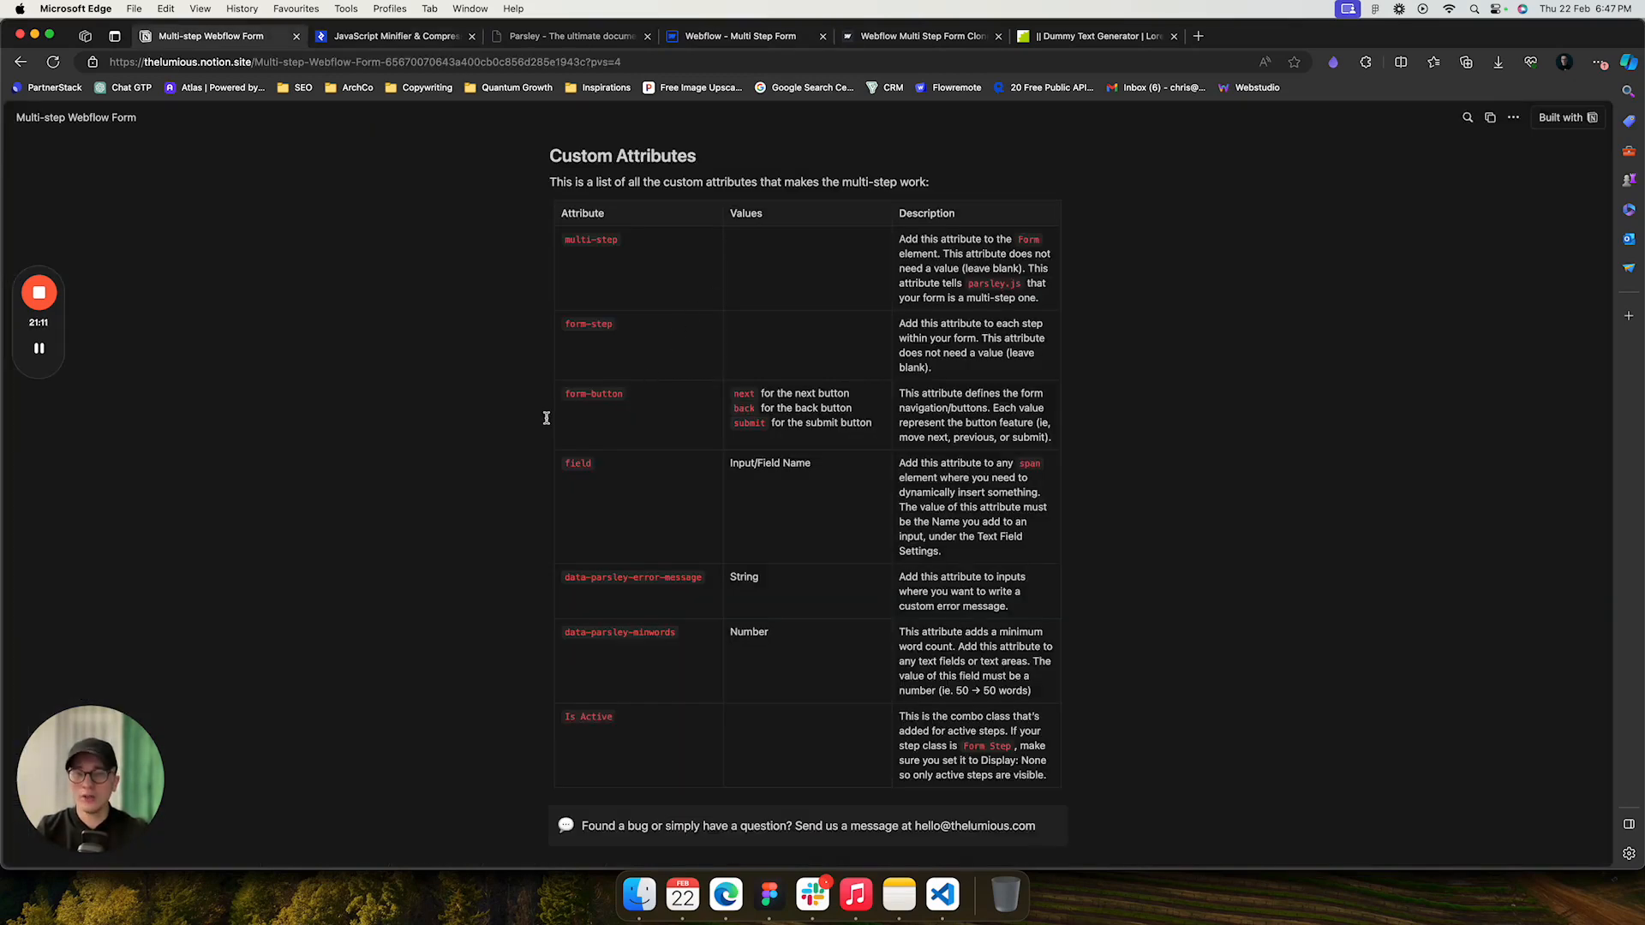
scroll(543, 415, up, 1)
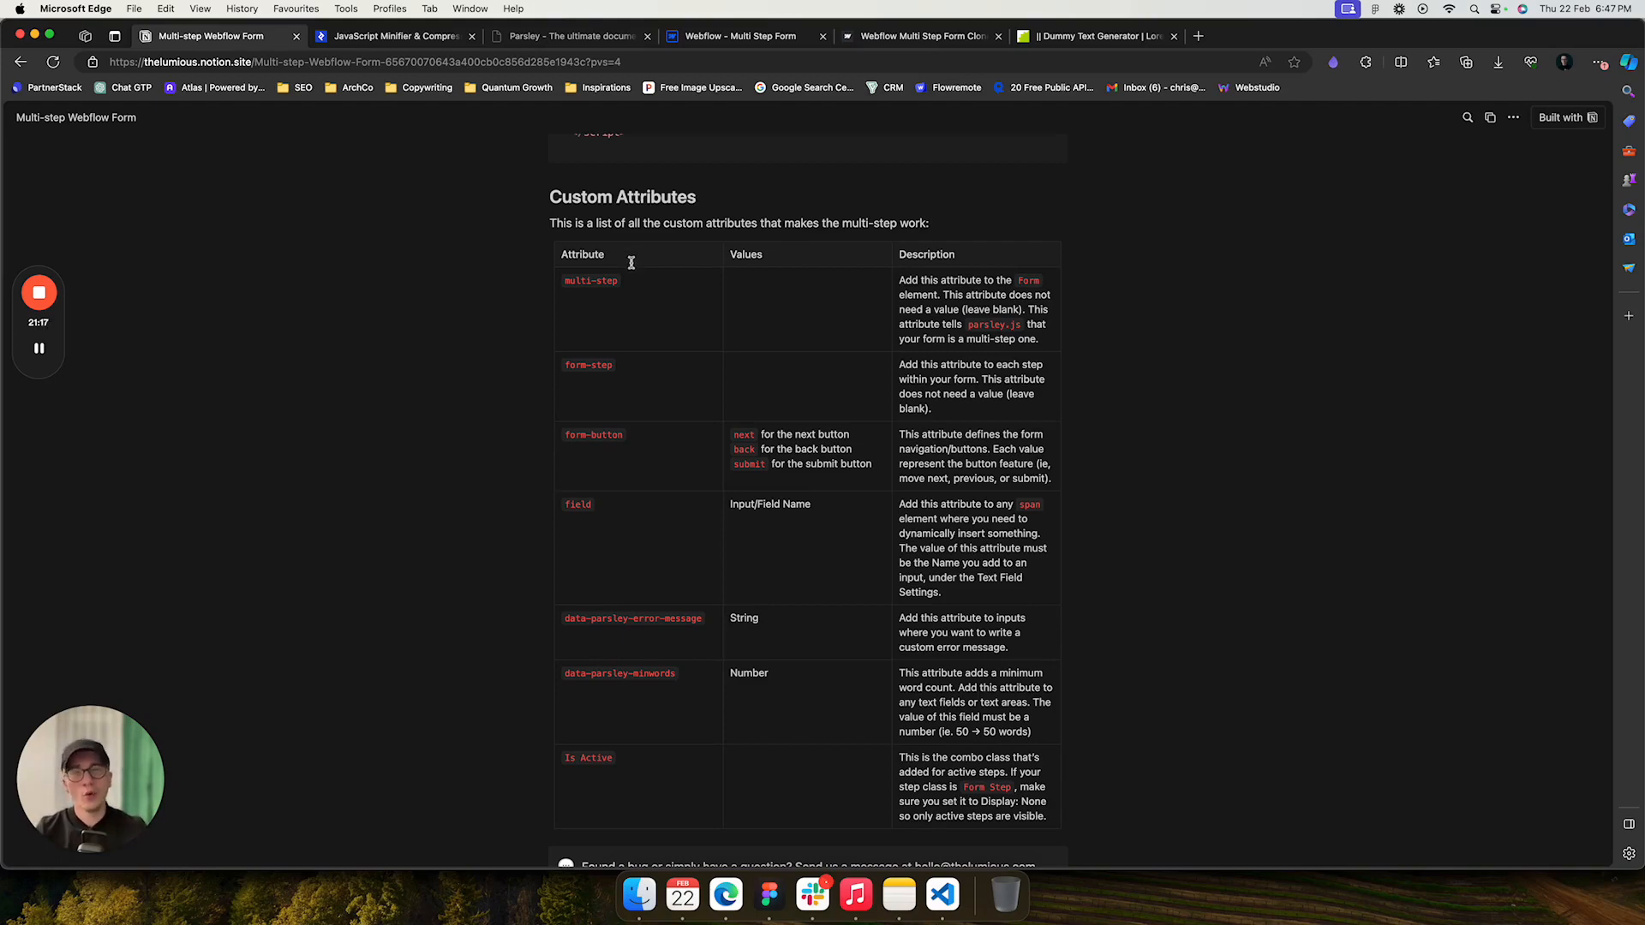
scroll(527, 472, down, 1)
scroll(526, 472, down, 5)
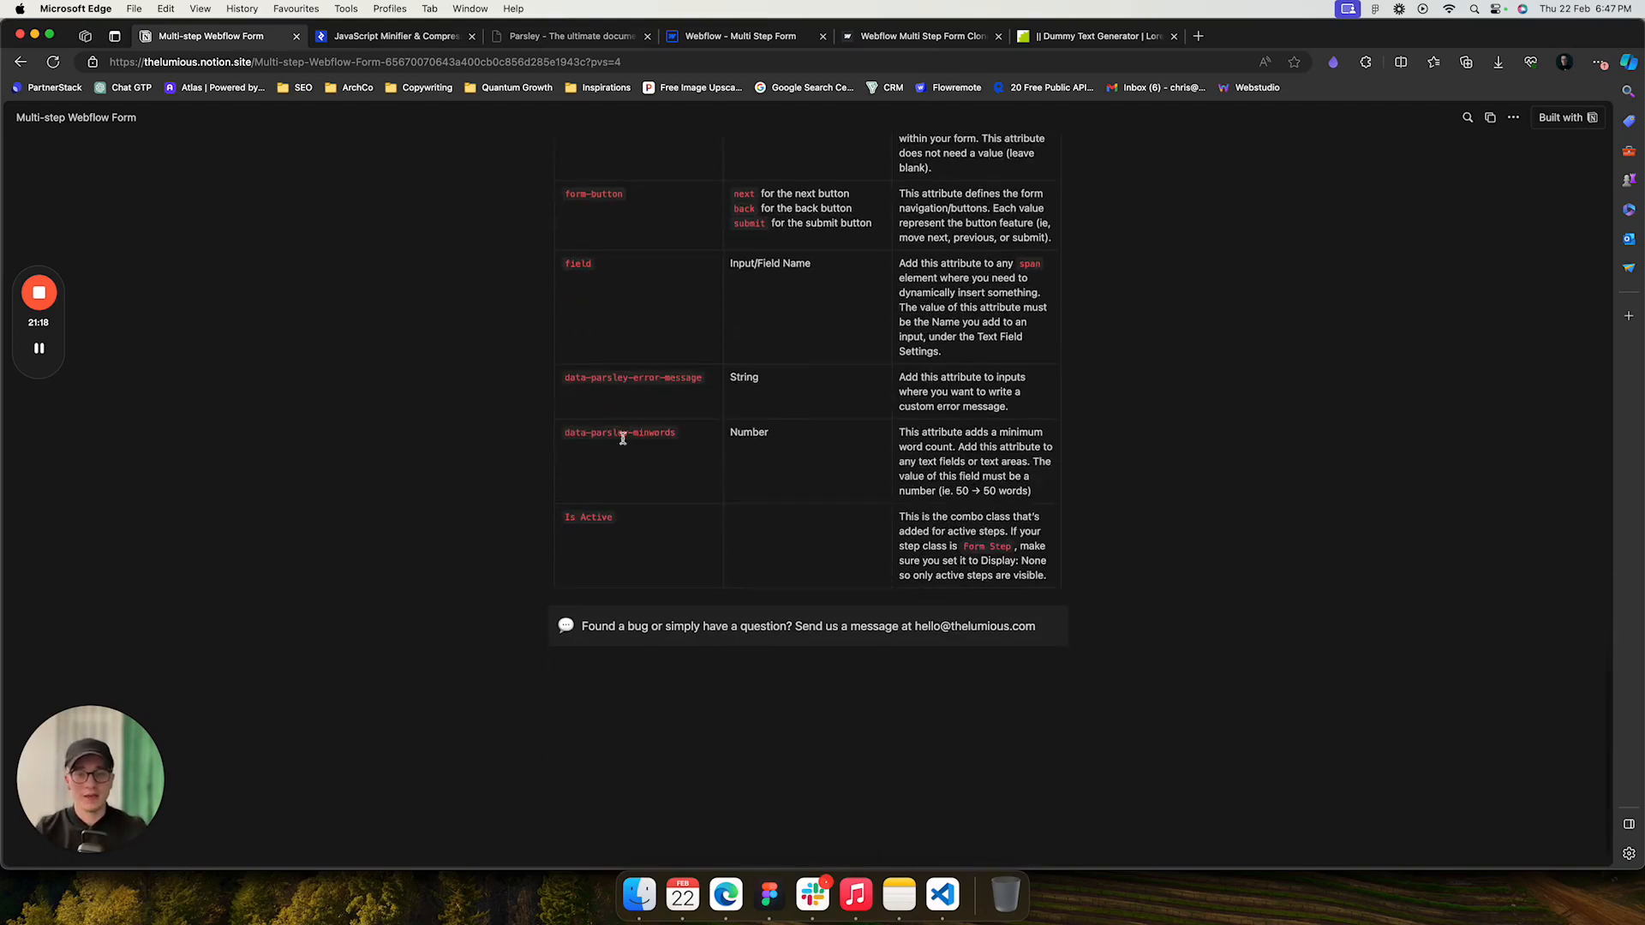